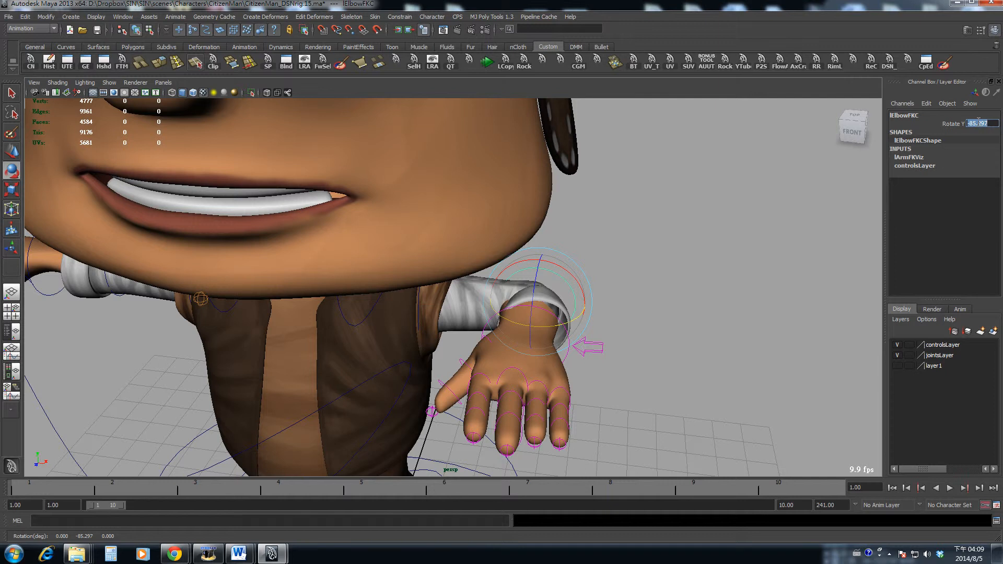
Set the left elbow FK control's Rotate Y to -90 and inspect how the hand and sleeve cuff bend.
{"action": "type", "text": "-90"}
{"action": "key", "text": "Return"}
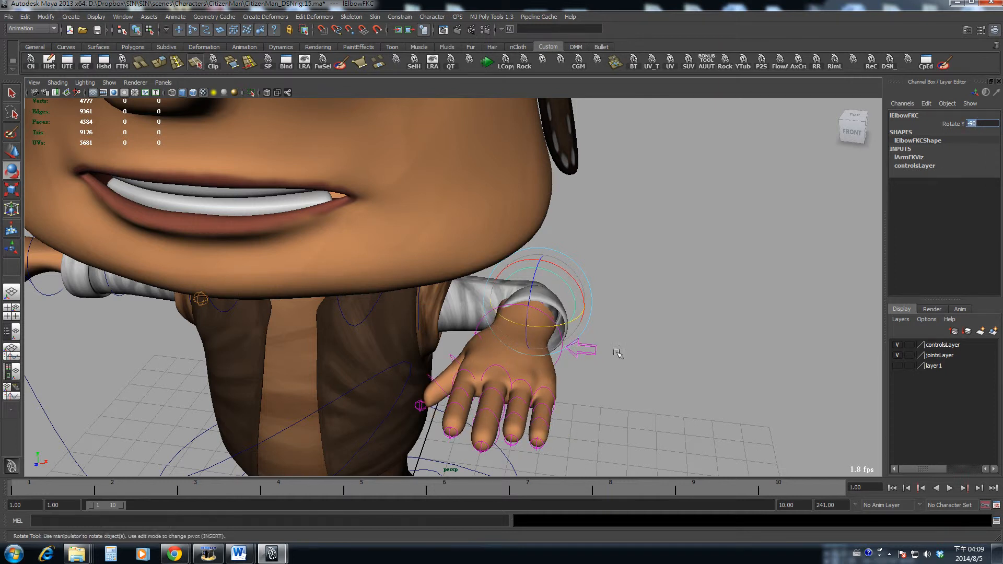
{"action": "key", "text": "q"}
{"action": "left_click", "coordinate": [536, 319]}
{"action": "key", "text": "f"}
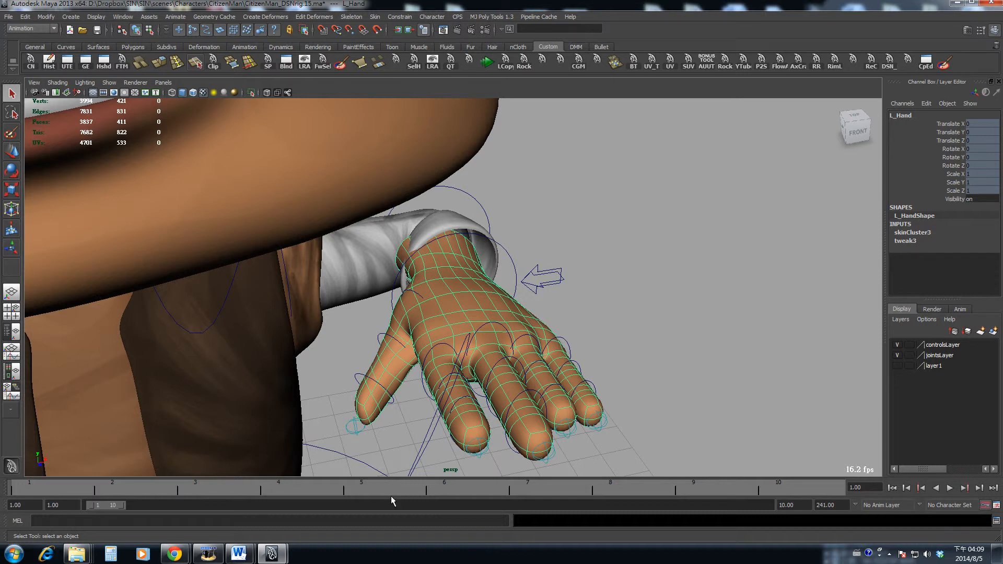
{"action": "left_click_drag", "start_coordinate": [467, 215], "coordinate": [577, 271], "text": "alt"}
{"action": "right_click_drag", "start_coordinate": [578, 271], "coordinate": [428, 273], "text": "alt"}
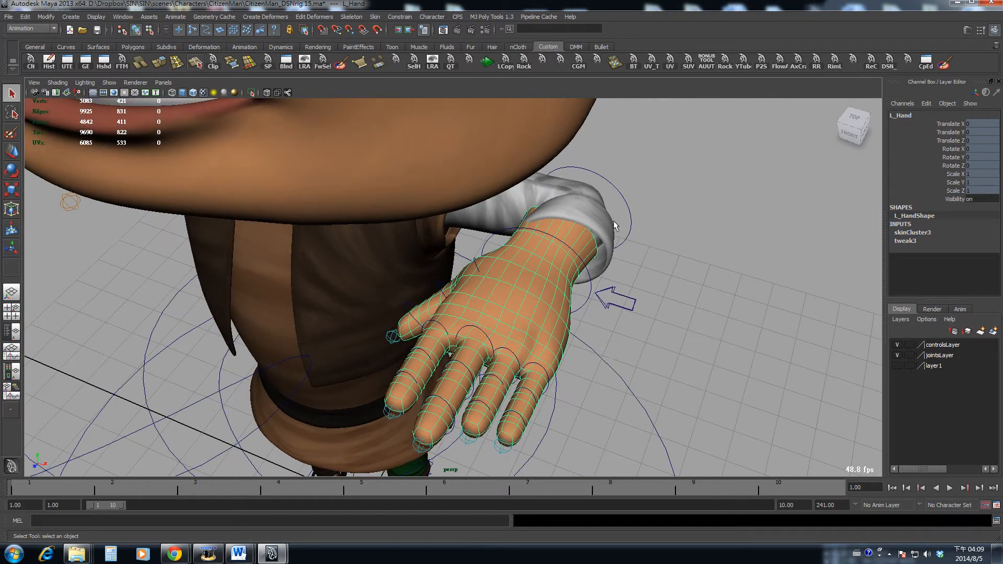
{"action": "left_click", "coordinate": [629, 209]}
{"action": "left_click_drag", "start_coordinate": [628, 209], "coordinate": [646, 229], "text": "alt"}
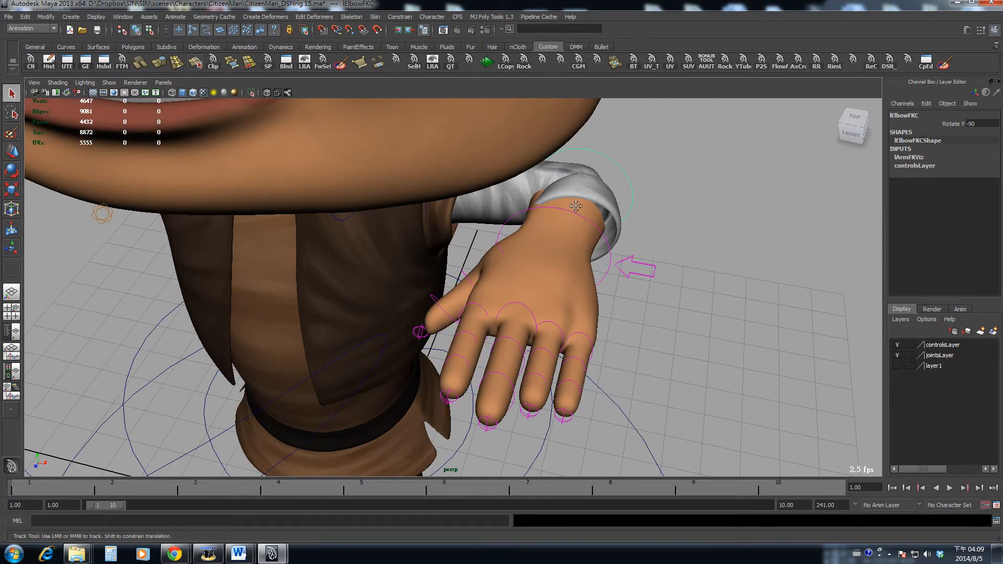
Show the character in wireframe and select the left shoulder, elbow and wrist joints to examine the arm's joint chain.
{"action": "key", "text": "4"}
{"action": "left_click", "coordinate": [518, 201]}
{"action": "left_click_drag", "start_coordinate": [571, 220], "coordinate": [570, 233], "text": "alt"}
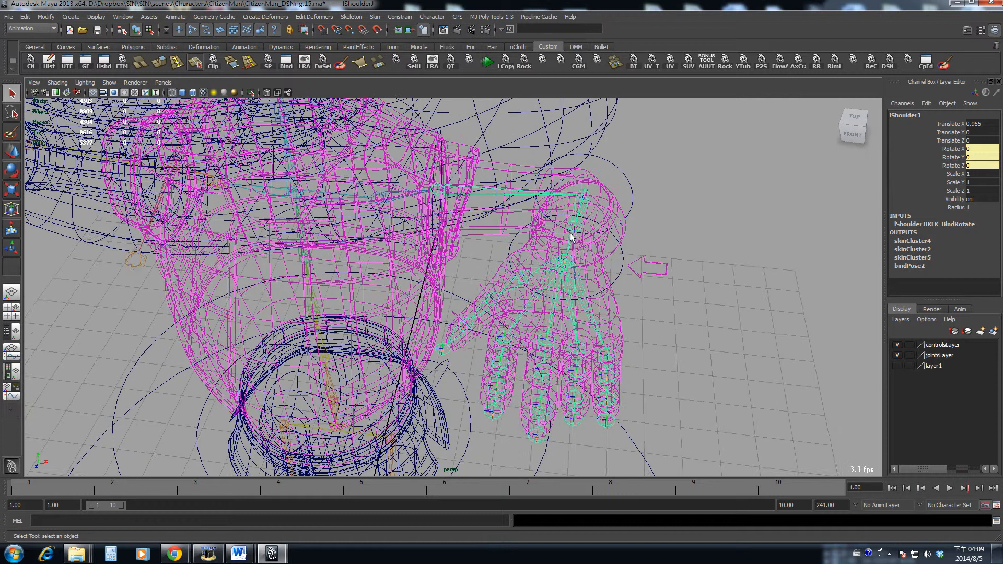
{"action": "left_click", "coordinate": [572, 241], "text": "shift"}
{"action": "left_click", "coordinate": [573, 267], "text": "shift"}
{"action": "left_click_drag", "start_coordinate": [611, 287], "coordinate": [569, 285], "text": "alt"}
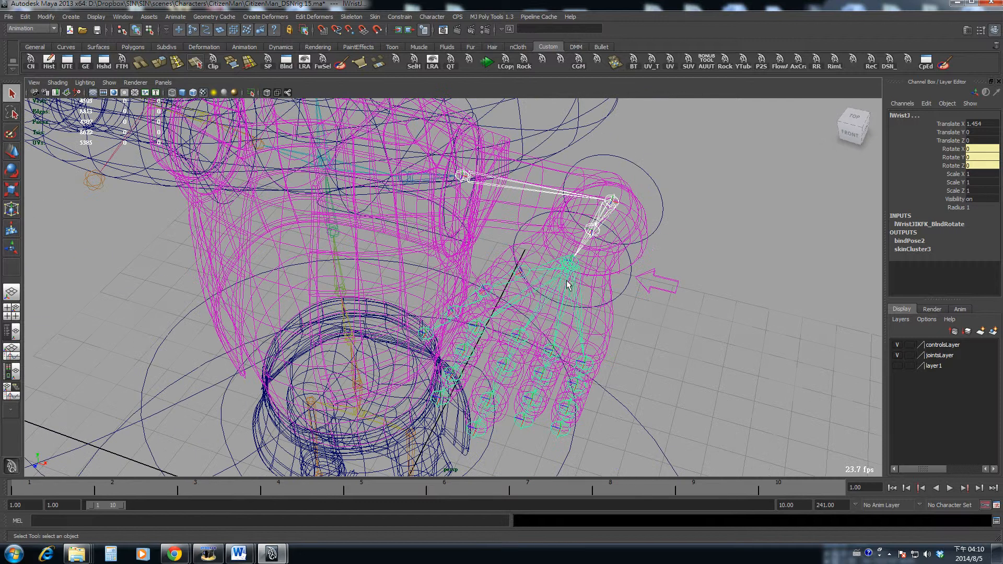
Switch back to shaded display and set the left elbow FK control's Rotate Y to 0.
{"action": "mouse_move", "coordinate": [672, 246]}
{"action": "left_mouse_down", "text": "alt"}
{"action": "mouse_move", "coordinate": [634, 269]}
{"action": "mouse_move", "coordinate": [628, 256]}
{"action": "mouse_move", "coordinate": [587, 243]}
{"action": "left_mouse_up", "text": "alt"}
{"action": "key", "text": "5"}
{"action": "left_click", "coordinate": [634, 270]}
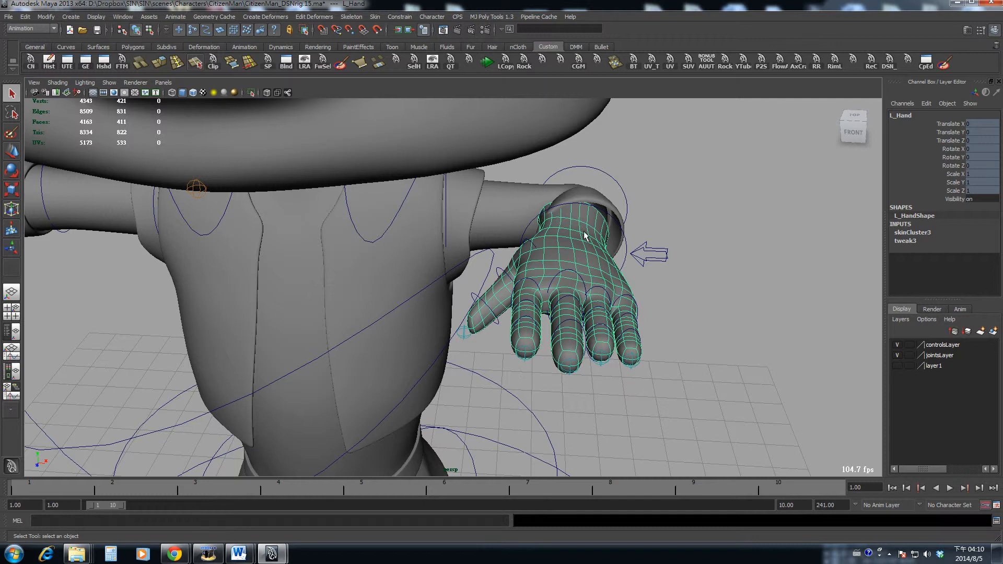
{"action": "left_click", "coordinate": [621, 181]}
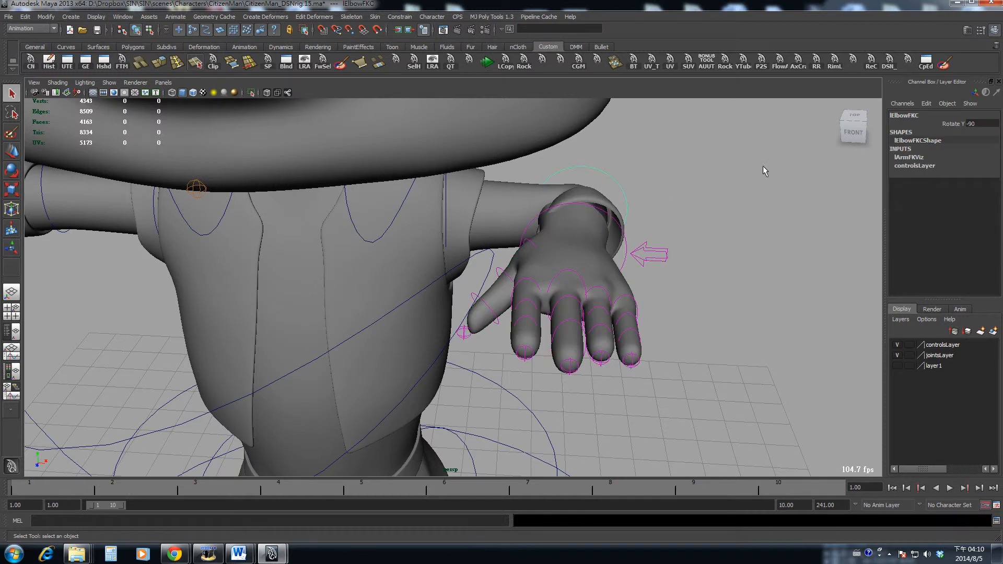
{"action": "double_click", "coordinate": [972, 124]}
{"action": "type", "text": "0"}
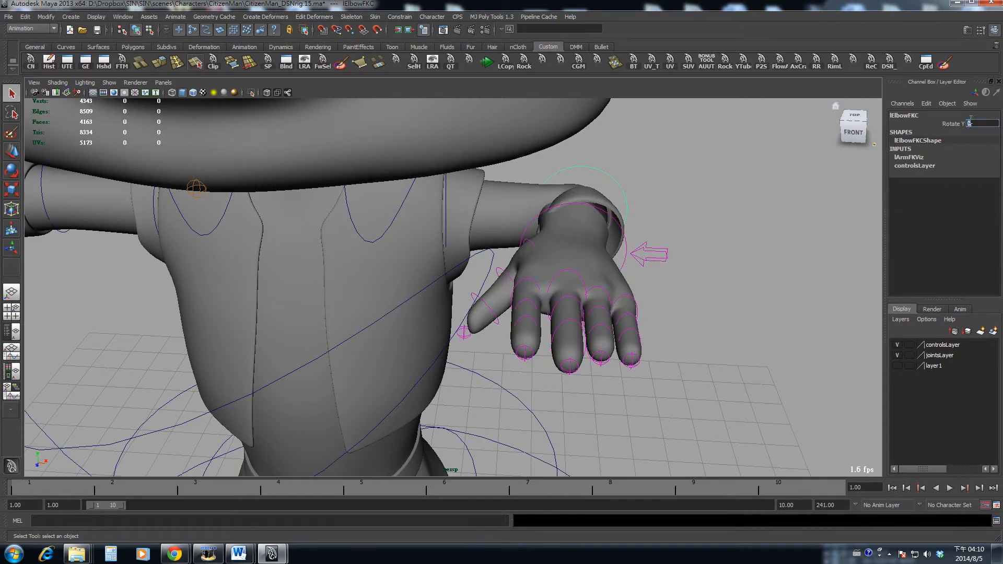
{"action": "key", "text": "Return"}
Examine the left shoulder joint and the L_Hand mesh in wireframe, and return to shaded display.
{"action": "key", "text": "4"}
{"action": "left_click", "coordinate": [546, 214]}
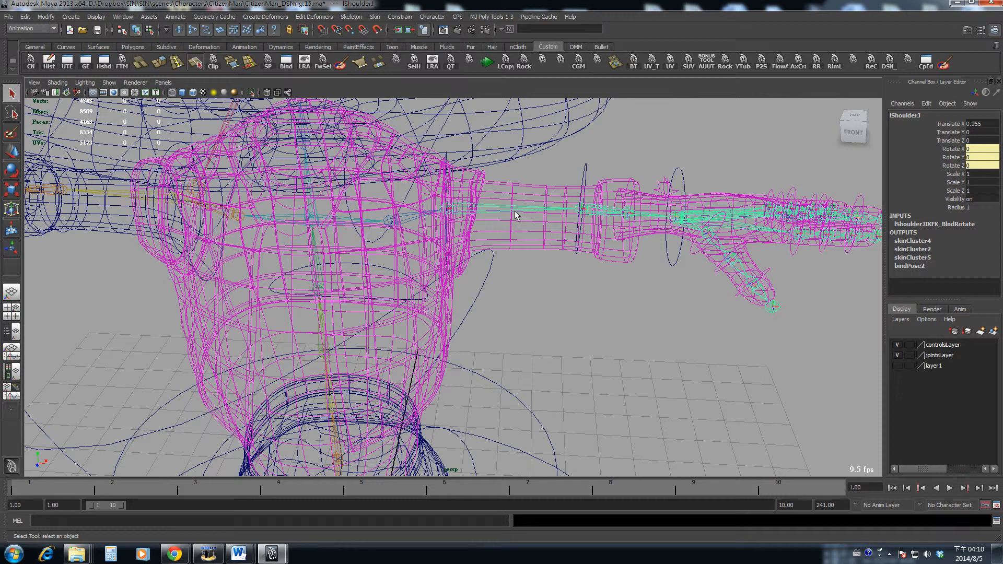
{"action": "left_click", "coordinate": [662, 297]}
{"action": "left_click", "coordinate": [689, 196]}
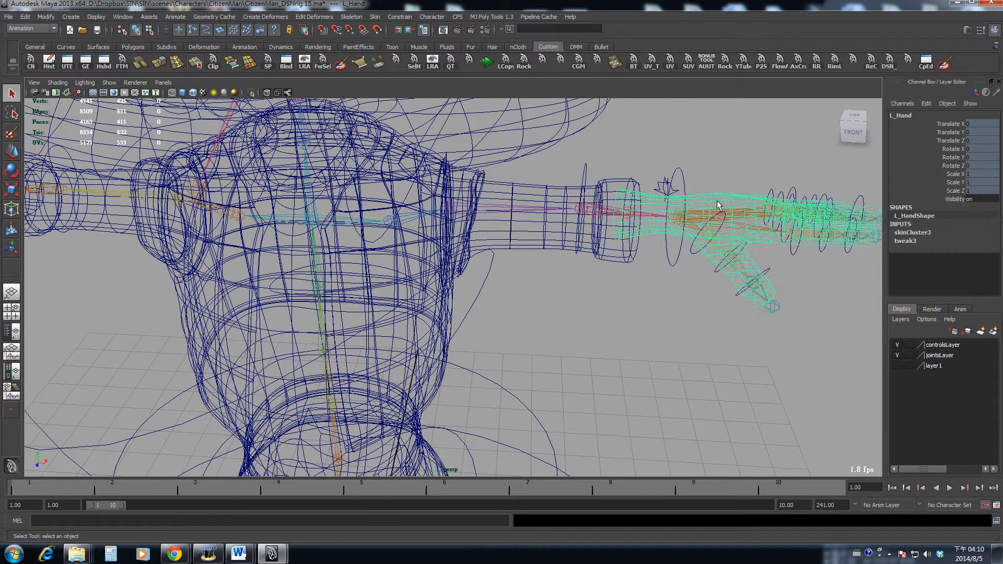
{"action": "mouse_move", "coordinate": [687, 196]}
{"action": "left_mouse_down", "text": "alt"}
{"action": "mouse_move", "coordinate": [670, 224]}
{"action": "mouse_move", "coordinate": [609, 243]}
{"action": "left_mouse_up", "text": "alt"}
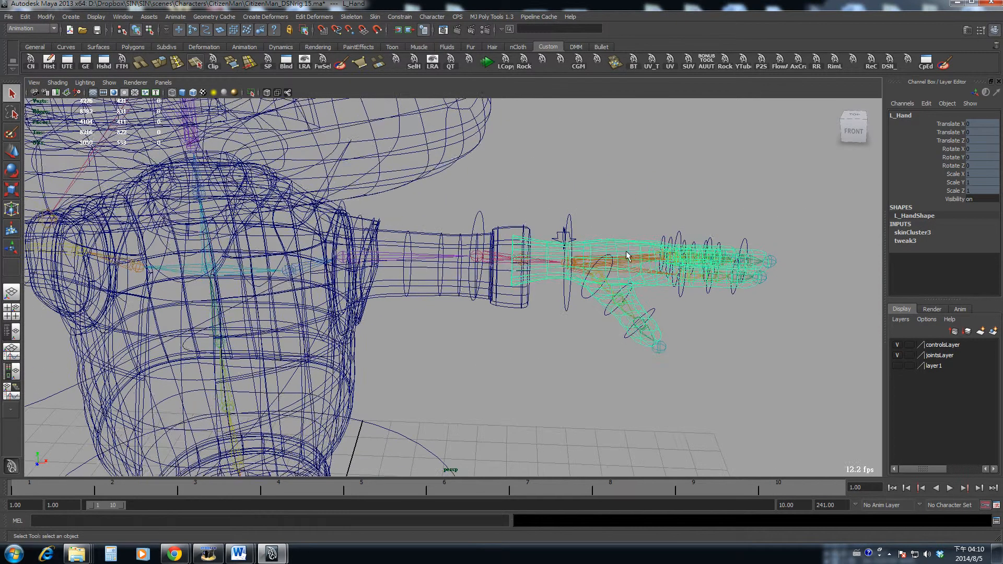
{"action": "key", "text": "5"}
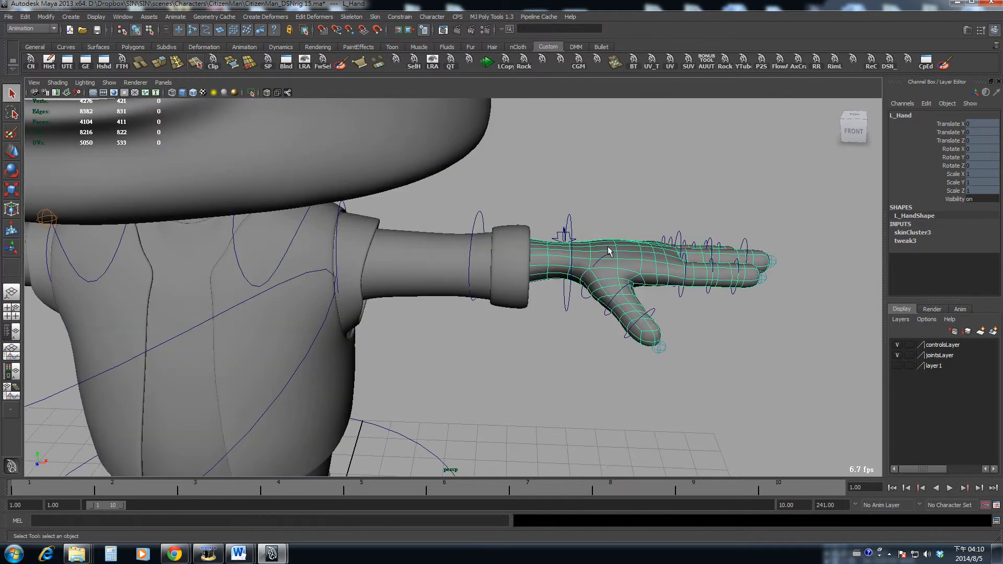
Open the Paint Skin Weights Tool settings for L_Hand, examine its influence list and leave the tool.
{"action": "double_click", "coordinate": [944, 64]}
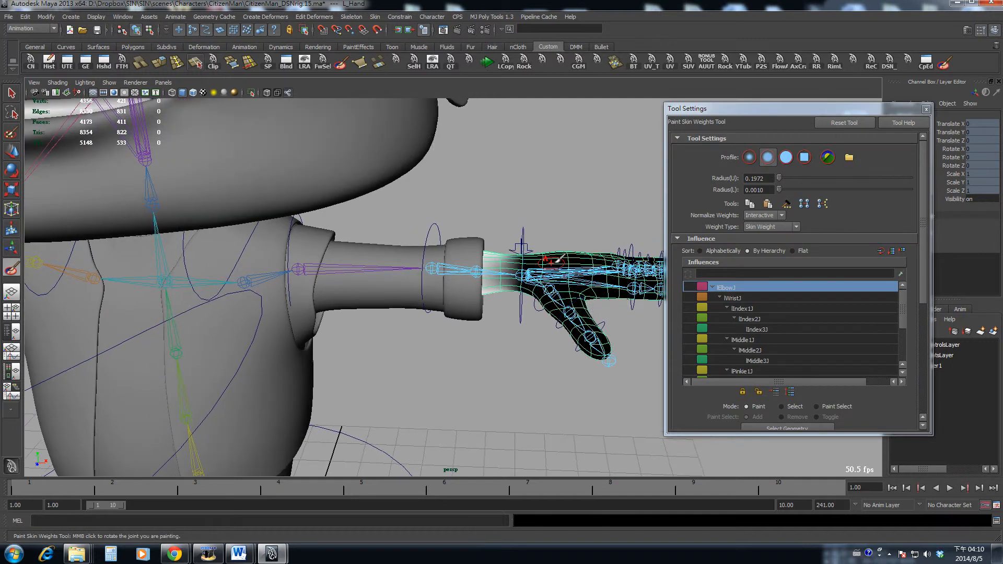
{"action": "scroll", "coordinate": [760, 316], "scroll_direction": "down", "scroll_amount": 2}
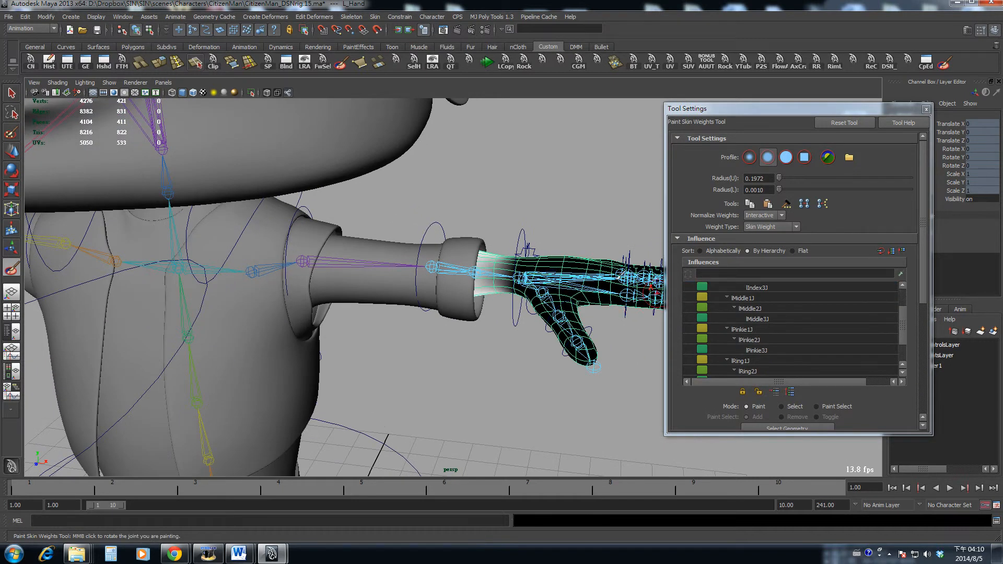
{"action": "left_click", "coordinate": [926, 108]}
{"action": "key", "text": "q"}
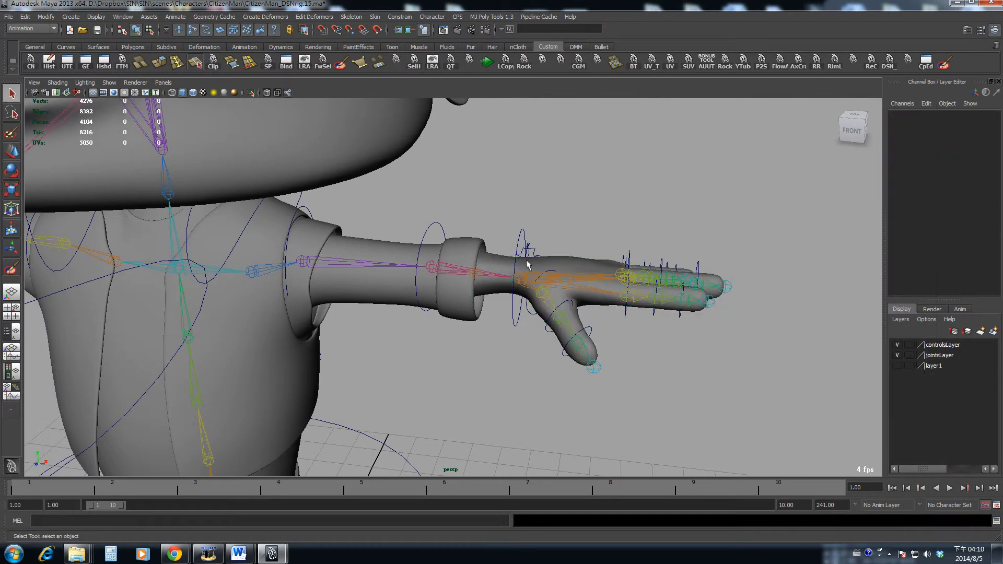
Isolate the L_Hand mesh in the view and select all of its vertices.
{"action": "left_click", "coordinate": [527, 265]}
{"action": "left_click_drag", "start_coordinate": [527, 265], "coordinate": [552, 263], "text": "alt"}
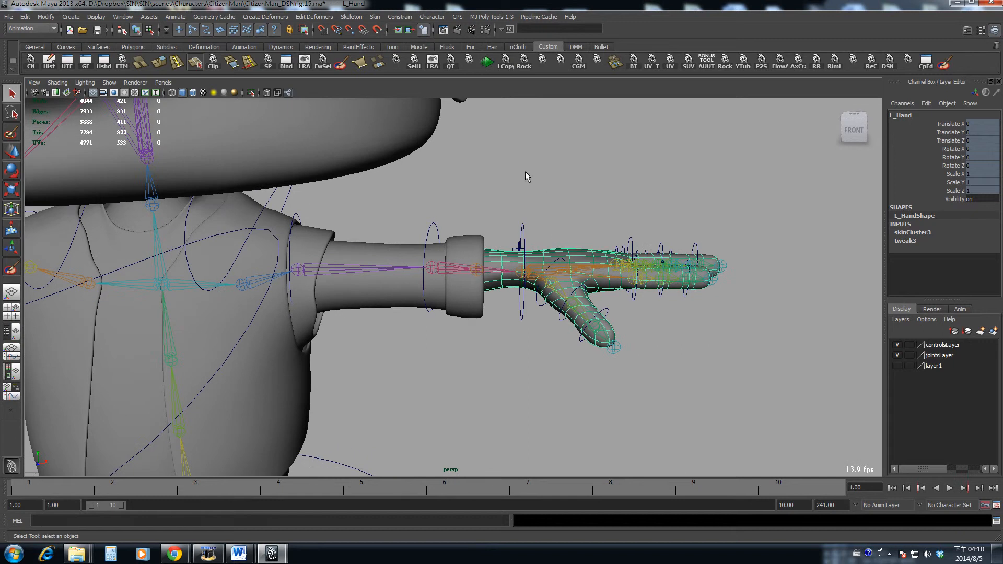
{"action": "left_click", "coordinate": [252, 92]}
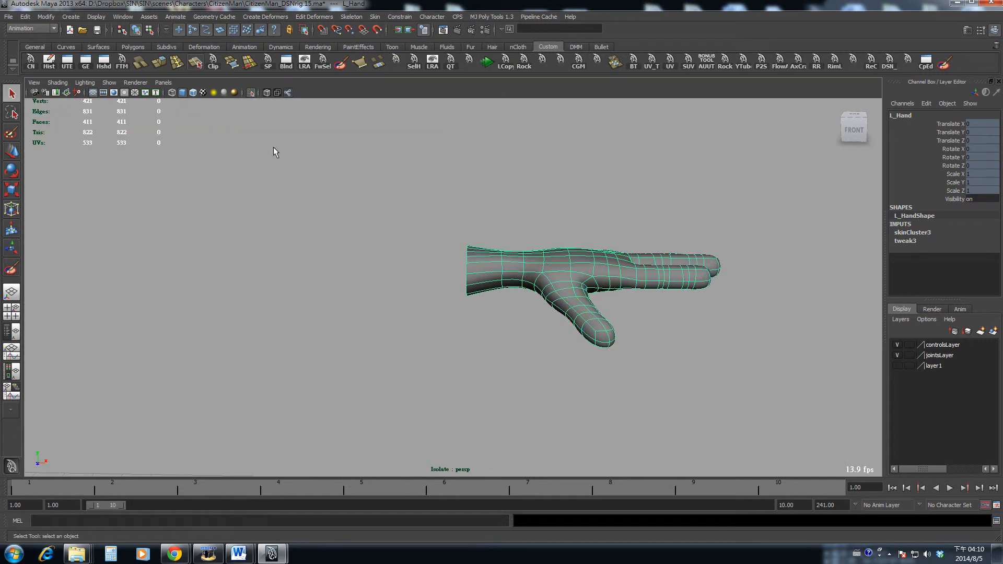
{"action": "left_click_drag", "start_coordinate": [554, 264], "coordinate": [518, 283], "text": "alt"}
{"action": "right_click_drag", "start_coordinate": [516, 283], "coordinate": [455, 273]}
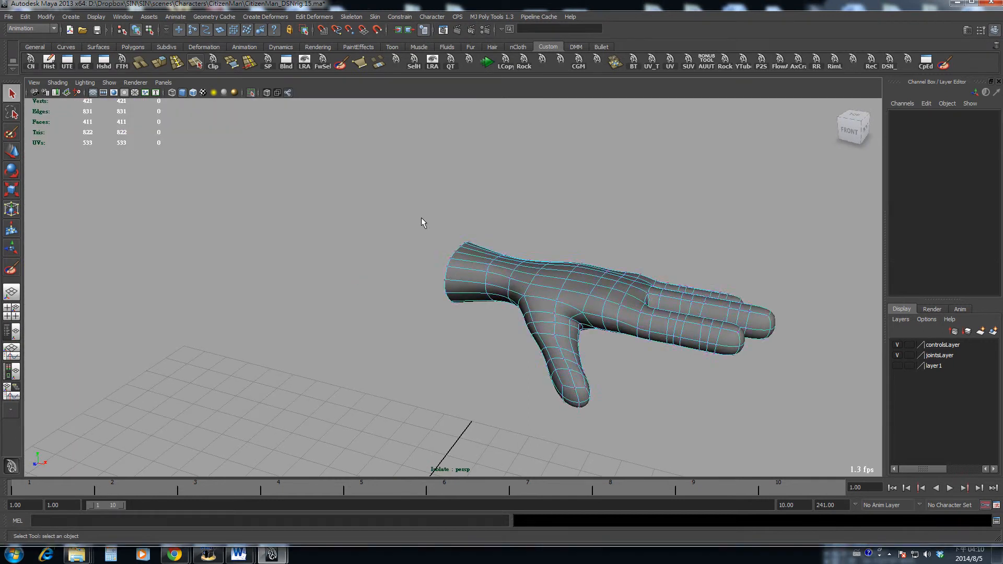
{"action": "left_click_drag", "start_coordinate": [420, 218], "coordinate": [794, 444]}
{"action": "left_click_drag", "start_coordinate": [711, 458], "coordinate": [575, 360], "text": "alt"}
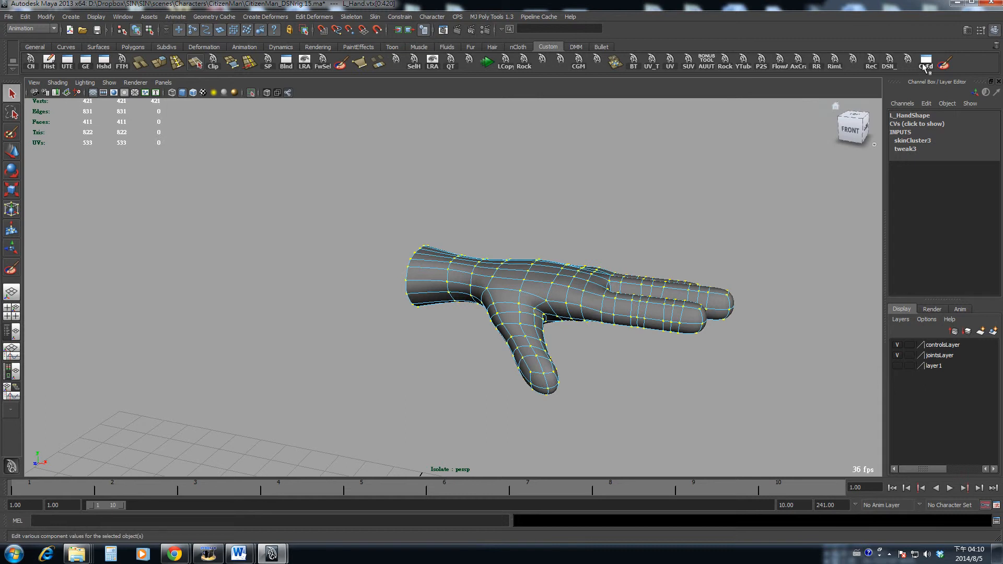
Open the Component Editor on the hand vertices' smooth skin weights and enlarge it to show more joint columns.
{"action": "left_click", "coordinate": [921, 68]}
{"action": "left_click_drag", "start_coordinate": [843, 85], "coordinate": [782, 76]}
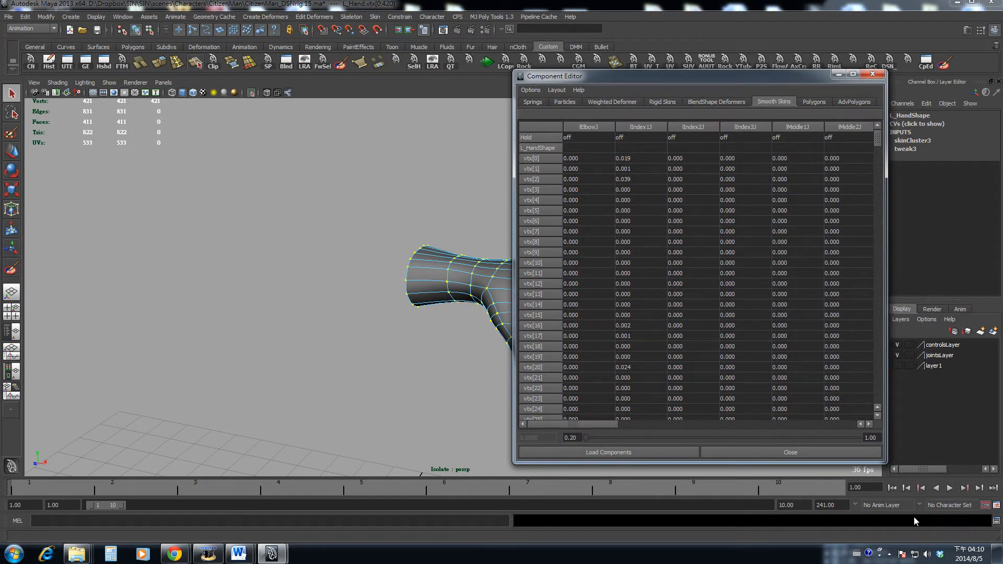
{"action": "left_click_drag", "start_coordinate": [884, 458], "coordinate": [947, 518]}
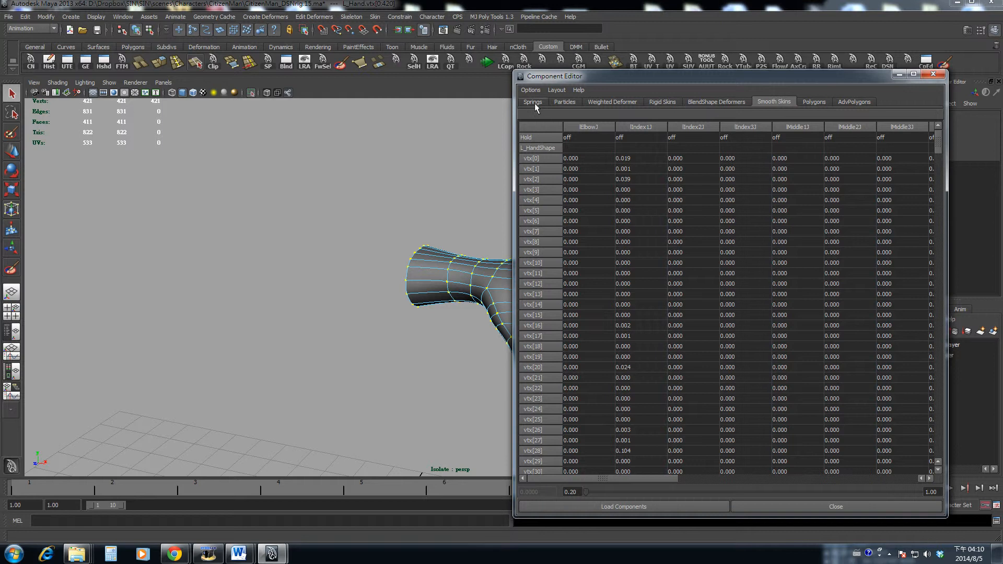
{"action": "left_click", "coordinate": [523, 90]}
{"action": "left_click", "coordinate": [524, 89]}
{"action": "left_click_drag", "start_coordinate": [512, 119], "coordinate": [178, 121]}
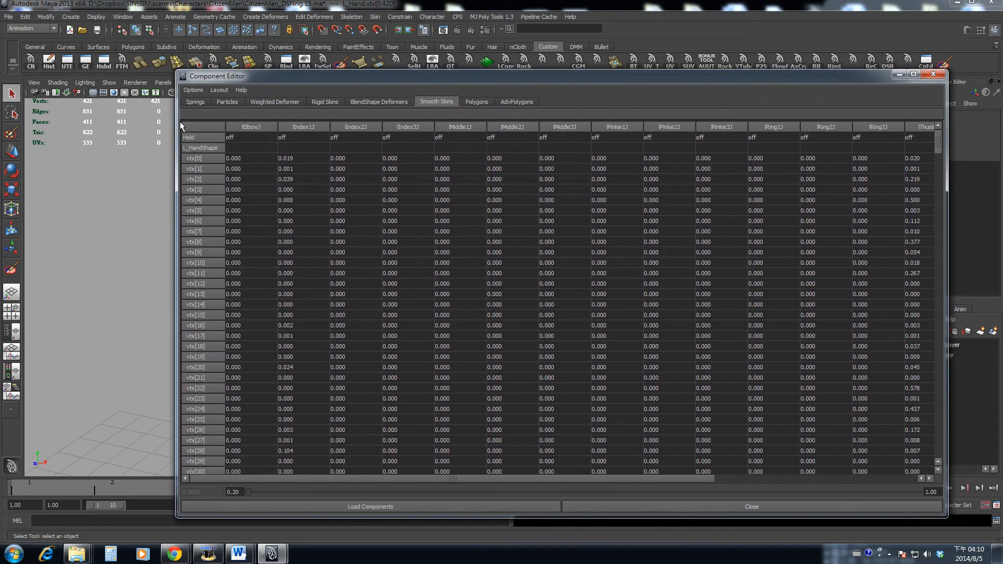
Show the joint columns without weights, examine the left shoulder joint's column for L_Hand, and close the Component Editor.
{"action": "left_click", "coordinate": [194, 90]}
{"action": "left_click", "coordinate": [223, 115]}
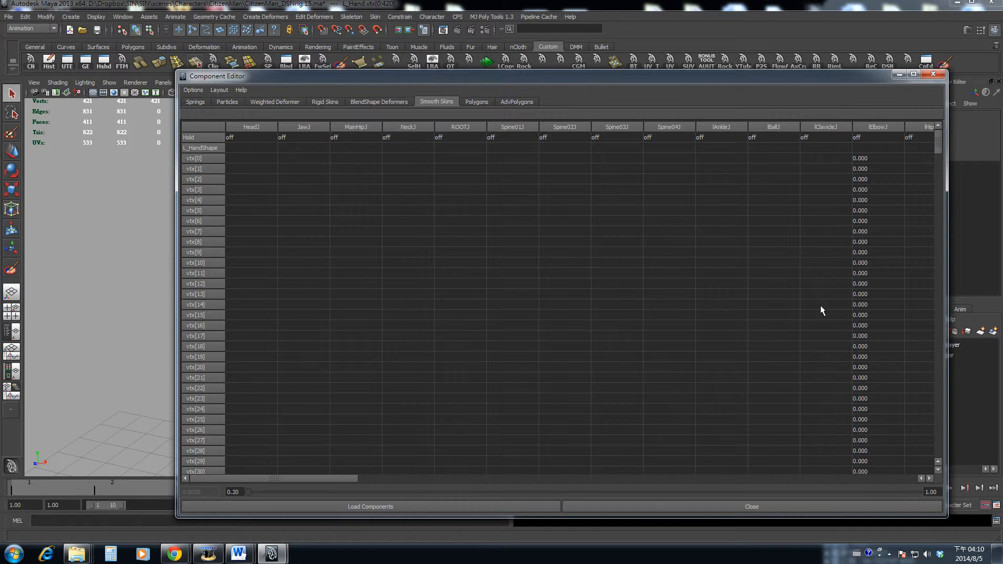
{"action": "left_click_drag", "start_coordinate": [264, 476], "coordinate": [473, 479]}
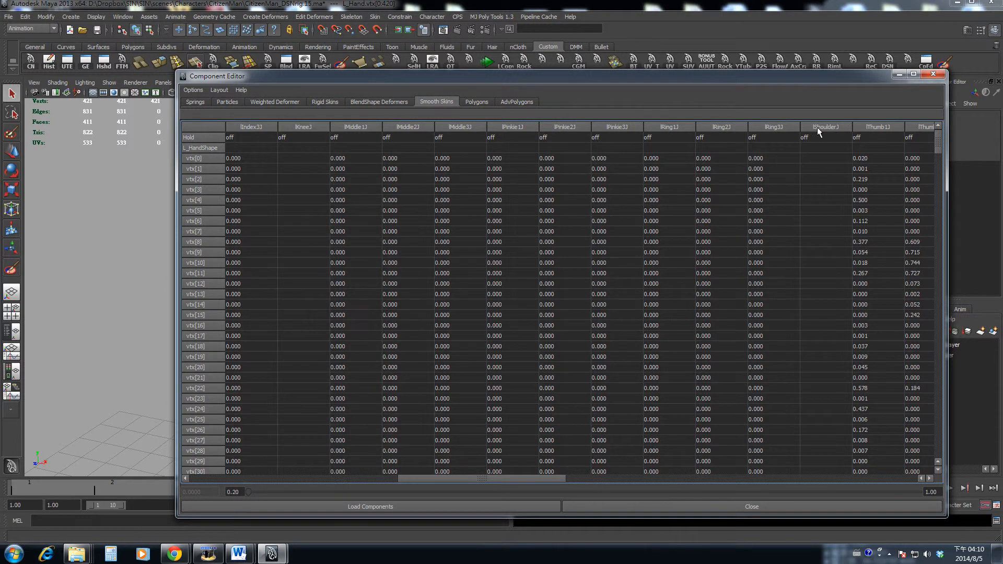
{"action": "left_click", "coordinate": [933, 73]}
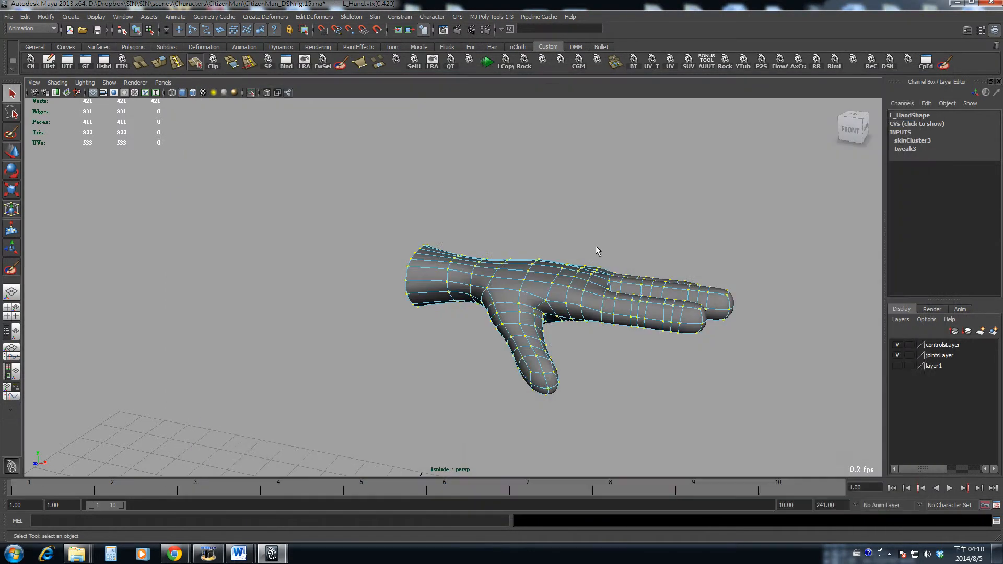
Return to object selection, inspect the isolated hand mesh, and bring the rest of the character back into view.
{"action": "key", "text": "F8"}
{"action": "key", "text": "F8"}
{"action": "left_click", "coordinate": [575, 219]}
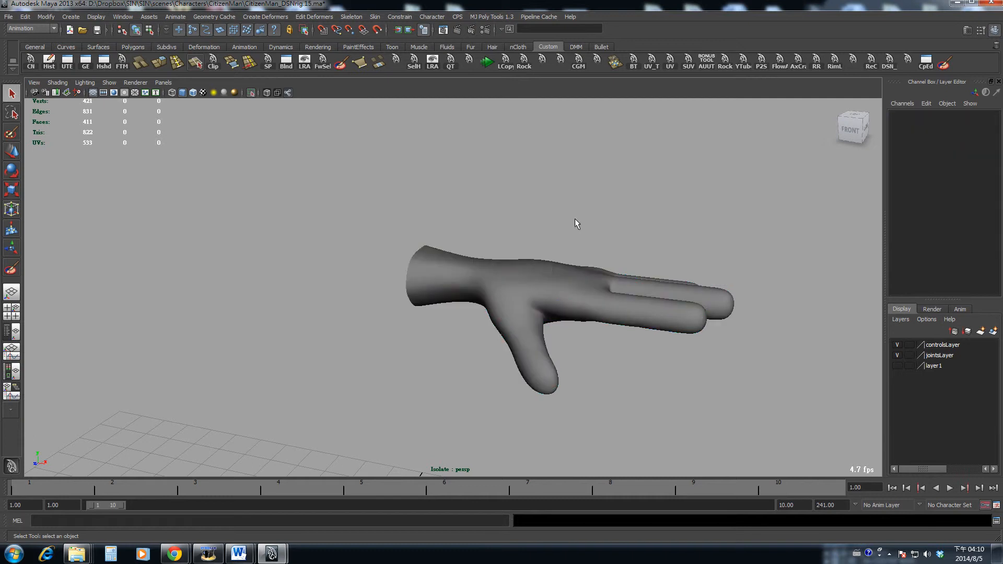
{"action": "left_click", "coordinate": [452, 271]}
{"action": "left_click_drag", "start_coordinate": [489, 292], "coordinate": [560, 322], "text": "alt"}
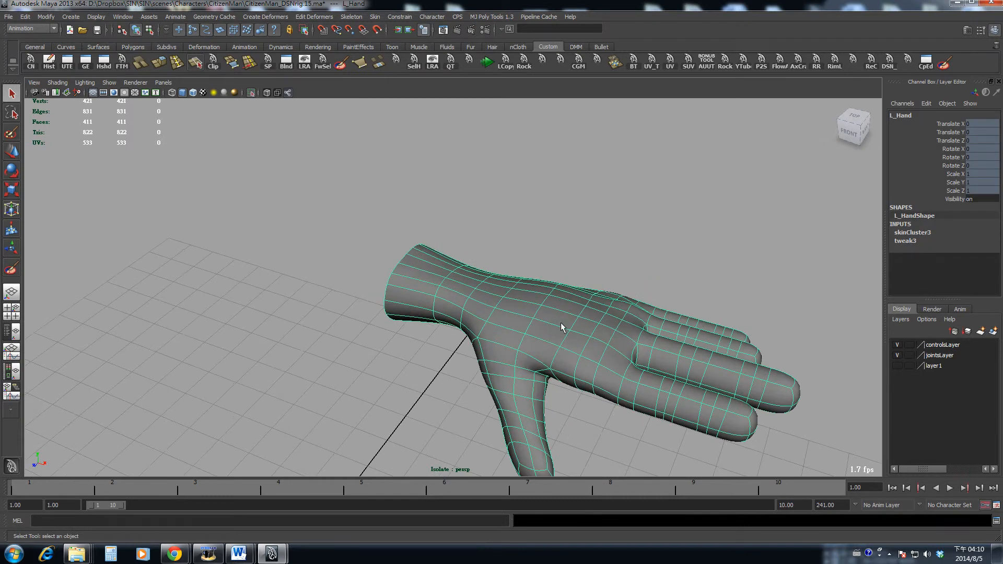
{"action": "left_click_drag", "start_coordinate": [486, 248], "coordinate": [455, 278], "text": "alt"}
{"action": "scroll", "coordinate": [454, 273], "scroll_direction": "up", "scroll_amount": 3}
{"action": "left_click", "coordinate": [356, 183]}
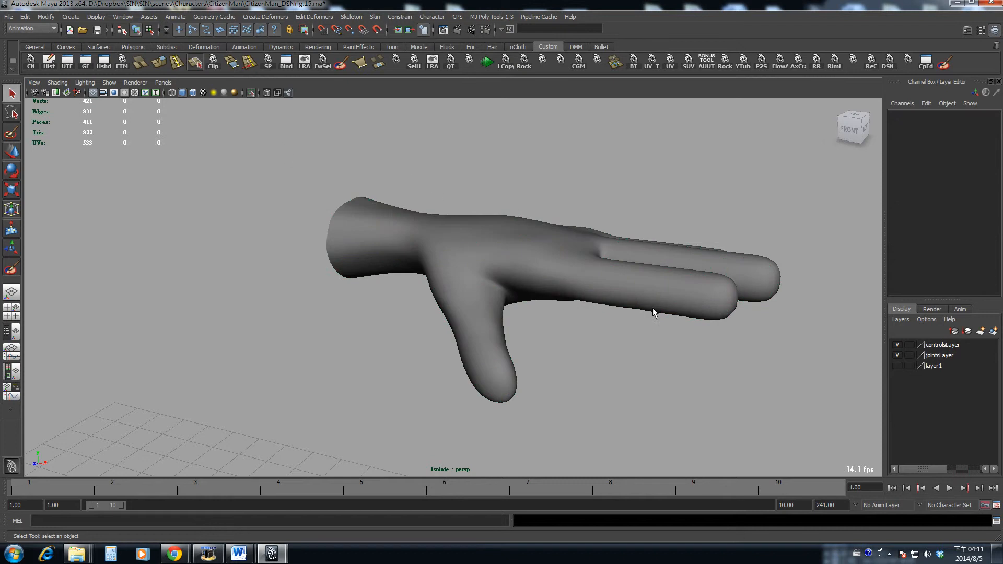
{"action": "left_click", "coordinate": [251, 93]}
Select the left shoulder joint together with the L_Hand mesh.
{"action": "left_click", "coordinate": [242, 263]}
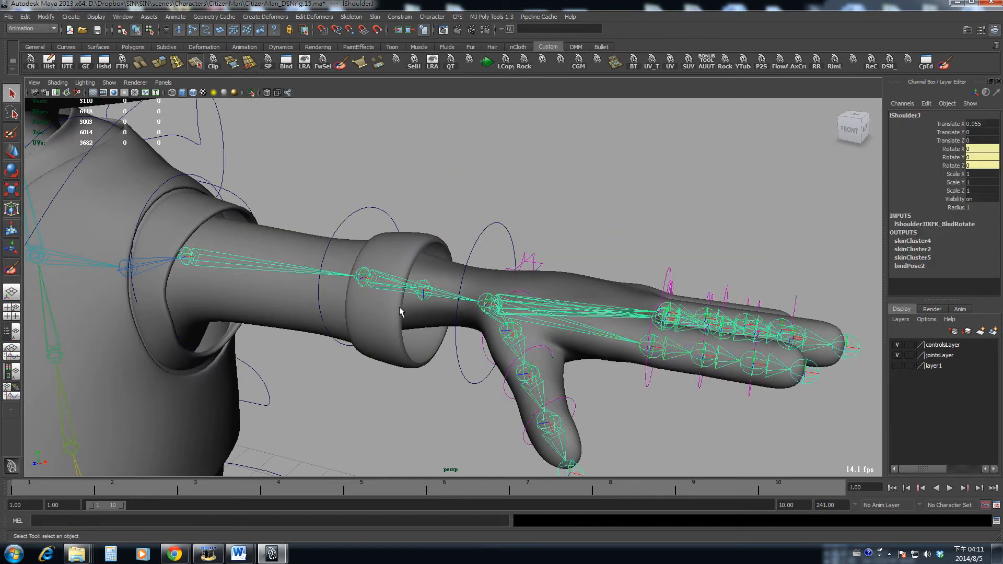
{"action": "left_click_drag", "start_coordinate": [399, 312], "coordinate": [287, 281], "text": "alt"}
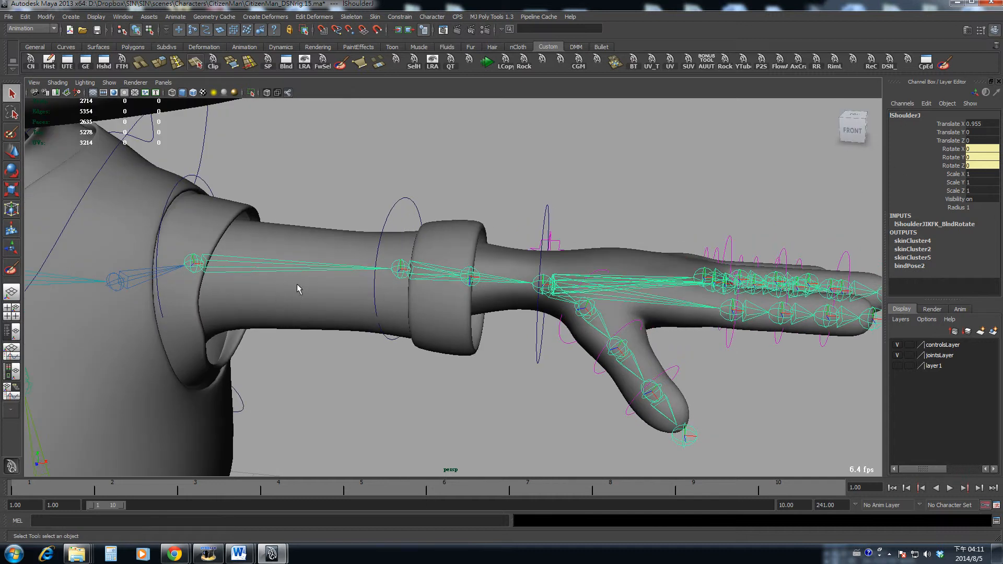
{"action": "left_click", "coordinate": [643, 256], "text": "shift"}
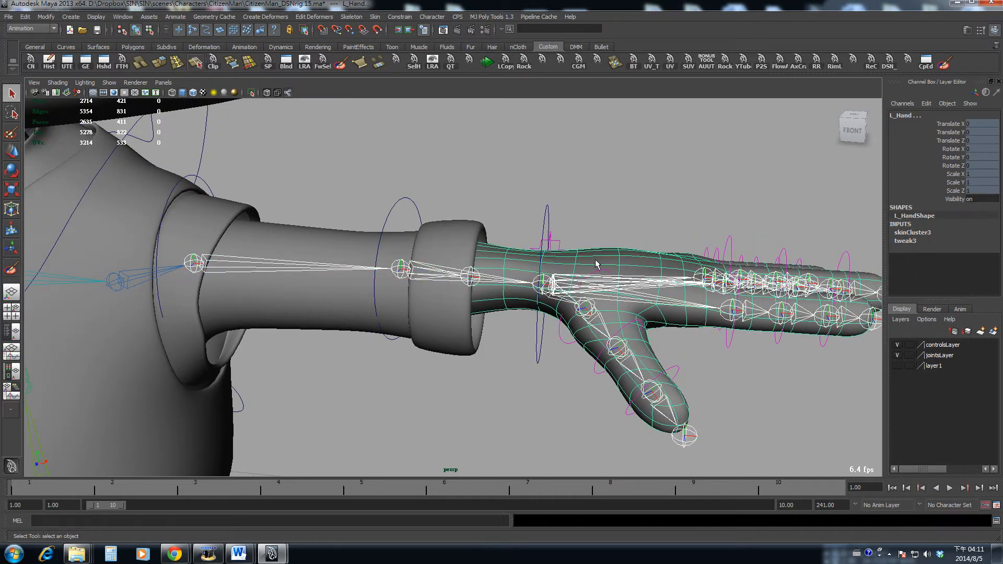
{"action": "left_click", "coordinate": [460, 202]}
{"action": "left_click", "coordinate": [255, 262]}
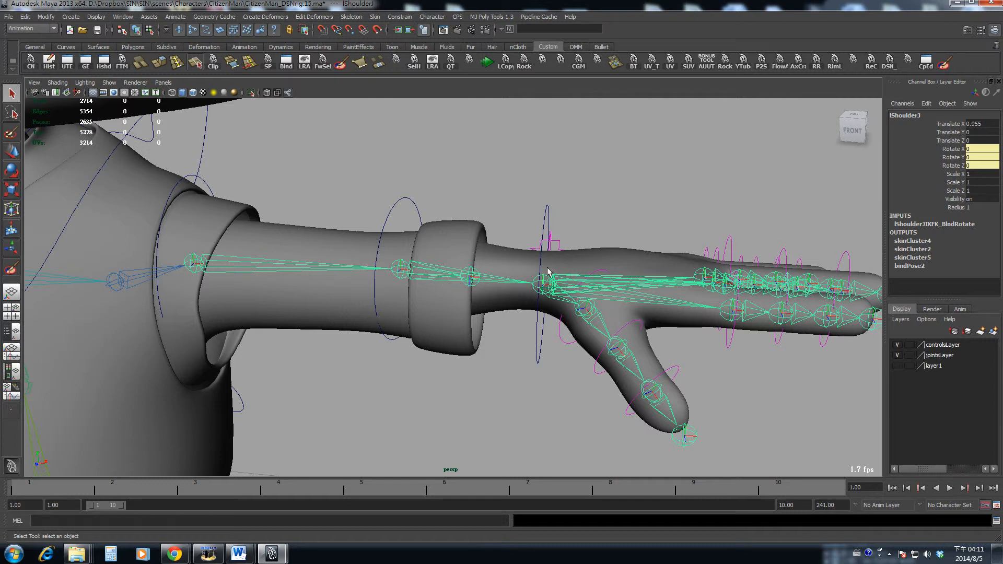
{"action": "left_click", "coordinate": [616, 252], "text": "shift"}
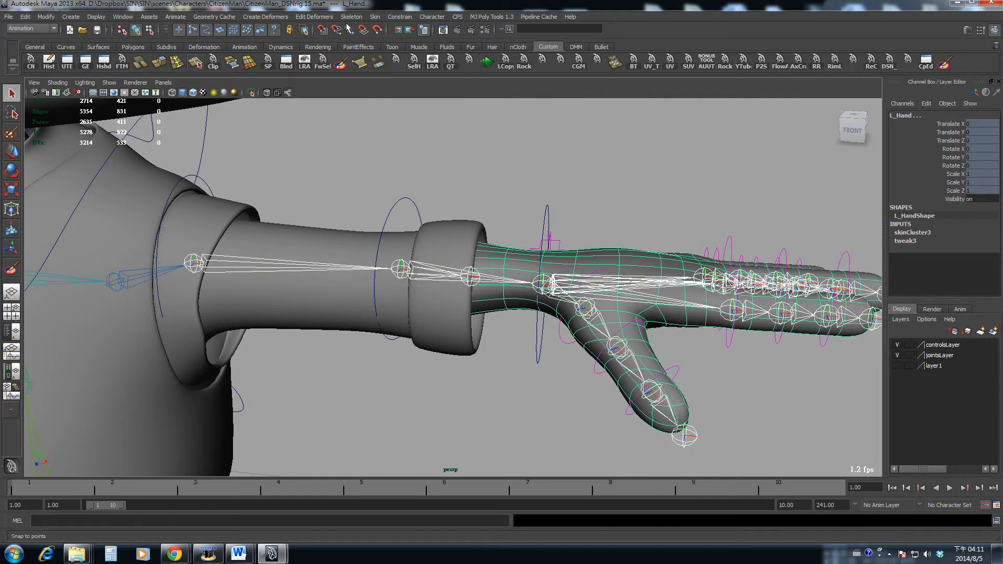
Add the selected shoulder joint as an influence on L_Hand's smooth skin through the Add Influence options, and clear the selection.
{"action": "left_click", "coordinate": [376, 17]}
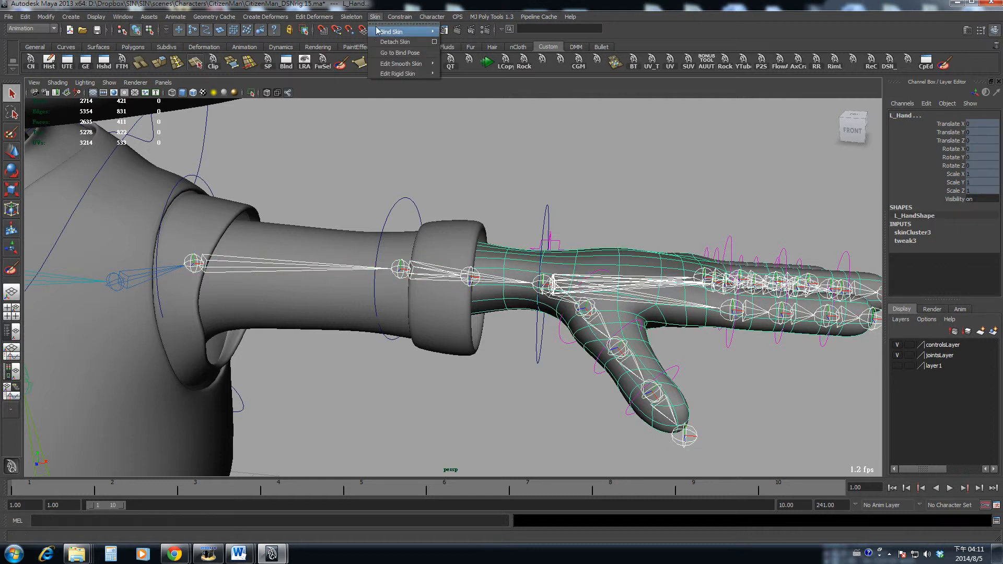
{"action": "mouse_move", "coordinate": [379, 64]}
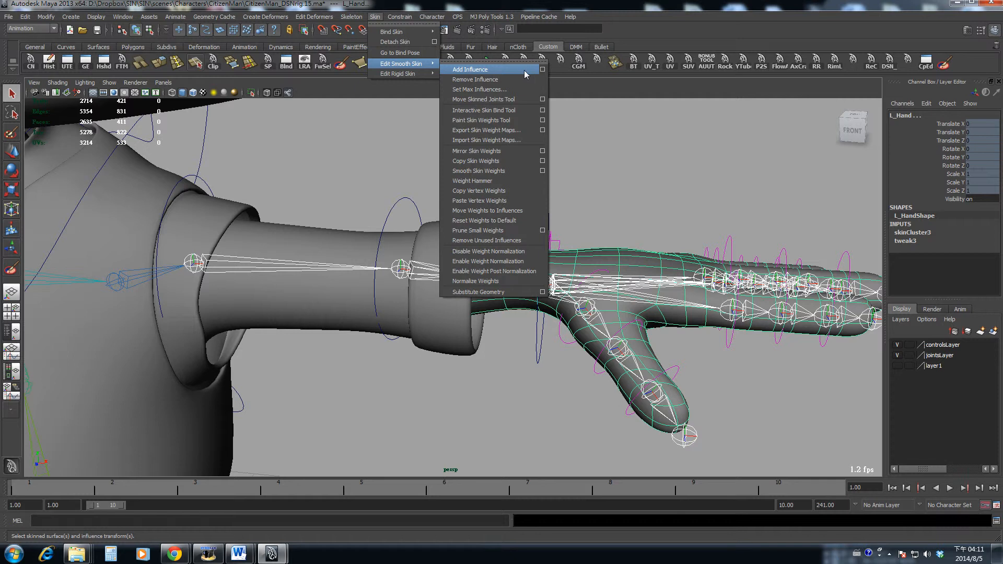
{"action": "left_click", "coordinate": [542, 69]}
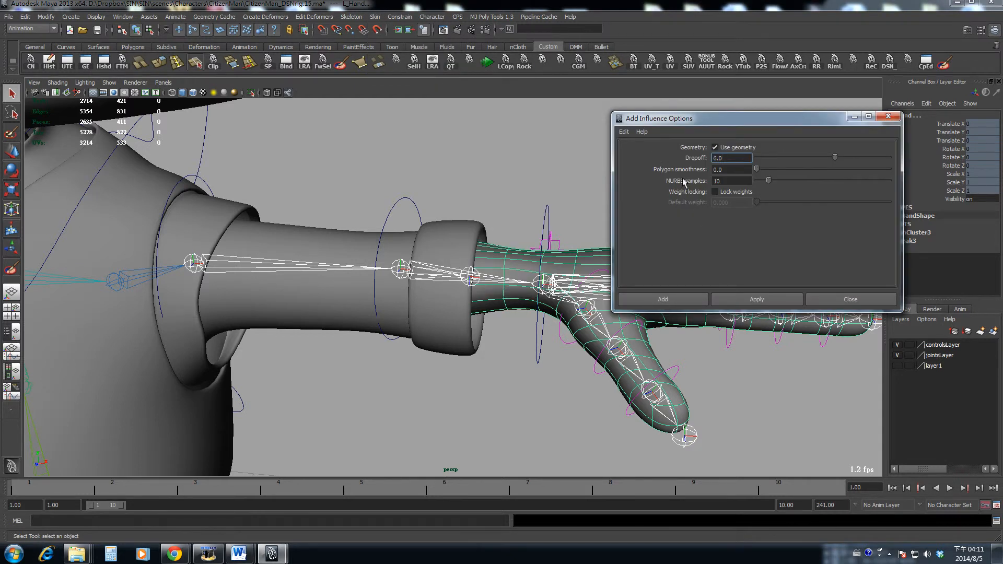
{"action": "left_click_drag", "start_coordinate": [724, 158], "coordinate": [641, 156]}
{"action": "left_click", "coordinate": [662, 300]}
{"action": "left_click", "coordinate": [469, 178]}
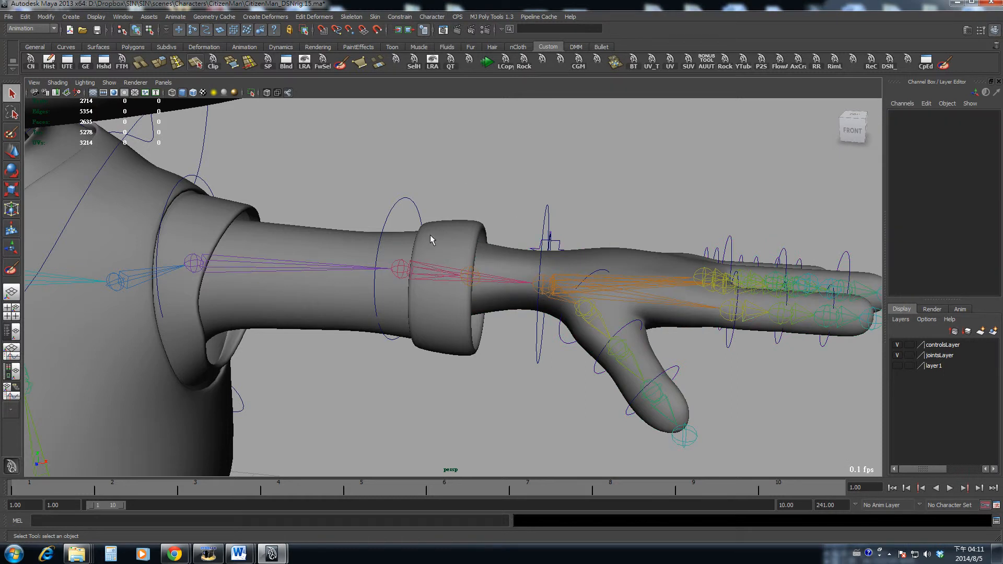
Select the left shoulder joint and check which skin clusters it is connected to.
{"action": "left_click_drag", "start_coordinate": [524, 209], "coordinate": [555, 217]}
{"action": "left_click_drag", "start_coordinate": [371, 200], "coordinate": [402, 205]}
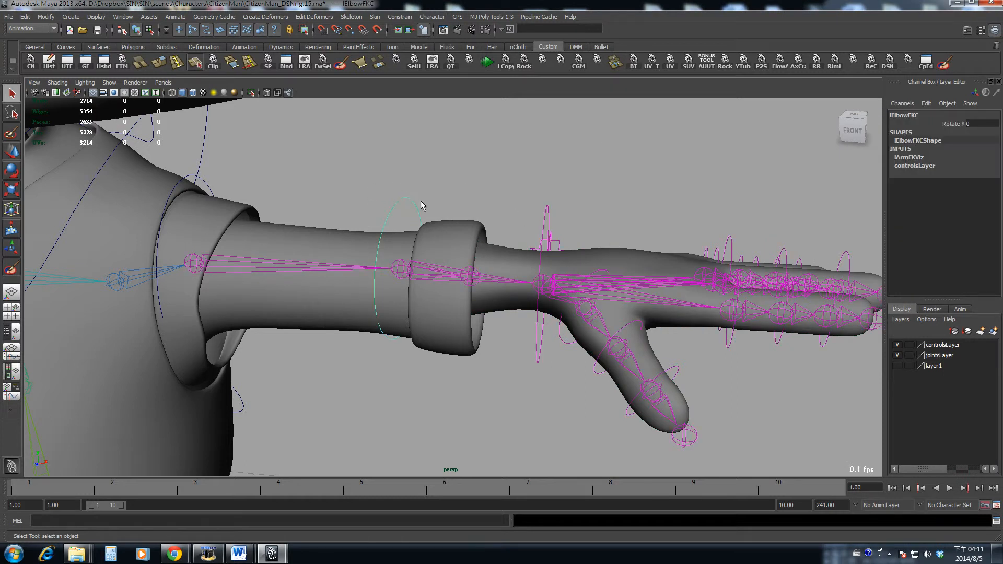
{"action": "left_click_drag", "start_coordinate": [474, 193], "coordinate": [520, 204]}
{"action": "left_click", "coordinate": [327, 268]}
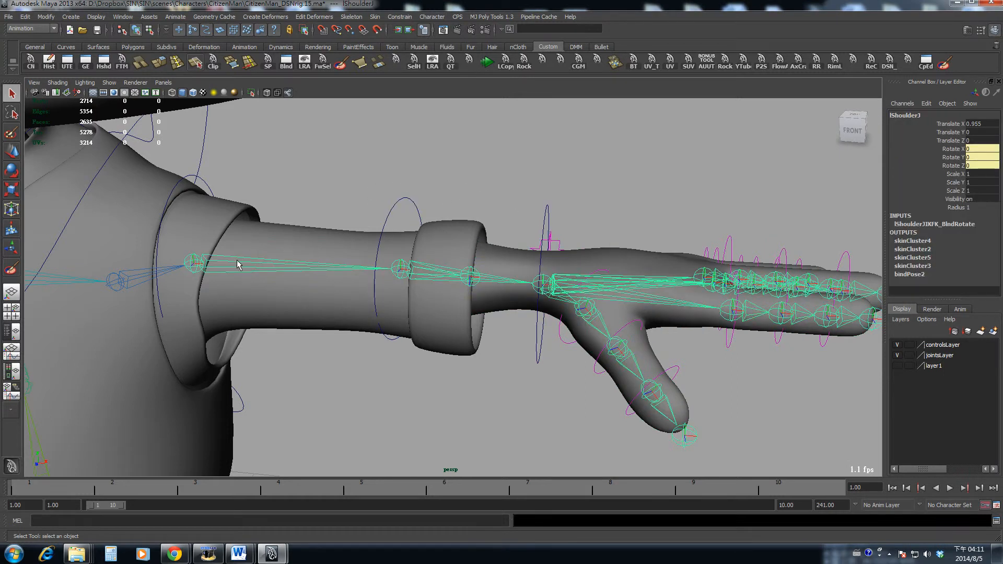
Isolate the L_Hand mesh in the view and select all of its vertices for a new weight check.
{"action": "left_click", "coordinate": [622, 264]}
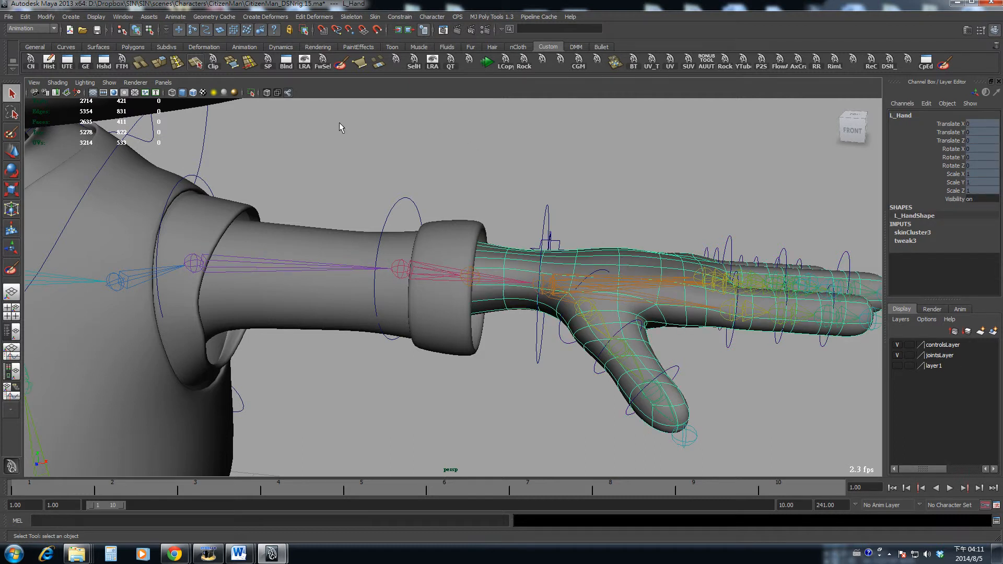
{"action": "left_click", "coordinate": [251, 93]}
{"action": "key", "text": "F9"}
{"action": "middle_click_drag", "start_coordinate": [628, 275], "coordinate": [472, 271], "text": "alt"}
{"action": "scroll", "coordinate": [472, 271], "scroll_direction": "down", "scroll_amount": 2}
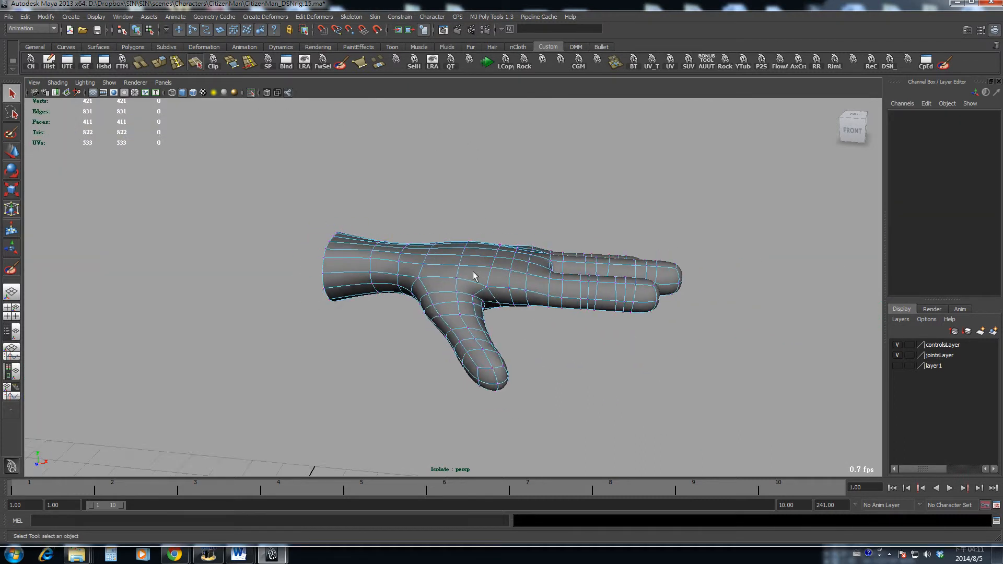
{"action": "left_click_drag", "start_coordinate": [472, 271], "coordinate": [477, 273], "text": "alt"}
{"action": "left_click_drag", "start_coordinate": [252, 171], "coordinate": [825, 481]}
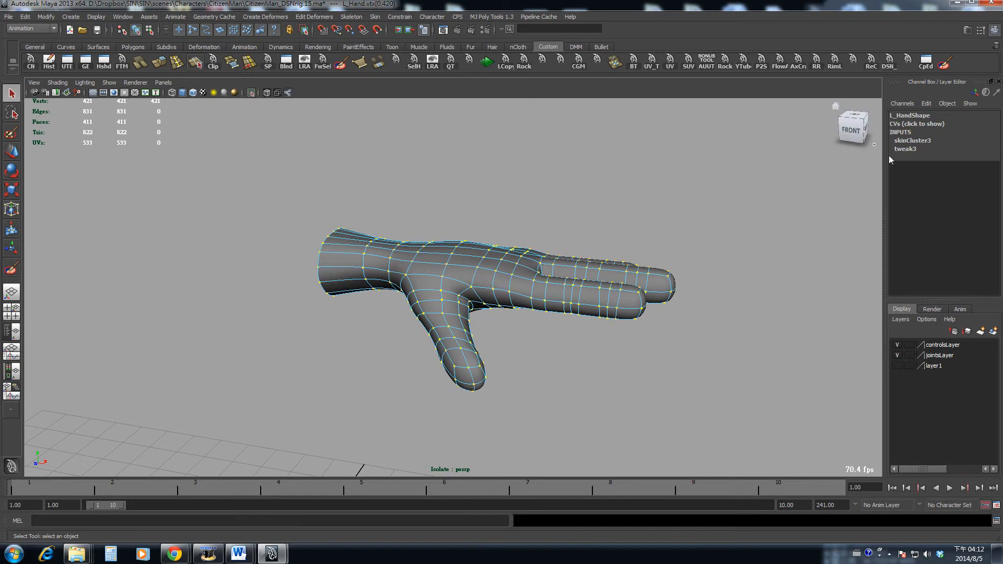
Examine the hand vertices' smooth skin weights in the lShoulderJ column of the Component Editor, and close the editor.
{"action": "left_click", "coordinate": [926, 61]}
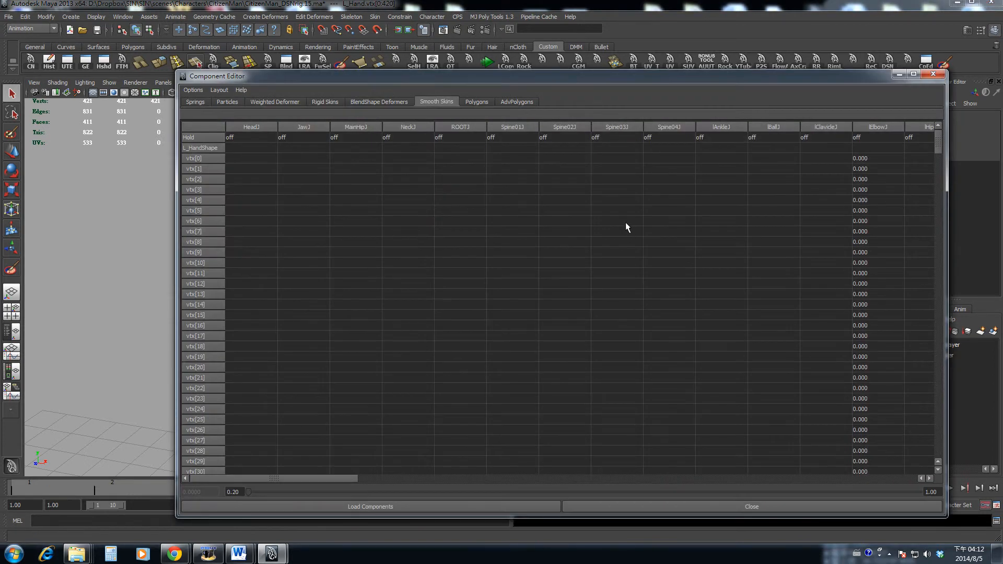
{"action": "left_click_drag", "start_coordinate": [318, 478], "coordinate": [578, 498]}
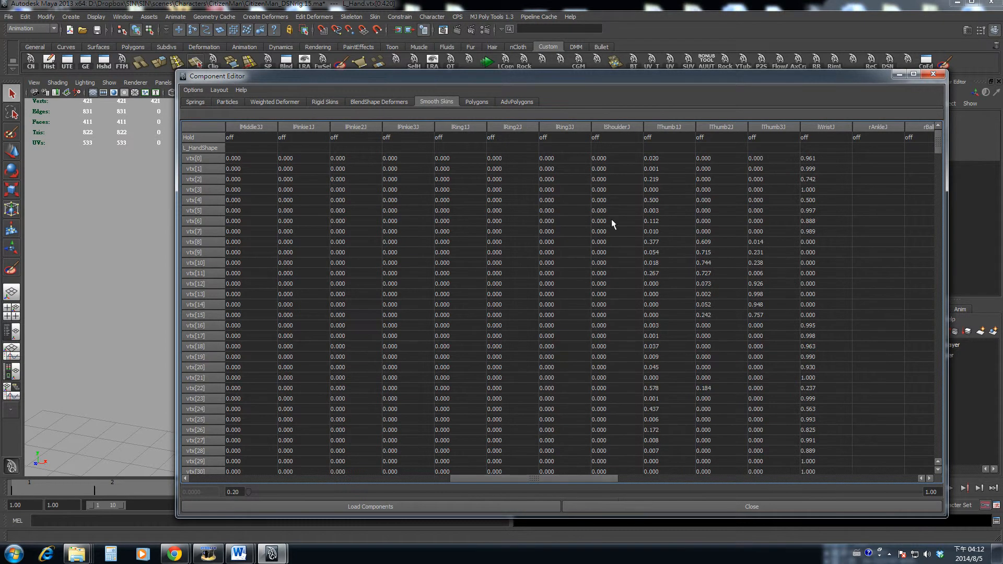
{"action": "left_click", "coordinate": [614, 158]}
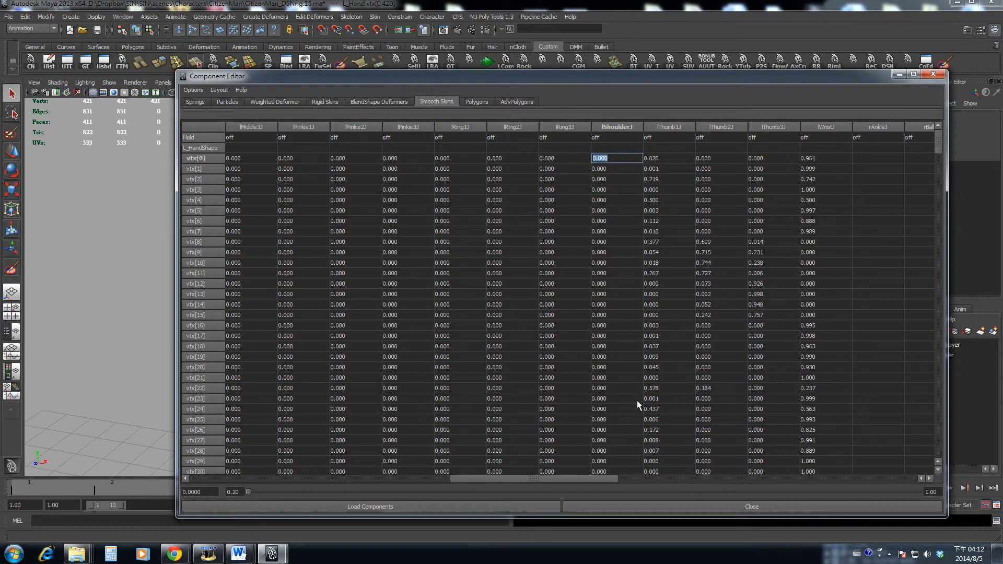
{"action": "scroll", "coordinate": [636, 401], "scroll_direction": "down", "scroll_amount": 10}
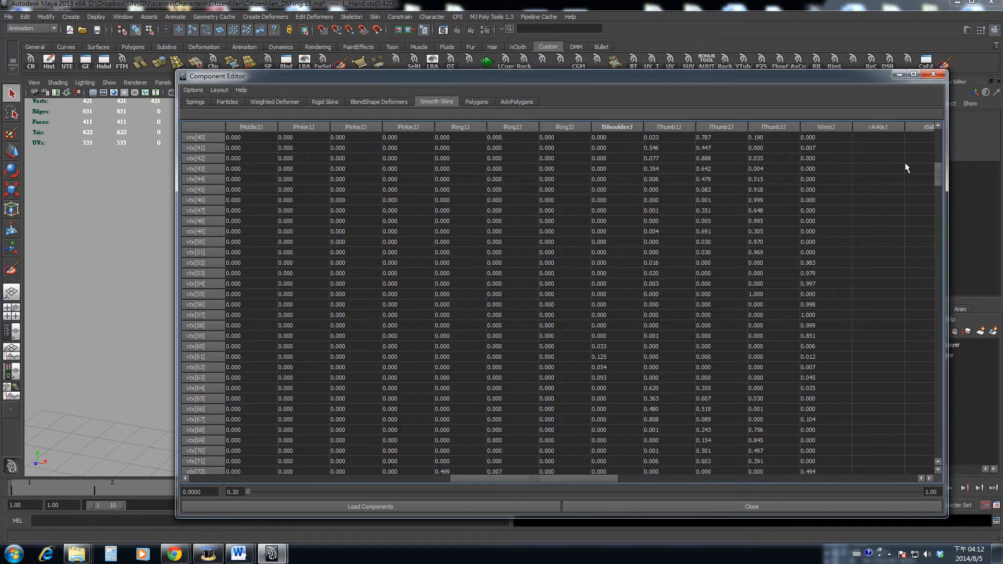
{"action": "left_click_drag", "start_coordinate": [941, 173], "coordinate": [936, 135]}
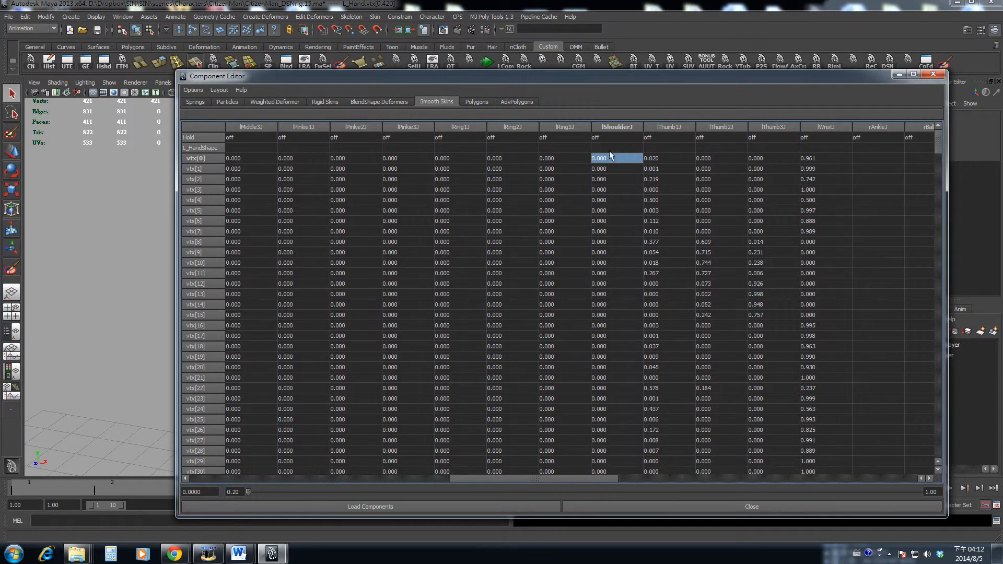
{"action": "left_click", "coordinate": [937, 76]}
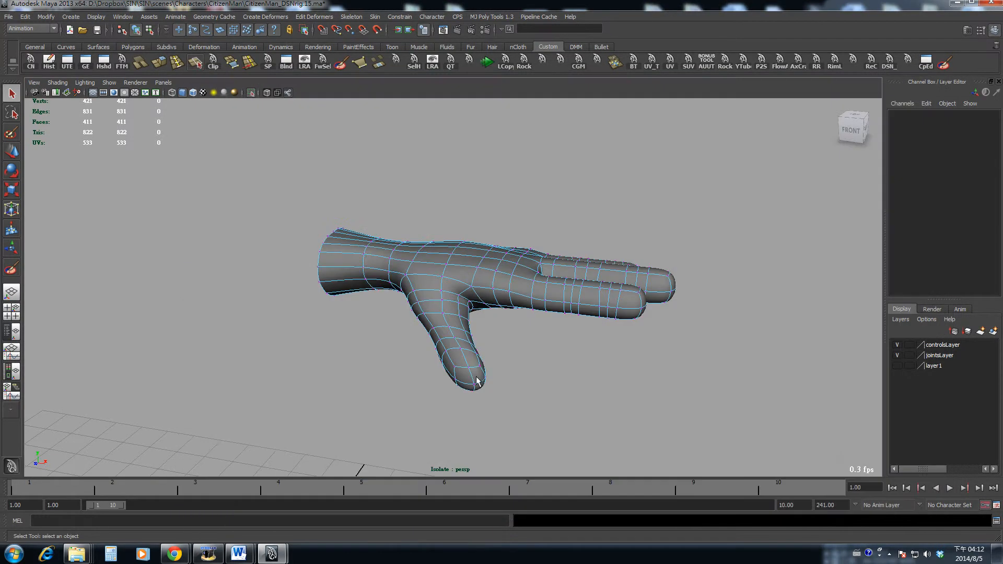
Bring the rest of the character back into view and select the left elbow FK control.
{"action": "left_click_drag", "start_coordinate": [463, 328], "coordinate": [407, 320], "text": "alt"}
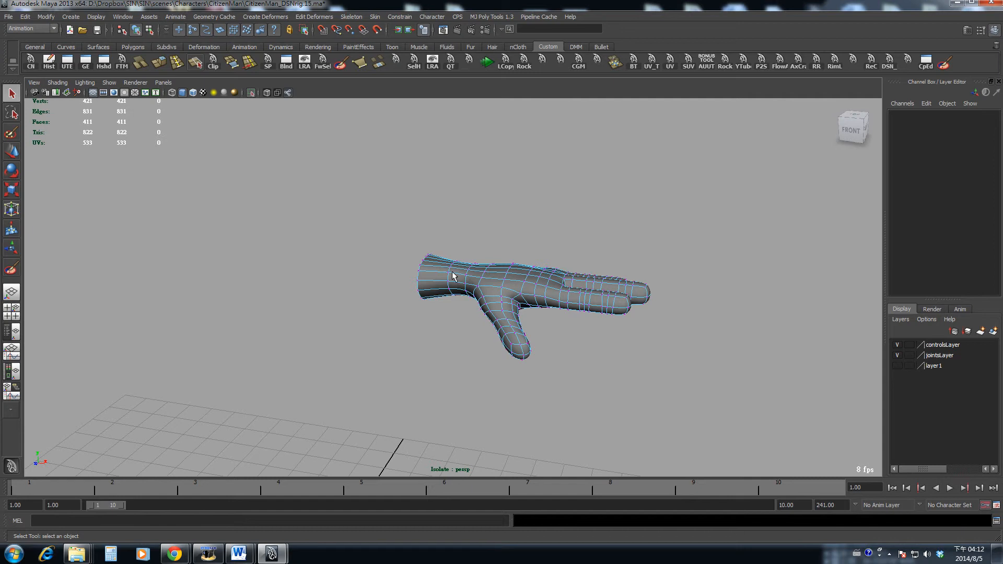
{"action": "left_click_drag", "start_coordinate": [453, 273], "coordinate": [479, 281], "text": "alt"}
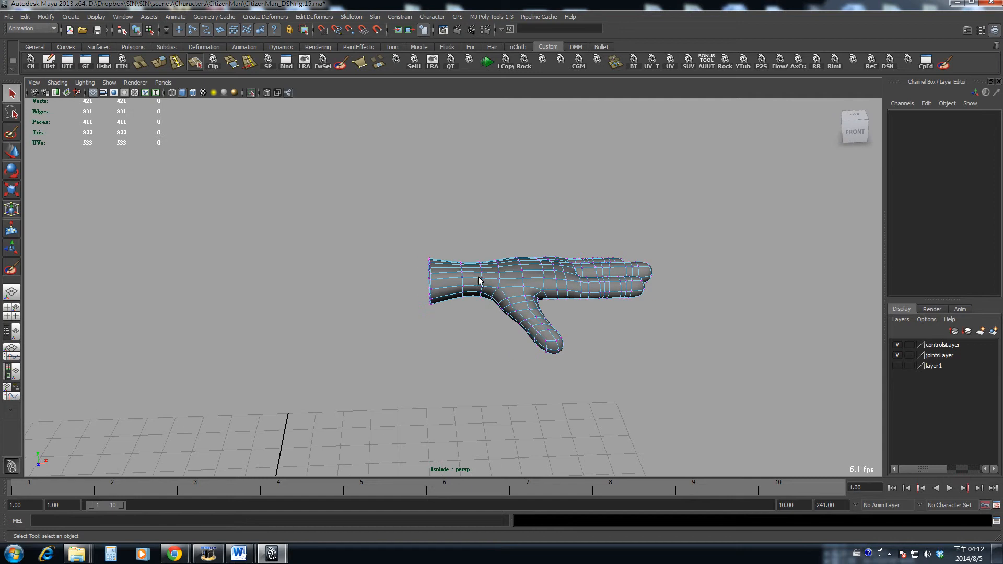
{"action": "left_click", "coordinate": [252, 93]}
{"action": "left_click", "coordinate": [402, 248]}
{"action": "middle_click_drag", "start_coordinate": [403, 248], "coordinate": [513, 226], "text": "alt"}
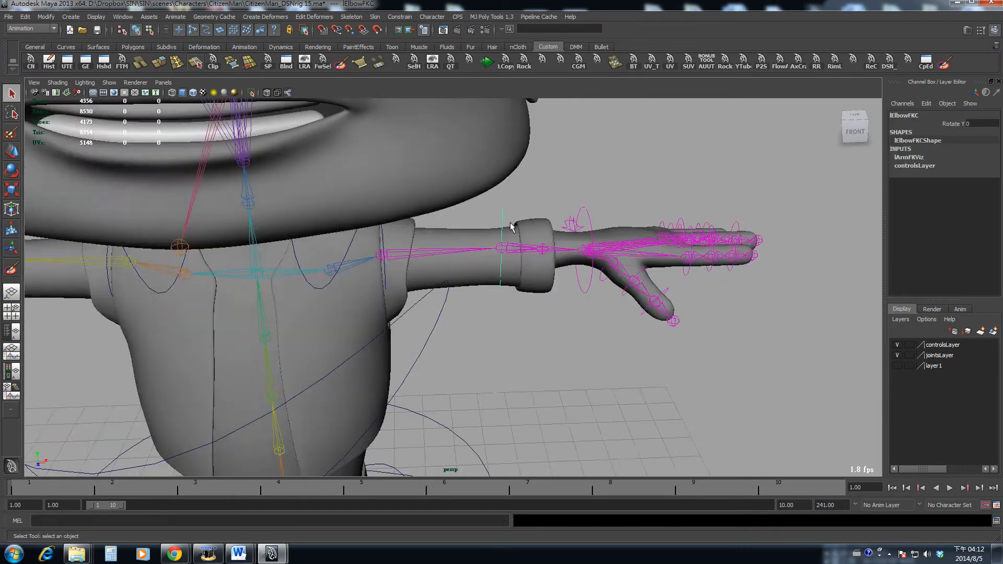
{"action": "left_click_drag", "start_coordinate": [513, 227], "coordinate": [514, 217], "text": "alt"}
{"action": "right_click_drag", "start_coordinate": [514, 217], "coordinate": [564, 248], "text": "alt"}
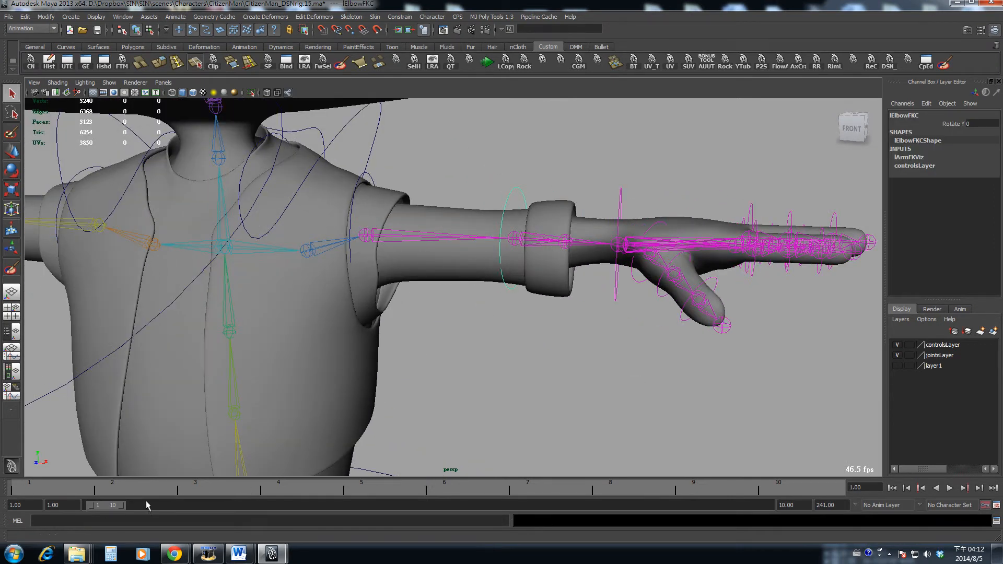
Set a key on the left elbow FK control's Rotate Y at frame 1.
{"action": "left_click", "coordinate": [80, 494]}
{"action": "left_click_drag", "start_coordinate": [460, 246], "coordinate": [480, 249], "text": "alt"}
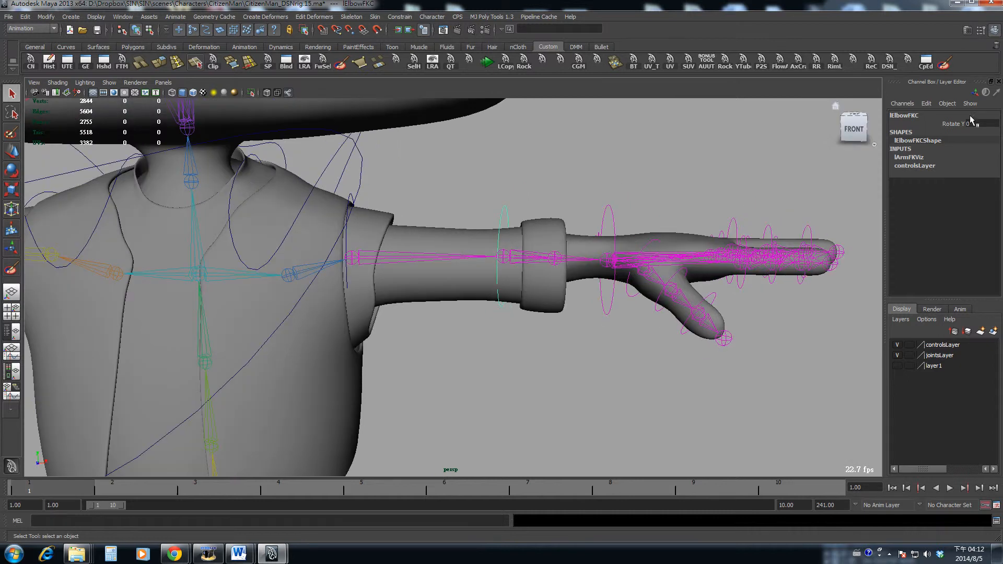
{"action": "key", "text": "e"}
{"action": "left_click", "coordinate": [958, 124]}
{"action": "right_click", "coordinate": [959, 123]}
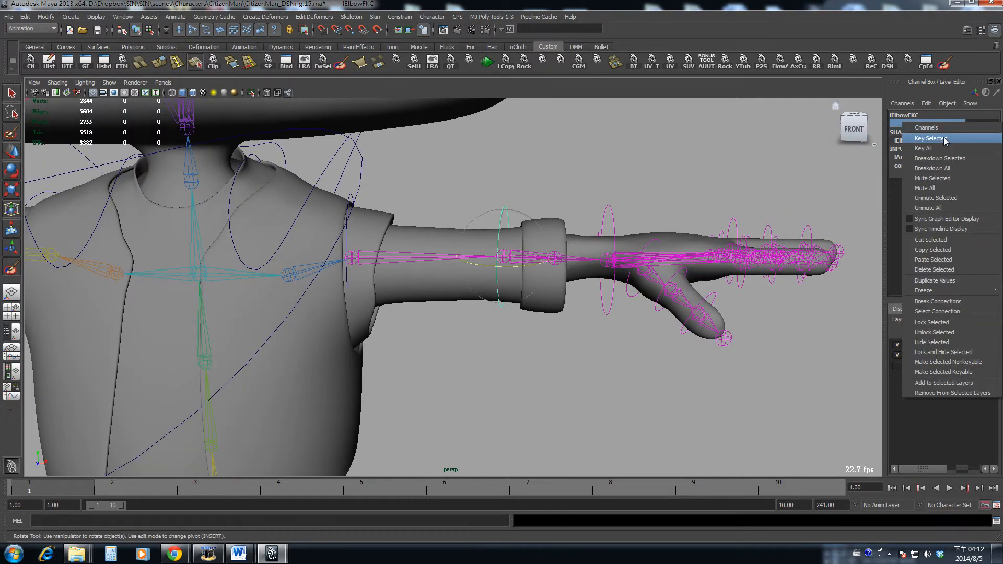
{"action": "left_click", "coordinate": [945, 140]}
At frame 10, set the elbow control's Rotate Y to -90, key that channel, and deselect the control.
{"action": "left_click_drag", "start_coordinate": [163, 484], "coordinate": [888, 496]}
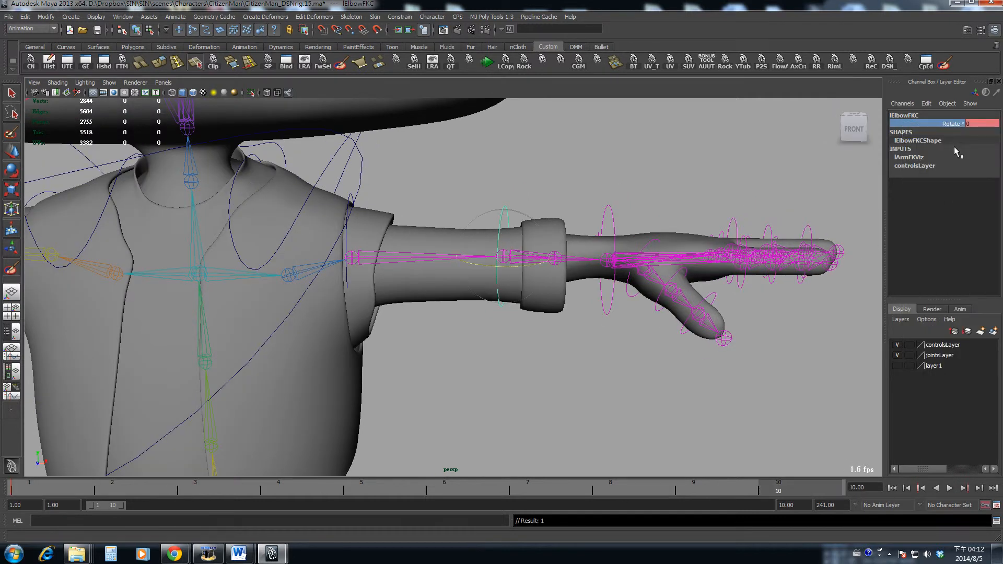
{"action": "double_click", "coordinate": [973, 123]}
{"action": "type", "text": "-90"}
{"action": "key", "text": "Return"}
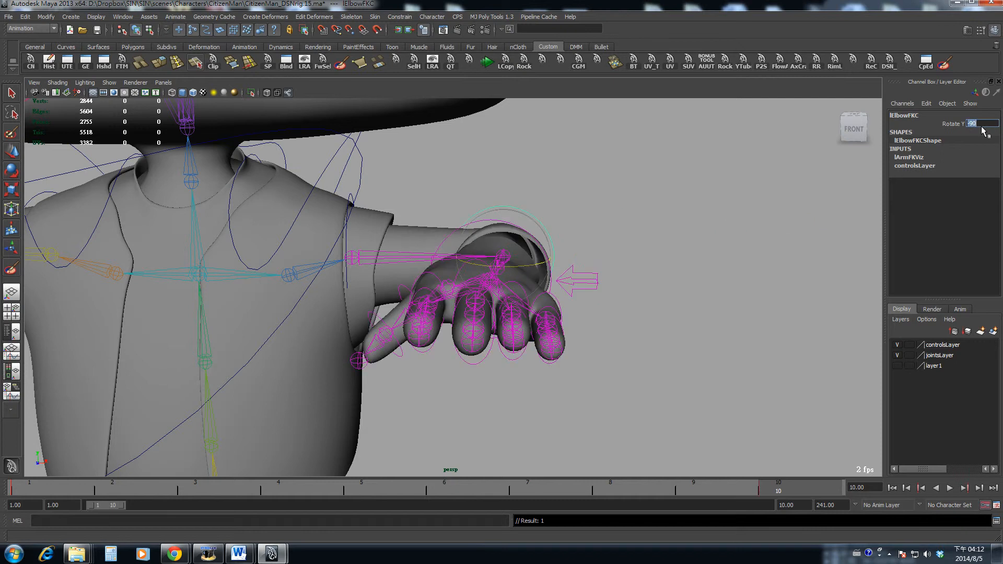
{"action": "left_click", "coordinate": [949, 124]}
{"action": "right_click", "coordinate": [935, 127]}
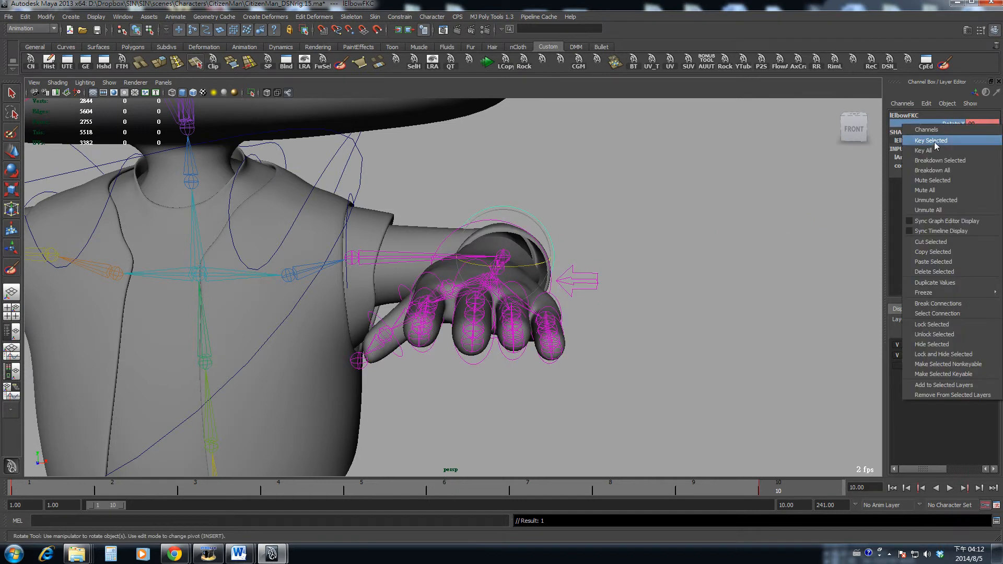
{"action": "left_click", "coordinate": [934, 141]}
{"action": "key", "text": "q"}
{"action": "left_click", "coordinate": [687, 278]}
Isolate the L_Arm and L_Hand meshes in the view and select only the hand.
{"action": "mouse_move", "coordinate": [585, 298]}
{"action": "left_mouse_down", "text": "alt"}
{"action": "mouse_move", "coordinate": [584, 273]}
{"action": "mouse_move", "coordinate": [589, 282]}
{"action": "left_mouse_up", "text": "alt"}
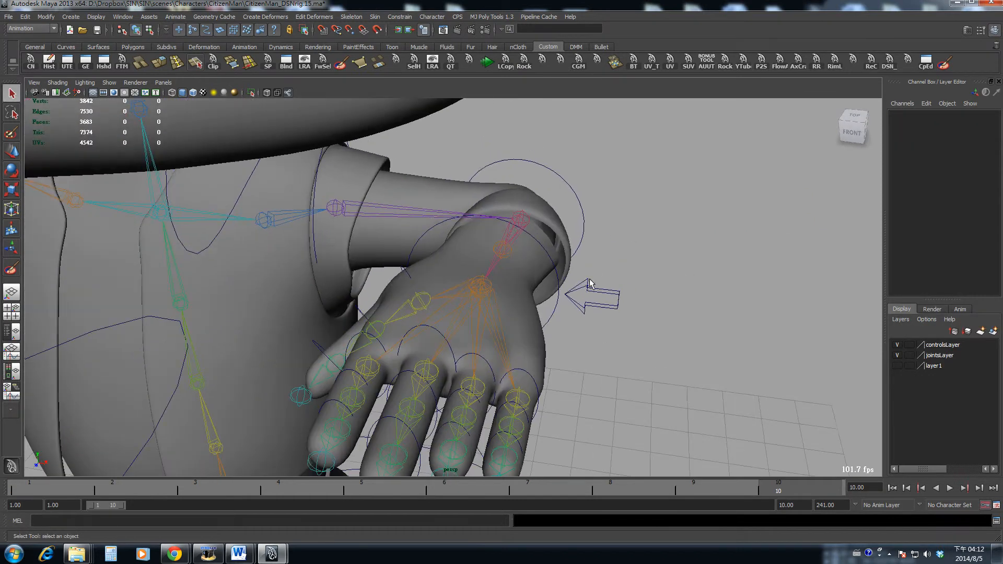
{"action": "left_click", "coordinate": [537, 256]}
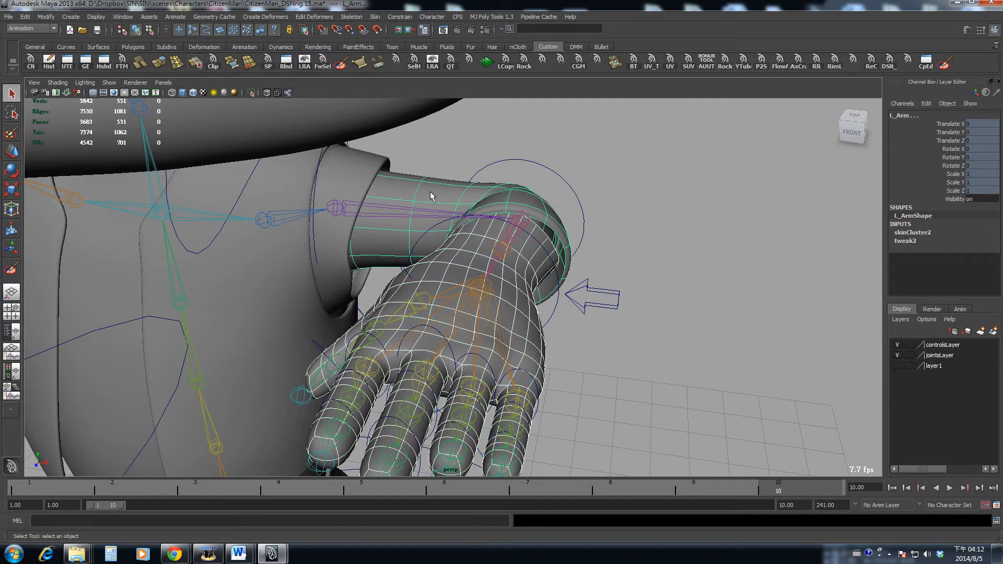
{"action": "left_click", "coordinate": [252, 93]}
{"action": "left_click_drag", "start_coordinate": [499, 259], "coordinate": [513, 351], "text": "alt"}
{"action": "left_click", "coordinate": [615, 369]}
{"action": "left_click", "coordinate": [513, 352]}
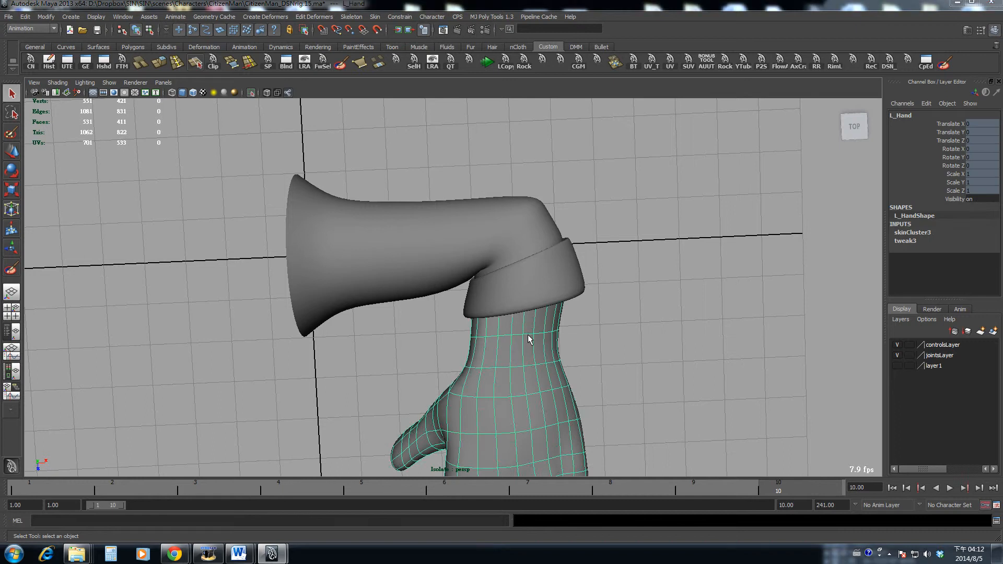
Play and scrub the elbow bend between frames 1 and 10 in the top view, examining how the arm and hand deform.
{"action": "key", "text": "space"}
{"action": "key", "text": "space"}
{"action": "scroll", "coordinate": [622, 277], "scroll_direction": "up", "scroll_amount": 1}
{"action": "middle_click_drag", "start_coordinate": [623, 277], "coordinate": [556, 335], "text": "alt"}
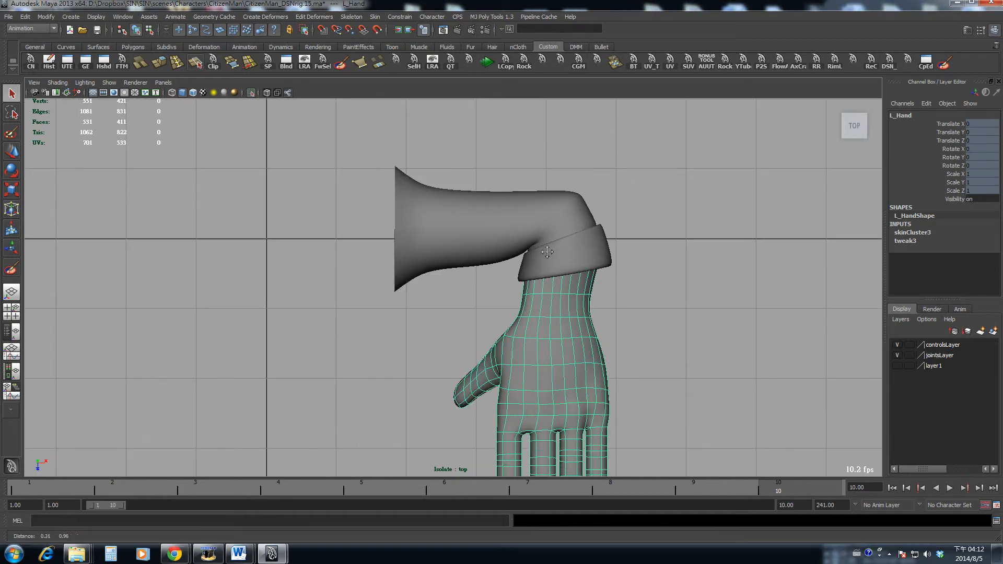
{"action": "key", "text": "alt+v"}
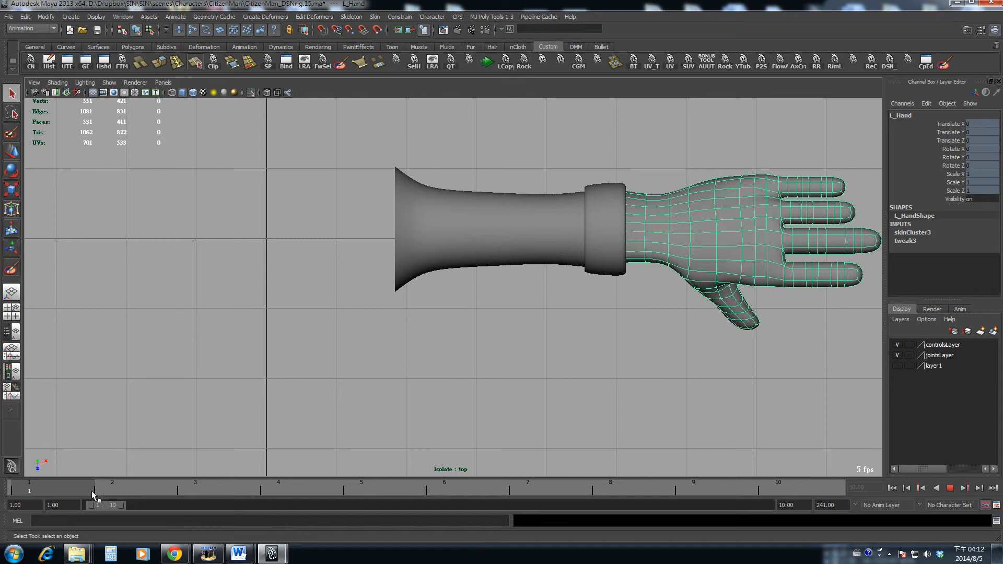
{"action": "left_click_drag", "start_coordinate": [0, 456], "coordinate": [812, 510]}
{"action": "middle_click_drag", "start_coordinate": [556, 335], "coordinate": [516, 361], "text": "alt"}
{"action": "right_click_drag", "start_coordinate": [516, 361], "coordinate": [711, 382], "text": "alt"}
{"action": "key", "text": "space"}
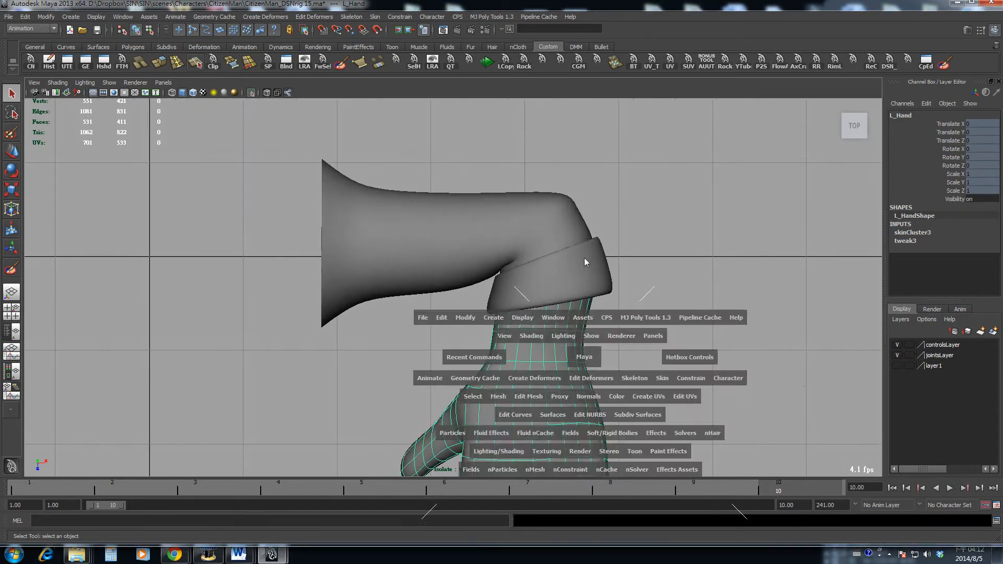
Examine the bent left elbow and hand in the perspective view in wireframe and shaded display, and return to the top view.
{"action": "left_click_drag", "start_coordinate": [584, 258], "coordinate": [475, 237]}
{"action": "key", "text": "4"}
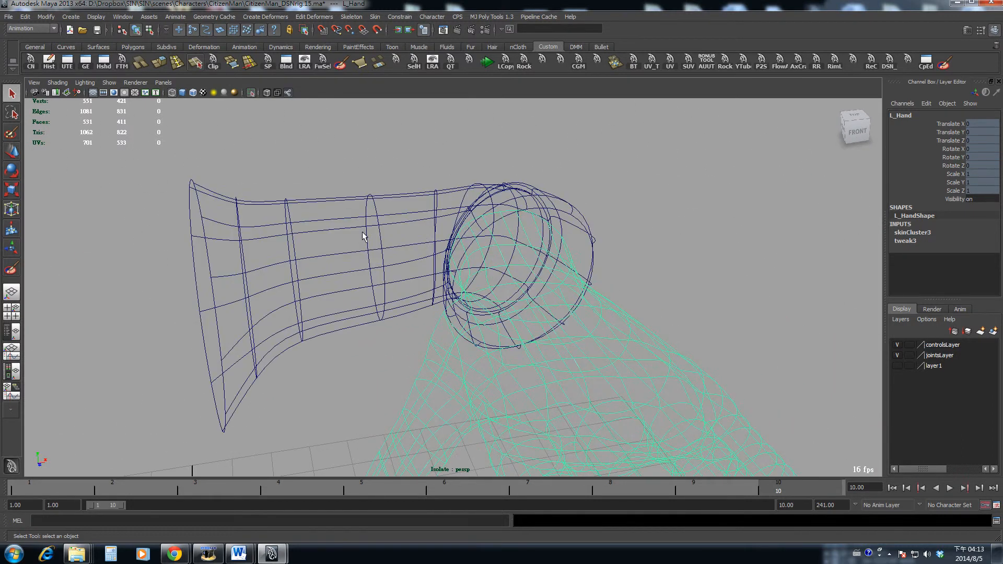
{"action": "left_click_drag", "start_coordinate": [380, 240], "coordinate": [343, 275], "text": "alt"}
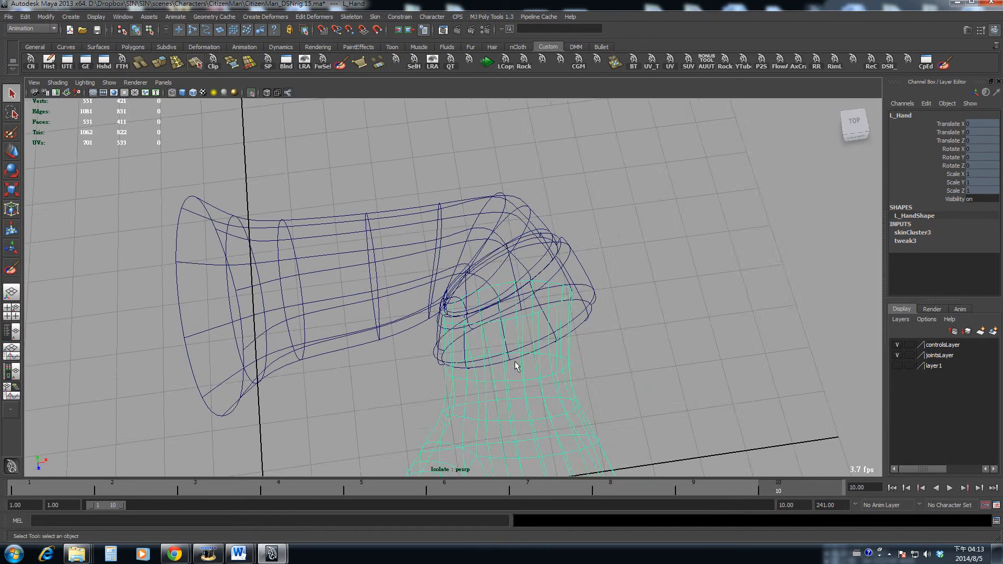
{"action": "mouse_move", "coordinate": [515, 362]}
{"action": "left_mouse_down", "text": "alt"}
{"action": "mouse_move", "coordinate": [549, 358]}
{"action": "mouse_move", "coordinate": [354, 331]}
{"action": "mouse_move", "coordinate": [391, 185]}
{"action": "mouse_move", "coordinate": [458, 427]}
{"action": "mouse_move", "coordinate": [475, 365]}
{"action": "left_mouse_up", "text": "alt"}
{"action": "left_click", "coordinate": [533, 354]}
{"action": "key", "text": "5"}
{"action": "mouse_move", "coordinate": [465, 327]}
{"action": "left_mouse_down", "text": "alt"}
{"action": "mouse_move", "coordinate": [530, 304]}
{"action": "mouse_move", "coordinate": [530, 313]}
{"action": "left_mouse_up", "text": "alt"}
{"action": "key", "text": "space"}
{"action": "left_click_drag", "start_coordinate": [529, 313], "coordinate": [487, 316]}
{"action": "left_click", "coordinate": [437, 324]}
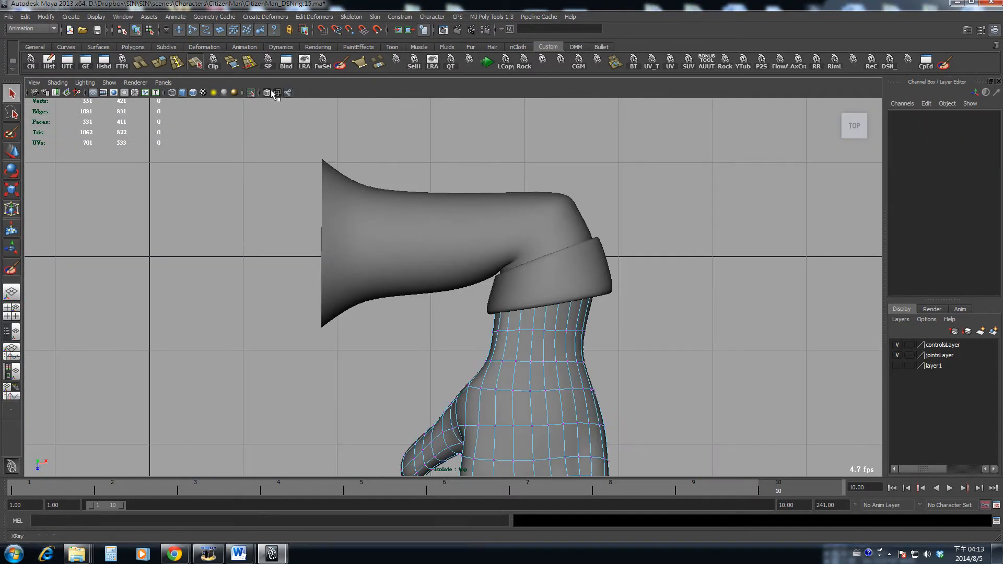
Turn on X-Ray shading and select the thumb-side vertices at the open wrist end of the left hand mesh.
{"action": "left_click", "coordinate": [269, 91]}
{"action": "right_click_drag", "start_coordinate": [356, 250], "coordinate": [658, 318], "text": "alt"}
{"action": "middle_click_drag", "start_coordinate": [657, 318], "coordinate": [641, 299], "text": "alt"}
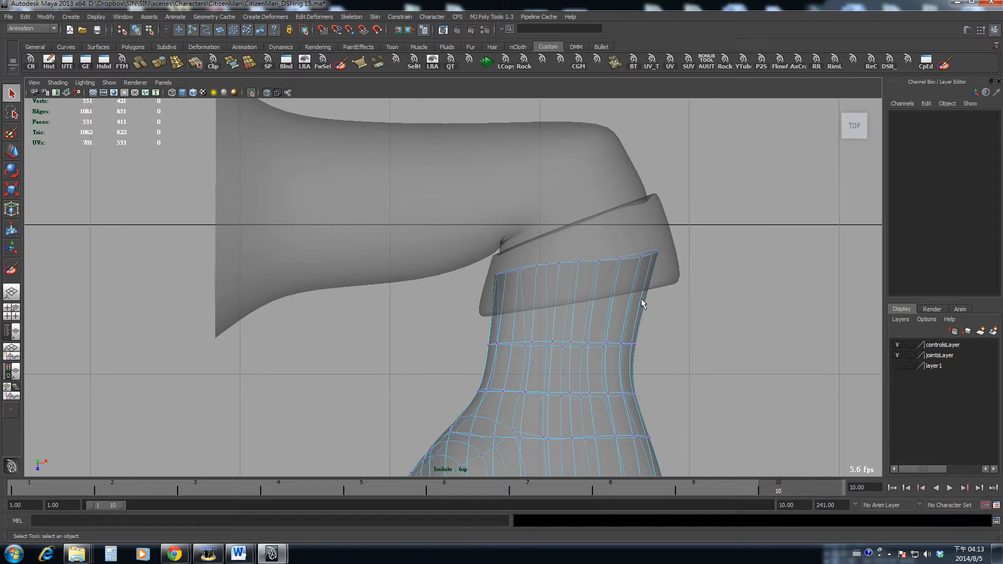
{"action": "left_click_drag", "start_coordinate": [478, 239], "coordinate": [772, 309]}
{"action": "left_click", "coordinate": [707, 333]}
{"action": "left_click_drag", "start_coordinate": [745, 490], "coordinate": [956, 533]}
{"action": "left_click", "coordinate": [500, 277]}
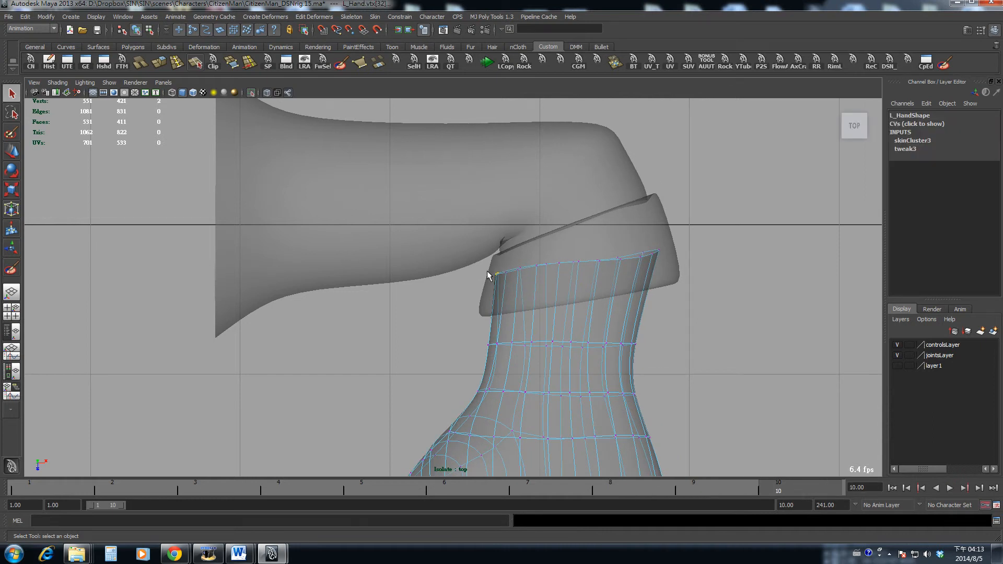
Play the elbow bend and go back to frame 1, comparing the selected wrist vertices with the cuff.
{"action": "middle_click_drag", "start_coordinate": [504, 271], "coordinate": [568, 286], "text": "alt"}
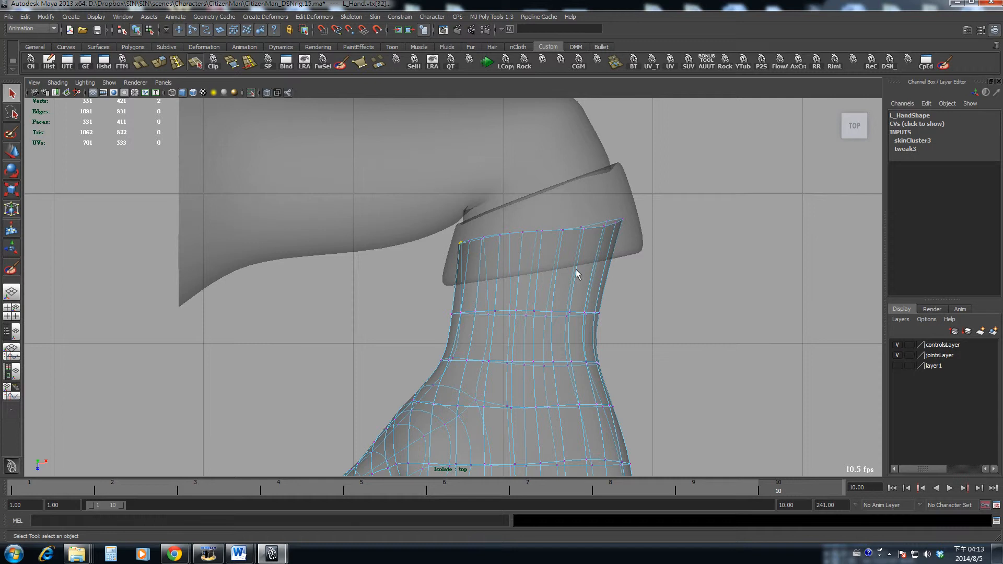
{"action": "key", "text": "alt+v"}
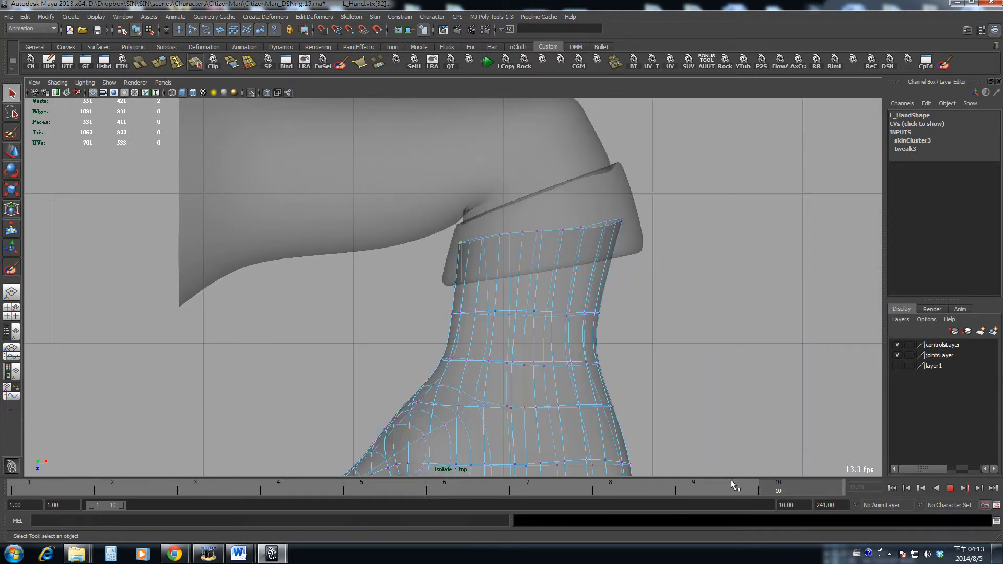
{"action": "left_click", "coordinate": [28, 490]}
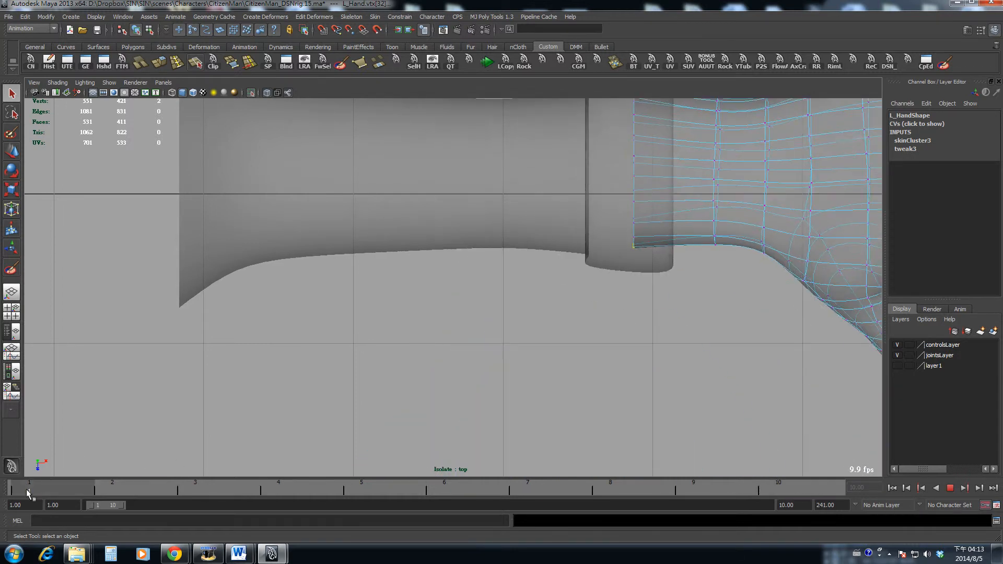
{"action": "scroll", "coordinate": [594, 378], "scroll_direction": "down", "scroll_amount": 8}
{"action": "middle_click_drag", "start_coordinate": [595, 378], "coordinate": [550, 415], "text": "alt"}
{"action": "right_click_drag", "start_coordinate": [550, 415], "coordinate": [768, 395], "text": "alt"}
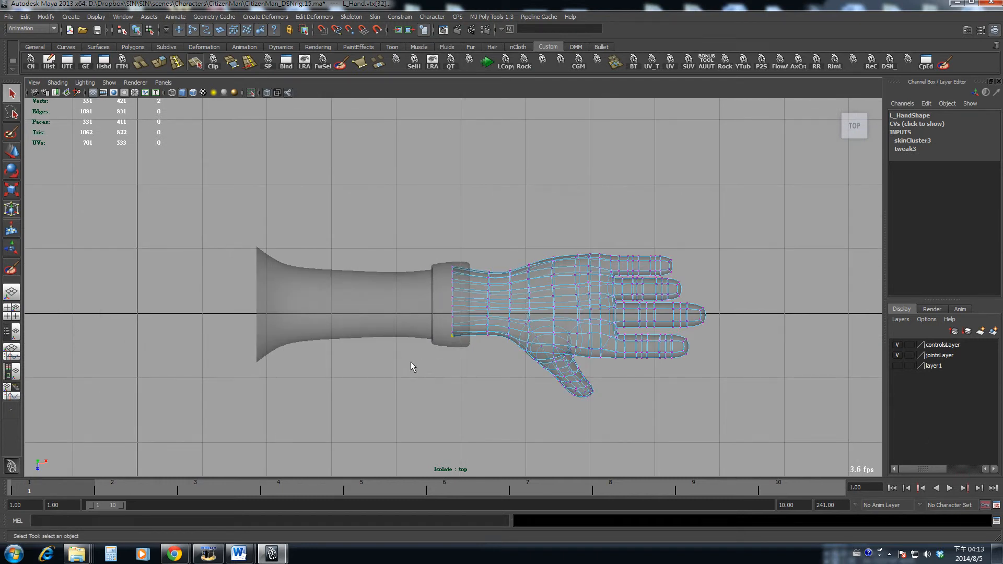
Turn off X-Ray, leave component mode, and show the whole rigged character again in the perspective view.
{"action": "left_click_drag", "start_coordinate": [411, 362], "coordinate": [406, 214], "text": "alt"}
{"action": "left_click", "coordinate": [271, 93]}
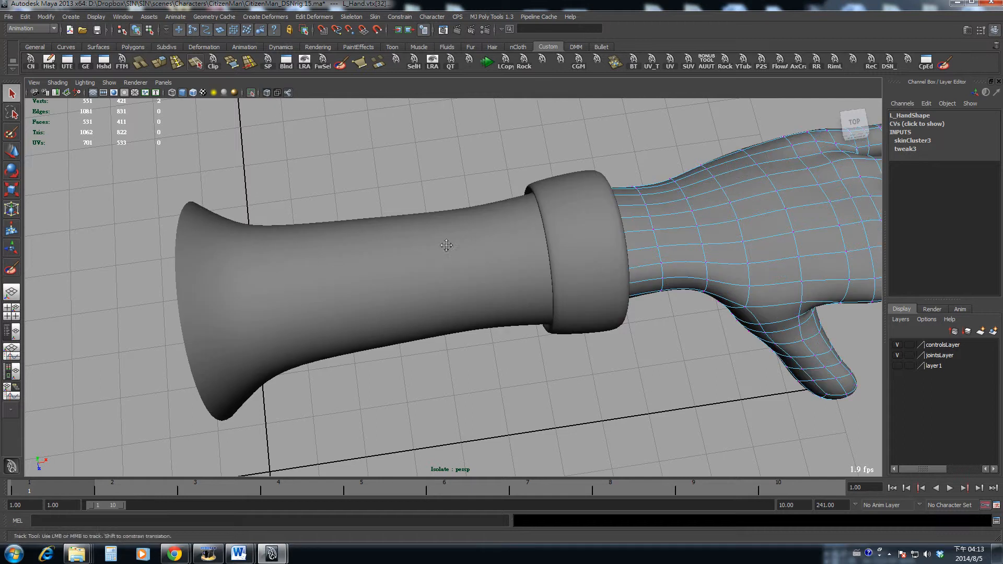
{"action": "left_click_drag", "start_coordinate": [460, 242], "coordinate": [523, 250], "text": "alt"}
{"action": "key", "text": "F8"}
{"action": "left_click", "coordinate": [533, 197]}
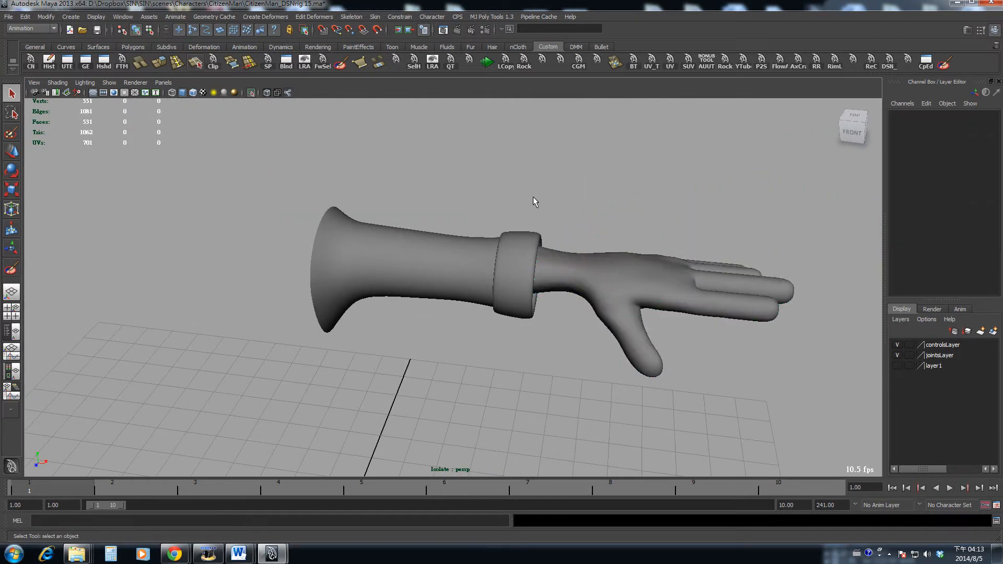
{"action": "middle_click_drag", "start_coordinate": [204, 138], "coordinate": [286, 143], "text": "alt"}
{"action": "left_click", "coordinate": [251, 93]}
{"action": "left_click_drag", "start_coordinate": [470, 313], "coordinate": [506, 312], "text": "alt"}
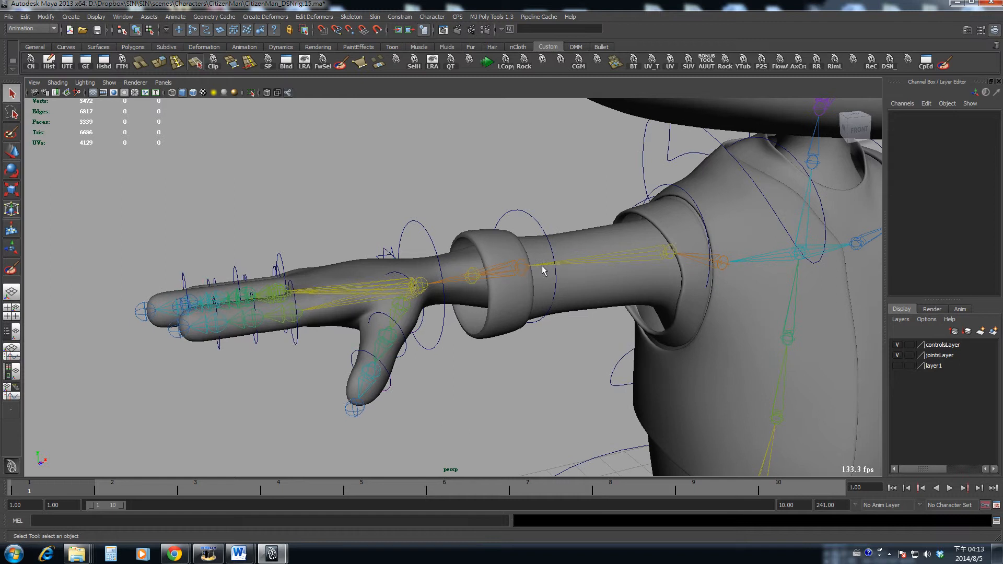
Add the right shoulder joint as a smooth skin influence on the right hand mesh.
{"action": "left_click", "coordinate": [597, 263]}
{"action": "left_click_drag", "start_coordinate": [597, 263], "coordinate": [543, 268], "text": "alt"}
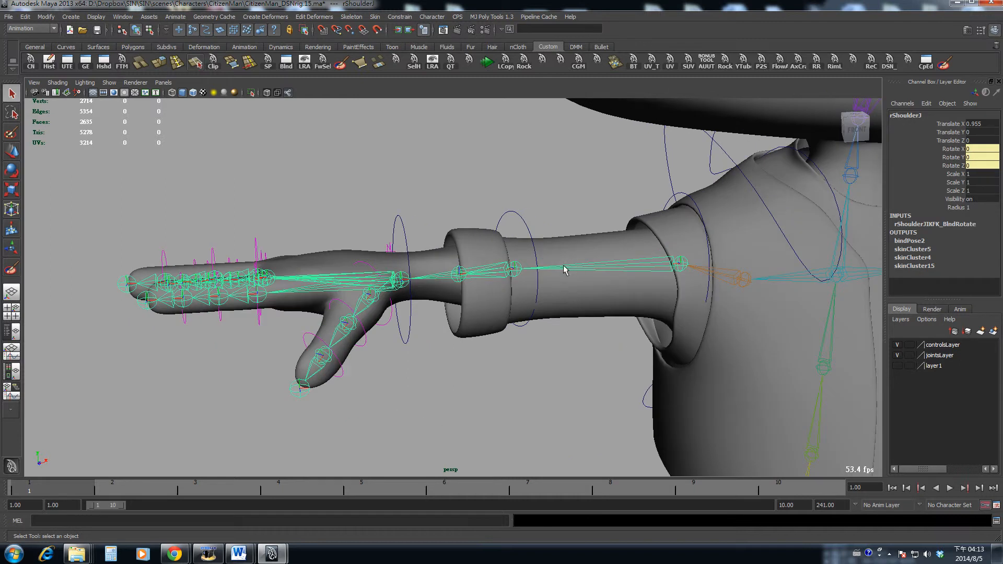
{"action": "left_click", "coordinate": [339, 255]}
{"action": "left_click_drag", "start_coordinate": [339, 254], "coordinate": [383, 268], "text": "alt"}
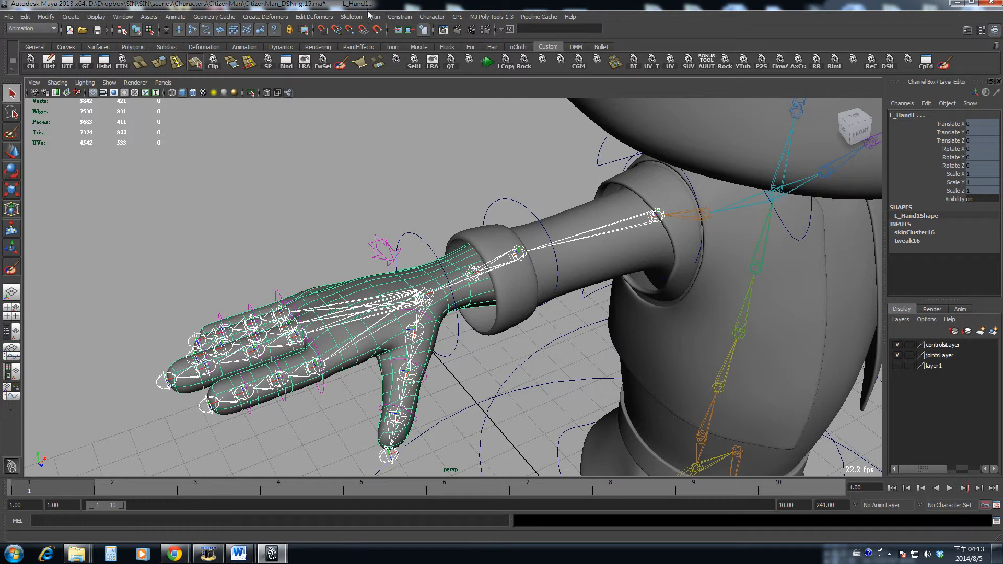
{"action": "right_click_drag", "start_coordinate": [678, 311], "coordinate": [587, 273], "text": "alt"}
{"action": "middle_click_drag", "start_coordinate": [587, 274], "coordinate": [403, 292], "text": "alt"}
{"action": "left_click_drag", "start_coordinate": [402, 293], "coordinate": [419, 271], "text": "alt"}
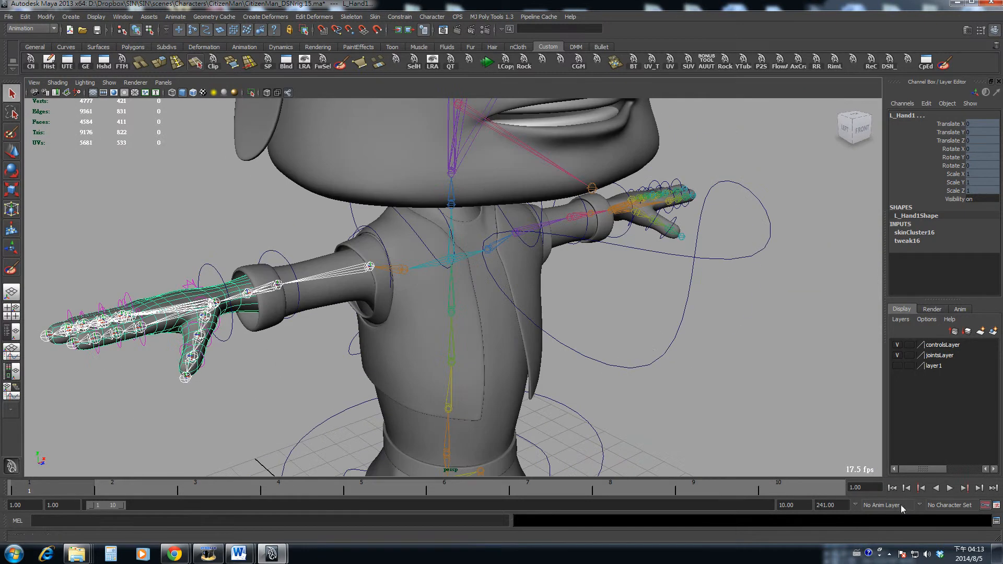
{"action": "left_click_drag", "start_coordinate": [524, 193], "coordinate": [502, 196], "text": "alt"}
{"action": "right_click_drag", "start_coordinate": [502, 196], "coordinate": [376, 209], "text": "alt"}
{"action": "middle_click_drag", "start_coordinate": [514, 285], "coordinate": [585, 228], "text": "alt"}
{"action": "left_click_drag", "start_coordinate": [456, 224], "coordinate": [454, 264], "text": "alt"}
{"action": "right_click_drag", "start_coordinate": [453, 263], "coordinate": [523, 262], "text": "alt"}
{"action": "middle_click_drag", "start_coordinate": [470, 252], "coordinate": [481, 308], "text": "alt"}
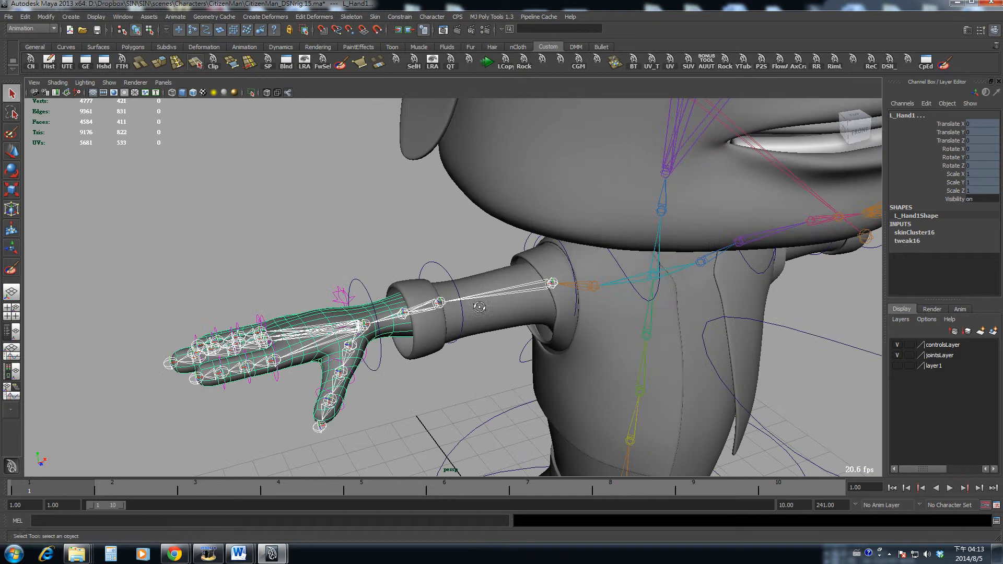
{"action": "left_click", "coordinate": [376, 17]}
{"action": "mouse_move", "coordinate": [374, 65]}
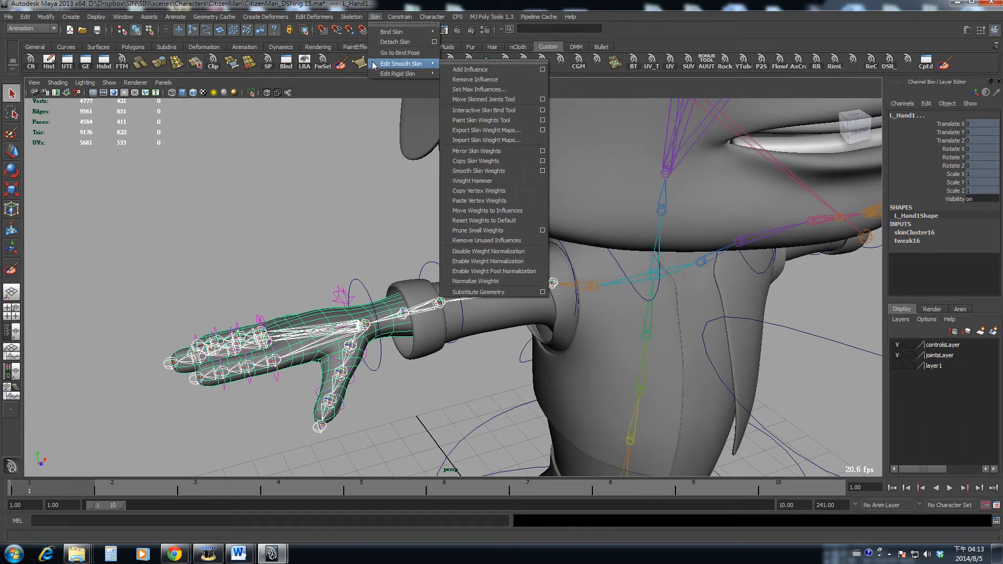
{"action": "left_click", "coordinate": [498, 71]}
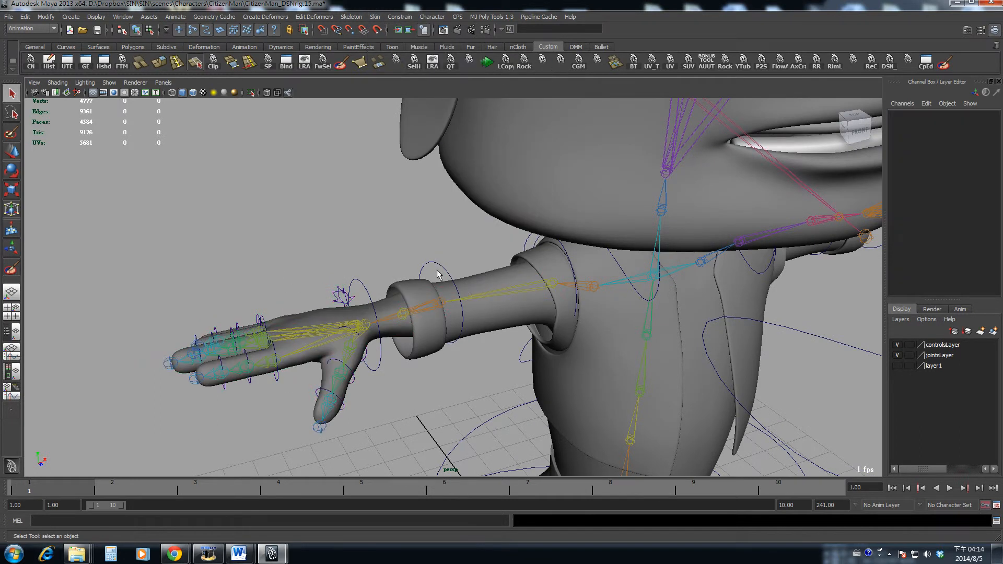
Set the right elbow FK control's Rotate Y to 90.
{"action": "left_click", "coordinate": [461, 288]}
{"action": "key", "text": "e"}
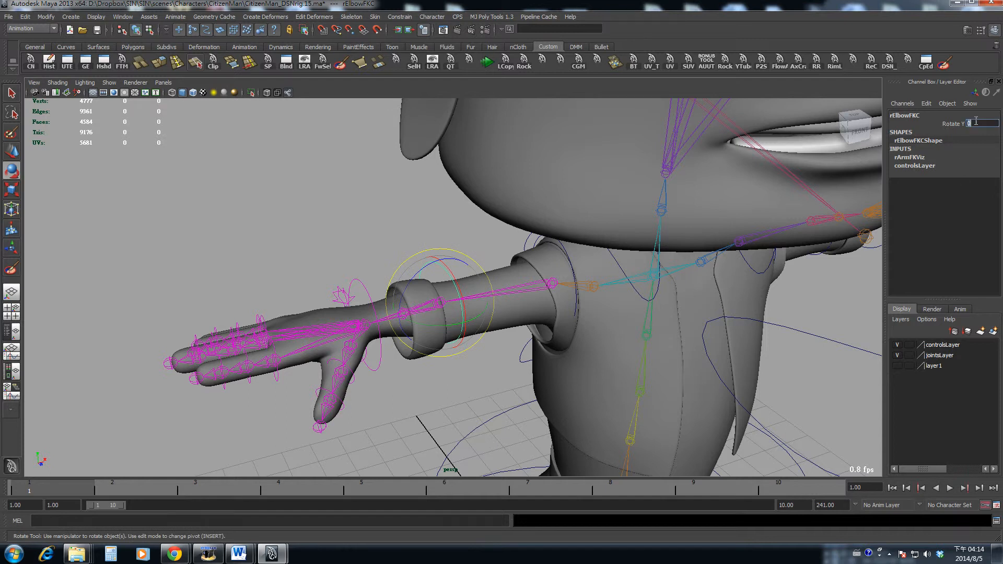
{"action": "key", "text": "Return"}
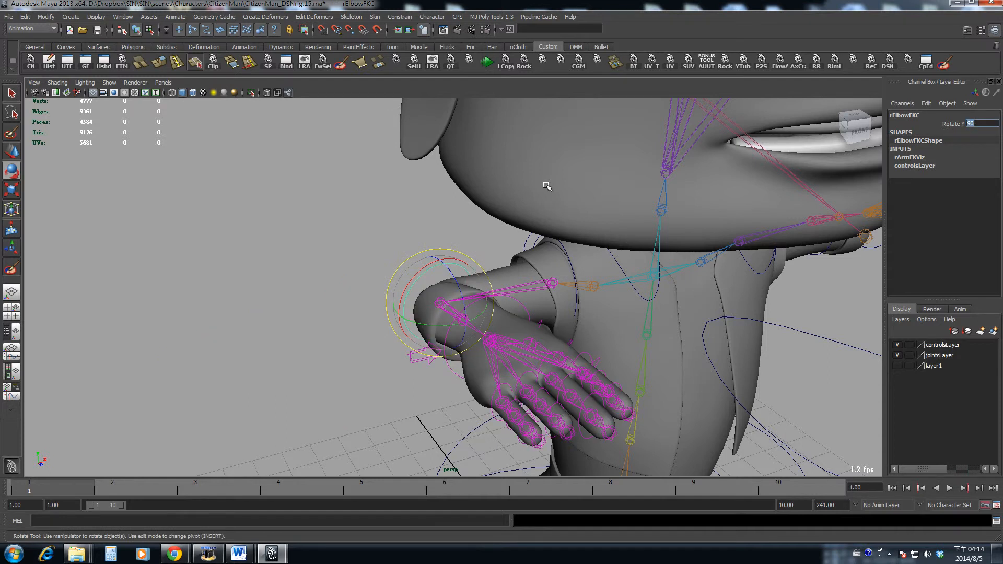
{"action": "left_click_drag", "start_coordinate": [549, 187], "coordinate": [536, 215], "text": "alt"}
{"action": "key", "text": "q"}
Isolate the right arm and right hand meshes and frame them in the top view.
{"action": "left_click", "coordinate": [501, 287]}
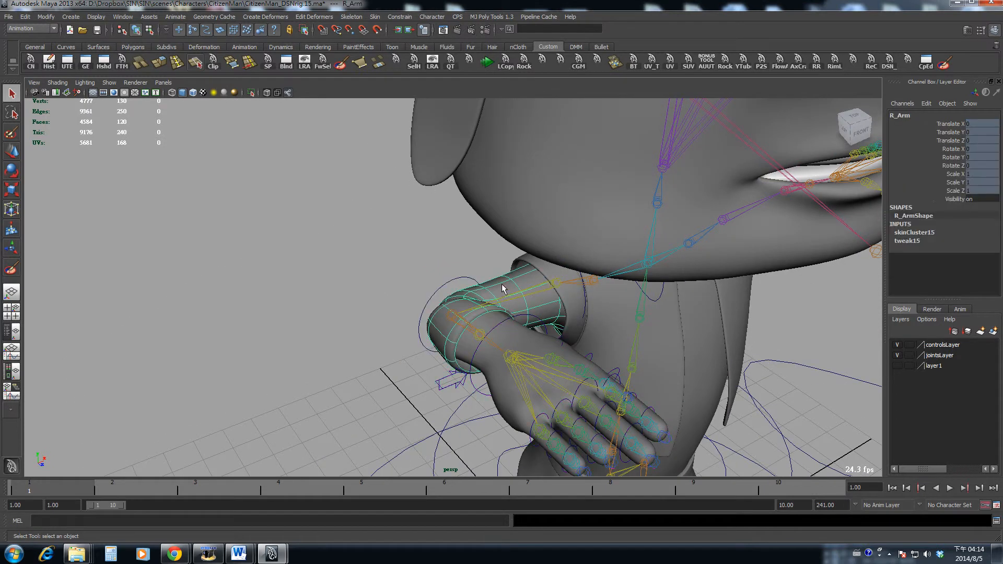
{"action": "left_click", "coordinate": [519, 328], "text": "shift"}
{"action": "key", "text": "shift+i"}
{"action": "key", "text": "space"}
{"action": "left_click_drag", "start_coordinate": [519, 328], "coordinate": [424, 322]}
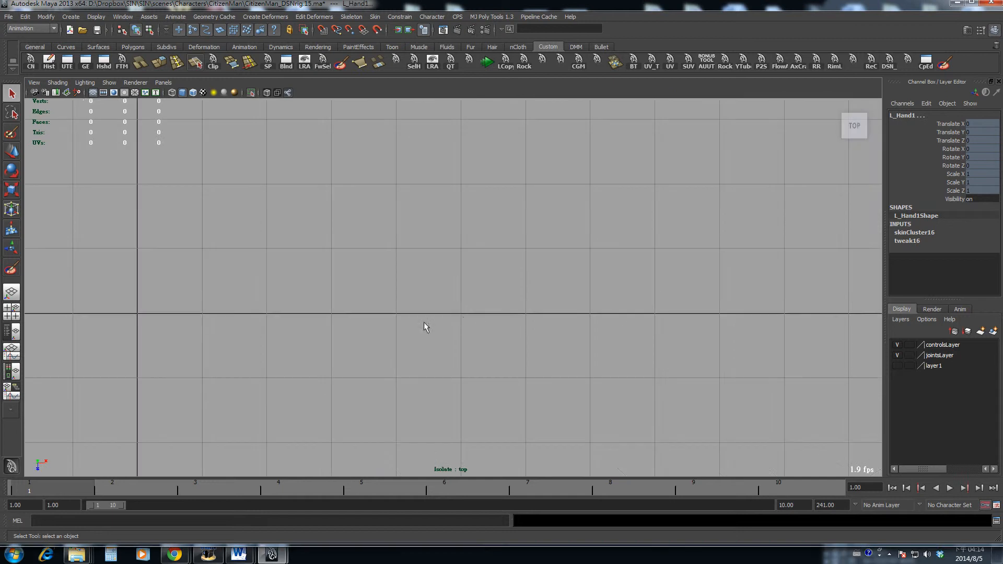
{"action": "key", "text": "f"}
Examine how the right hand's wrist and the arm's cuff deform at the bent elbow, selecting each mesh in turn.
{"action": "middle_click_drag", "start_coordinate": [429, 177], "coordinate": [468, 307], "text": "alt"}
{"action": "left_click", "coordinate": [493, 314]}
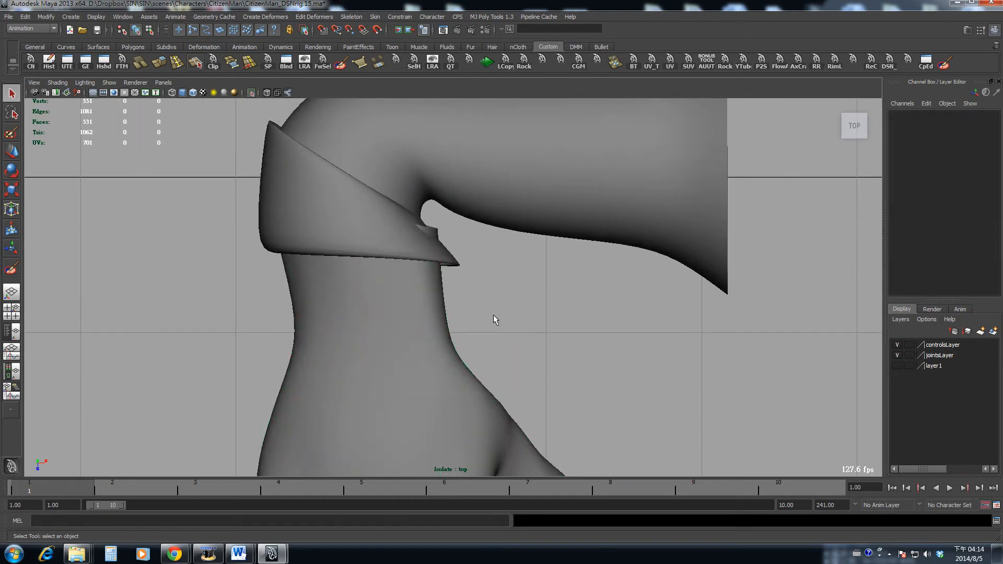
{"action": "middle_click_drag", "start_coordinate": [423, 283], "coordinate": [438, 326], "text": "alt"}
{"action": "left_click", "coordinate": [439, 326]}
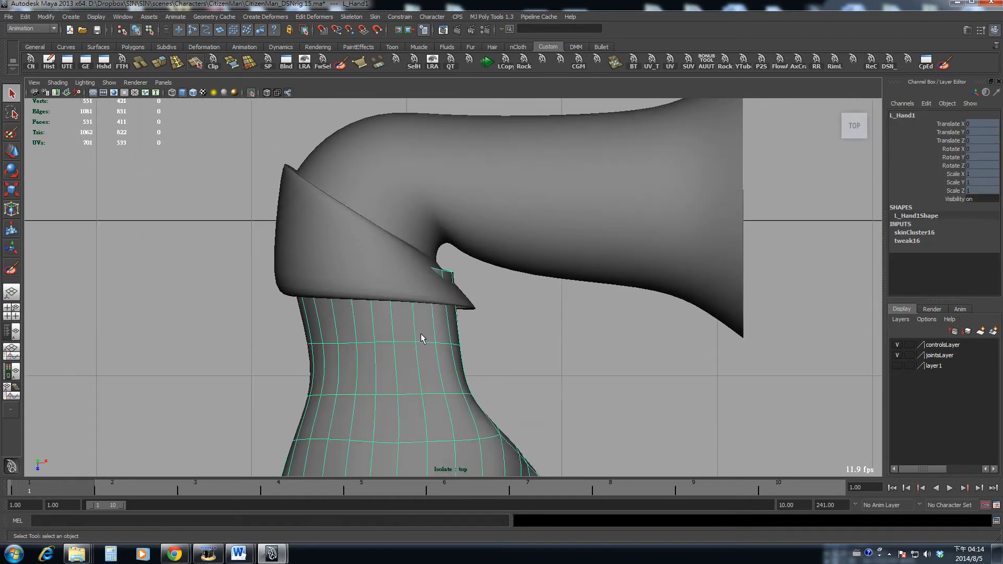
{"action": "left_click", "coordinate": [417, 239]}
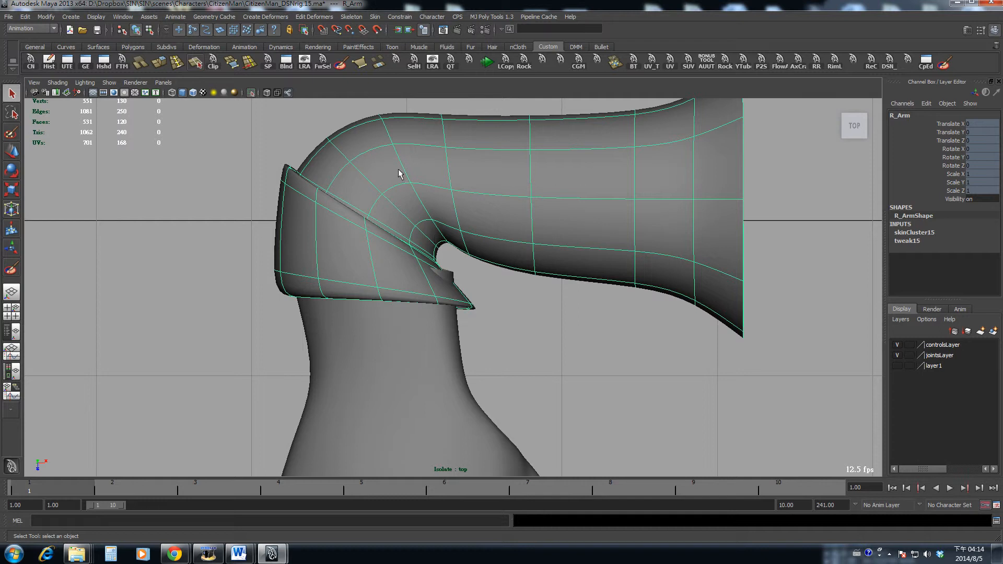
{"action": "right_click_drag", "start_coordinate": [510, 250], "coordinate": [578, 312], "text": "alt"}
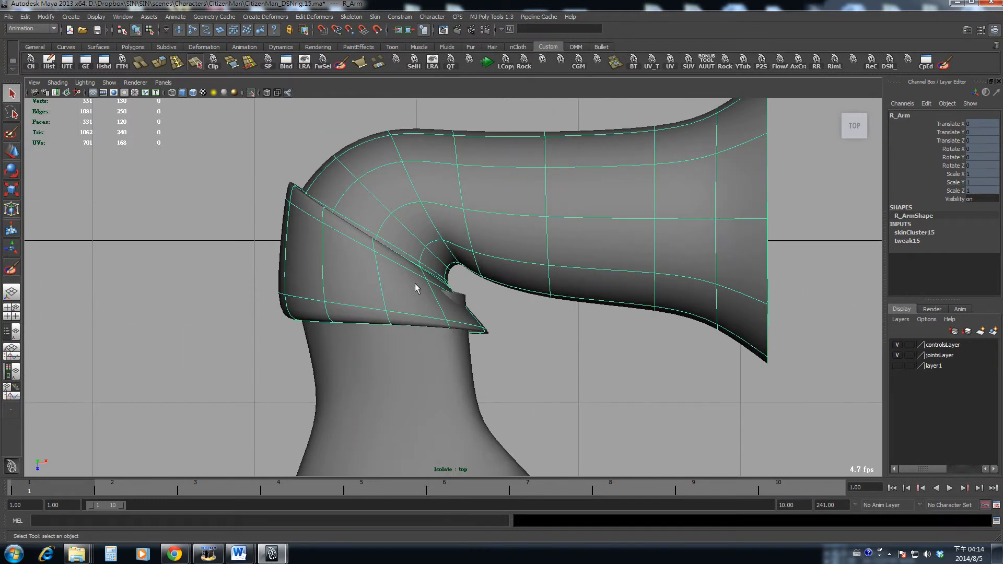
{"action": "middle_click_drag", "start_coordinate": [433, 316], "coordinate": [385, 280], "text": "alt"}
{"action": "left_click", "coordinate": [439, 252]}
{"action": "left_click", "coordinate": [412, 155]}
{"action": "mouse_move", "coordinate": [385, 280]}
{"action": "right_mouse_down", "text": "alt"}
{"action": "mouse_move", "coordinate": [492, 313]}
{"action": "mouse_move", "coordinate": [403, 273]}
{"action": "right_mouse_up", "text": "alt"}
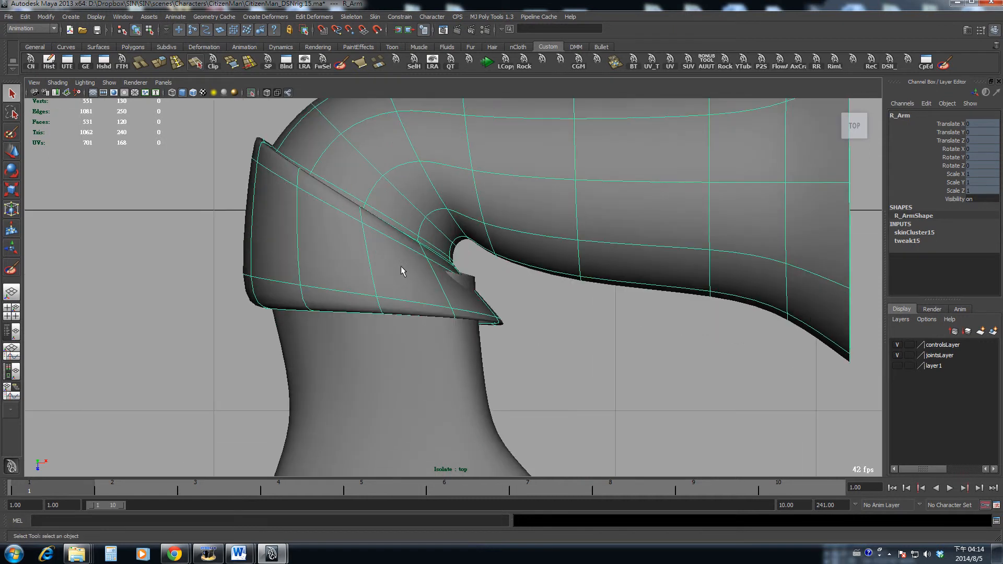
{"action": "middle_click_drag", "start_coordinate": [463, 225], "coordinate": [426, 258], "text": "alt"}
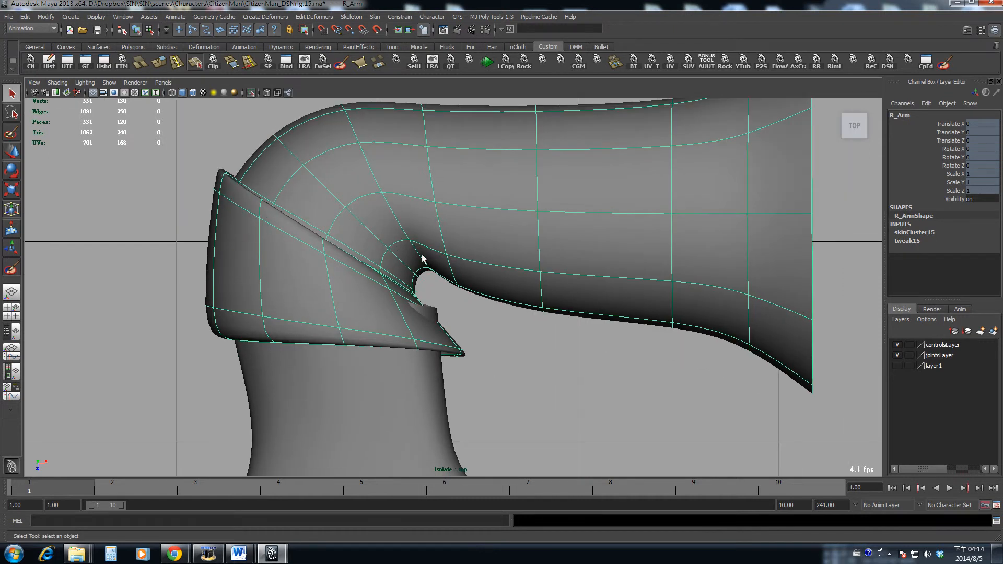
{"action": "right_click_drag", "start_coordinate": [422, 254], "coordinate": [374, 248]}
{"action": "key", "text": "F8"}
{"action": "key", "text": "F8"}
Open the Paint Skin Weights tool for the right arm in the perspective view and inspect the clavicle and shoulder joint weights.
{"action": "key", "text": "space"}
{"action": "left_click_drag", "start_coordinate": [459, 268], "coordinate": [459, 215]}
{"action": "left_click_drag", "start_coordinate": [499, 316], "coordinate": [484, 294], "text": "alt"}
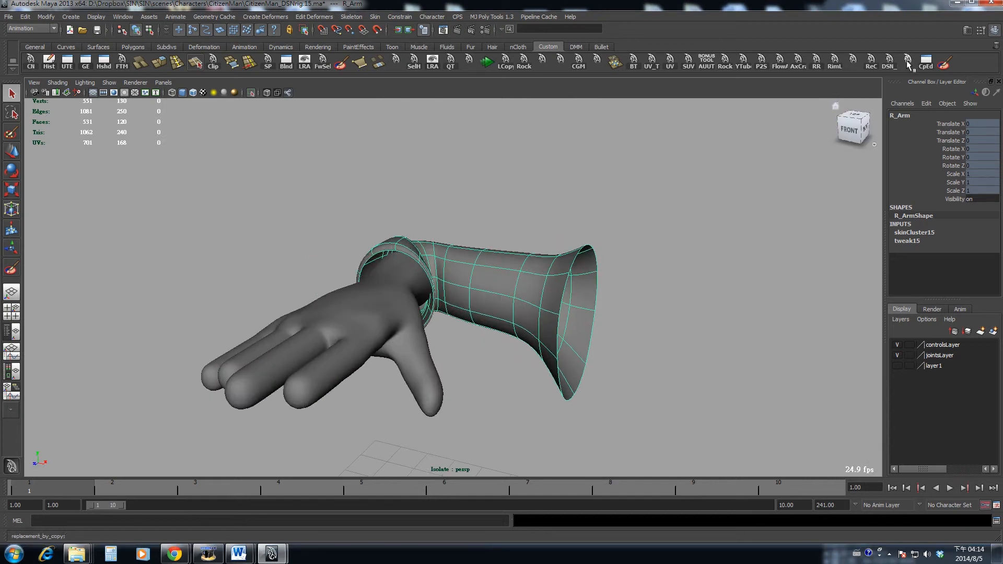
{"action": "double_click", "coordinate": [943, 63]}
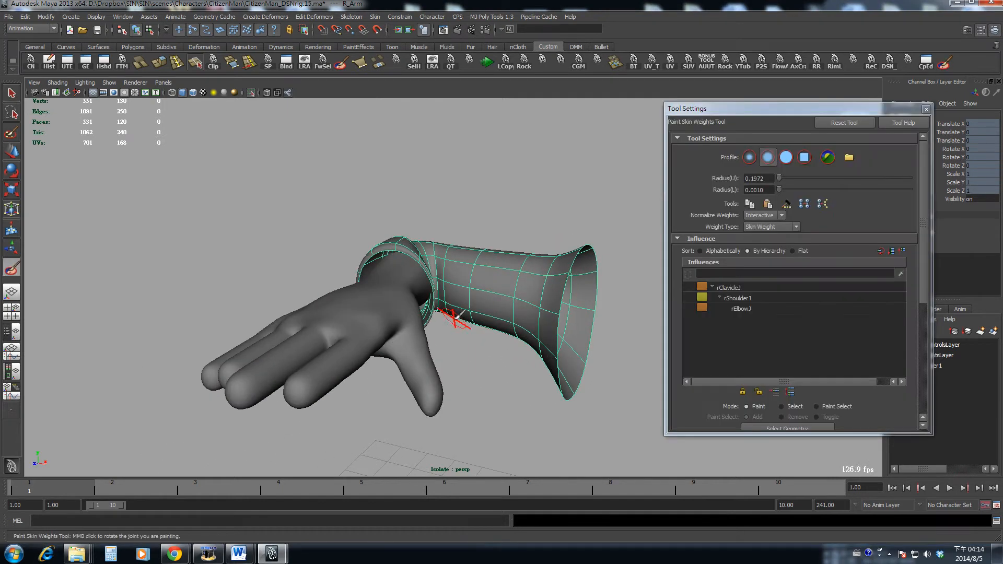
{"action": "left_click", "coordinate": [738, 287]}
{"action": "left_click", "coordinate": [736, 299]}
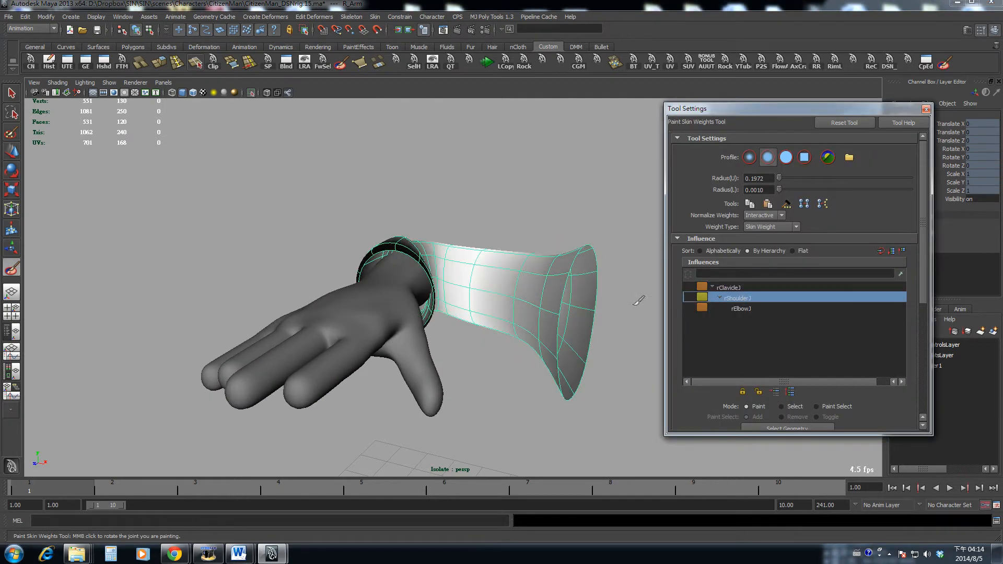
{"action": "mouse_move", "coordinate": [627, 300]}
{"action": "left_mouse_down", "text": "alt"}
{"action": "mouse_move", "coordinate": [494, 293]}
{"action": "mouse_move", "coordinate": [453, 330]}
{"action": "left_mouse_up", "text": "alt"}
{"action": "mouse_move", "coordinate": [452, 331]}
{"action": "left_mouse_down", "text": "alt"}
{"action": "mouse_move", "coordinate": [464, 298]}
{"action": "mouse_move", "coordinate": [422, 382]}
{"action": "mouse_move", "coordinate": [422, 361]}
{"action": "left_mouse_up", "text": "alt"}
Display the right elbow joint's weights on the arm and review the paint settings and the weighting of the cuff.
{"action": "left_click", "coordinate": [766, 308]}
{"action": "mouse_move", "coordinate": [495, 320]}
{"action": "left_mouse_down", "text": "alt"}
{"action": "mouse_move", "coordinate": [413, 331]}
{"action": "mouse_move", "coordinate": [415, 313]}
{"action": "left_mouse_up", "text": "alt"}
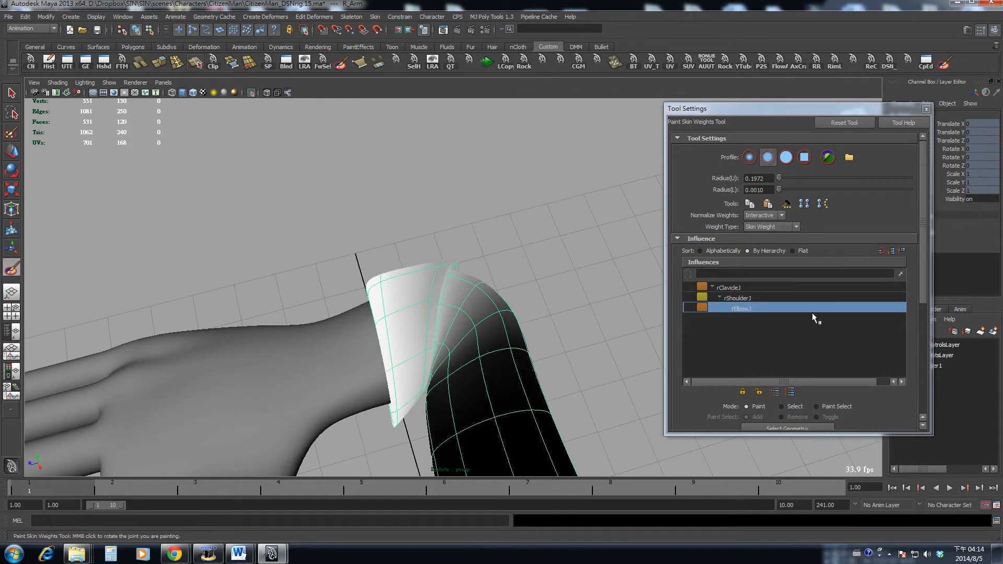
{"action": "scroll", "coordinate": [918, 282], "scroll_direction": "down", "scroll_amount": 5}
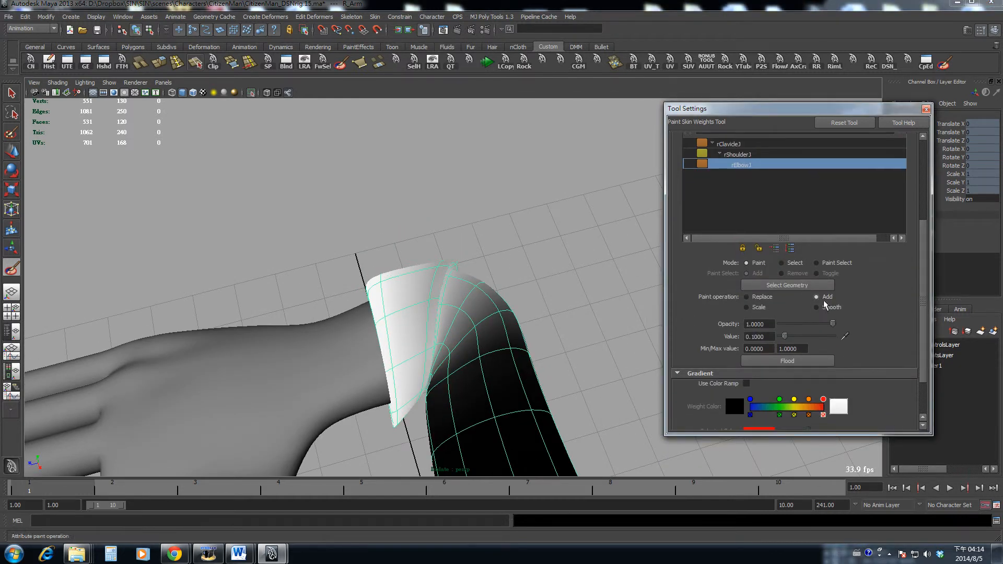
{"action": "scroll", "coordinate": [922, 298], "scroll_direction": "up", "scroll_amount": 4}
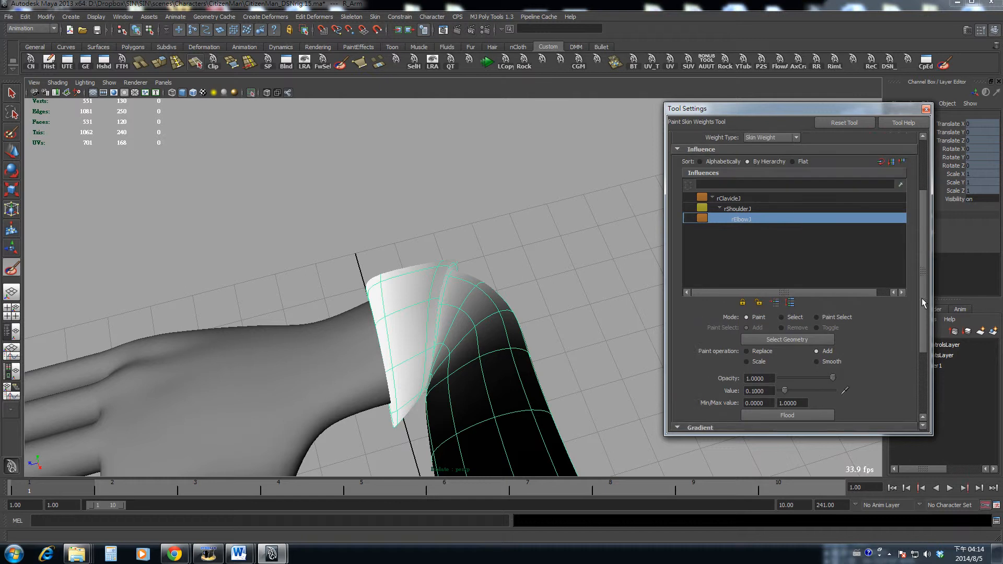
{"action": "mouse_move", "coordinate": [586, 314]}
{"action": "left_mouse_down", "text": "alt"}
{"action": "mouse_move", "coordinate": [512, 312]}
{"action": "mouse_move", "coordinate": [516, 302]}
{"action": "left_mouse_up", "text": "alt"}
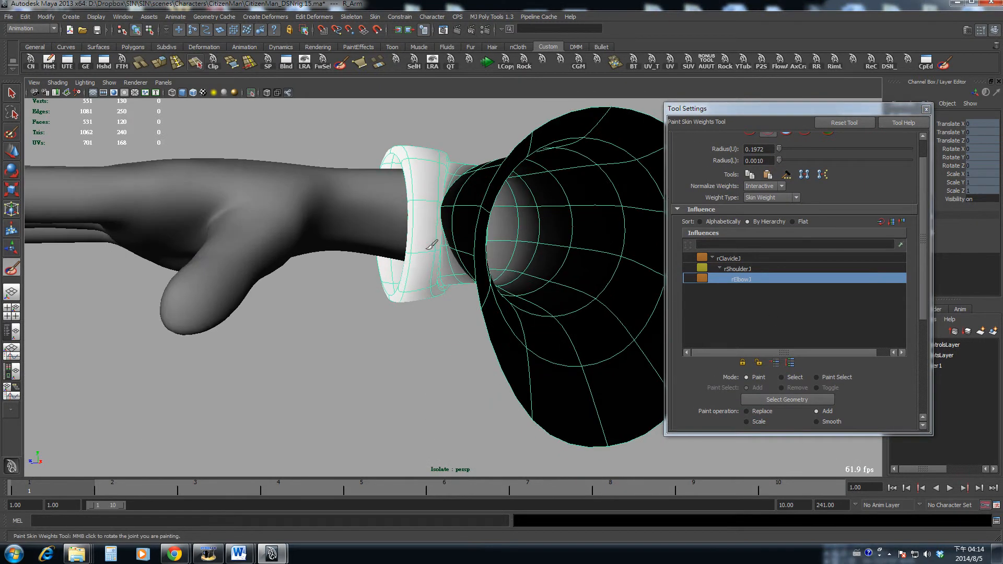
Examine the elbow weights around the right cuff, leave weight painting, and bring the whole character back into view.
{"action": "mouse_move", "coordinate": [427, 294]}
{"action": "left_mouse_down", "text": "alt"}
{"action": "mouse_move", "coordinate": [444, 197]}
{"action": "mouse_move", "coordinate": [466, 312]}
{"action": "mouse_move", "coordinate": [370, 298]}
{"action": "left_mouse_up", "text": "alt"}
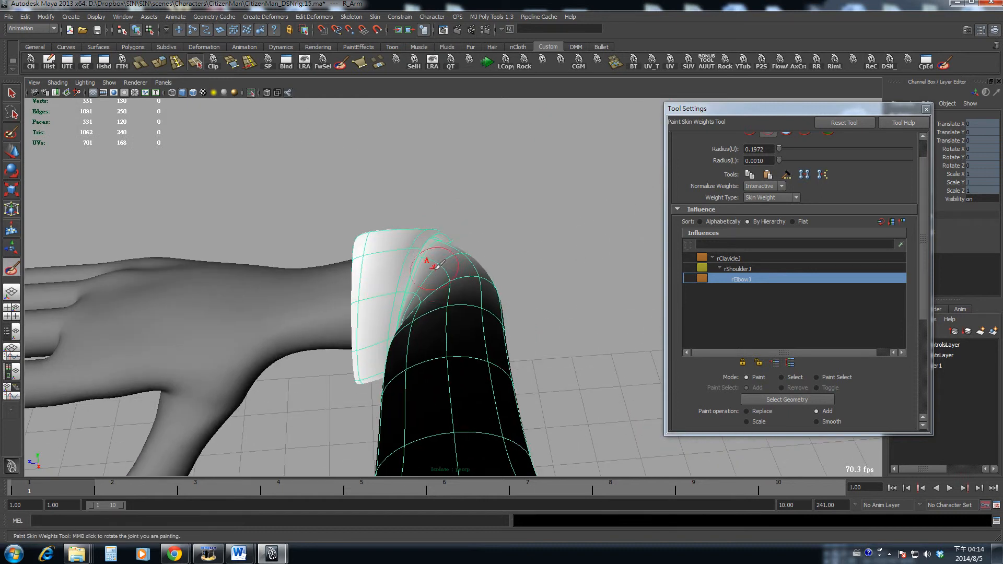
{"action": "key", "text": "q"}
{"action": "mouse_move", "coordinate": [550, 287]}
{"action": "left_mouse_down", "text": "alt"}
{"action": "mouse_move", "coordinate": [492, 330]}
{"action": "mouse_move", "coordinate": [505, 292]}
{"action": "left_mouse_up", "text": "alt"}
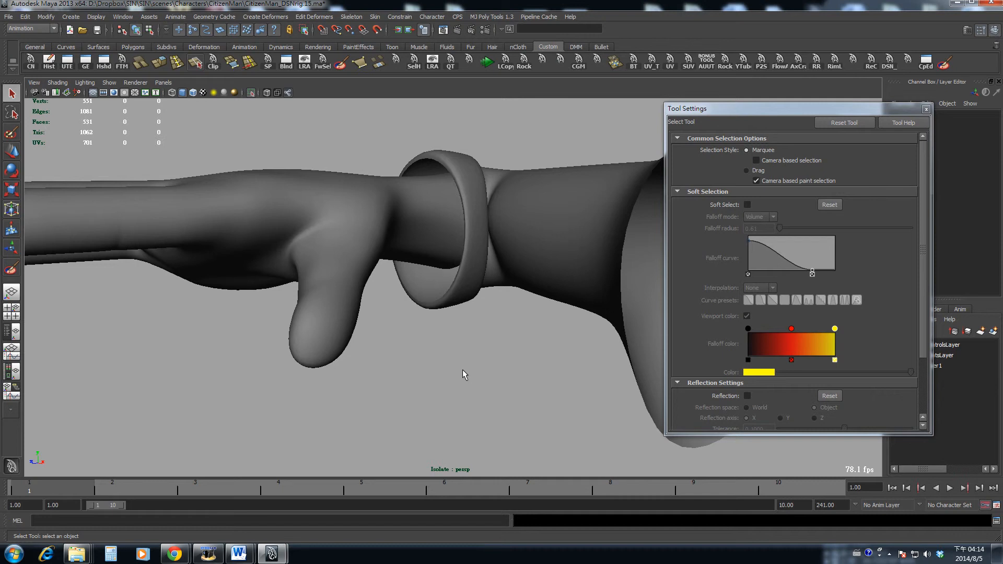
{"action": "key", "text": "ctrl+1"}
{"action": "left_click_drag", "start_coordinate": [463, 369], "coordinate": [457, 334], "text": "alt"}
{"action": "left_click_drag", "start_coordinate": [472, 298], "coordinate": [504, 293], "text": "alt"}
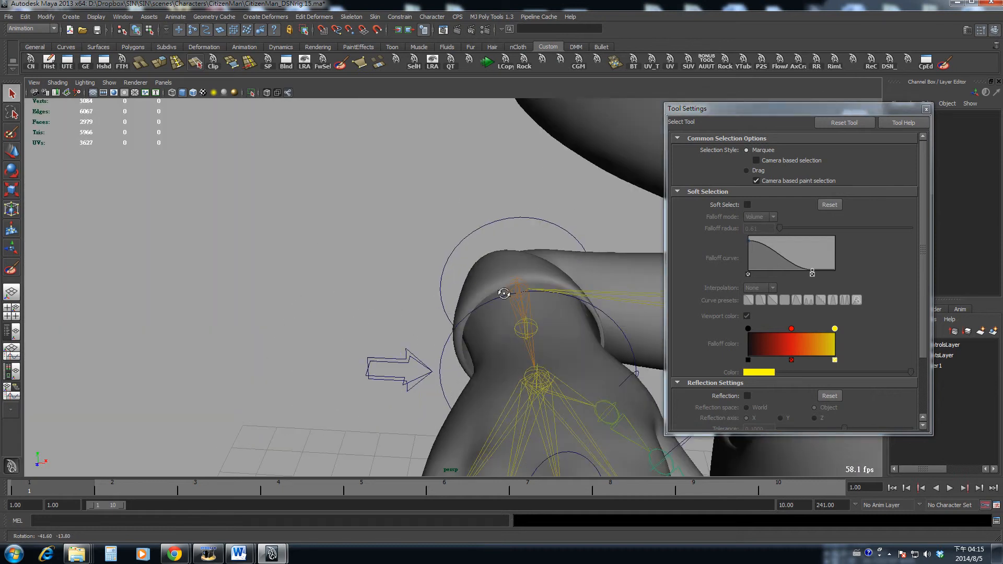
Select the right elbow FK control and key its current Rotate Y at frame 10.
{"action": "left_click", "coordinate": [483, 214]}
{"action": "left_click", "coordinate": [925, 110]}
{"action": "key", "text": "alt+v"}
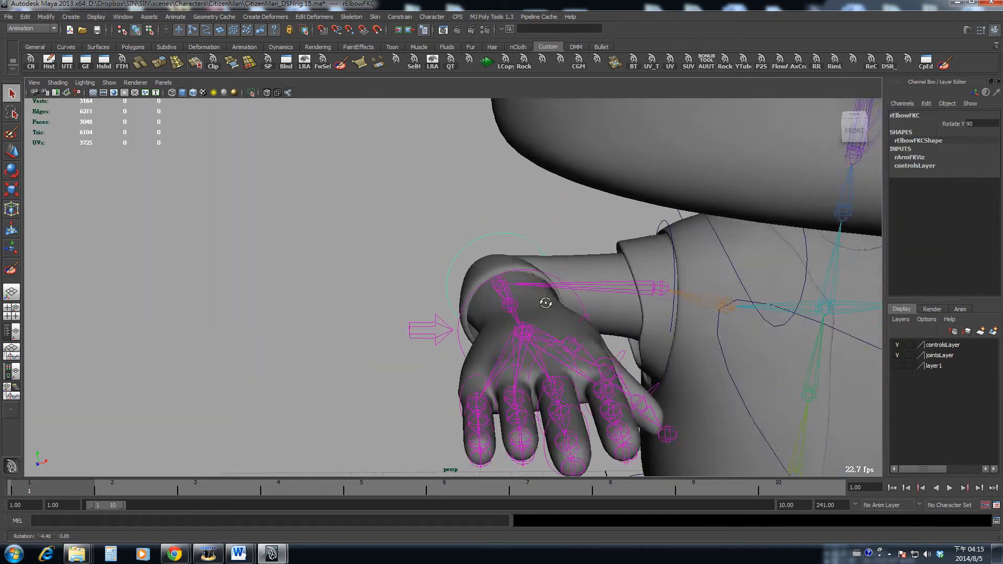
{"action": "key", "text": "alt+v"}
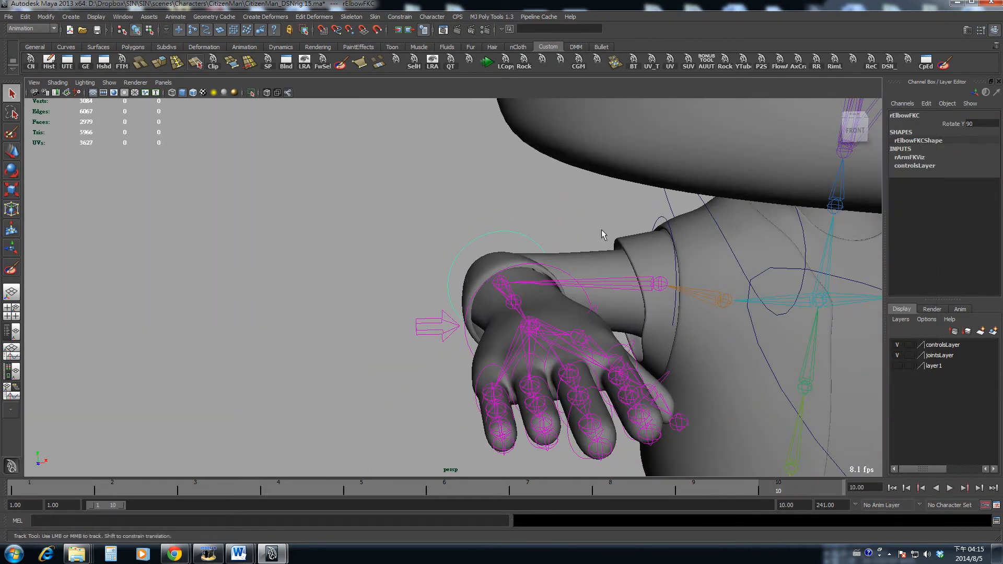
{"action": "middle_click_drag", "start_coordinate": [600, 230], "coordinate": [497, 286], "text": "alt"}
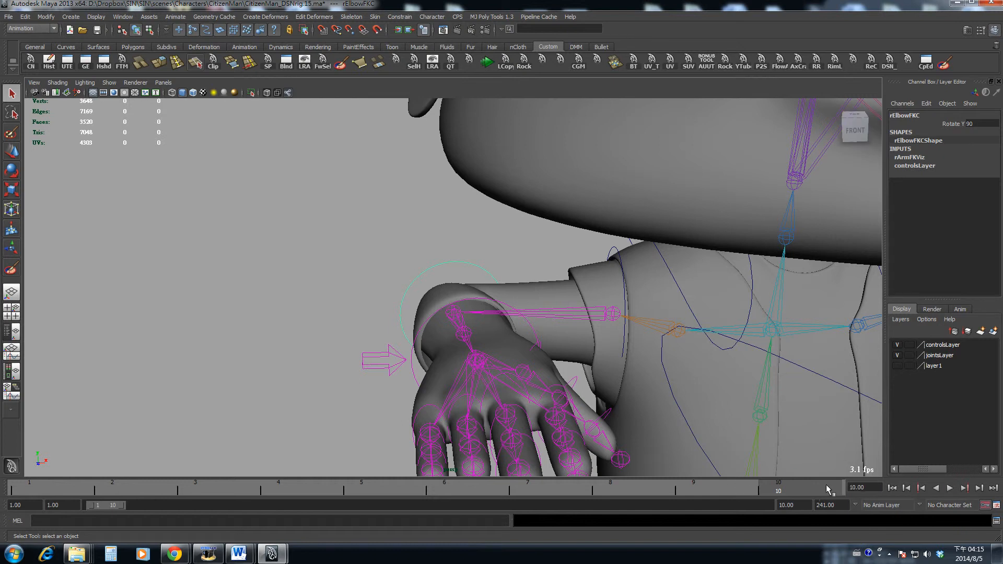
{"action": "left_click", "coordinate": [929, 122]}
{"action": "right_click", "coordinate": [936, 123]}
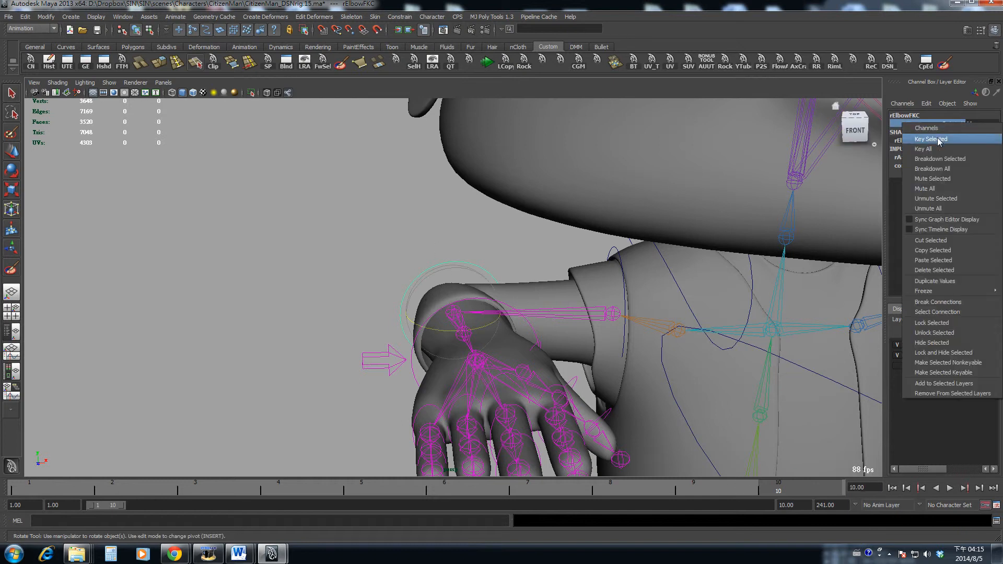
{"action": "left_click", "coordinate": [938, 138]}
Set the right elbow FK control's Rotate Y to 0 at frame 1 and key it.
{"action": "left_click", "coordinate": [893, 489]}
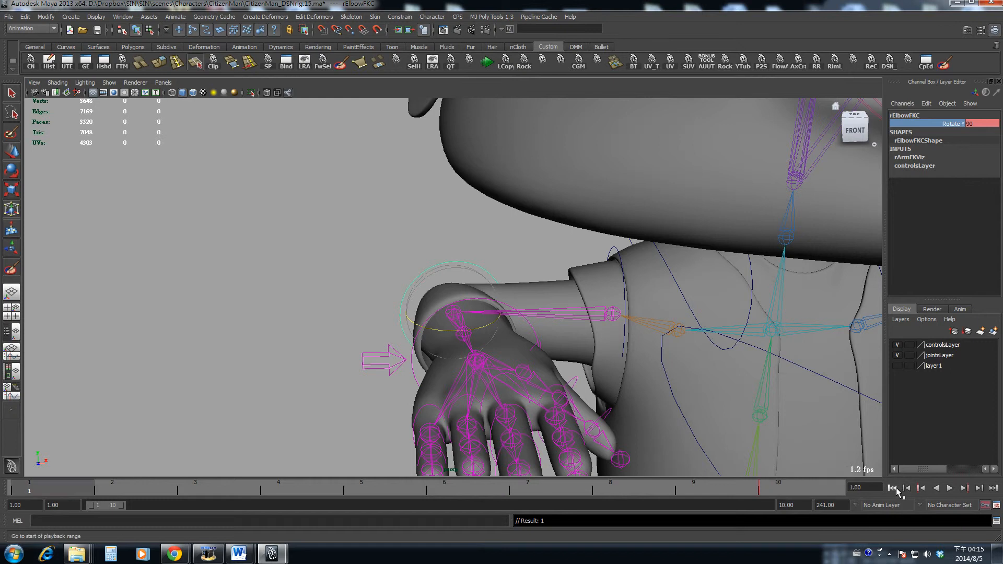
{"action": "left_click", "coordinate": [972, 126]}
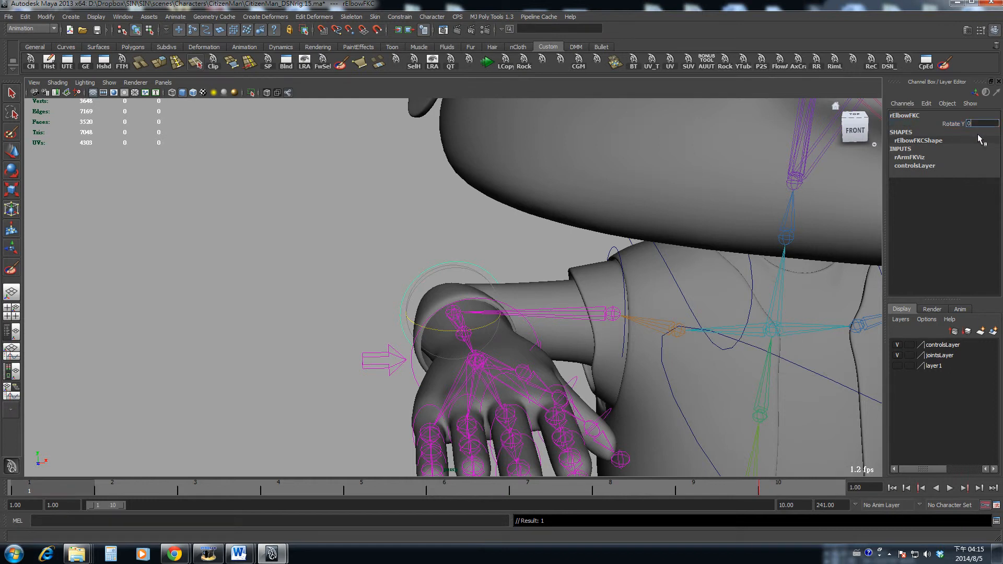
{"action": "key", "text": "Return"}
{"action": "right_click", "coordinate": [955, 124]}
{"action": "left_click", "coordinate": [954, 136]}
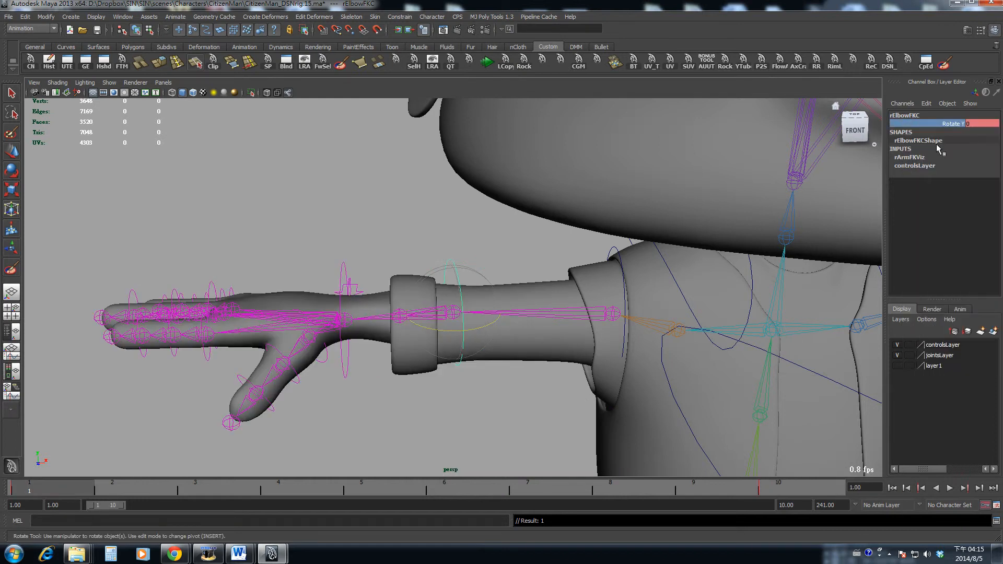
Deselect the elbow control and run through the keyed animation to check the right elbow bend.
{"action": "left_click", "coordinate": [312, 219]}
{"action": "key", "text": "q"}
{"action": "left_click_drag", "start_coordinate": [405, 323], "coordinate": [350, 344], "text": "alt"}
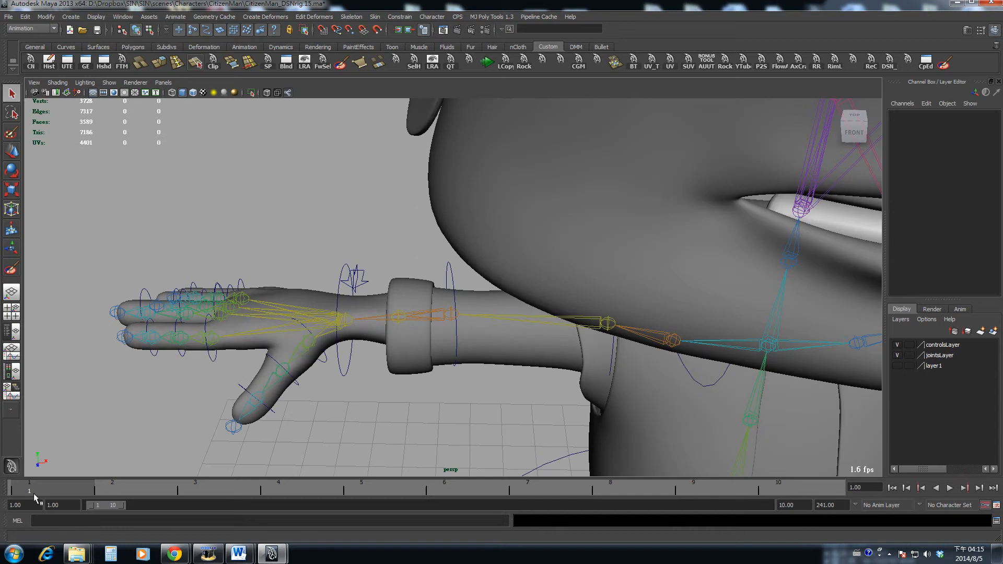
{"action": "left_click_drag", "start_coordinate": [33, 493], "coordinate": [0, 476]}
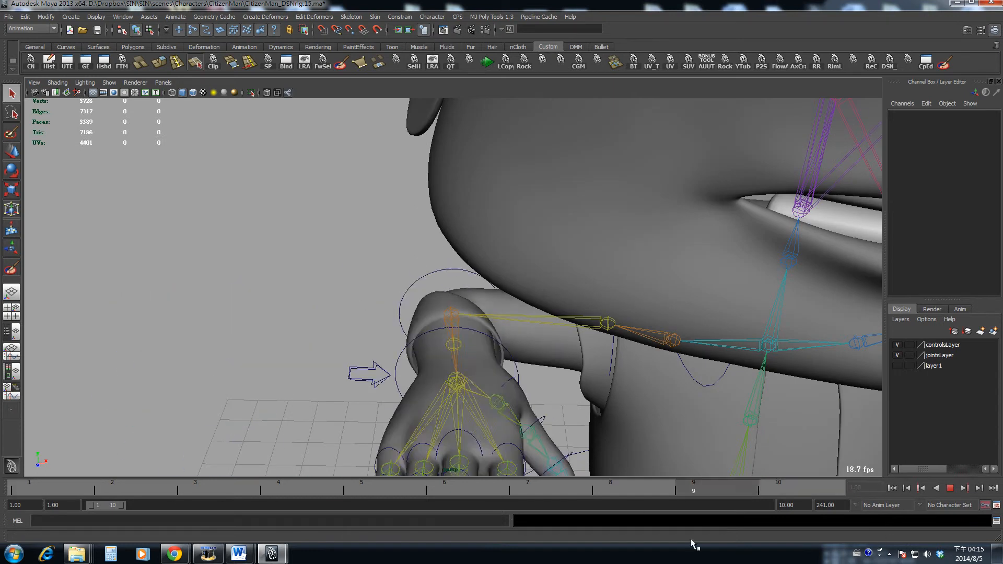
{"action": "key", "text": "alt+v"}
Isolate the right arm mesh in the top view and run through the bend to examine the cuff's deformation.
{"action": "left_click", "coordinate": [430, 298]}
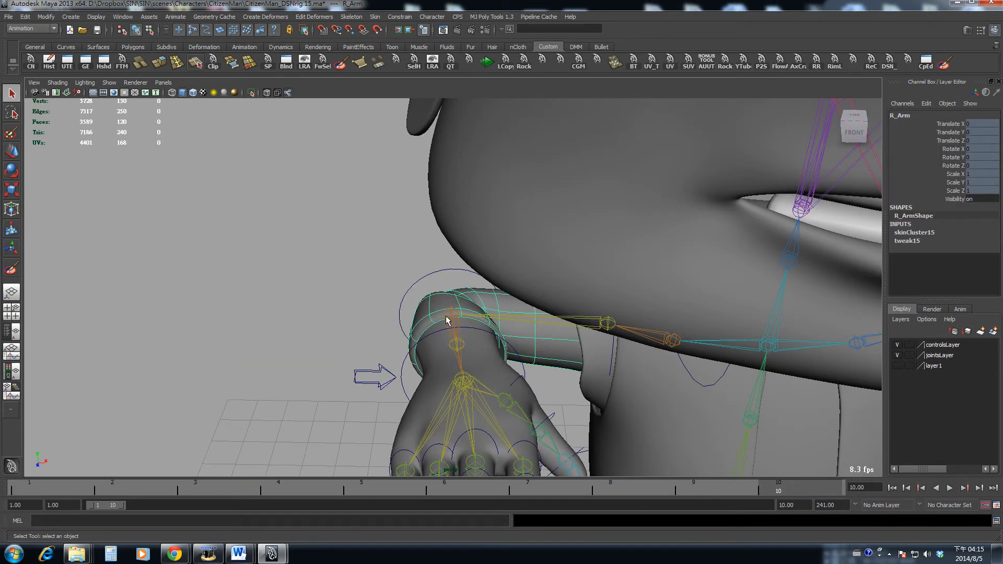
{"action": "left_click", "coordinate": [252, 93]}
{"action": "key", "text": "space"}
{"action": "left_click_drag", "start_coordinate": [445, 299], "coordinate": [444, 274]}
{"action": "middle_click_drag", "start_coordinate": [440, 320], "coordinate": [471, 376], "text": "alt"}
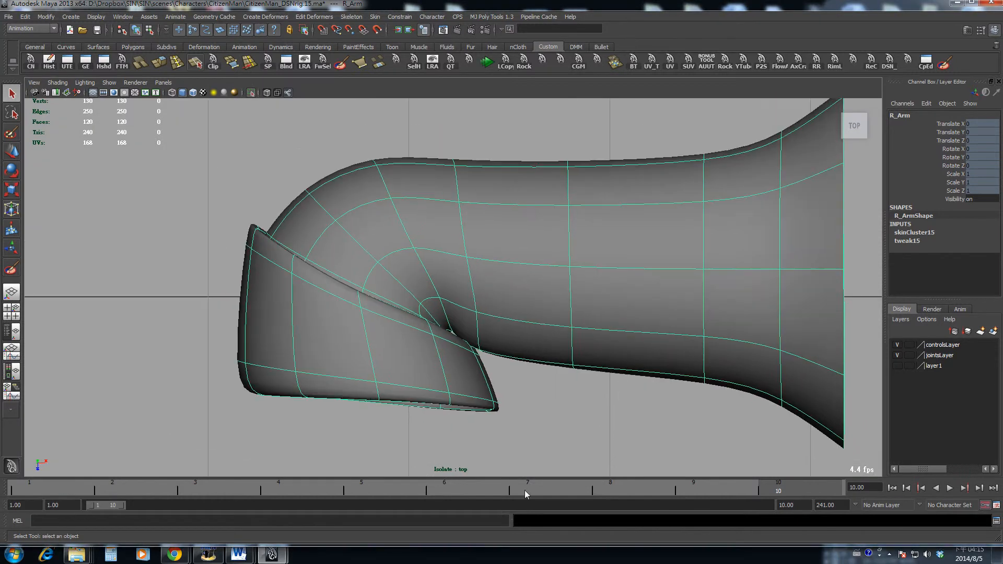
{"action": "key", "text": "alt+v"}
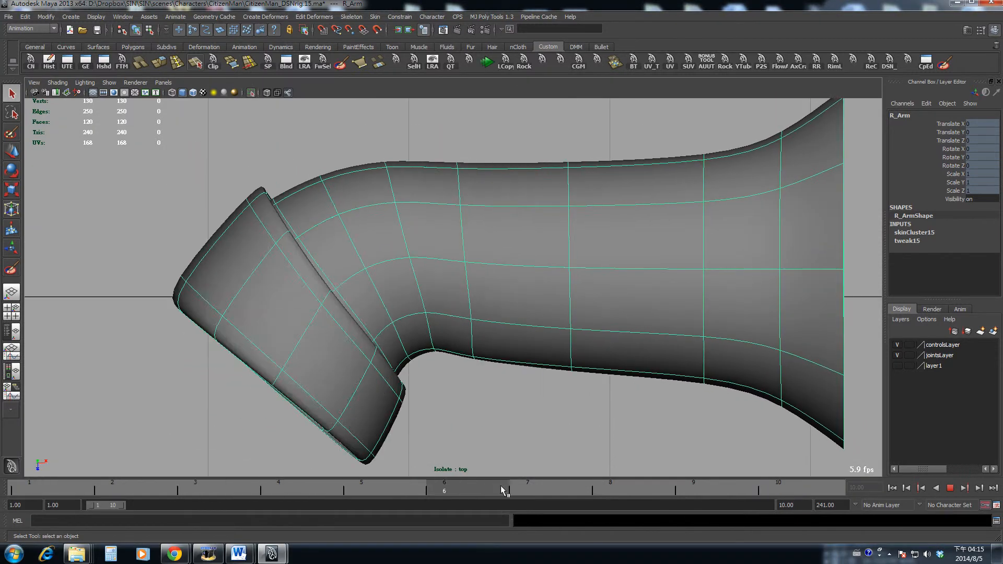
{"action": "left_click_drag", "start_coordinate": [500, 486], "coordinate": [2, 436]}
Select all vertices of the right arm's cuff in the straight pose at frame 1.
{"action": "right_click_drag", "start_coordinate": [465, 256], "coordinate": [345, 243], "text": "alt"}
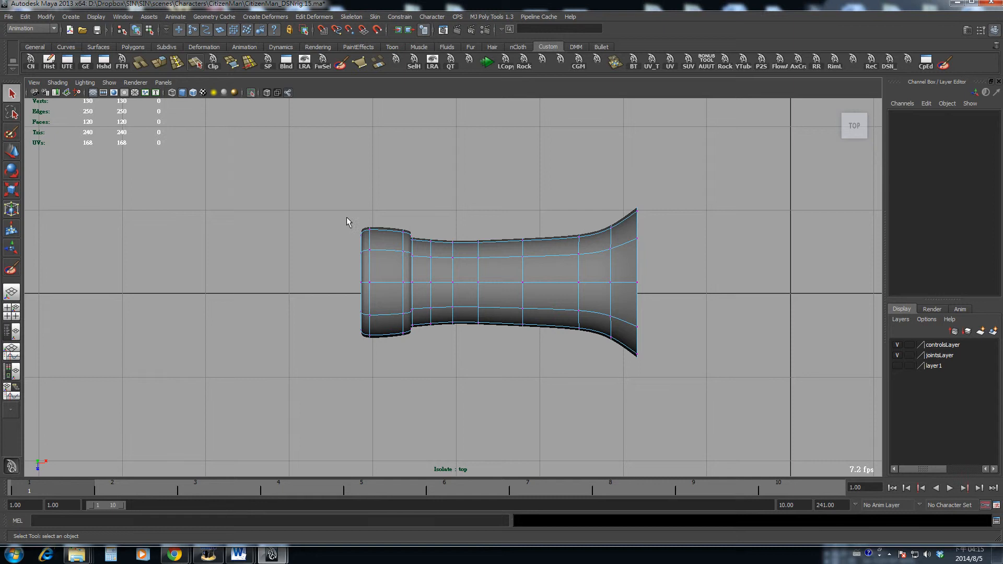
{"action": "left_click_drag", "start_coordinate": [347, 215], "coordinate": [380, 317]}
{"action": "left_click_drag", "start_coordinate": [405, 349], "coordinate": [387, 357]}
{"action": "middle_click_drag", "start_coordinate": [340, 283], "coordinate": [341, 313], "text": "alt"}
{"action": "right_click_drag", "start_coordinate": [341, 313], "coordinate": [454, 346], "text": "alt"}
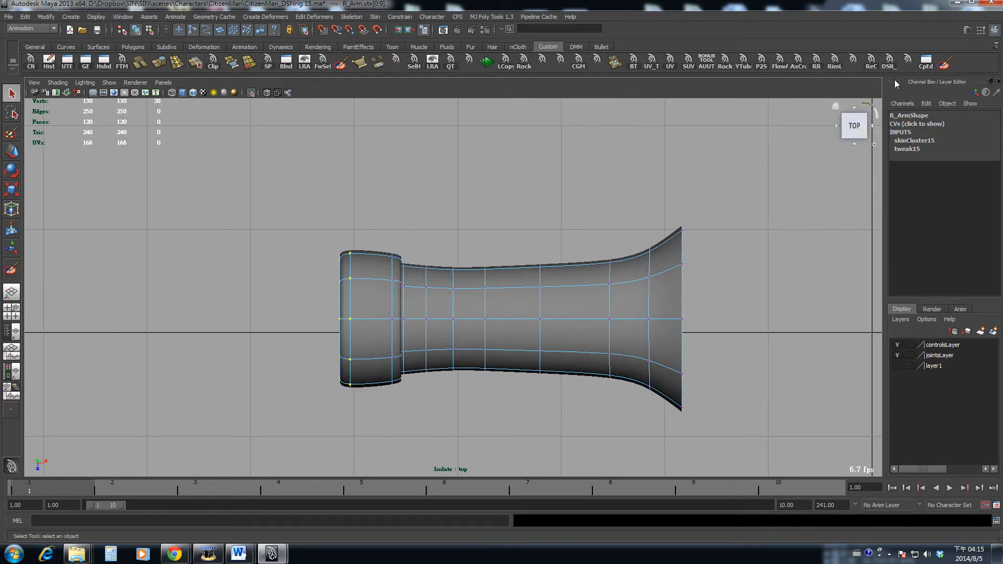
{"action": "left_click_drag", "start_coordinate": [400, 410], "coordinate": [402, 418]}
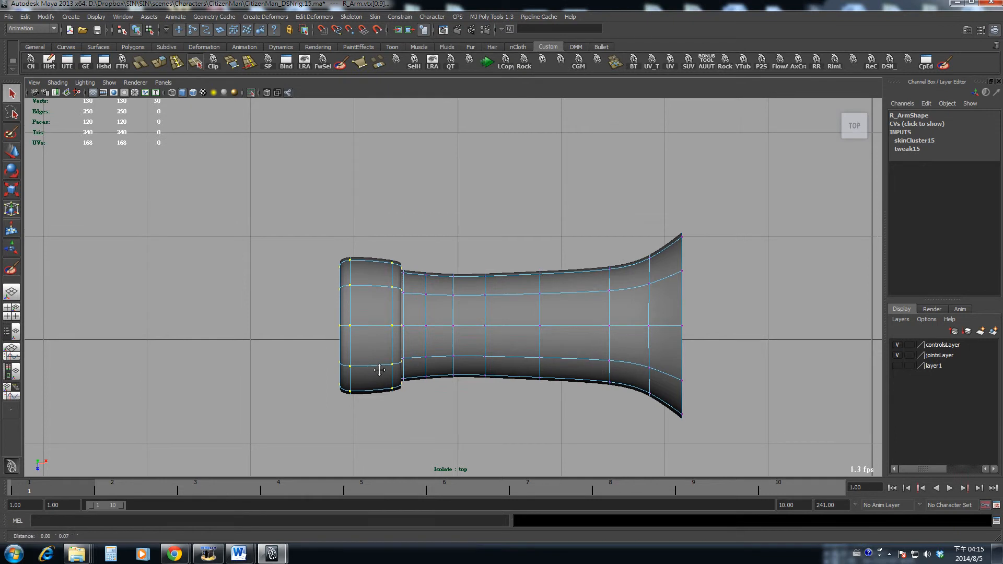
{"action": "key", "text": "4"}
{"action": "right_click_drag", "start_coordinate": [329, 358], "coordinate": [380, 372], "text": "alt"}
{"action": "key", "text": "5"}
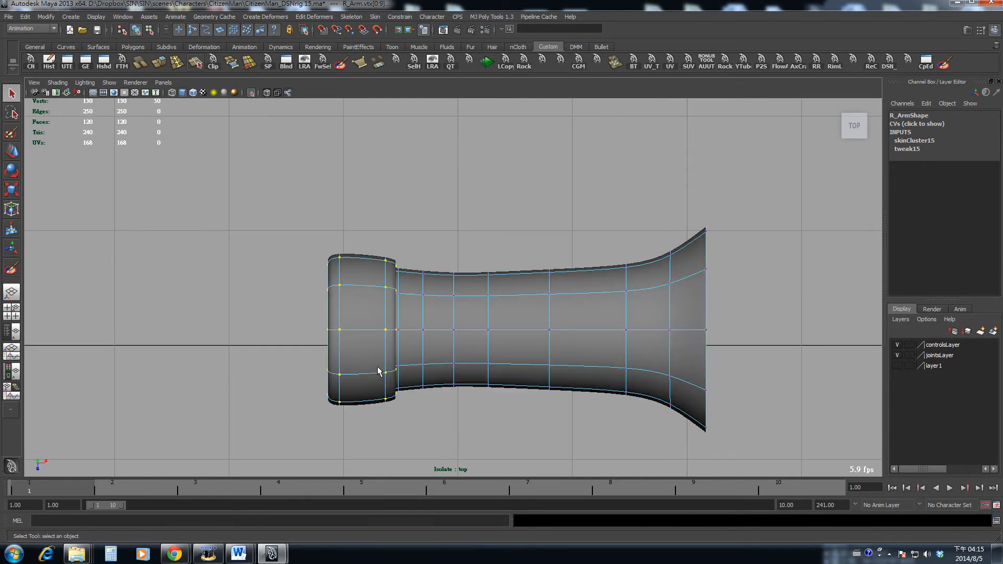
Open the Component Editor on the cuff vertices' smooth skin weights and hide the zero columns.
{"action": "left_click", "coordinate": [926, 62]}
{"action": "left_click", "coordinate": [193, 90]}
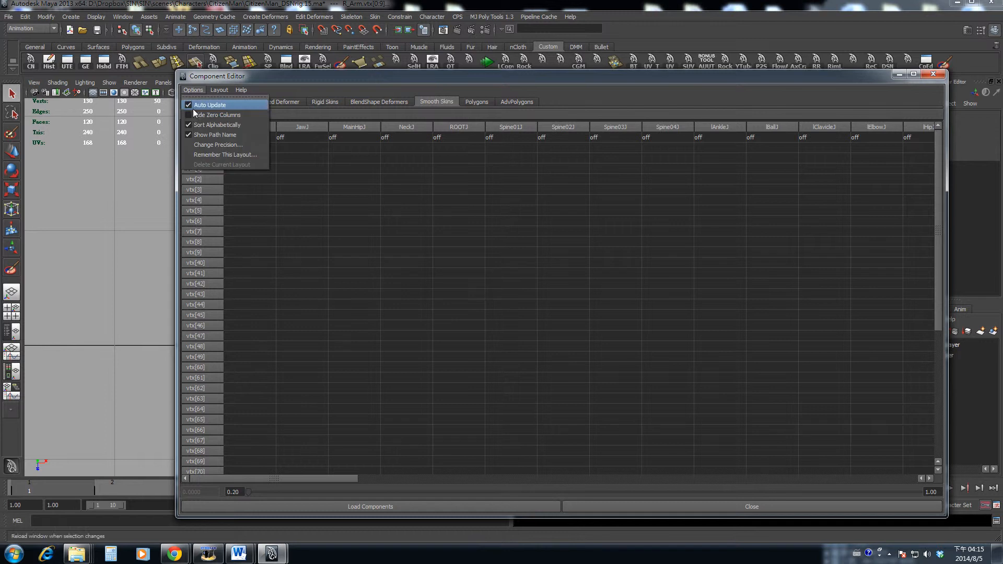
{"action": "left_click", "coordinate": [209, 114]}
{"action": "left_click_drag", "start_coordinate": [343, 79], "coordinate": [572, 53]}
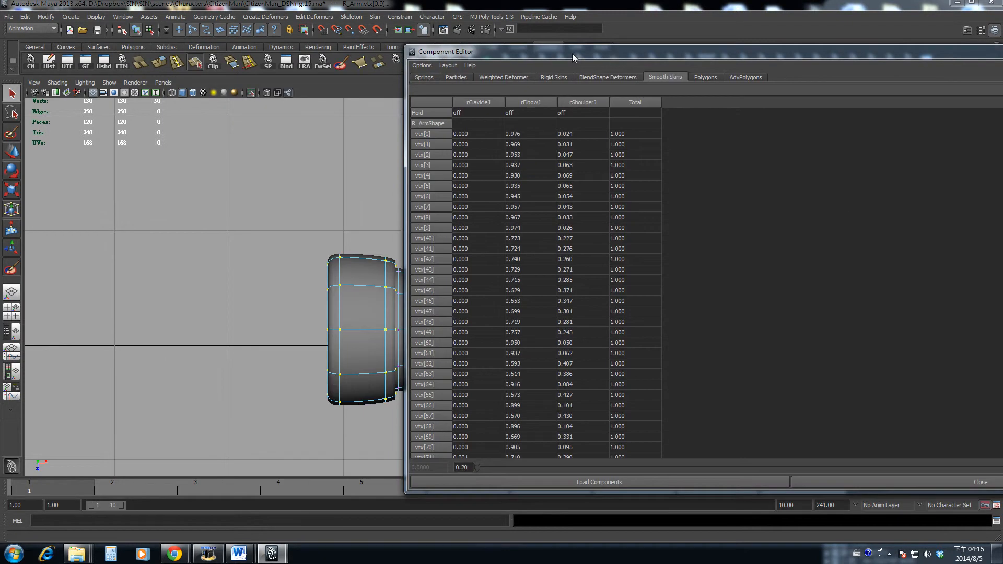
Set the rElbowJ weight of all selected cuff vertices to 1 and put the Component Editor away.
{"action": "double_click", "coordinate": [526, 134]}
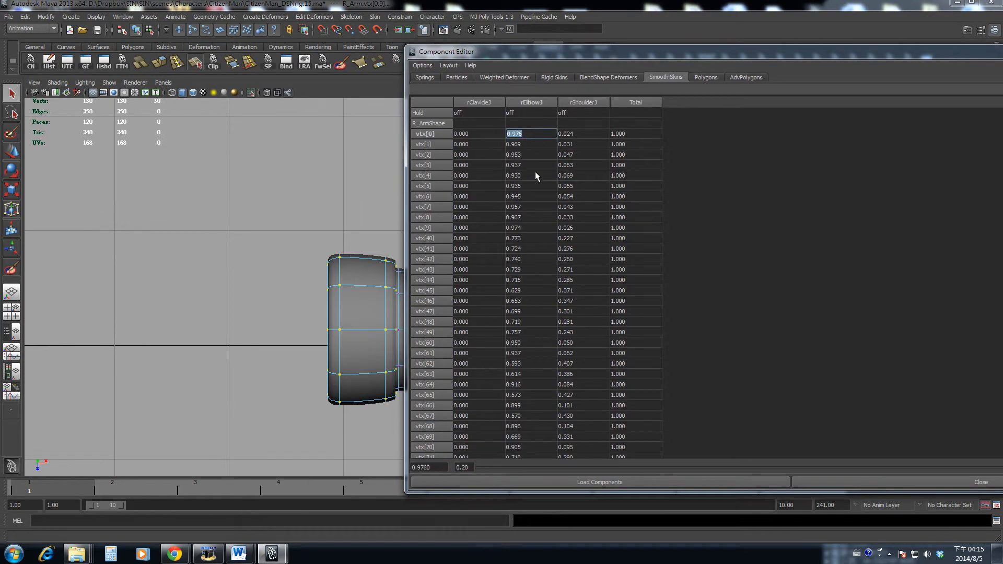
{"action": "scroll", "coordinate": [533, 171], "scroll_direction": "down", "scroll_amount": 10}
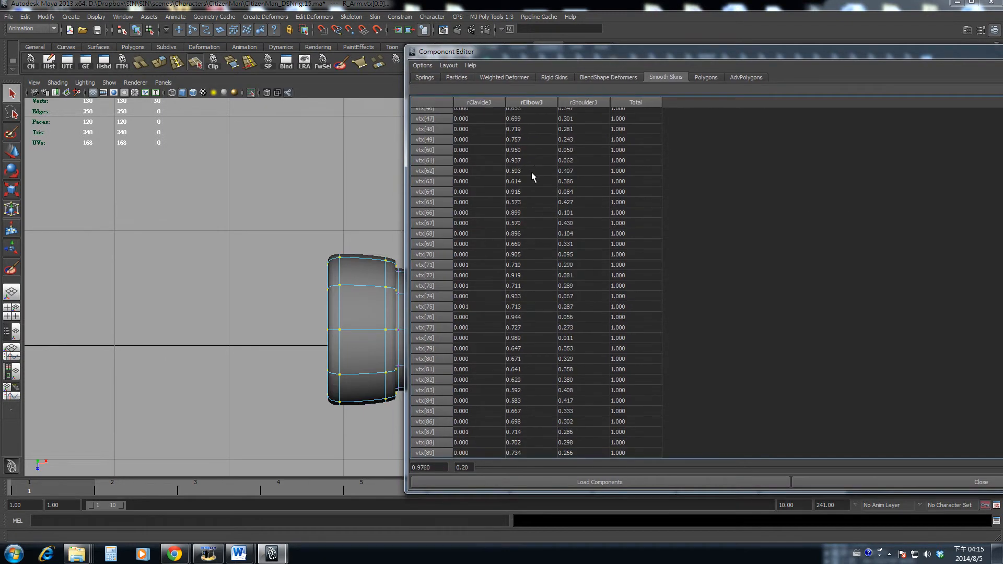
{"action": "left_click", "coordinate": [509, 453], "text": "shift"}
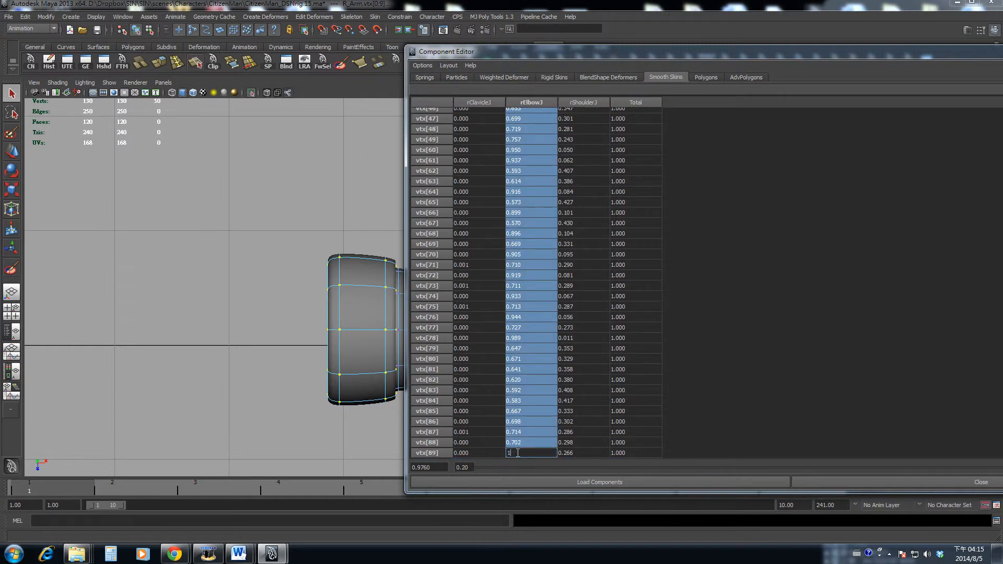
{"action": "type", "text": "1"}
{"action": "key", "text": "Return"}
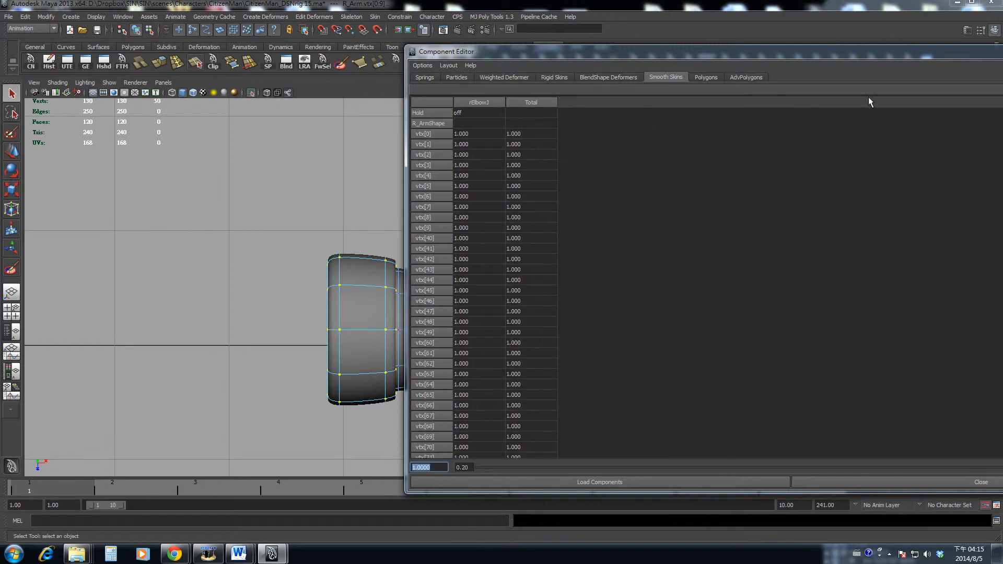
{"action": "left_click_drag", "start_coordinate": [922, 54], "coordinate": [704, 93]}
{"action": "left_click", "coordinate": [911, 85]}
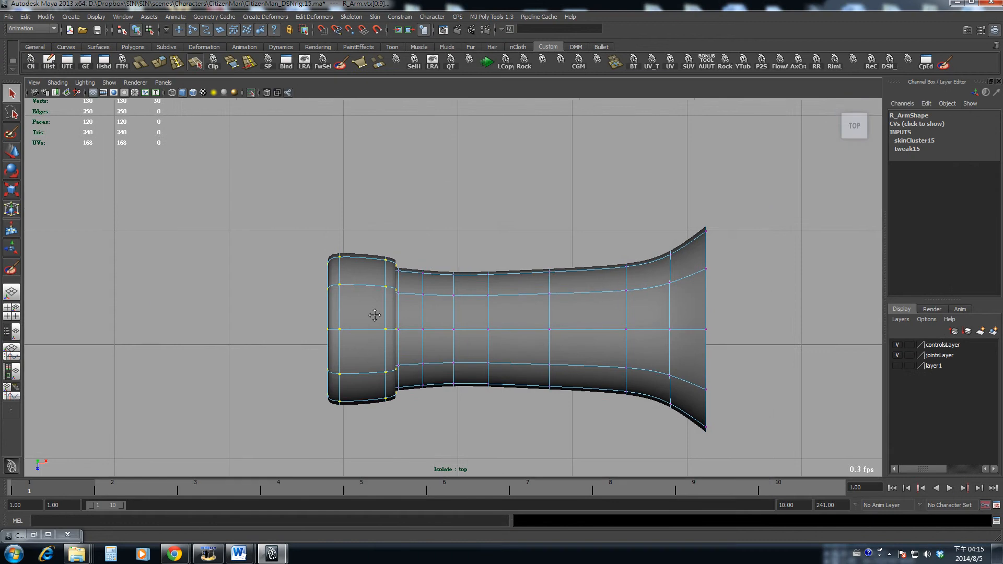
Deselect the cuff vertices and run through the elbow bend to check how the cuff deforms, returning to frame 1.
{"action": "middle_click_drag", "start_coordinate": [380, 315], "coordinate": [389, 293], "text": "alt"}
{"action": "left_click", "coordinate": [268, 275]}
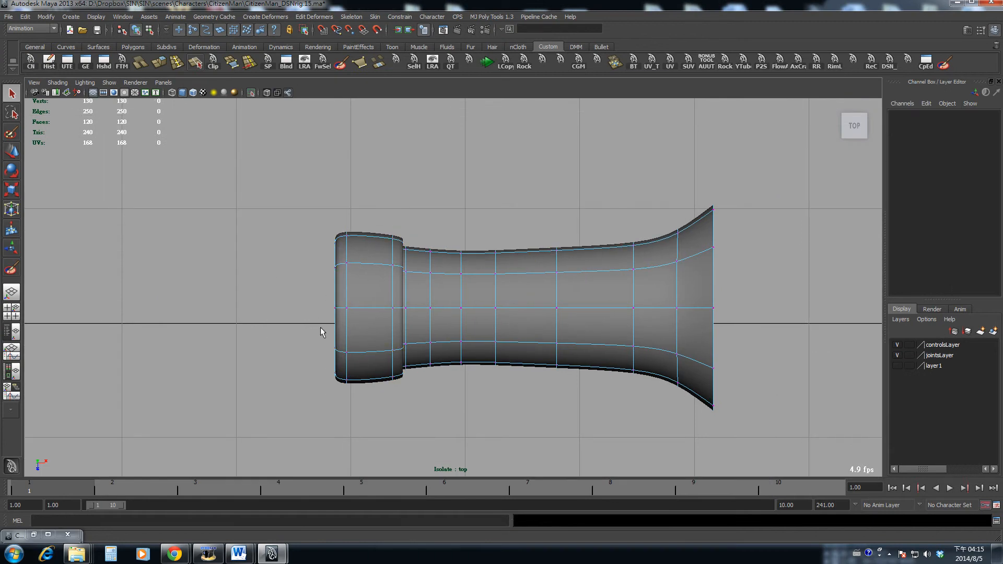
{"action": "key", "text": "alt+v"}
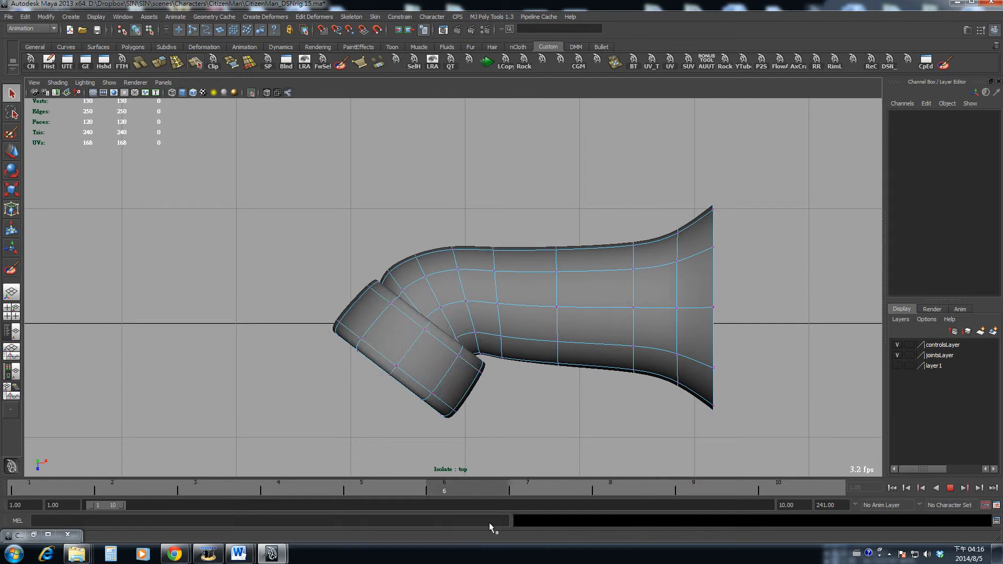
{"action": "key", "text": "alt+v"}
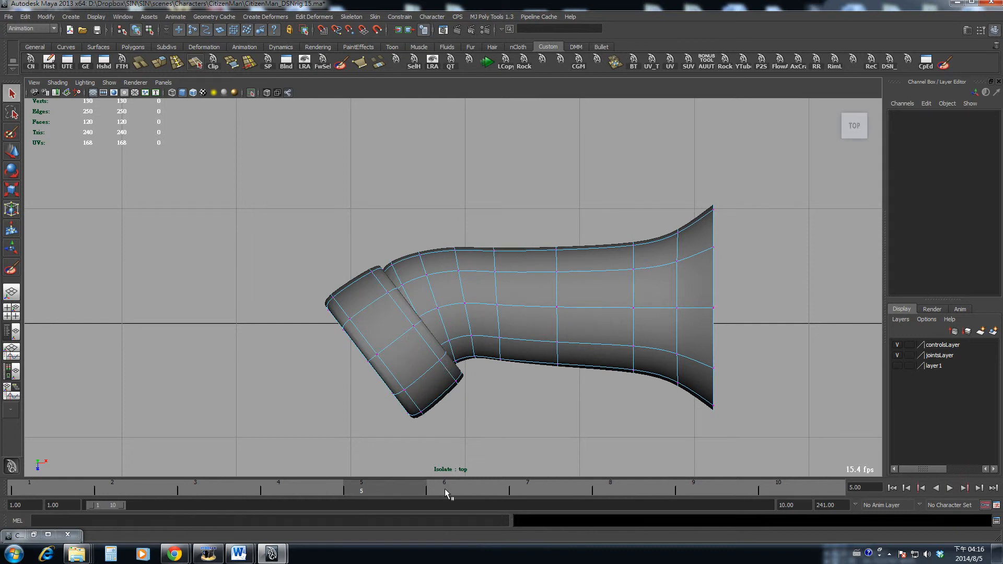
{"action": "left_click_drag", "start_coordinate": [444, 491], "coordinate": [17, 446]}
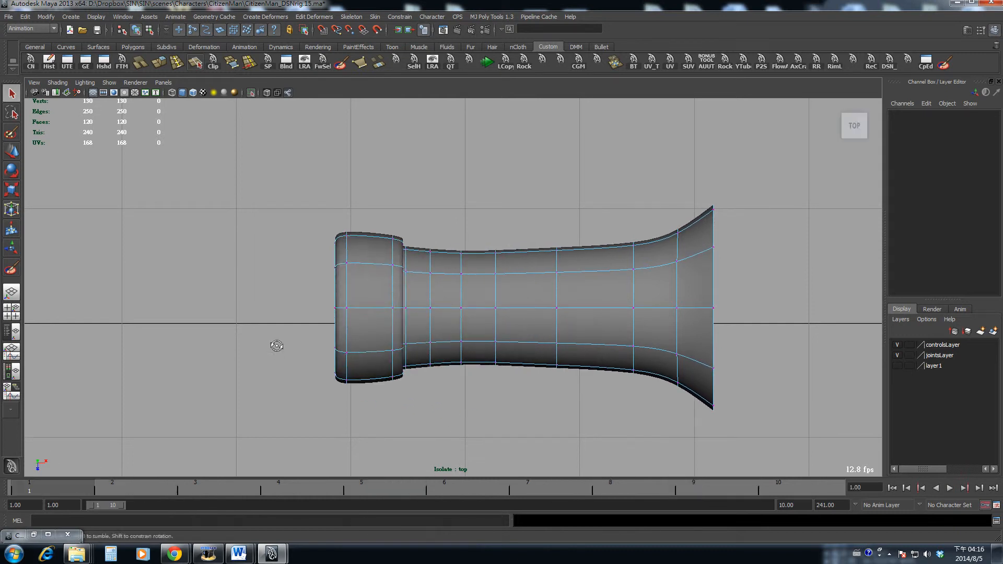
Select the vertices on the inner side of the bend, along the cuff's edge nearest the elbow.
{"action": "right_click_drag", "start_coordinate": [277, 346], "coordinate": [375, 376], "text": "alt"}
{"action": "middle_click_drag", "start_coordinate": [374, 377], "coordinate": [382, 349], "text": "alt"}
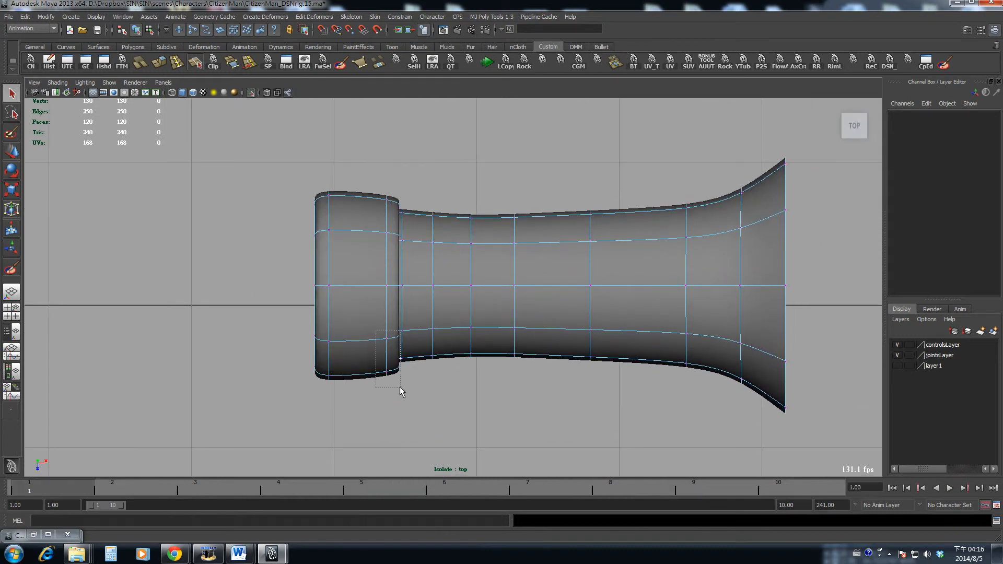
{"action": "left_click_drag", "start_coordinate": [400, 391], "coordinate": [402, 390]}
{"action": "key", "text": "4"}
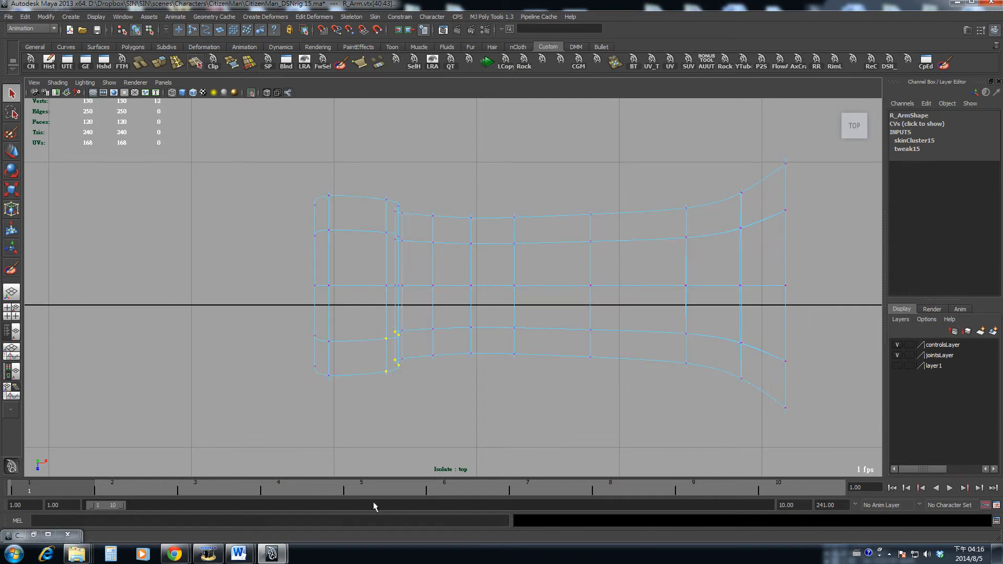
Examine the selected cuff vertices in the bent pose at frame 10 and display their smooth skin weights in the Component Editor.
{"action": "left_click", "coordinate": [447, 490]}
{"action": "left_click_drag", "start_coordinate": [469, 491], "coordinate": [795, 503]}
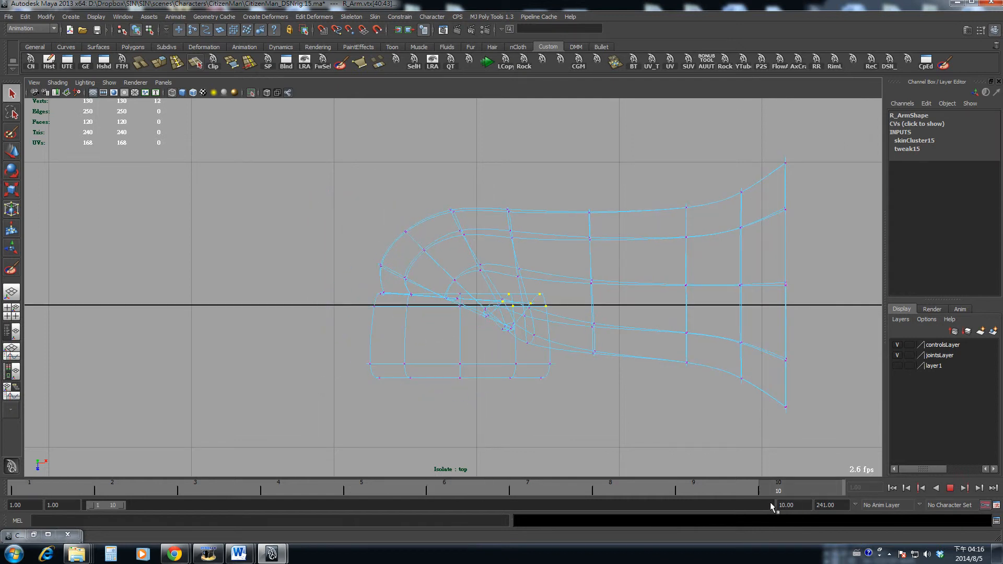
{"action": "middle_click_drag", "start_coordinate": [585, 329], "coordinate": [568, 352], "text": "alt"}
{"action": "key", "text": "5"}
{"action": "key", "text": "6"}
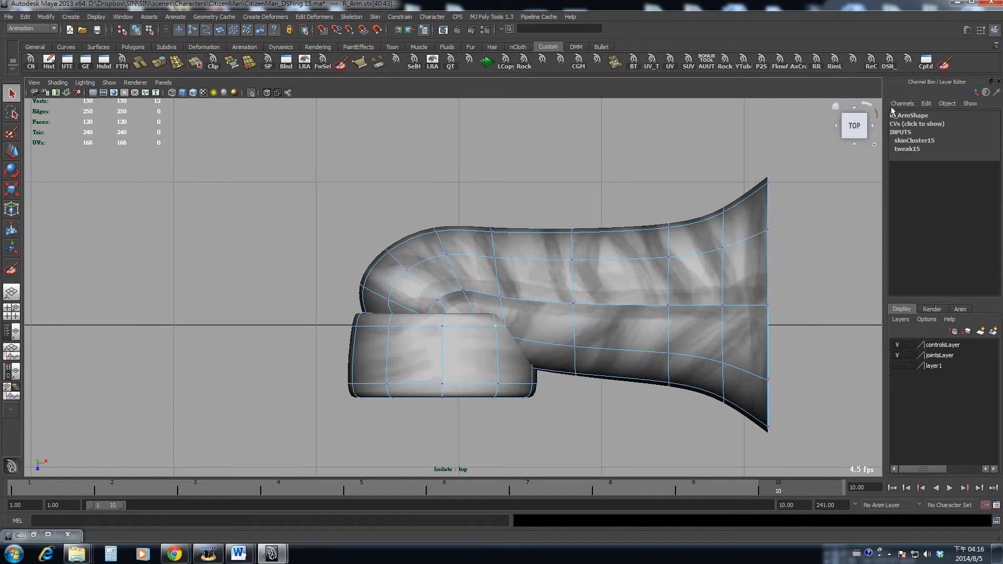
{"action": "left_click", "coordinate": [926, 62]}
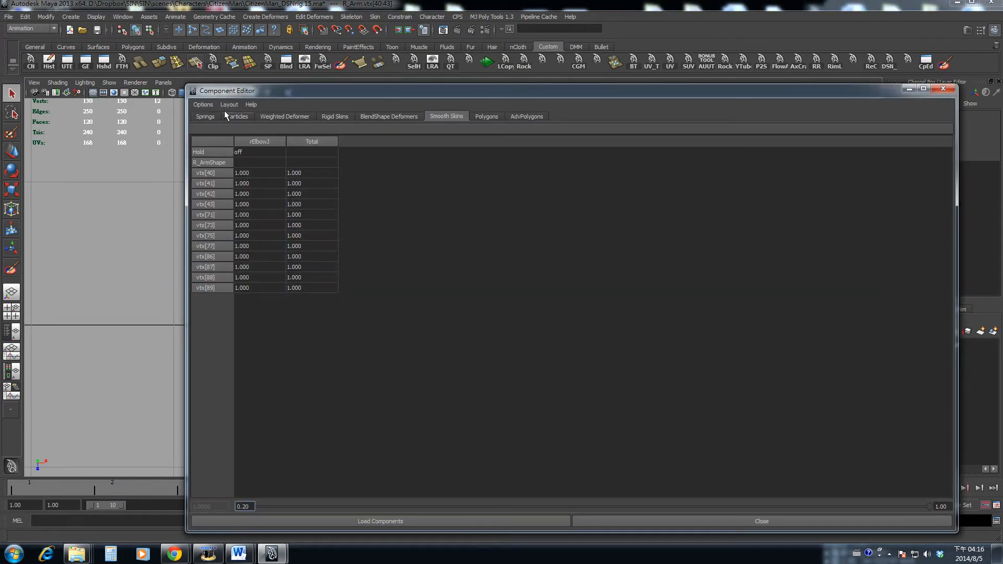
Display the joint columns with zero weights as well, and set the rShoulderJ weight of all listed cuff vertices to 0.1.
{"action": "left_click", "coordinate": [203, 104]}
{"action": "left_click", "coordinate": [206, 124]}
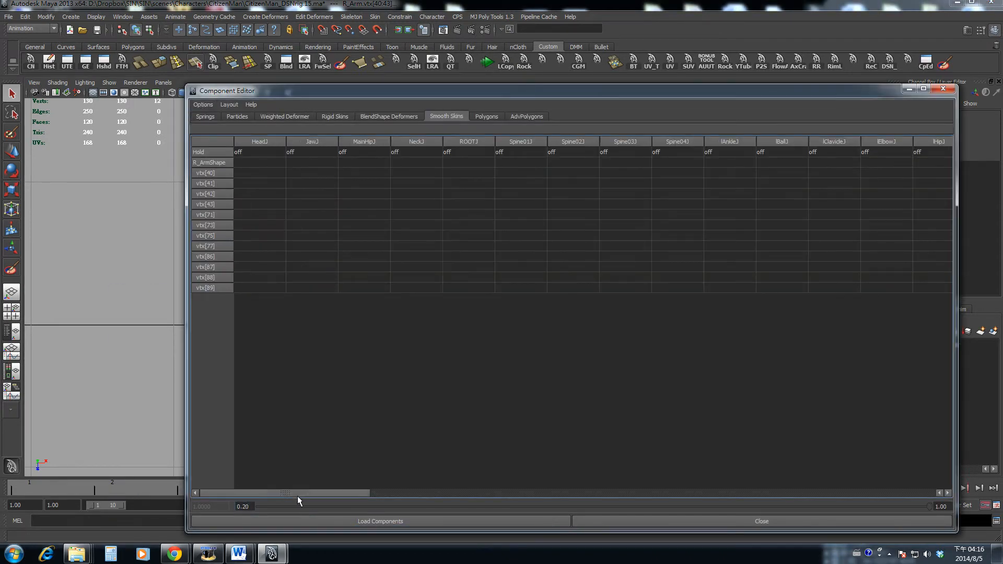
{"action": "left_click_drag", "start_coordinate": [297, 498], "coordinate": [626, 505]}
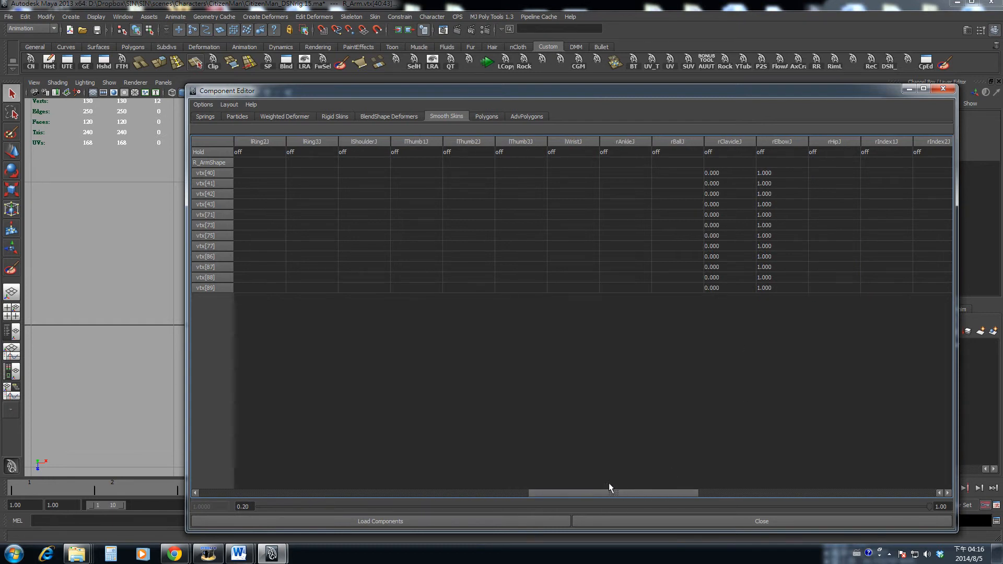
{"action": "left_click_drag", "start_coordinate": [596, 492], "coordinate": [826, 506]}
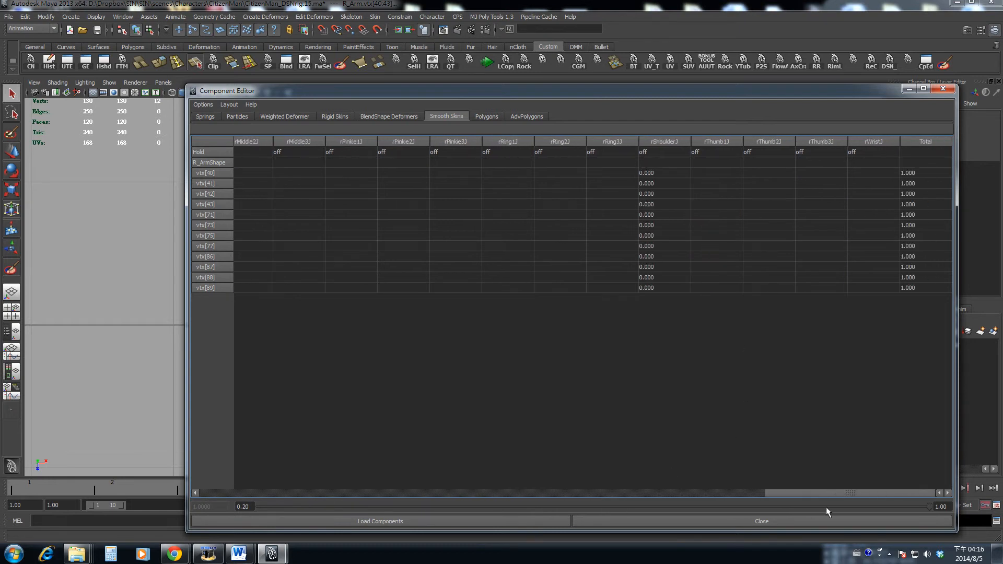
{"action": "left_click_drag", "start_coordinate": [653, 174], "coordinate": [654, 295]}
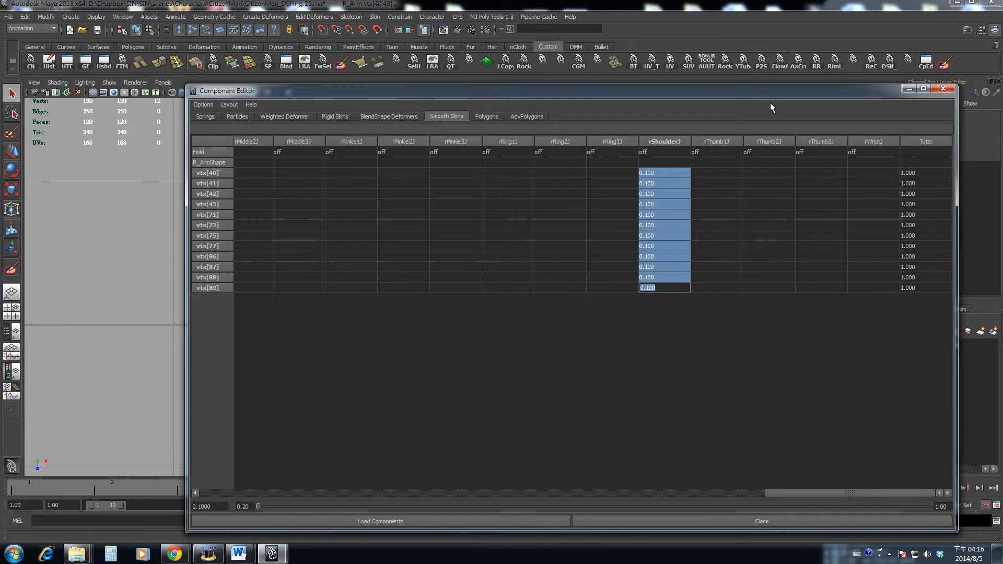
Narrow the Component Editor so the bent arm is uncovered, and set the rShoulderJ weight of all listed vertices to 0.2.
{"action": "left_click_drag", "start_coordinate": [185, 236], "coordinate": [568, 280]}
{"action": "middle_click_drag", "start_coordinate": [396, 332], "coordinate": [195, 334], "text": "alt"}
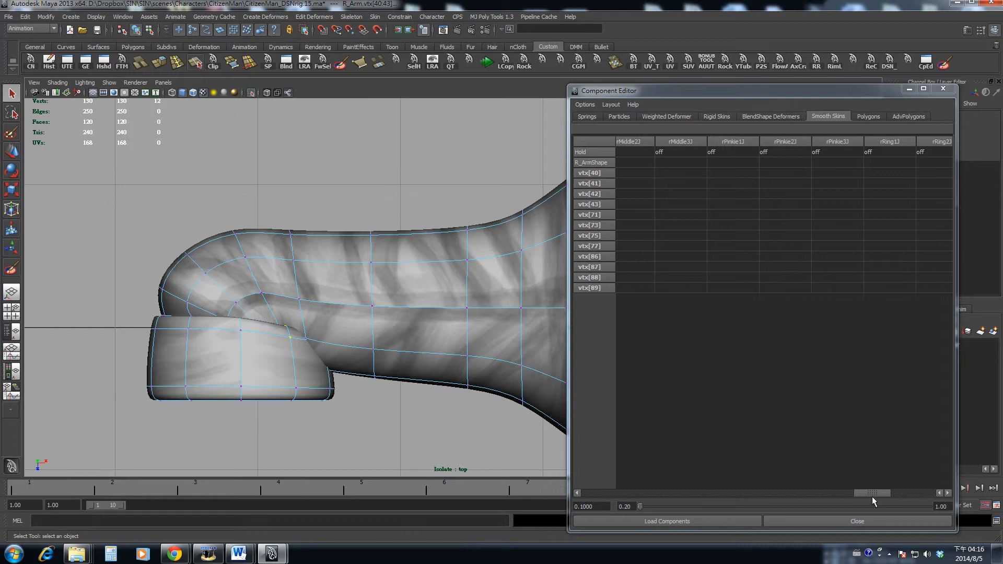
{"action": "left_click_drag", "start_coordinate": [872, 496], "coordinate": [899, 496]}
{"action": "left_click_drag", "start_coordinate": [796, 173], "coordinate": [790, 290]}
{"action": "type", "text": ".2"}
{"action": "key", "text": "Return"}
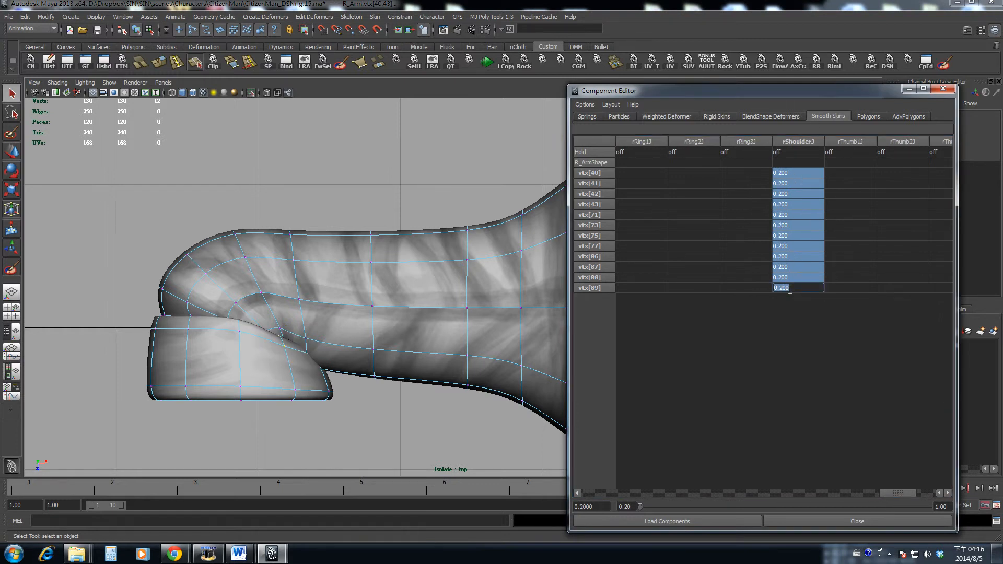
Try an rShoulderJ weight of 0.25 on the listed vertices and raise it to 0.3.
{"action": "type", "text": ".25"}
{"action": "key", "text": "Return"}
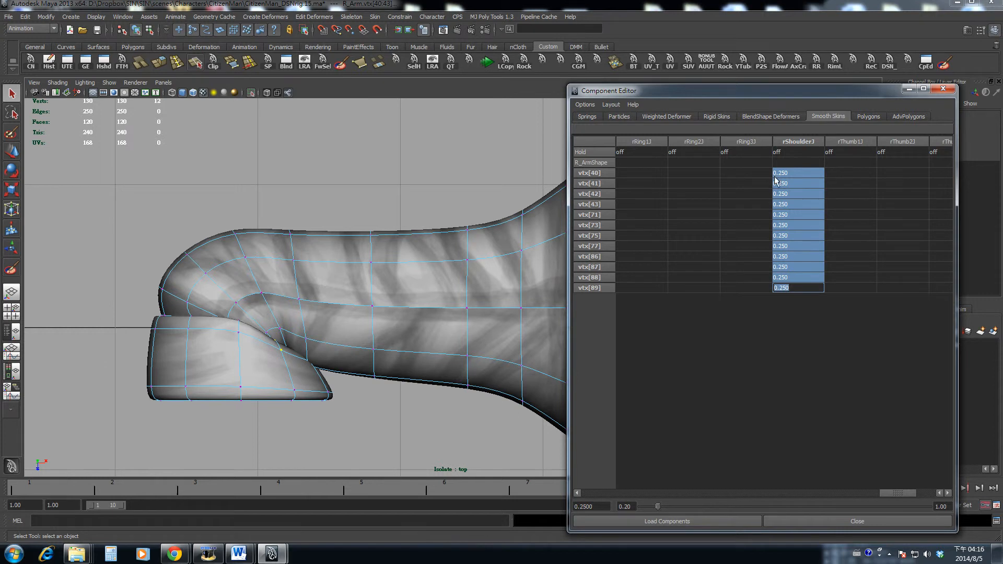
{"action": "left_click_drag", "start_coordinate": [778, 173], "coordinate": [785, 293]}
{"action": "left_click_drag", "start_coordinate": [787, 174], "coordinate": [788, 286]}
{"action": "type", "text": ".3"}
{"action": "key", "text": "Return"}
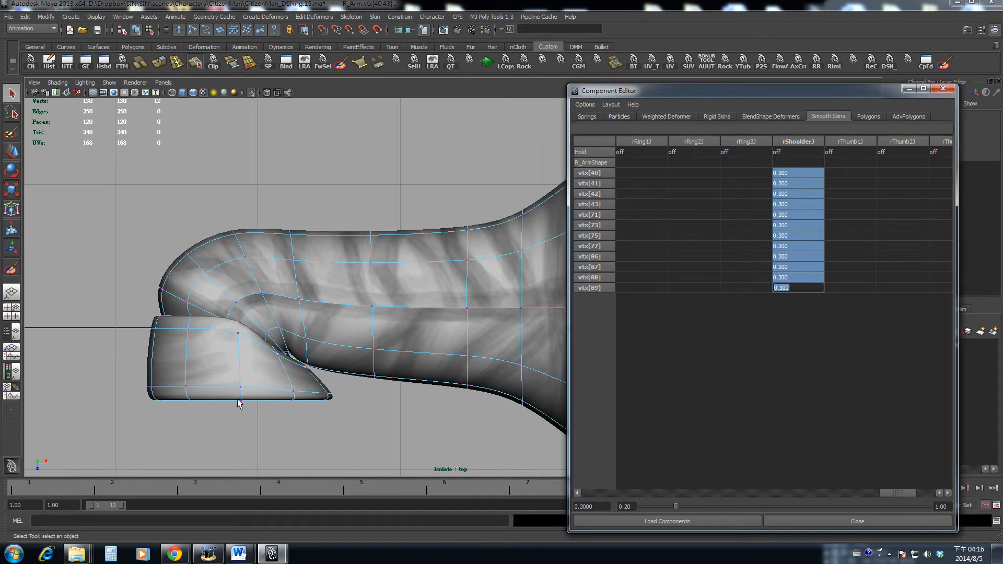
Select the middle-row vertices on the cuff's elbow-side edge in the straight pose, and set their rShoulderJ weight to 0.3 in the bent pose.
{"action": "middle_click_drag", "start_coordinate": [254, 405], "coordinate": [269, 390], "text": "alt"}
{"action": "right_click_drag", "start_coordinate": [270, 390], "coordinate": [312, 385], "text": "alt"}
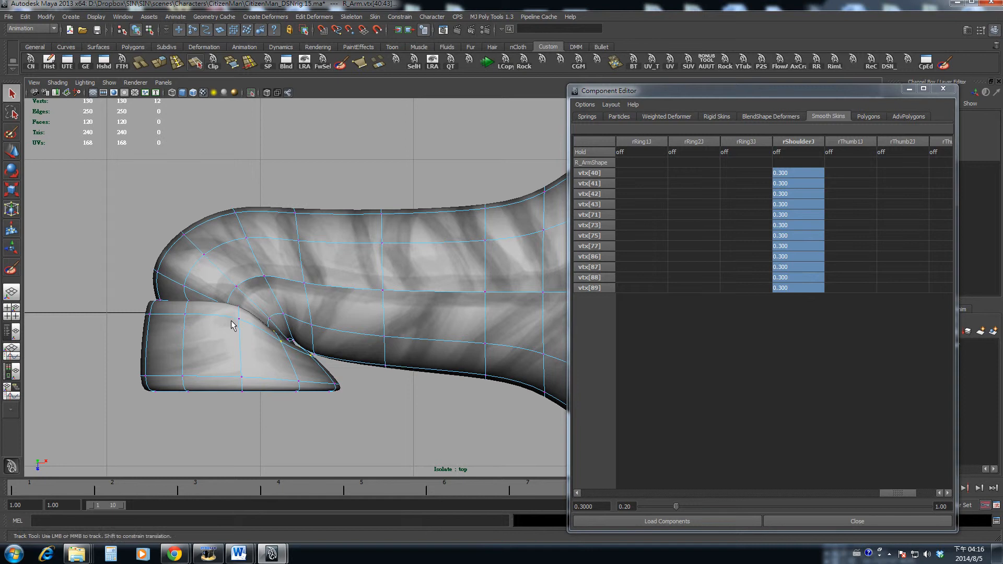
{"action": "middle_click_drag", "start_coordinate": [233, 322], "coordinate": [279, 335], "text": "alt"}
{"action": "left_click_drag", "start_coordinate": [303, 491], "coordinate": [29, 491]}
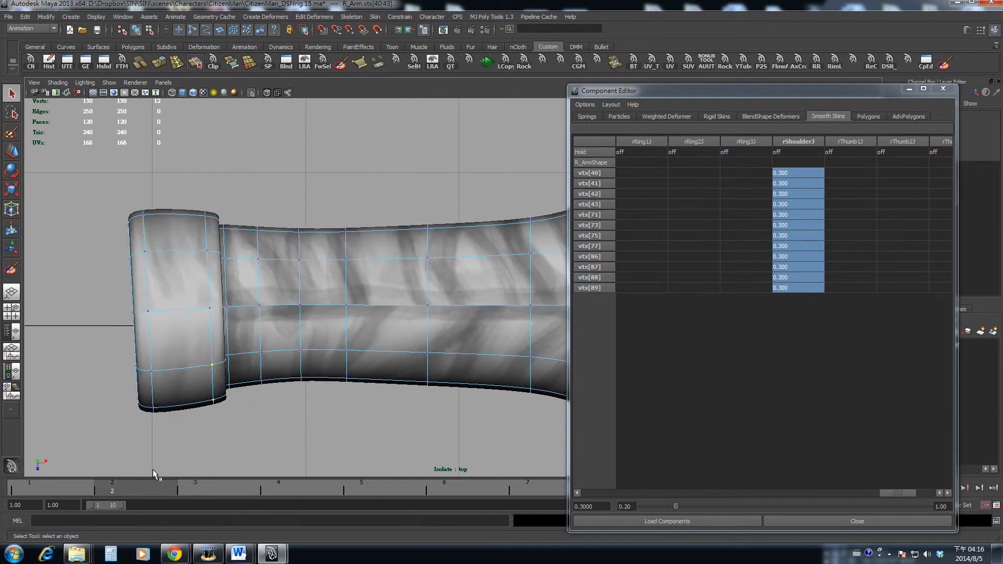
{"action": "left_click_drag", "start_coordinate": [191, 302], "coordinate": [223, 311]}
{"action": "left_click", "coordinate": [214, 301]}
{"action": "left_click", "coordinate": [433, 487]}
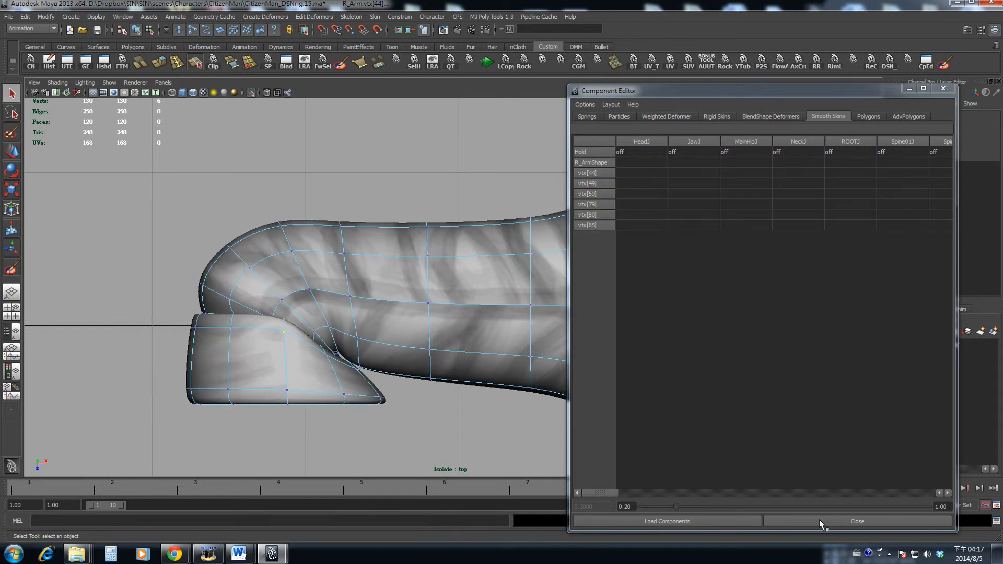
{"action": "left_click_drag", "start_coordinate": [622, 493], "coordinate": [905, 505]}
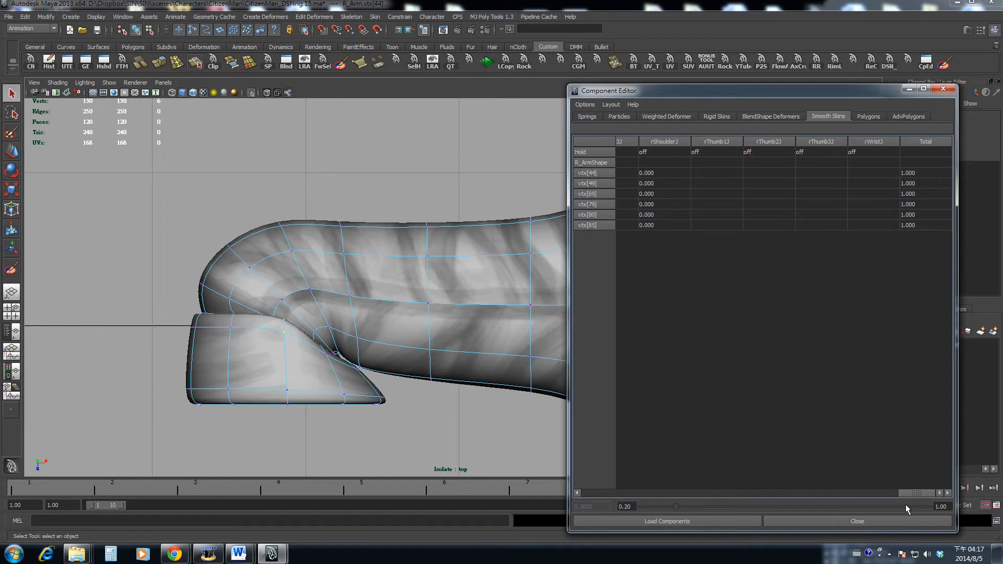
{"action": "left_click_drag", "start_coordinate": [651, 173], "coordinate": [652, 224]}
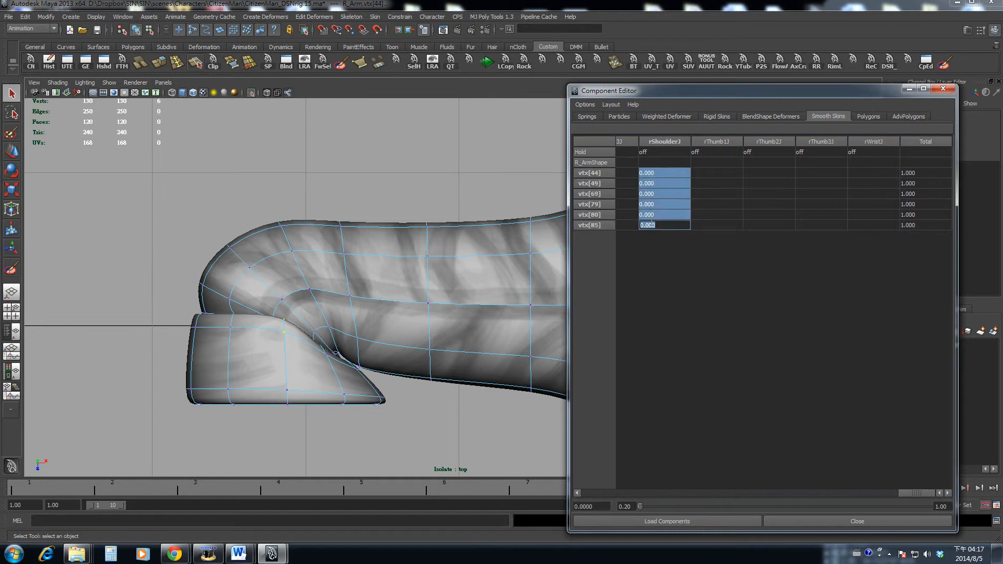
{"action": "type", "text": "0.3"}
{"action": "key", "text": "Return"}
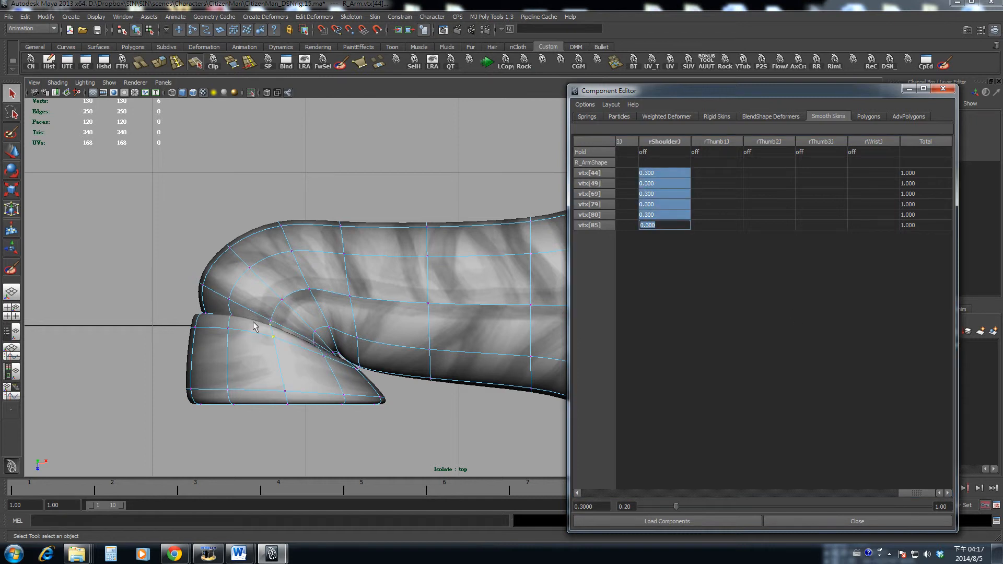
Select the elbow-side cuff vertices one row above the middle in the straight pose, and set their rShoulderJ weight to 0.2 in the bent pose.
{"action": "middle_click_drag", "start_coordinate": [368, 437], "coordinate": [413, 433], "text": "alt"}
{"action": "left_click_drag", "start_coordinate": [463, 489], "coordinate": [30, 489]}
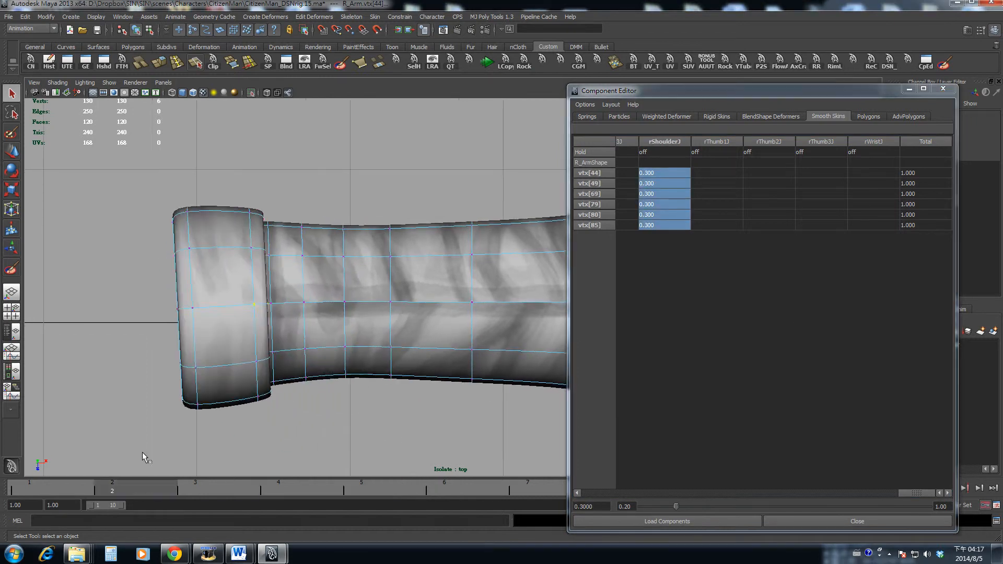
{"action": "left_click_drag", "start_coordinate": [237, 241], "coordinate": [268, 256]}
{"action": "left_click_drag", "start_coordinate": [377, 494], "coordinate": [854, 373]}
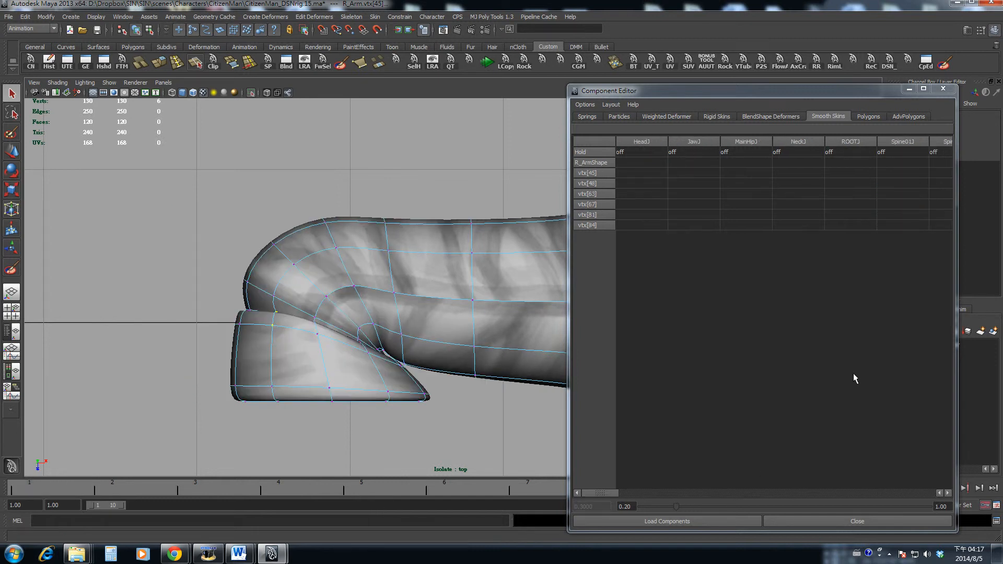
{"action": "left_click", "coordinate": [657, 521]}
{"action": "left_click_drag", "start_coordinate": [600, 493], "coordinate": [911, 493]}
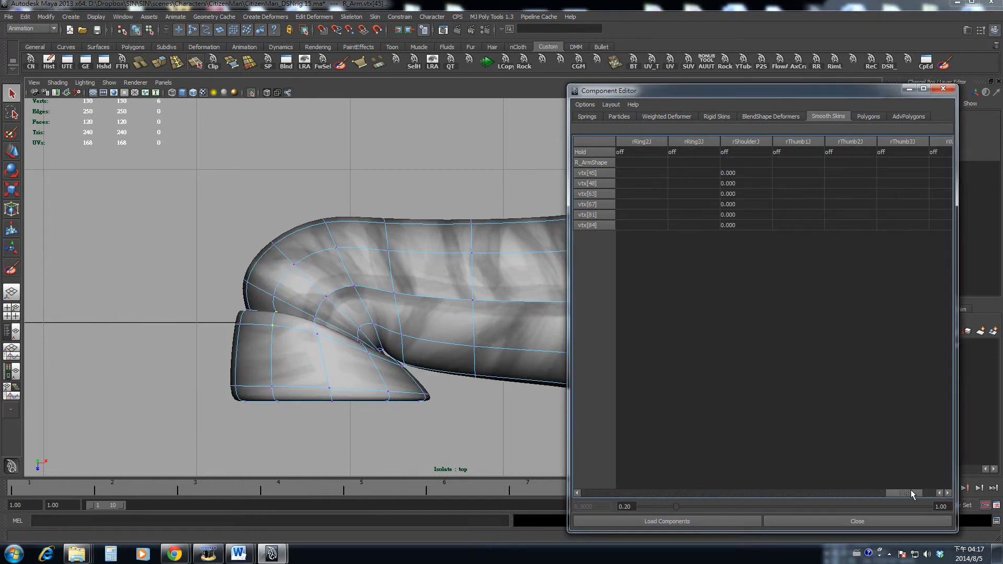
{"action": "left_click_drag", "start_coordinate": [739, 172], "coordinate": [731, 225]}
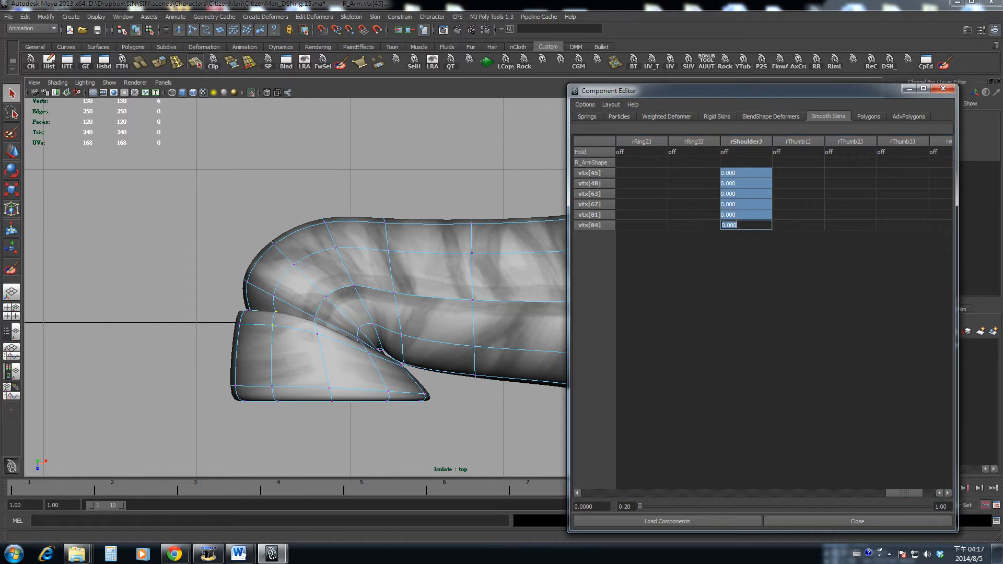
{"action": "type", "text": "0.2"}
{"action": "key", "text": "Return"}
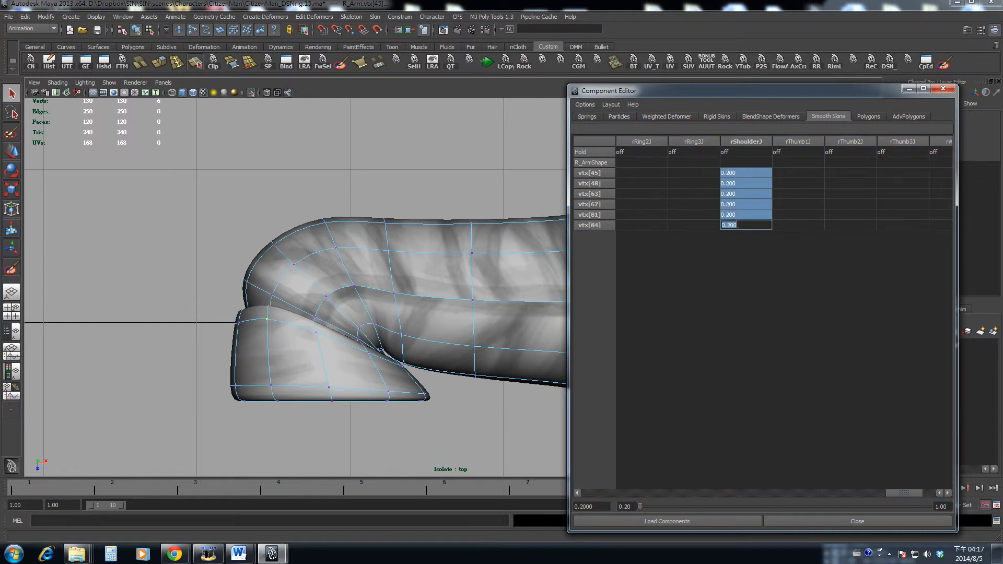
Try rShoulderJ weights of 0.35 and 0.1 on the same vertices and settle on 0.15.
{"action": "type", "text": "0.35"}
{"action": "key", "text": "Return"}
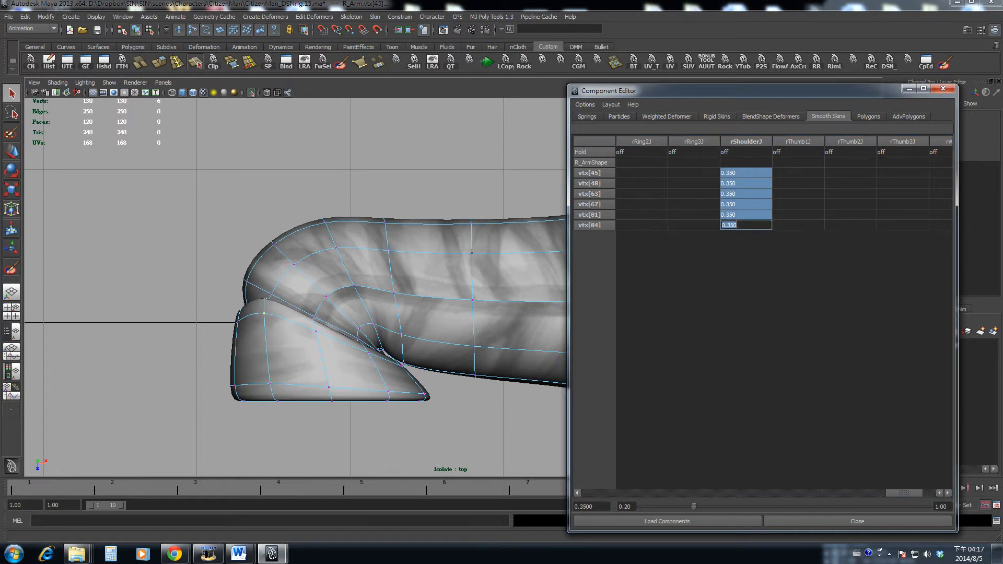
{"action": "type", "text": "0.1"}
{"action": "key", "text": "Return"}
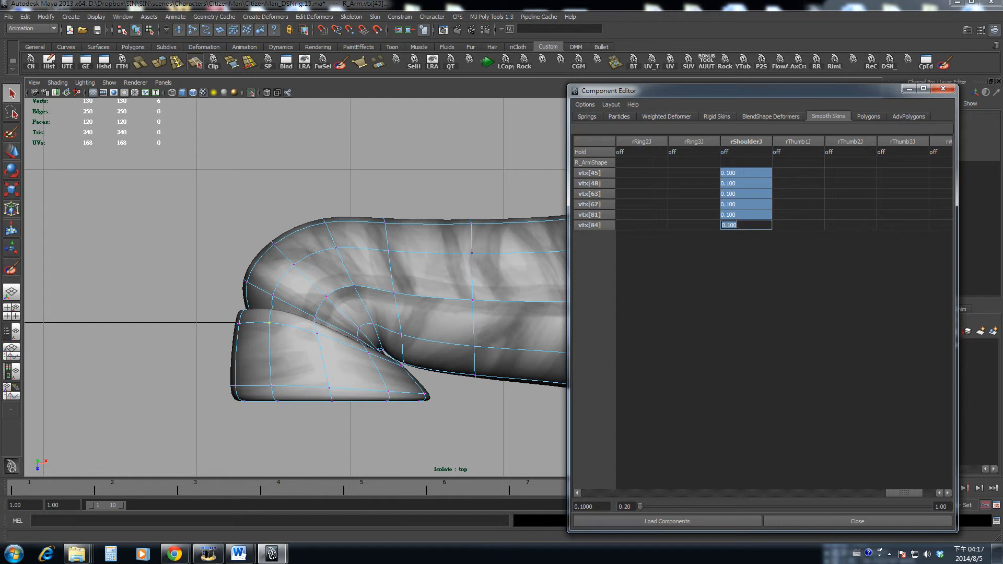
{"action": "type", "text": "0.15"}
{"action": "key", "text": "Return"}
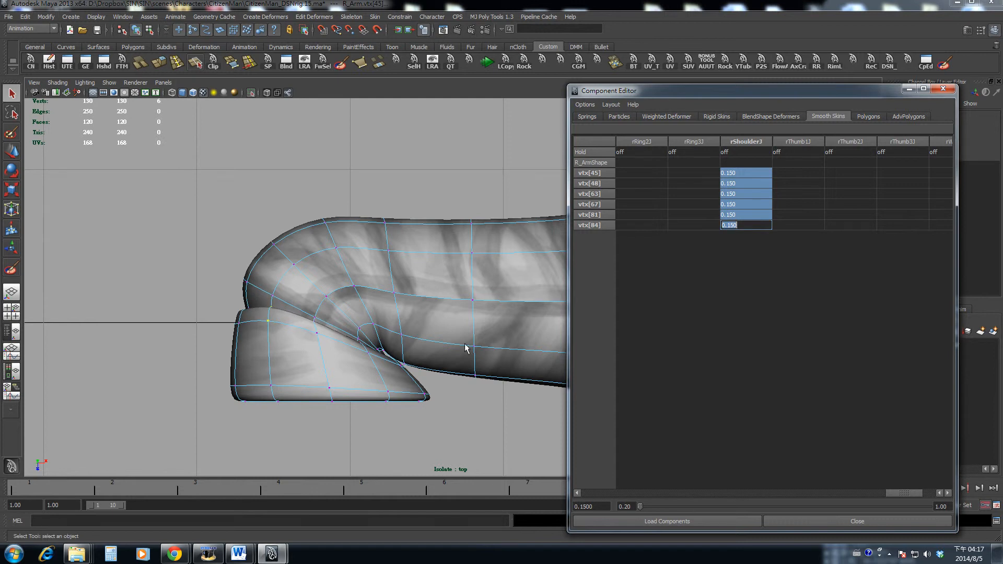
Select the topmost row of elbow-side cuff vertices in the straight pose, and try rShoulderJ weights of 0.1 and 0.05 in the bent pose.
{"action": "left_click_drag", "start_coordinate": [408, 491], "coordinate": [0, 442]}
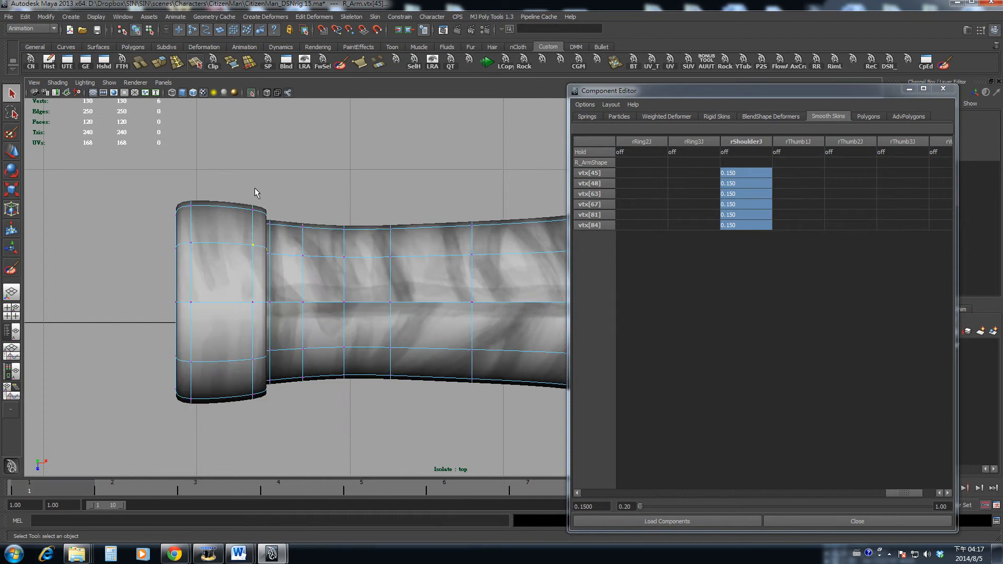
{"action": "left_click_drag", "start_coordinate": [247, 189], "coordinate": [268, 234]}
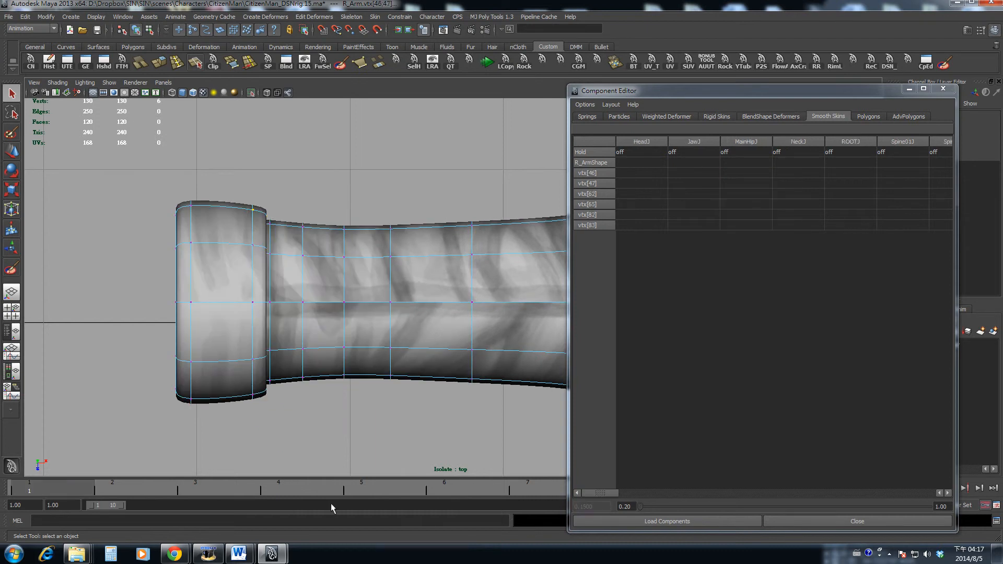
{"action": "left_click_drag", "start_coordinate": [345, 492], "coordinate": [843, 475]}
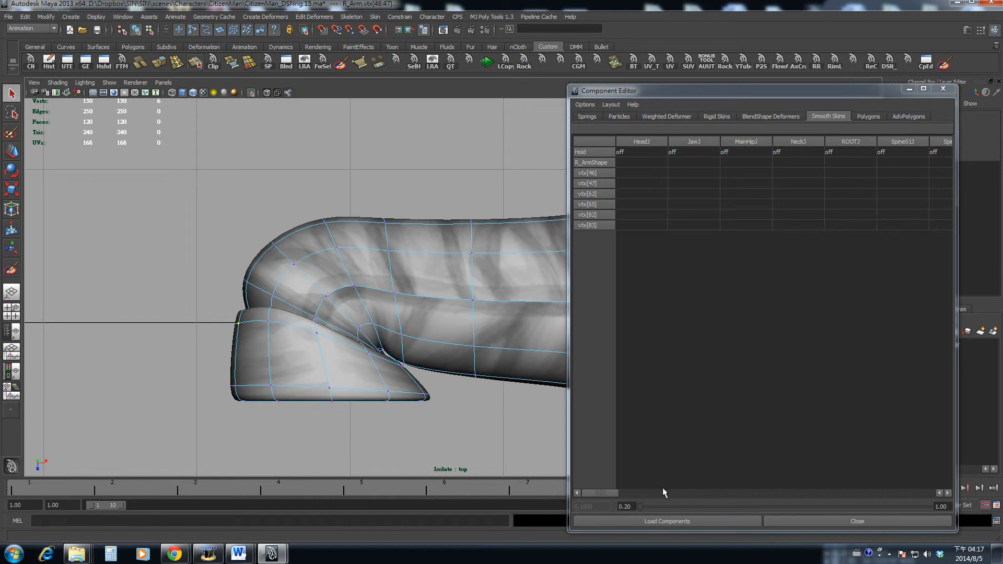
{"action": "left_click_drag", "start_coordinate": [663, 493], "coordinate": [905, 491]}
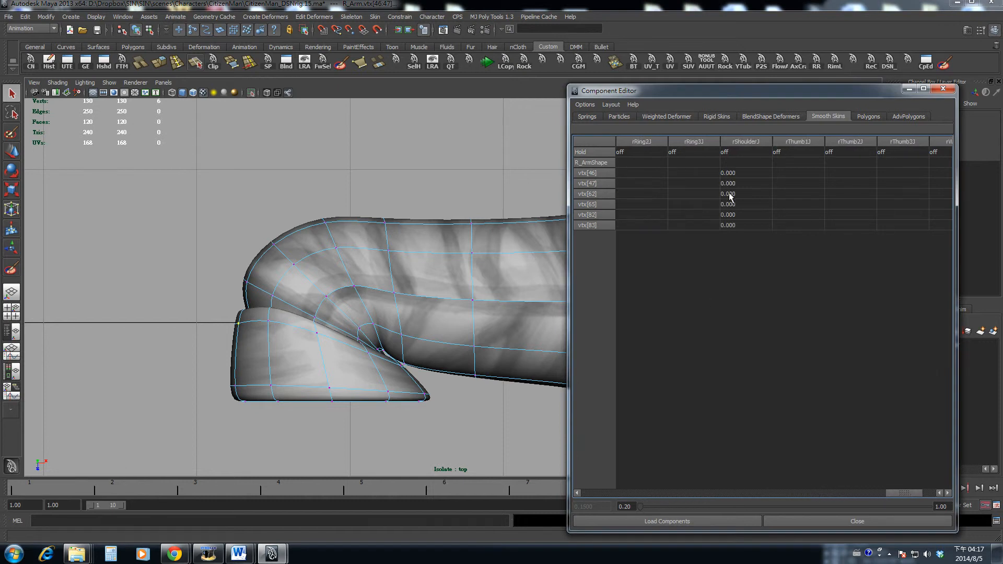
{"action": "left_click_drag", "start_coordinate": [726, 175], "coordinate": [735, 223]}
{"action": "type", "text": ".1"}
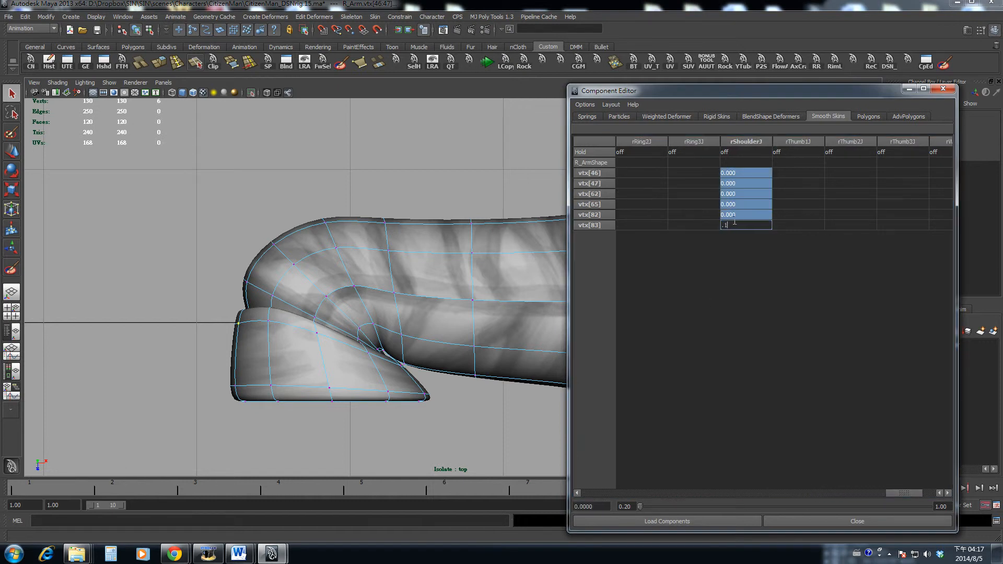
{"action": "key", "text": "Return"}
{"action": "type", "text": ".05"}
{"action": "key", "text": "Return"}
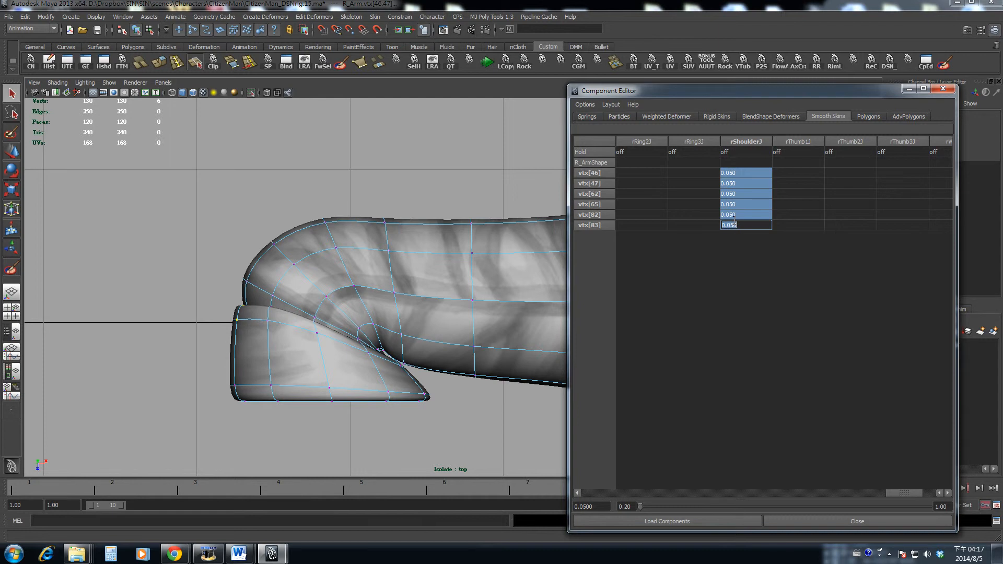
Raise the rShoulderJ weight of the topmost elbow-side cuff vertices to 0.1 and on to 0.2.
{"action": "type", "text": ".1"}
{"action": "key", "text": "Return"}
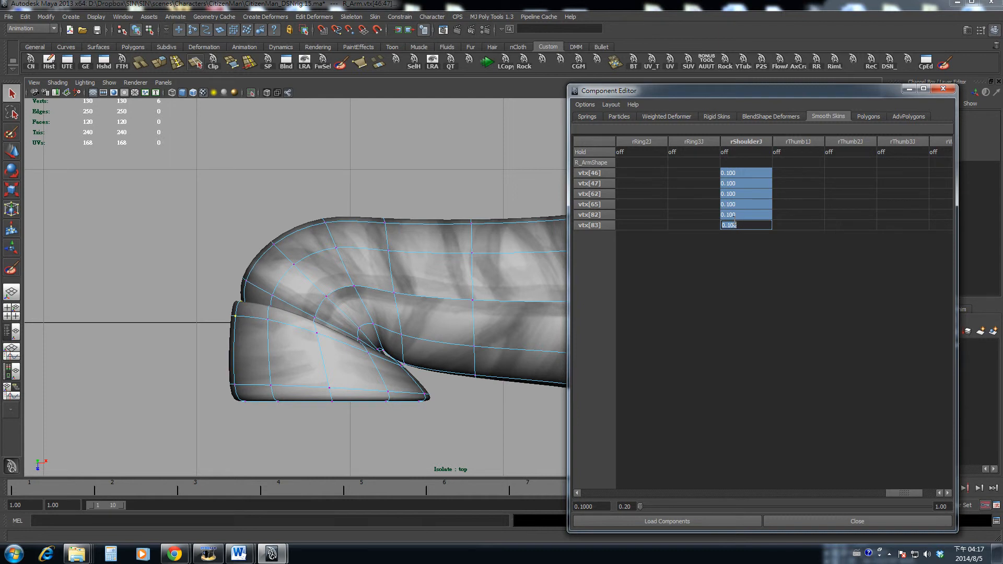
{"action": "type", "text": ".2"}
{"action": "key", "text": "Return"}
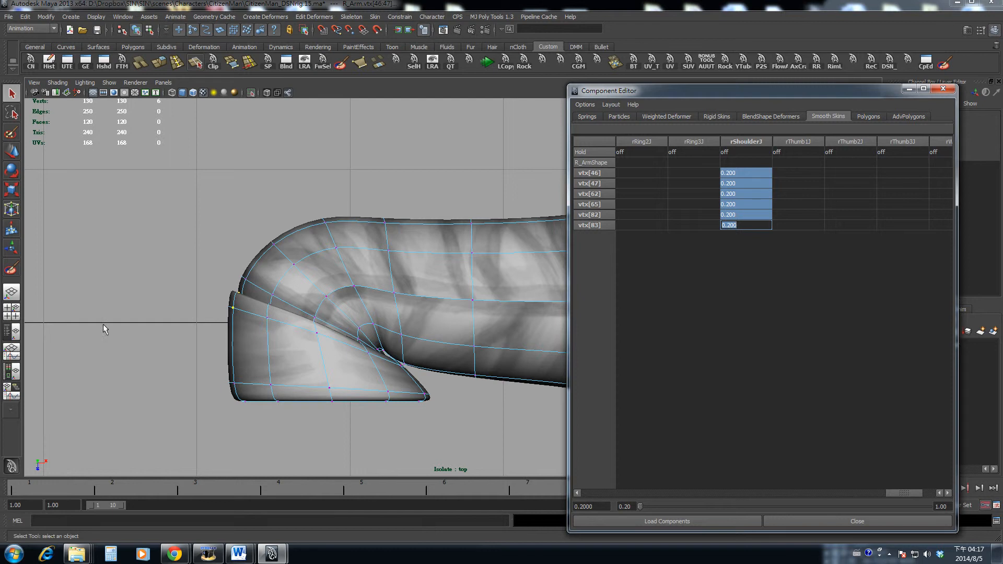
Select the hand-side edge vertices in the cuff's two outermost rows on the outside of the bend and set their rShoulderJ weight to 0.1.
{"action": "middle_click_drag", "start_coordinate": [256, 340], "coordinate": [281, 317], "text": "alt"}
{"action": "middle_click_drag", "start_coordinate": [408, 416], "coordinate": [364, 417], "text": "alt"}
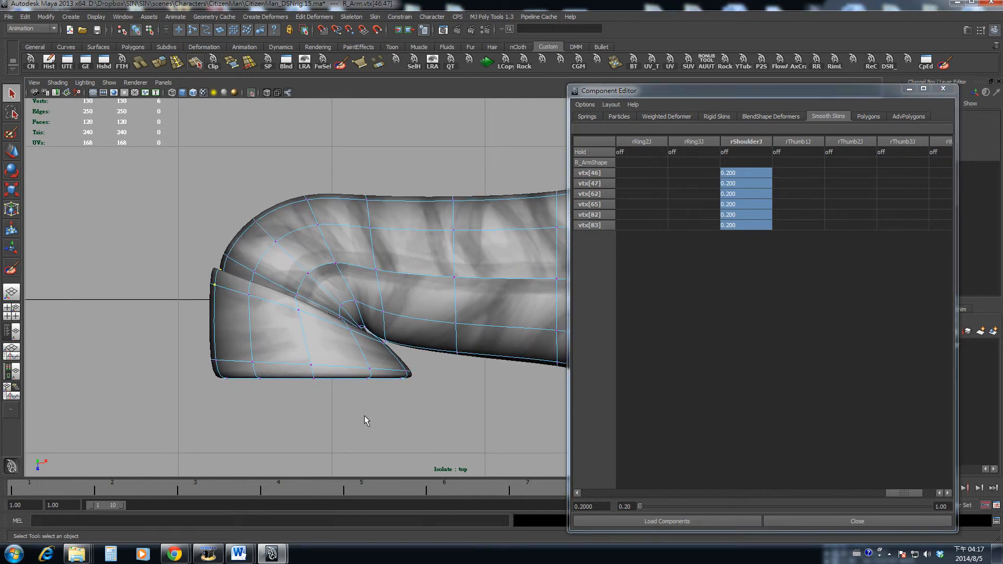
{"action": "left_click_drag", "start_coordinate": [396, 495], "coordinate": [731, 489]}
{"action": "left_click_drag", "start_coordinate": [189, 336], "coordinate": [262, 392]}
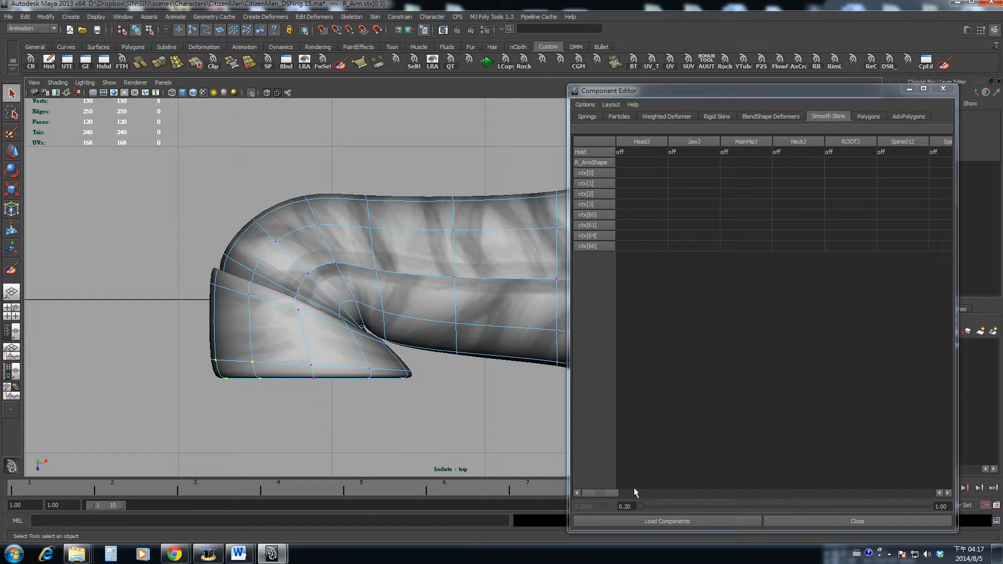
{"action": "left_click_drag", "start_coordinate": [634, 493], "coordinate": [970, 493]}
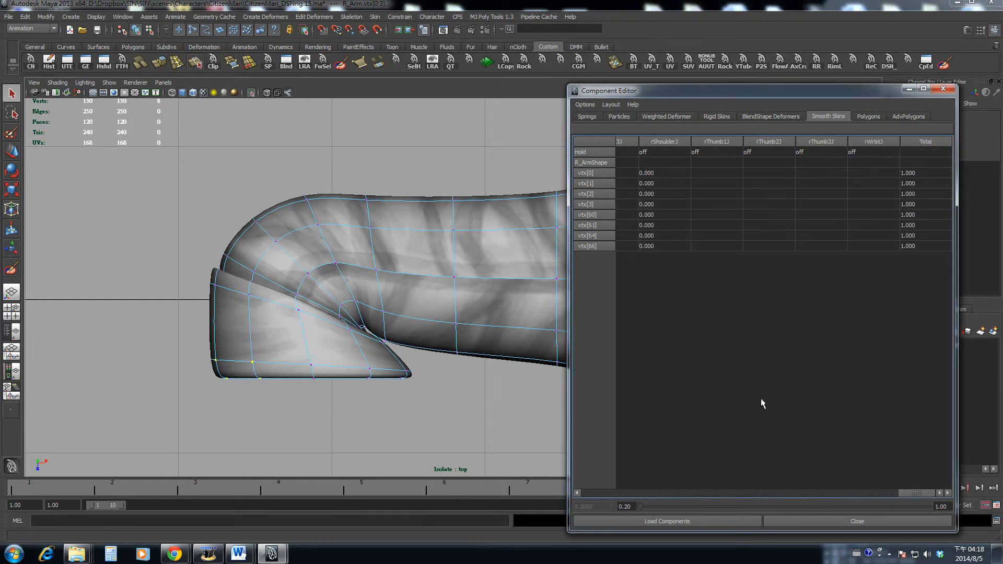
{"action": "left_click_drag", "start_coordinate": [650, 173], "coordinate": [651, 244]}
{"action": "type", "text": "0.1"}
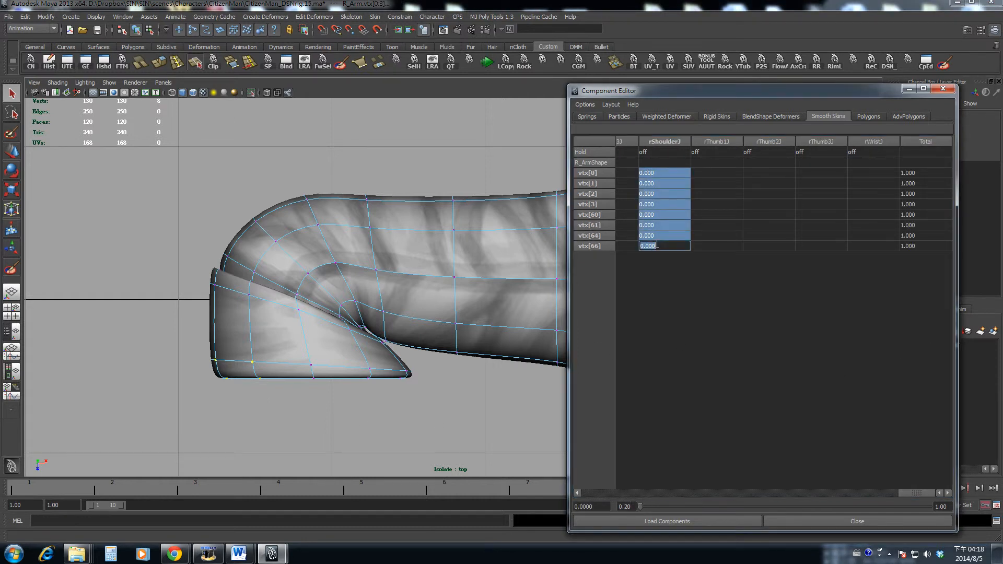
{"action": "key", "text": "Return"}
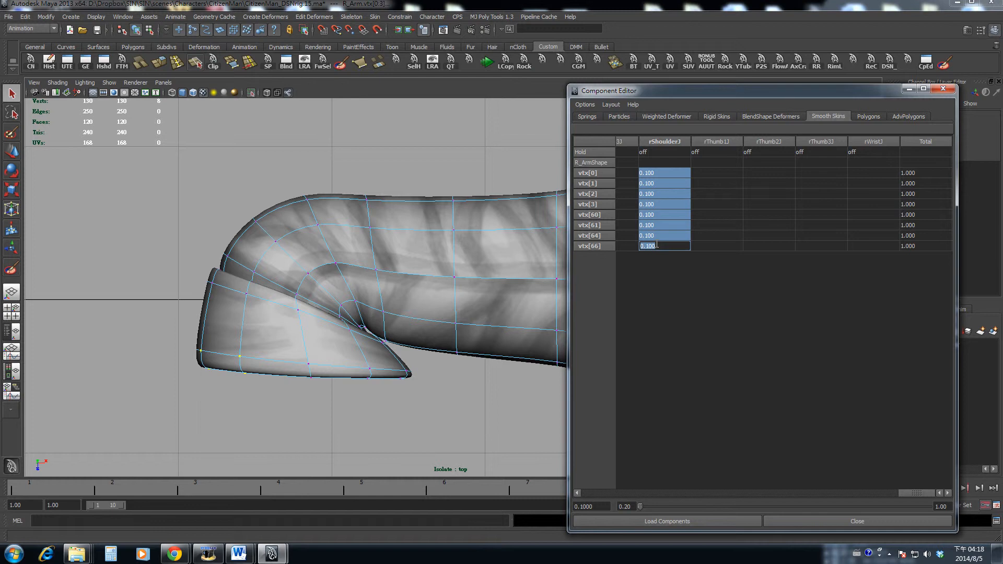
Select the cuff's hand-side corner vertices on the inside of the bend and try an rShoulderJ weight of 0.2 in the bent pose.
{"action": "left_click_drag", "start_coordinate": [162, 486], "coordinate": [898, 499]}
{"action": "left_click_drag", "start_coordinate": [826, 494], "coordinate": [278, 490]}
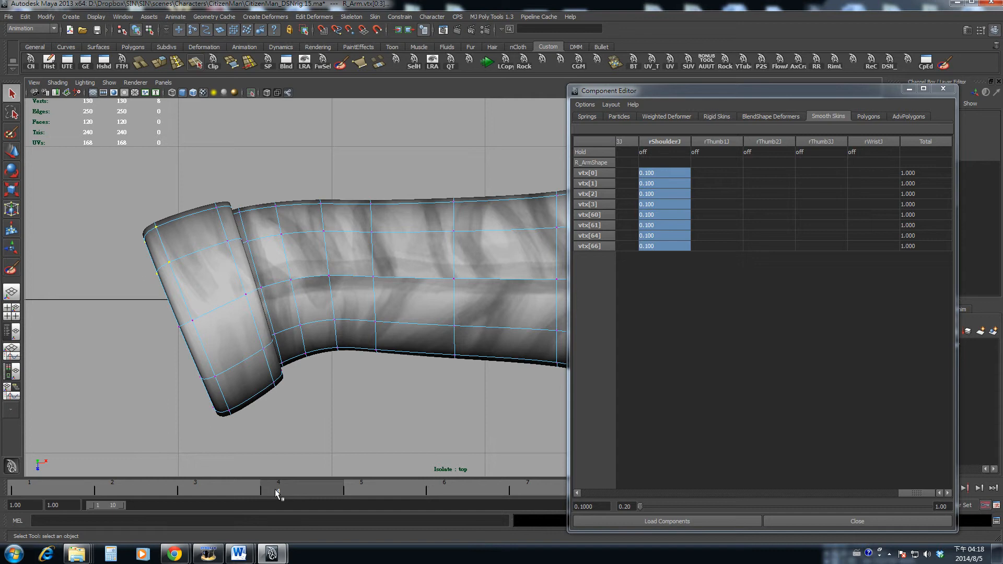
{"action": "left_click_drag", "start_coordinate": [204, 397], "coordinate": [283, 460]}
{"action": "left_click_drag", "start_coordinate": [358, 486], "coordinate": [836, 492]}
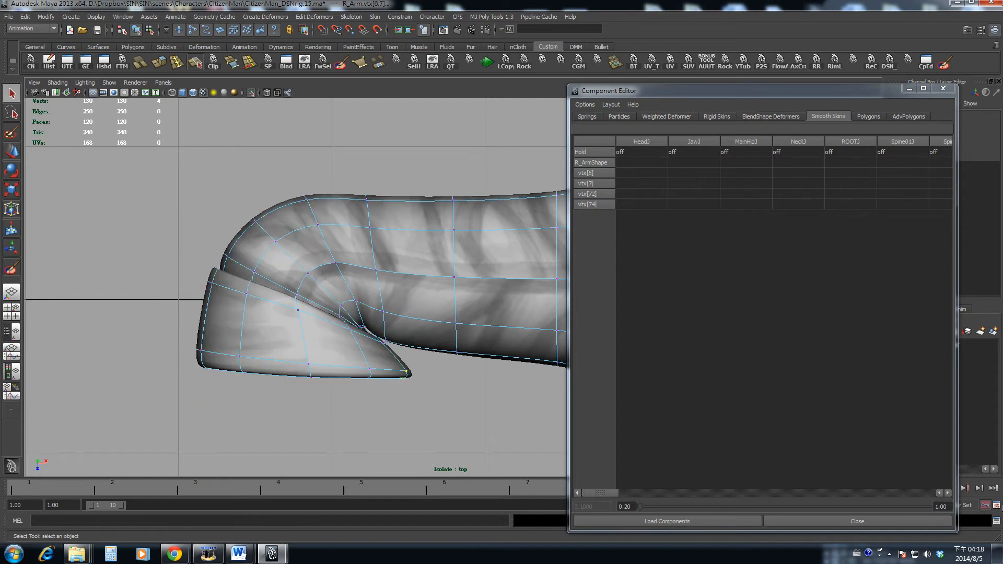
{"action": "left_click", "coordinate": [621, 492]}
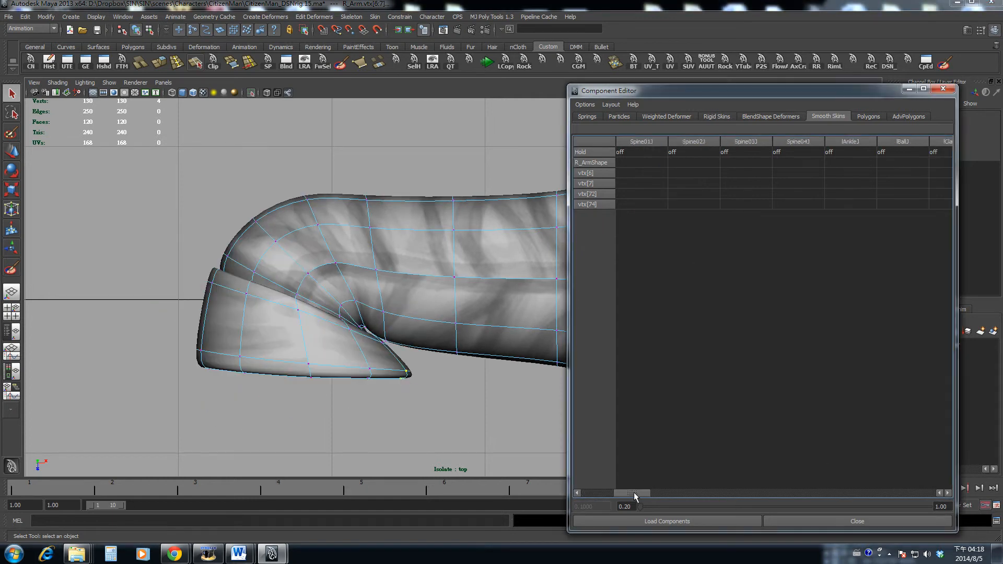
{"action": "key", "text": "4"}
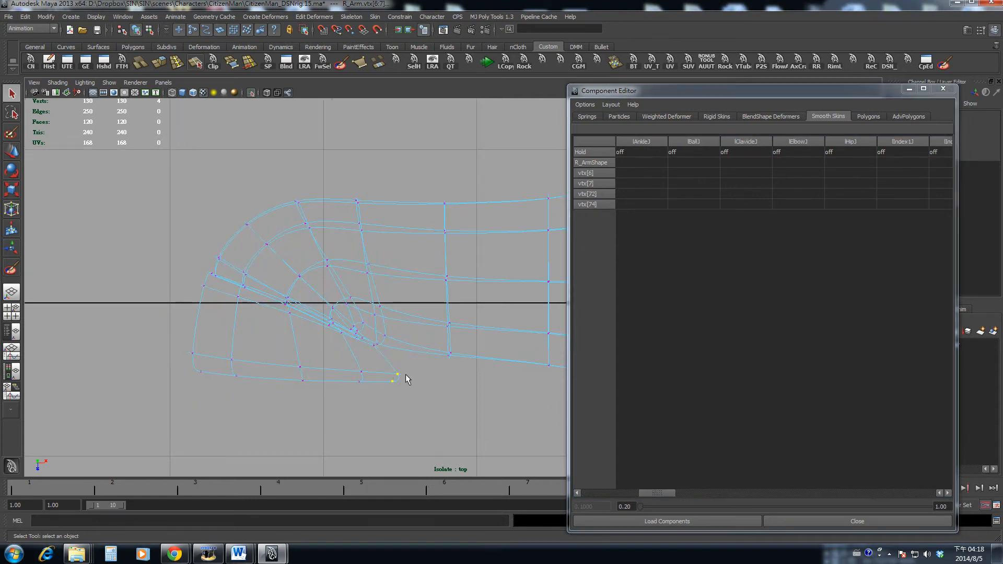
{"action": "key", "text": "5"}
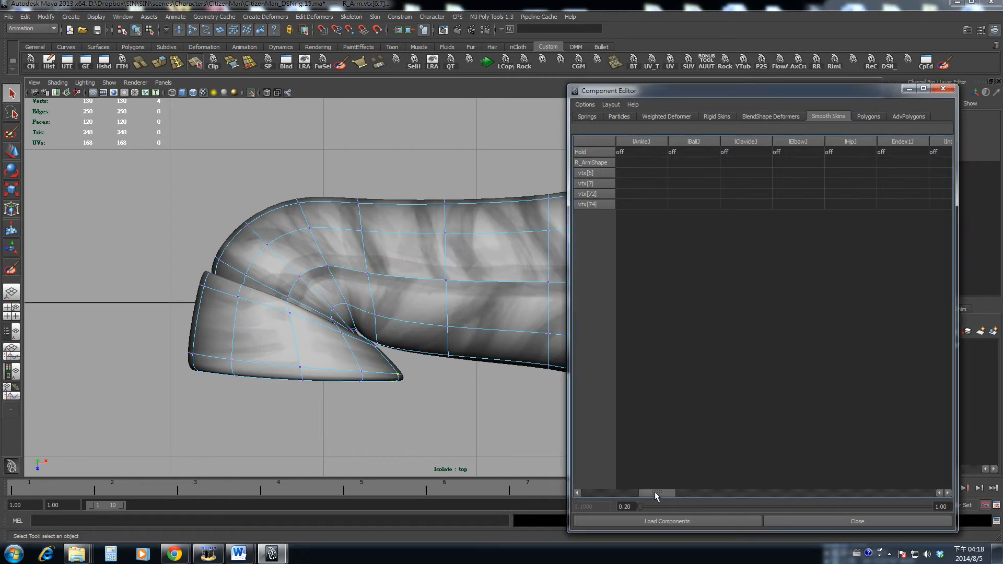
{"action": "left_click_drag", "start_coordinate": [656, 493], "coordinate": [923, 494]}
{"action": "left_click_drag", "start_coordinate": [514, 484], "coordinate": [961, 485]}
{"action": "left_click_drag", "start_coordinate": [648, 173], "coordinate": [654, 203]}
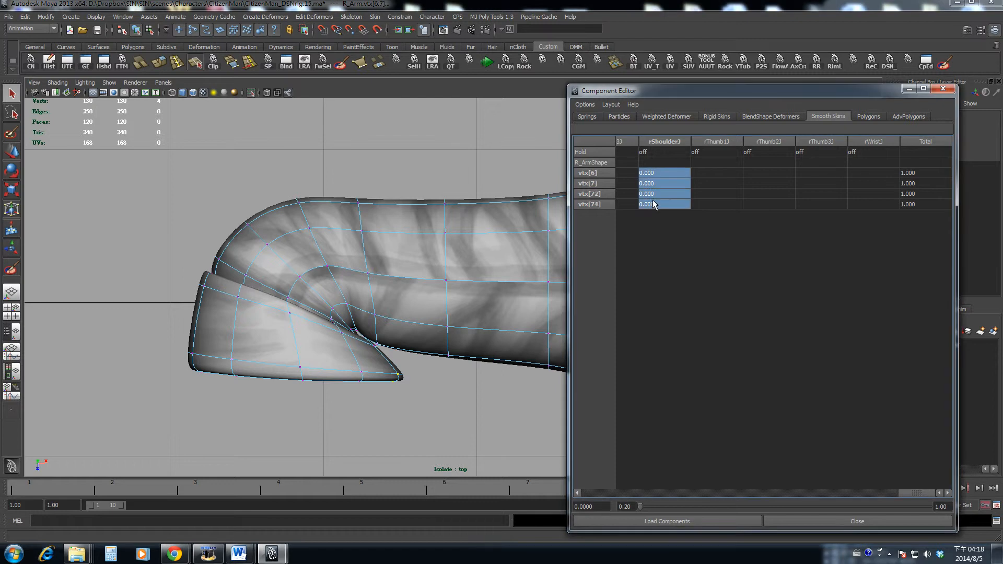
{"action": "type", "text": "0.2"}
{"action": "key", "text": "Return"}
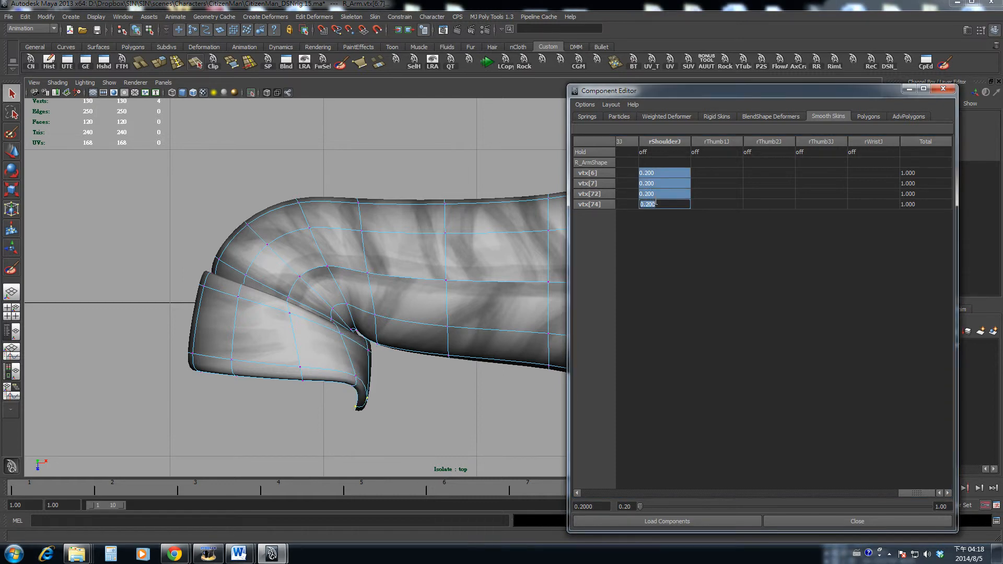
Try rShoulderJ weights of 0.1, 0.5 and 0.2 on the same corner vertices and settle on 0.05.
{"action": "type", "text": "0.1"}
{"action": "key", "text": "Return"}
{"action": "type", "text": "0.5"}
{"action": "key", "text": "Return"}
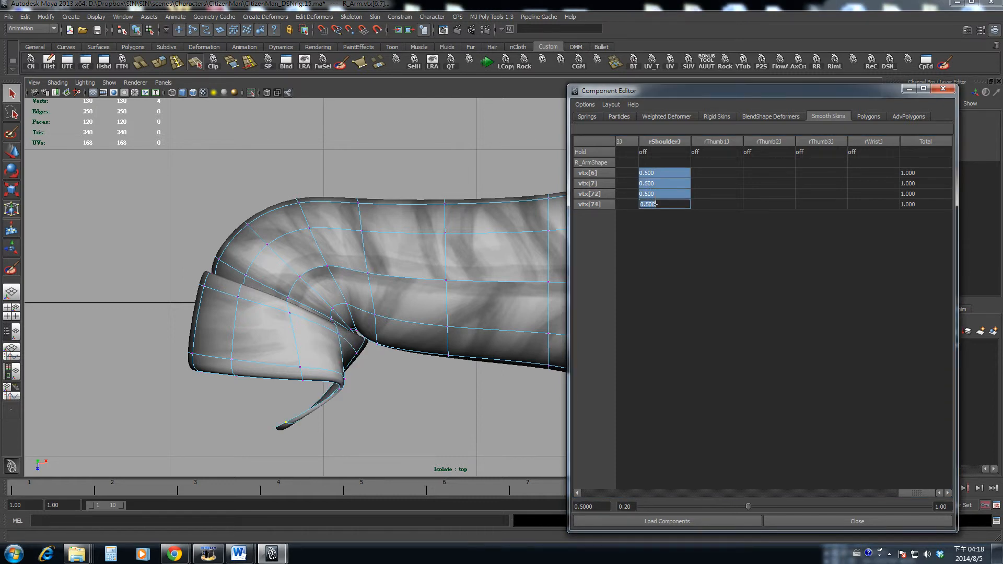
{"action": "type", "text": "0.1"}
{"action": "key", "text": "Return"}
{"action": "type", "text": "0.2"}
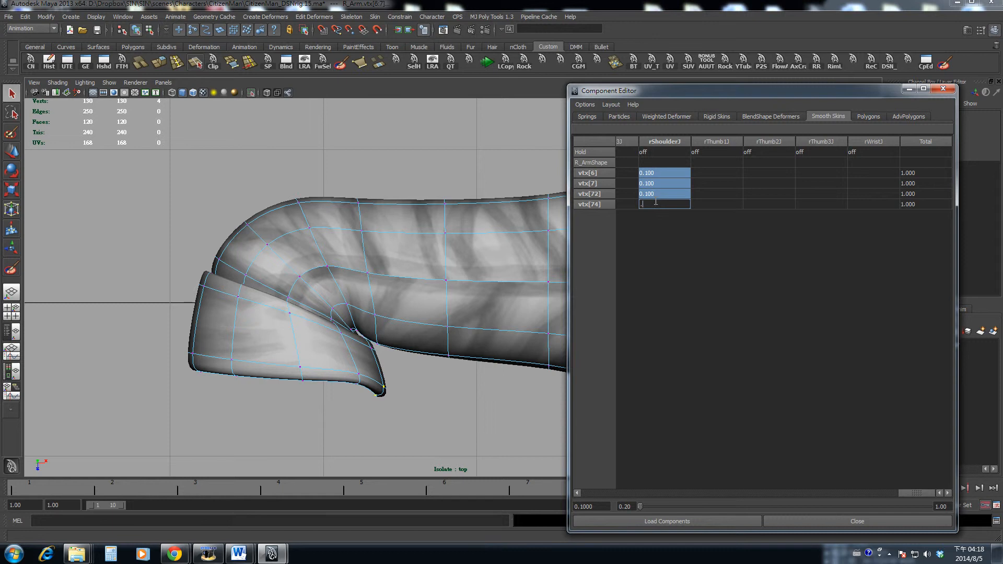
{"action": "key", "text": "Return"}
{"action": "type", "text": "0.05"}
{"action": "key", "text": "Return"}
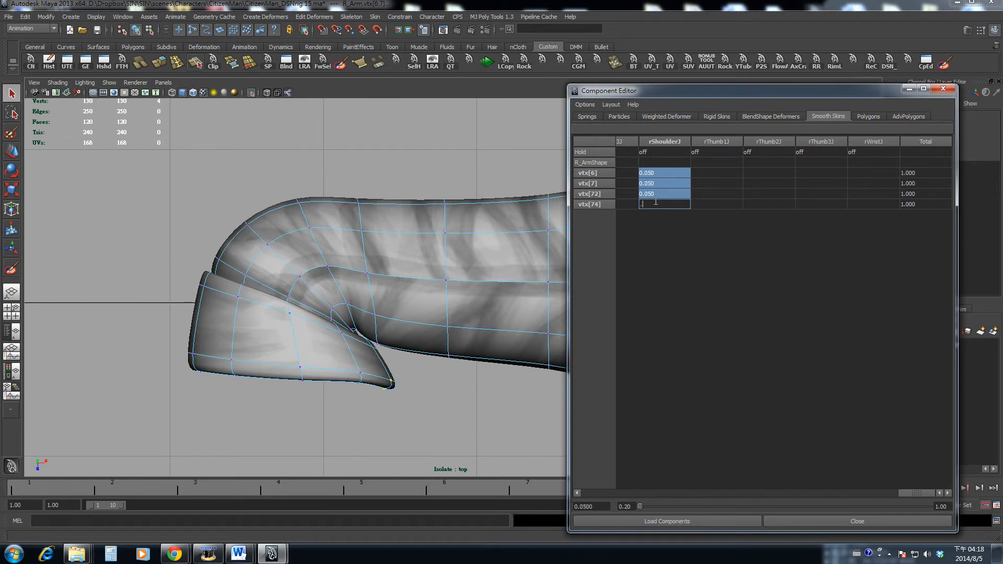
Select the hand-side cuff vertices next to the inner corner and set their rShoulderJ weight to 0.05.
{"action": "middle_click_drag", "start_coordinate": [434, 340], "coordinate": [328, 343], "text": "alt"}
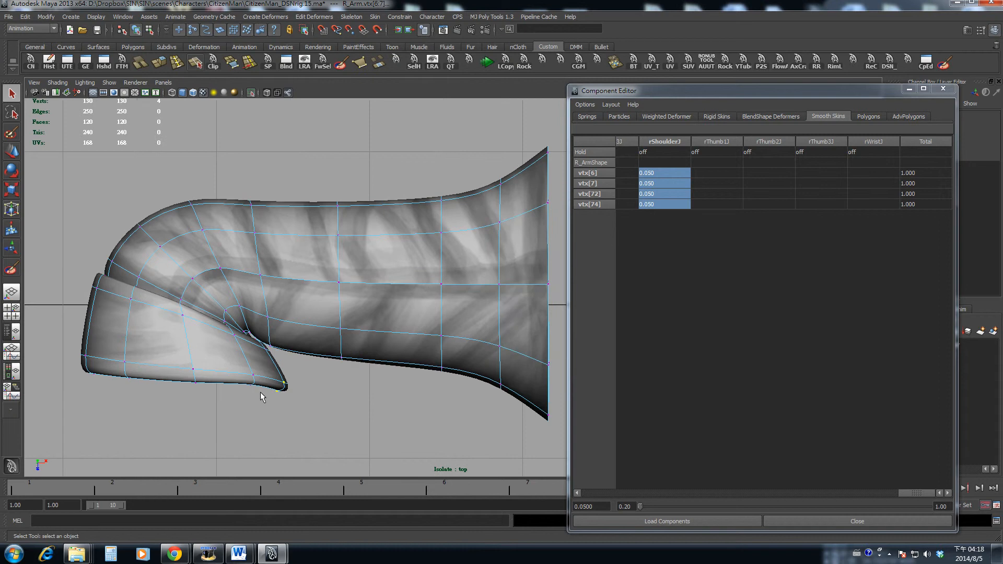
{"action": "middle_click_drag", "start_coordinate": [253, 393], "coordinate": [258, 401], "text": "alt"}
{"action": "key", "text": "4"}
{"action": "left_click_drag", "start_coordinate": [248, 378], "coordinate": [270, 403]}
{"action": "middle_click_drag", "start_coordinate": [312, 387], "coordinate": [315, 388], "text": "alt"}
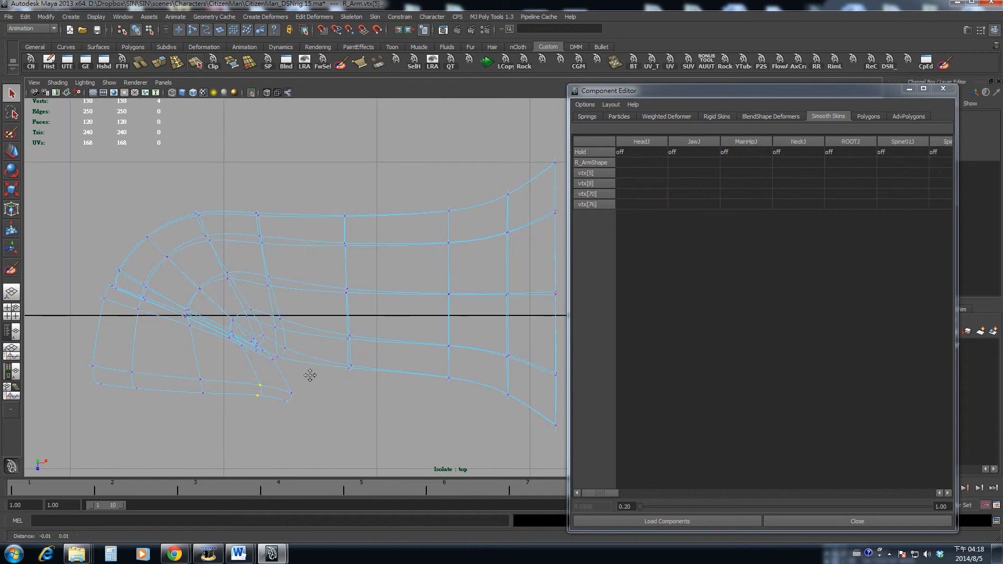
{"action": "key", "text": "6"}
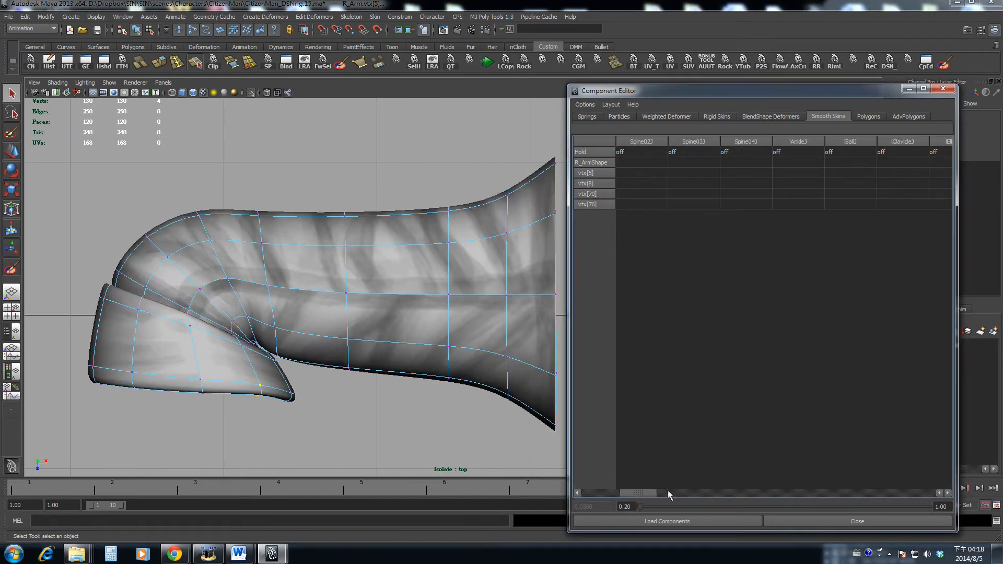
{"action": "left_click_drag", "start_coordinate": [601, 493], "coordinate": [902, 500]}
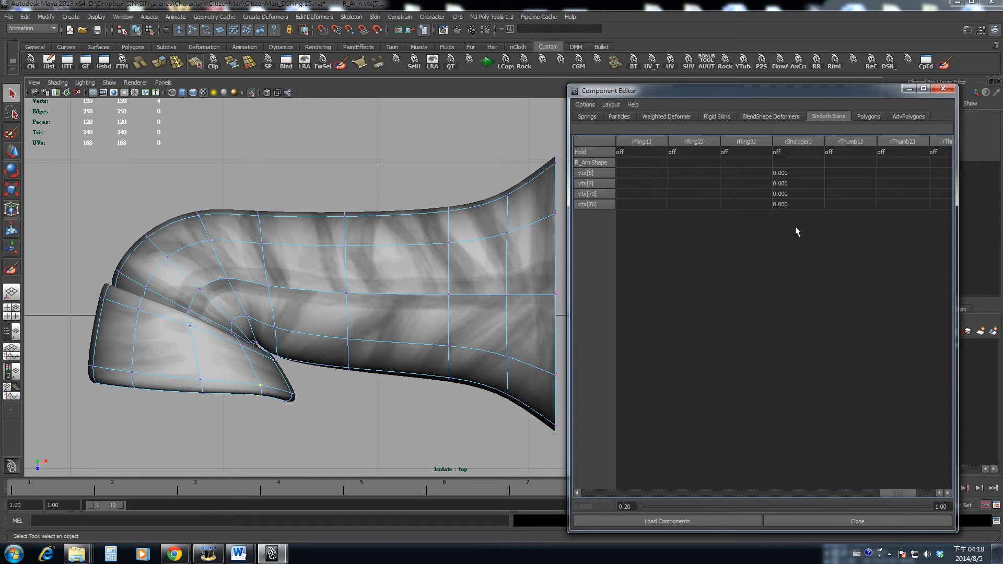
{"action": "left_click_drag", "start_coordinate": [788, 173], "coordinate": [790, 203]}
{"action": "type", "text": "."}
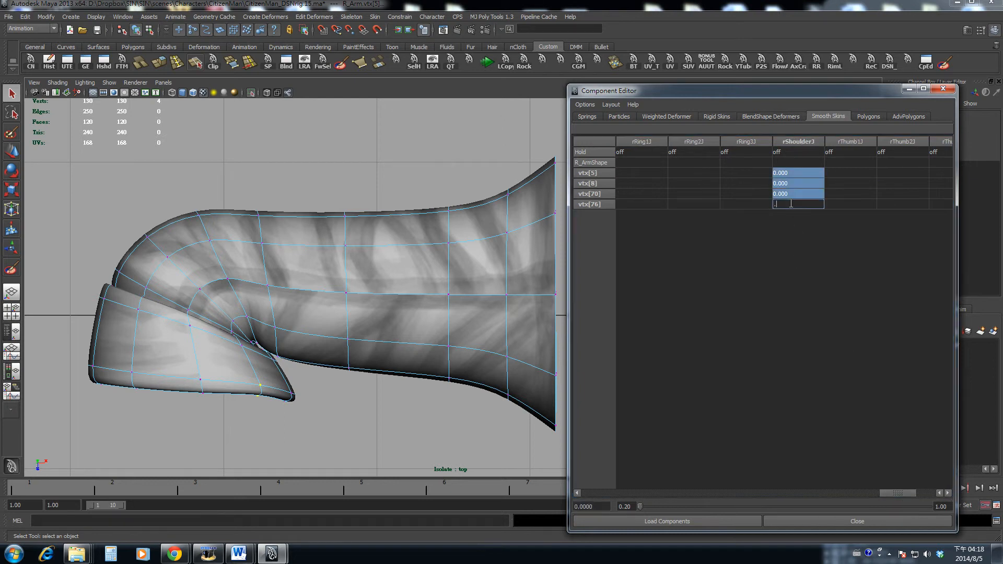
{"action": "type", "text": "05"}
{"action": "key", "text": "Return"}
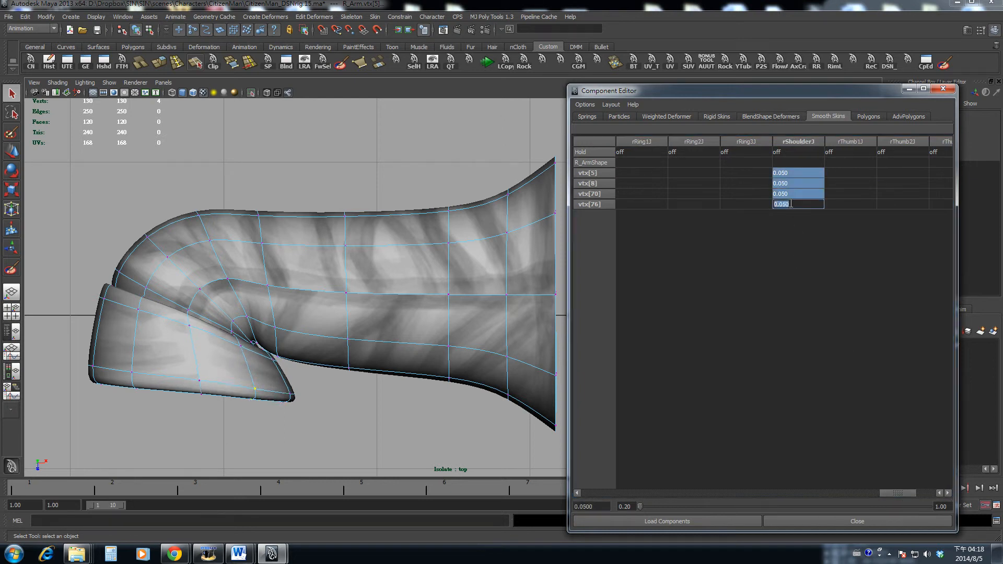
Select the vertices at the middle of the cuff's hand-side edge and set their rShoulderJ weight to 0.05.
{"action": "middle_click_drag", "start_coordinate": [256, 364], "coordinate": [299, 373], "text": "alt"}
{"action": "left_click_drag", "start_coordinate": [229, 380], "coordinate": [258, 416]}
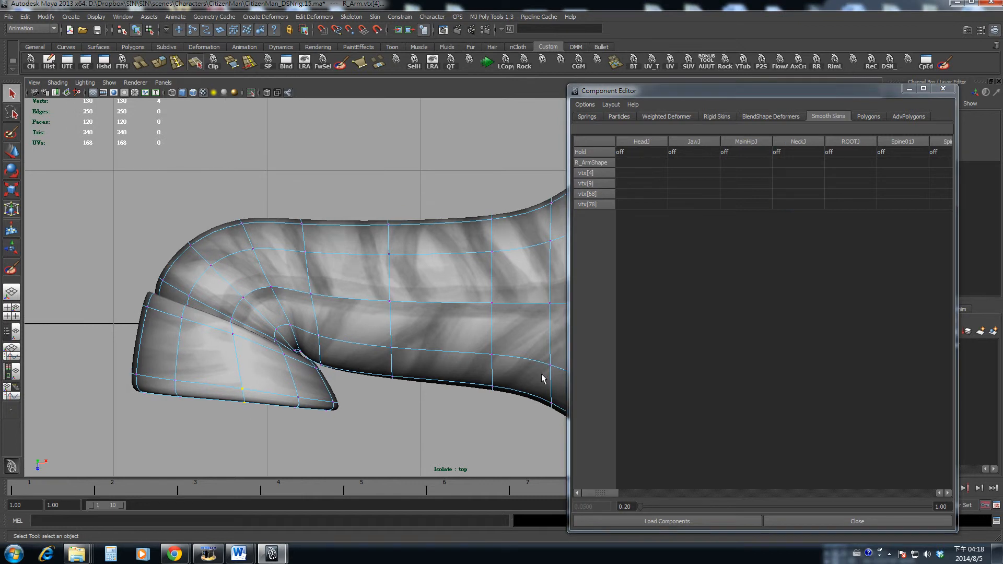
{"action": "left_click", "coordinate": [681, 493]}
{"action": "left_click_drag", "start_coordinate": [657, 492], "coordinate": [907, 493]}
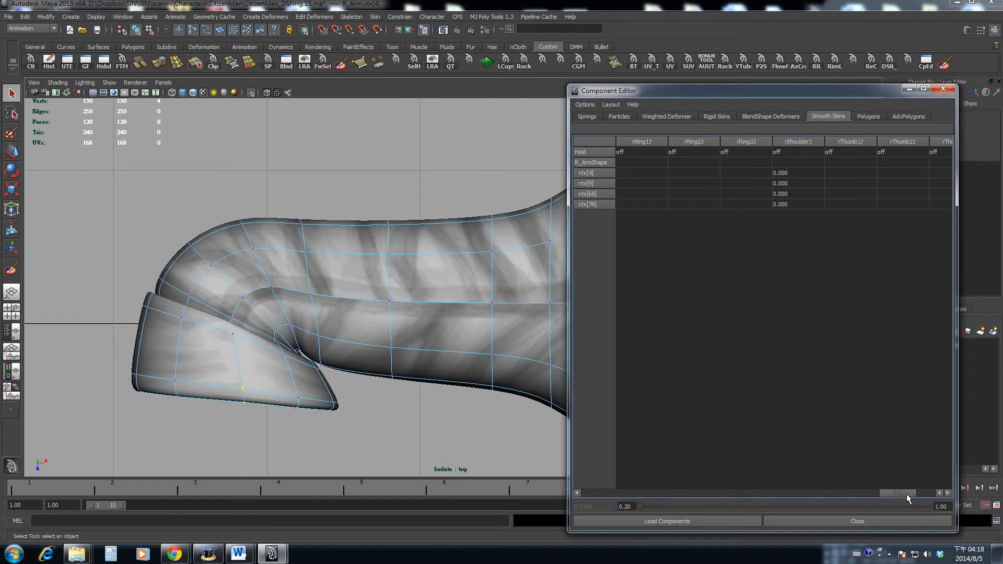
{"action": "left_click_drag", "start_coordinate": [792, 174], "coordinate": [789, 209]}
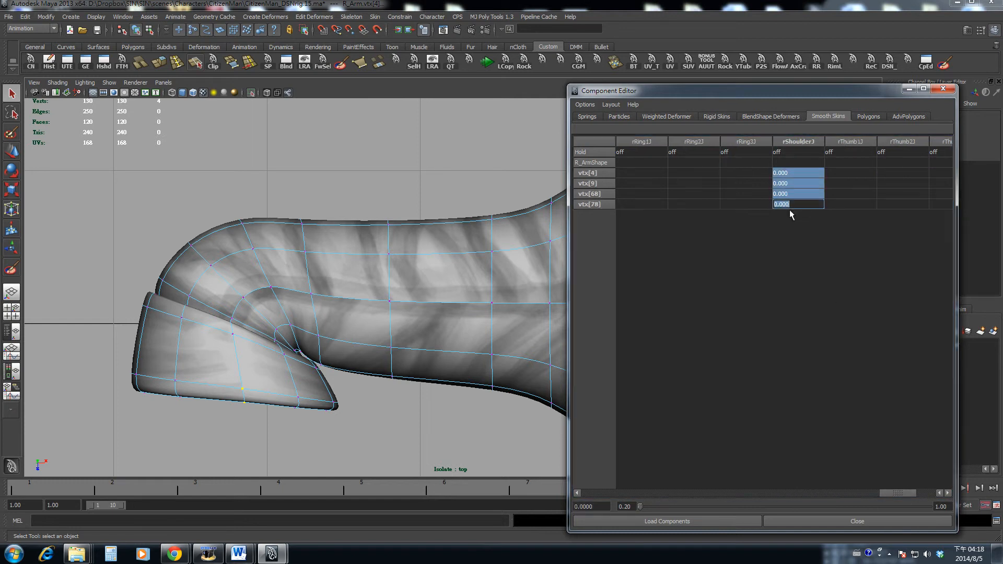
{"action": "type", "text": ".05"}
{"action": "key", "text": "Return"}
Return to object selection, turn off isolation of the right arm and show the whole character in the perspective view.
{"action": "scroll", "coordinate": [343, 207], "scroll_direction": "down", "scroll_amount": 5}
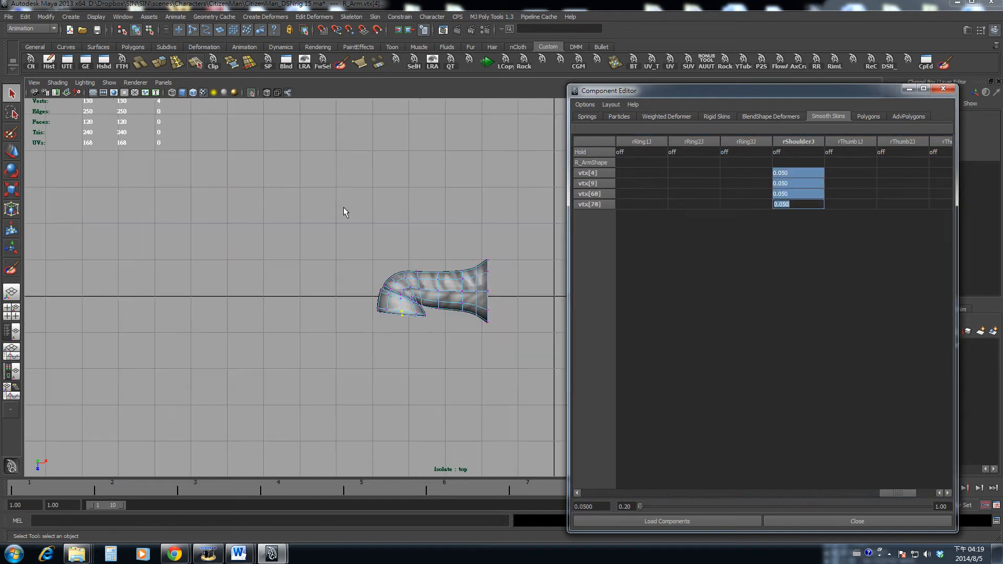
{"action": "left_click", "coordinate": [362, 276]}
{"action": "key", "text": "F8"}
{"action": "left_click", "coordinate": [324, 263]}
{"action": "scroll", "coordinate": [428, 303], "scroll_direction": "up", "scroll_amount": 3}
{"action": "middle_click_drag", "start_coordinate": [537, 345], "coordinate": [273, 292], "text": "alt"}
{"action": "scroll", "coordinate": [370, 307], "scroll_direction": "up", "scroll_amount": 1}
{"action": "key", "text": "shift+i"}
{"action": "key", "text": "space"}
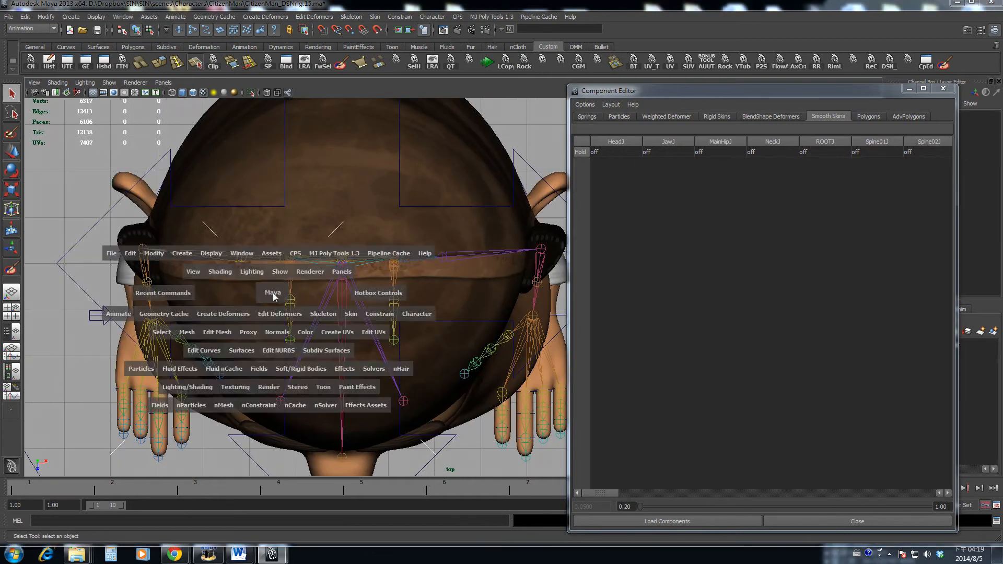
{"action": "left_click_drag", "start_coordinate": [273, 293], "coordinate": [273, 268]}
{"action": "left_click_drag", "start_coordinate": [277, 298], "coordinate": [449, 319], "text": "alt"}
{"action": "middle_click_drag", "start_coordinate": [450, 319], "coordinate": [241, 297], "text": "alt"}
Select the right and left arm meshes together and isolate them.
{"action": "left_click", "coordinate": [305, 275]}
{"action": "right_click_drag", "start_coordinate": [305, 275], "coordinate": [161, 277], "text": "alt"}
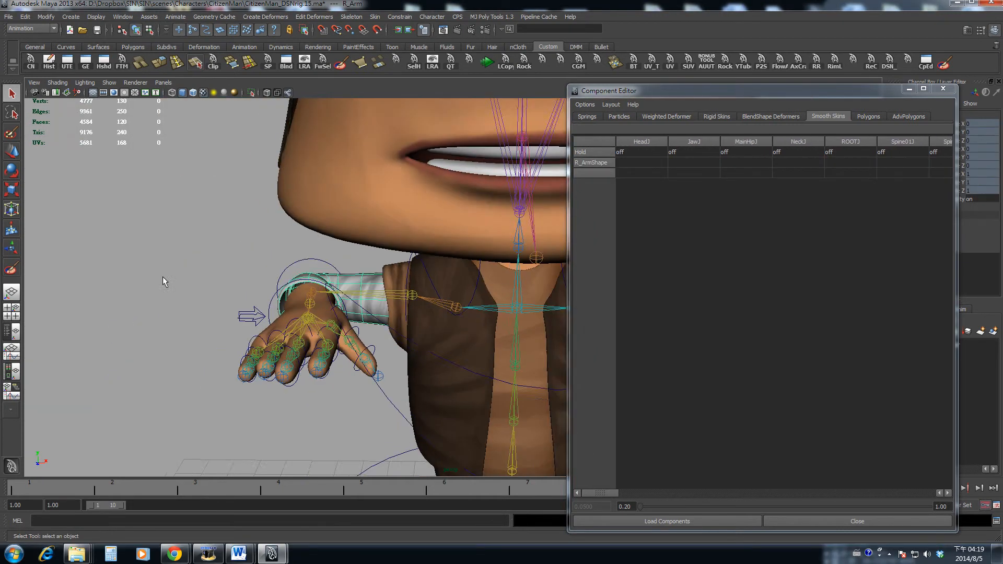
{"action": "middle_click_drag", "start_coordinate": [536, 292], "coordinate": [312, 292], "text": "alt"}
{"action": "left_click", "coordinate": [456, 283], "text": "shift"}
{"action": "key", "text": "shift+i"}
{"action": "key", "text": "space"}
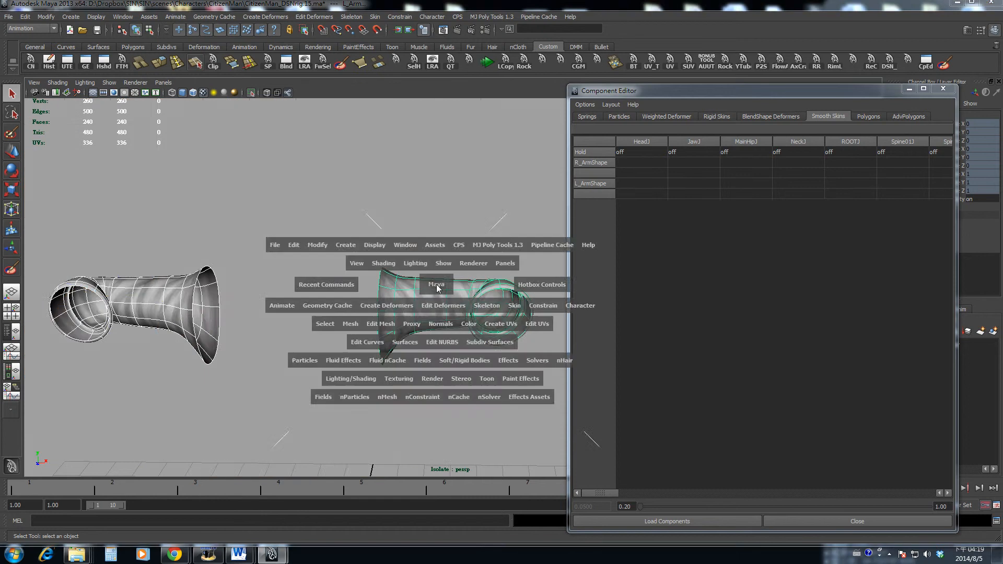
Minimize the Component Editor and compare both bent arms in the top view with and without wireframe on shaded.
{"action": "left_click_drag", "start_coordinate": [437, 287], "coordinate": [374, 287]}
{"action": "left_click", "coordinate": [910, 90]}
{"action": "middle_click_drag", "start_coordinate": [341, 261], "coordinate": [471, 291], "text": "alt"}
{"action": "left_click", "coordinate": [459, 270]}
{"action": "right_click_drag", "start_coordinate": [471, 291], "coordinate": [634, 302], "text": "alt"}
{"action": "left_click", "coordinate": [638, 300]}
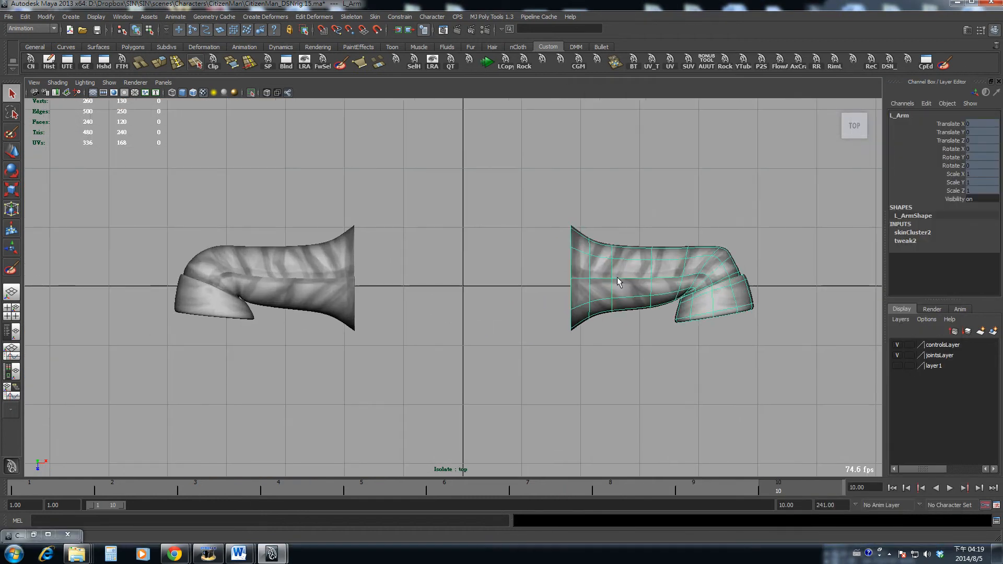
{"action": "middle_click_drag", "start_coordinate": [617, 277], "coordinate": [617, 283], "text": "alt"}
{"action": "key", "text": "alt+5"}
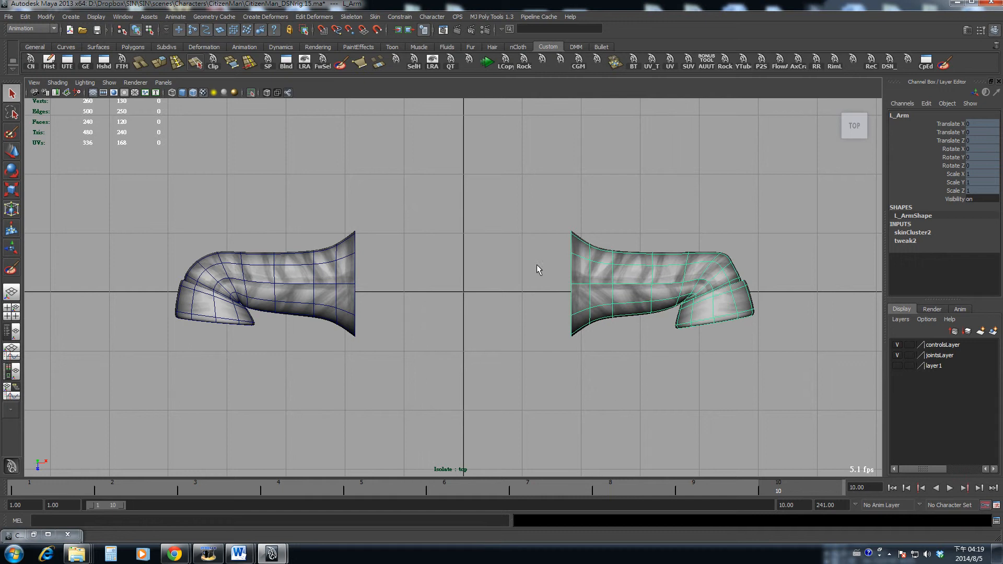
{"action": "left_click", "coordinate": [474, 248]}
{"action": "right_click_drag", "start_coordinate": [446, 324], "coordinate": [581, 313], "text": "alt"}
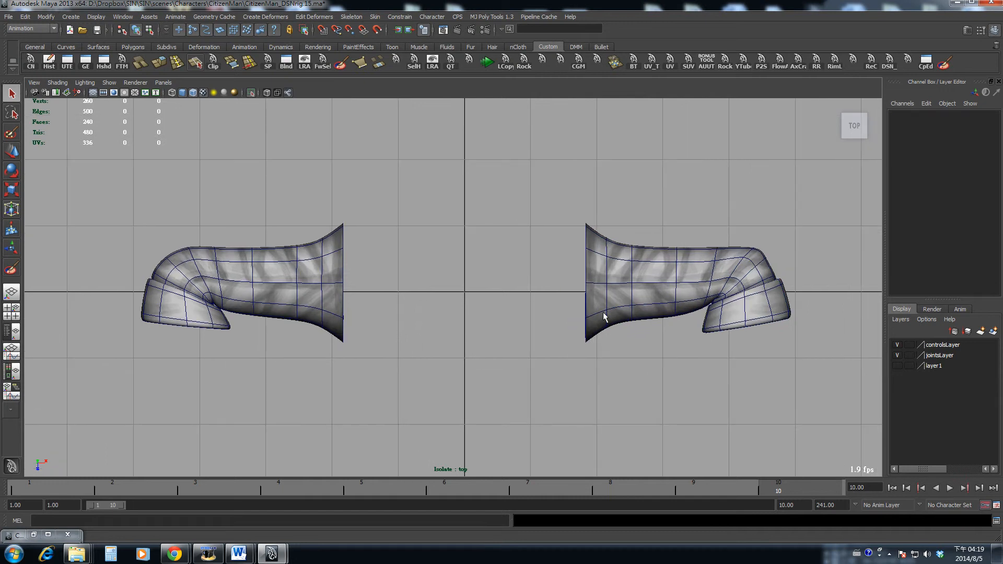
{"action": "left_click", "coordinate": [604, 317]}
{"action": "middle_click_drag", "start_coordinate": [627, 326], "coordinate": [572, 337], "text": "alt"}
{"action": "left_click", "coordinate": [397, 321]}
{"action": "middle_click_drag", "start_coordinate": [397, 321], "coordinate": [419, 322], "text": "alt"}
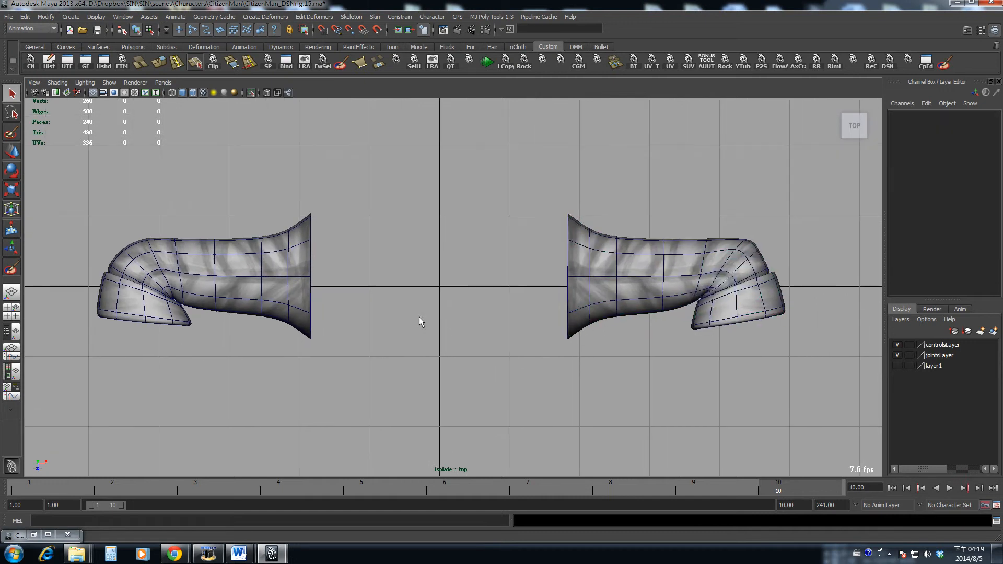
{"action": "key", "text": "alt+5"}
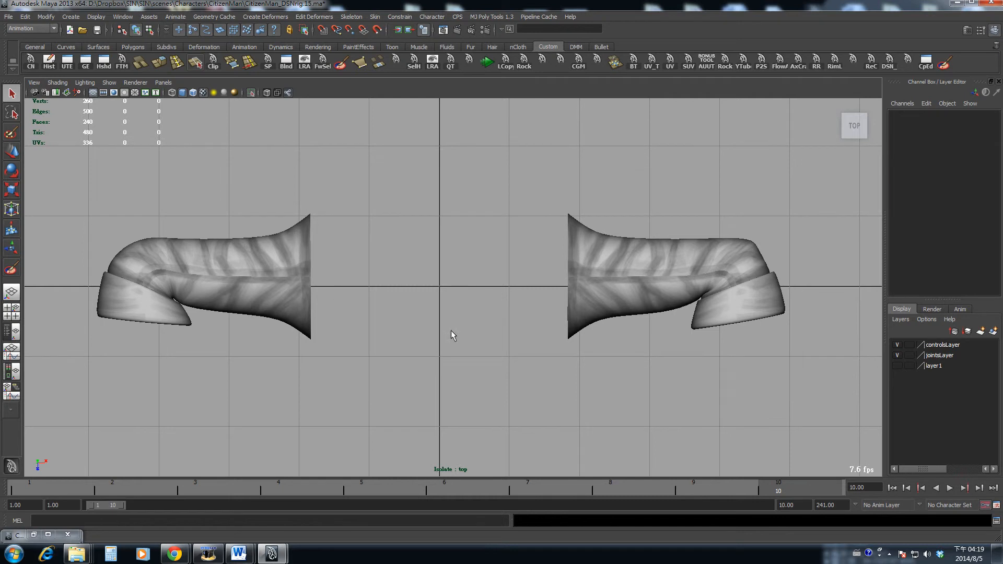
Scrub the left arm to frame 6 and select the two vertices at the inside of its elbow.
{"action": "left_click", "coordinate": [698, 296]}
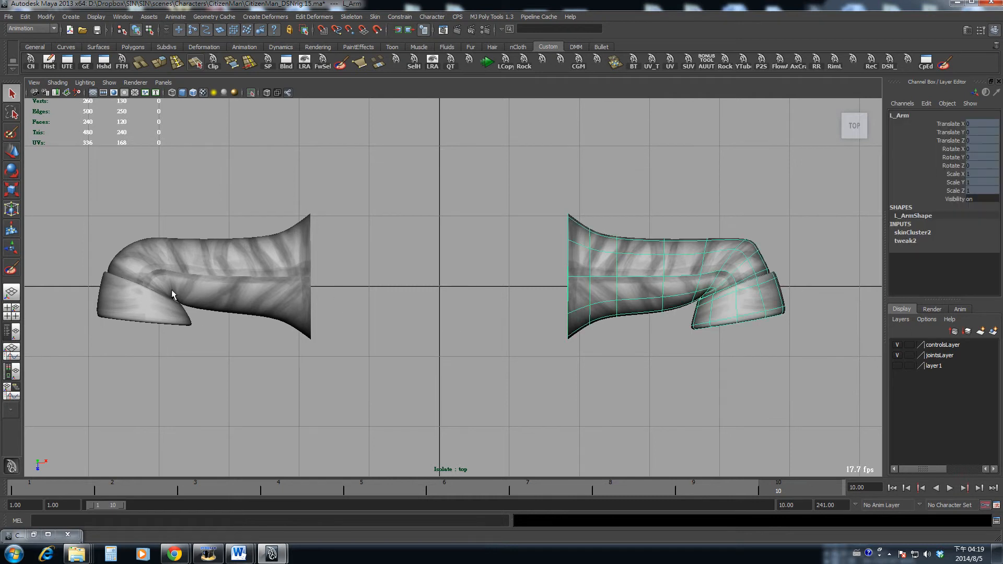
{"action": "left_click_drag", "start_coordinate": [695, 495], "coordinate": [425, 475]}
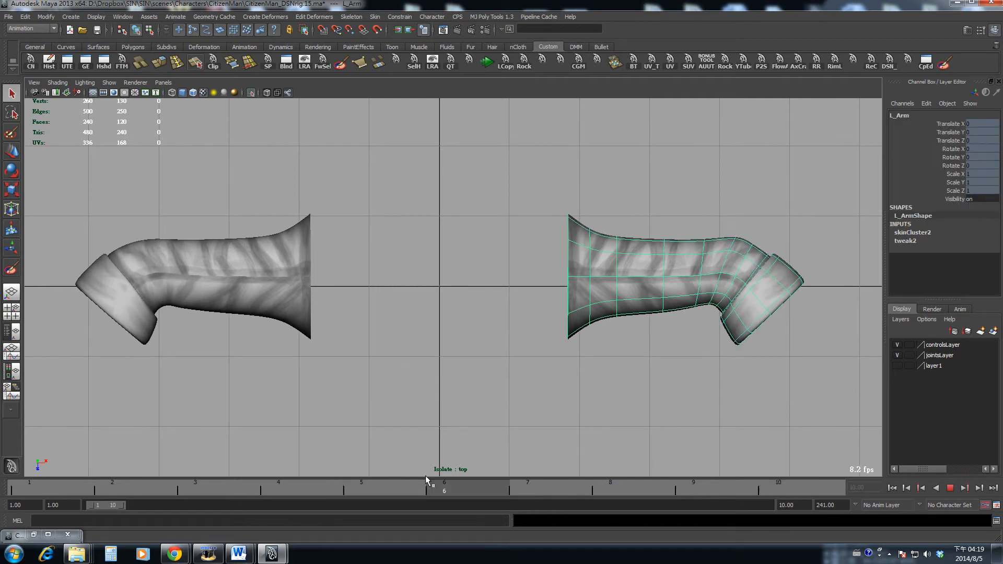
{"action": "key", "text": "F8"}
{"action": "left_click_drag", "start_coordinate": [705, 300], "coordinate": [714, 310]}
{"action": "middle_click_drag", "start_coordinate": [701, 309], "coordinate": [635, 332], "text": "alt"}
{"action": "scroll", "coordinate": [635, 331], "scroll_direction": "up", "scroll_amount": 2}
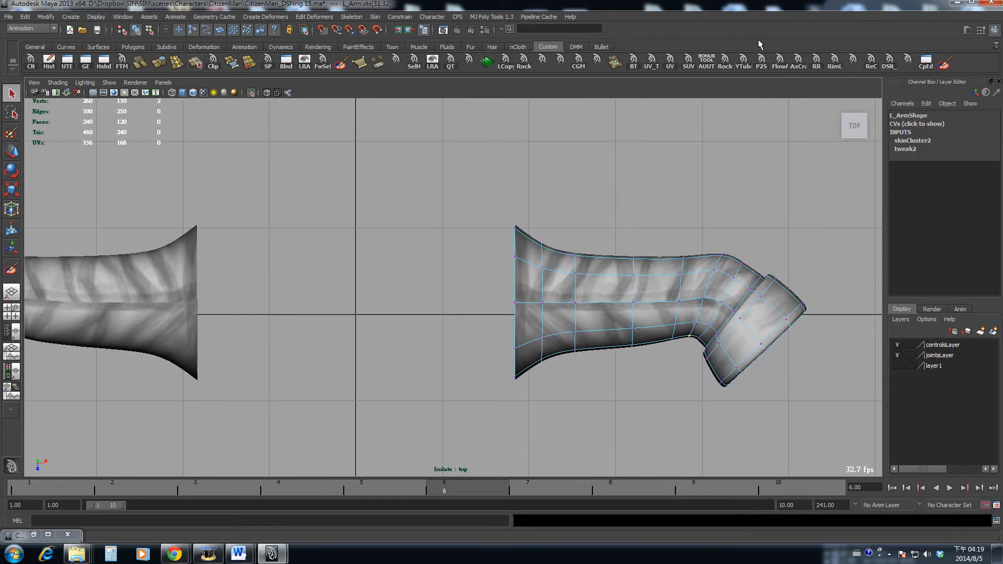
Load the two inner-elbow vertices in the Component Editor, hide the zero-weight columns and frame the left arm beside it.
{"action": "left_click", "coordinate": [926, 62]}
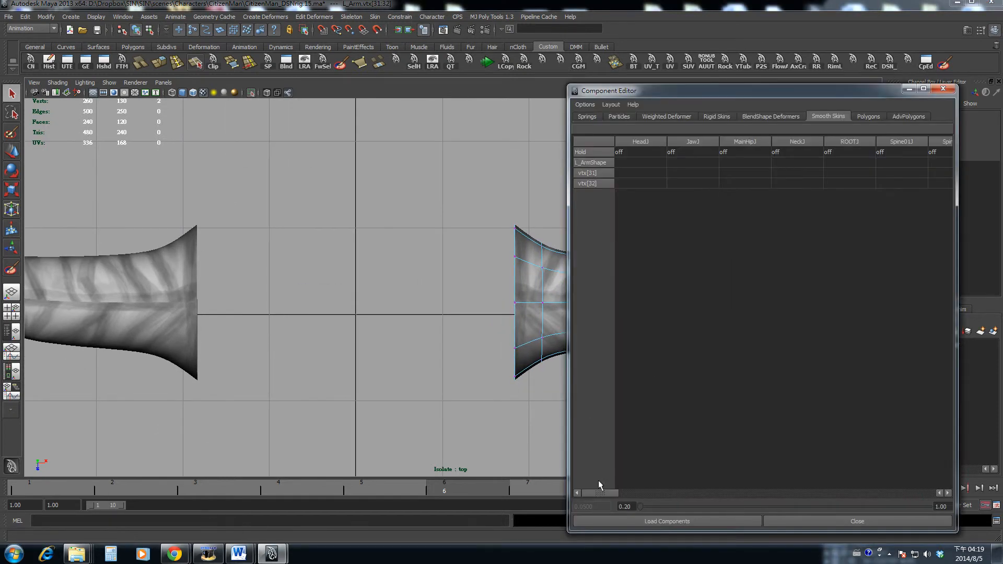
{"action": "left_click", "coordinate": [585, 104]}
{"action": "left_click", "coordinate": [621, 130]}
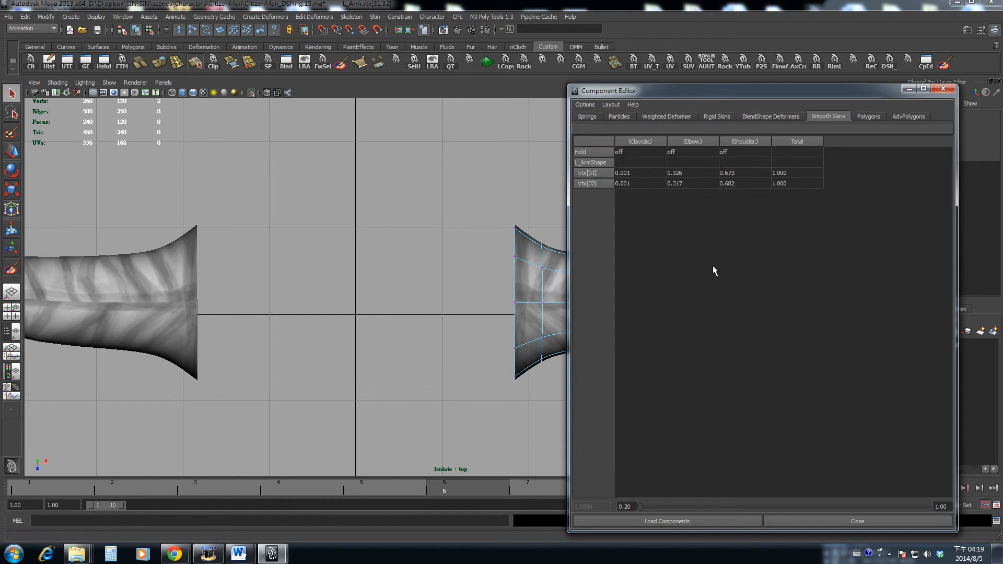
{"action": "middle_click_drag", "start_coordinate": [474, 287], "coordinate": [450, 290], "text": "alt"}
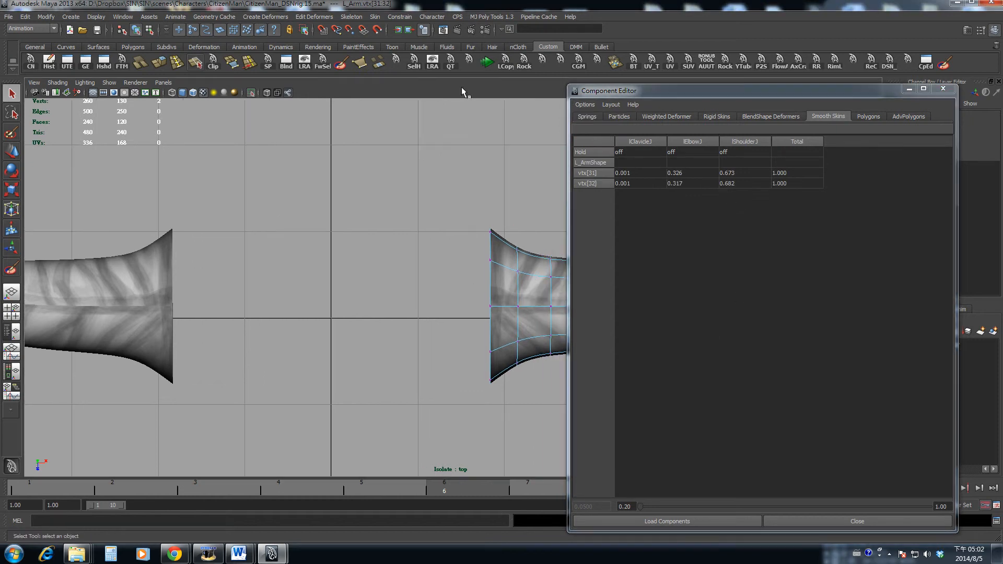
{"action": "right_click_drag", "start_coordinate": [459, 261], "coordinate": [409, 317], "text": "alt"}
{"action": "middle_click_drag", "start_coordinate": [410, 317], "coordinate": [396, 316], "text": "alt"}
{"action": "right_click_drag", "start_coordinate": [396, 315], "coordinate": [483, 360], "text": "alt"}
{"action": "middle_click_drag", "start_coordinate": [484, 361], "coordinate": [391, 340], "text": "alt"}
{"action": "right_click_drag", "start_coordinate": [391, 340], "coordinate": [452, 340], "text": "alt"}
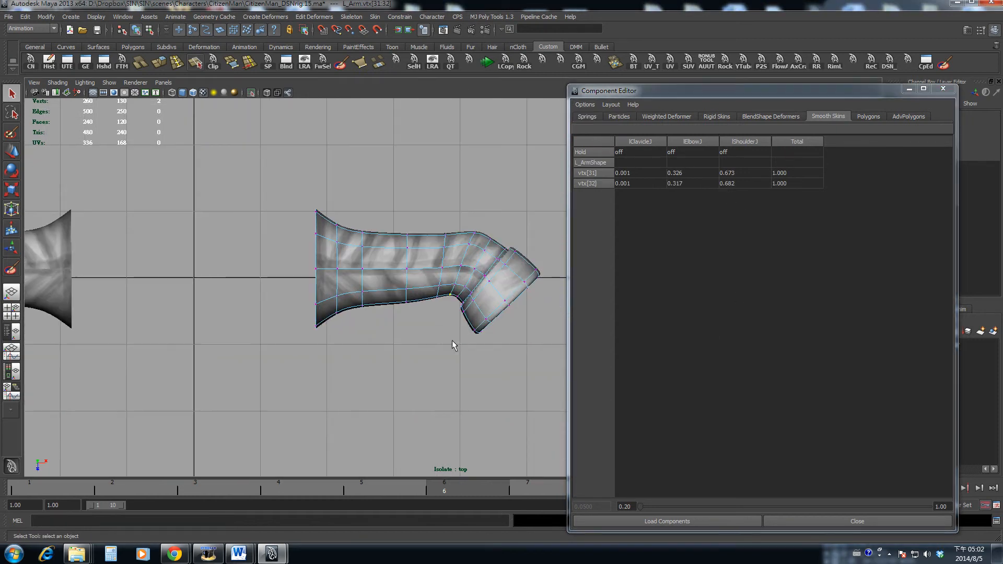
Set the lShoulderJ weight of the left arm's two inner-elbow vertices to 0.6.
{"action": "middle_click_drag", "start_coordinate": [441, 302], "coordinate": [410, 366], "text": "alt"}
{"action": "right_click_drag", "start_coordinate": [409, 365], "coordinate": [468, 369], "text": "alt"}
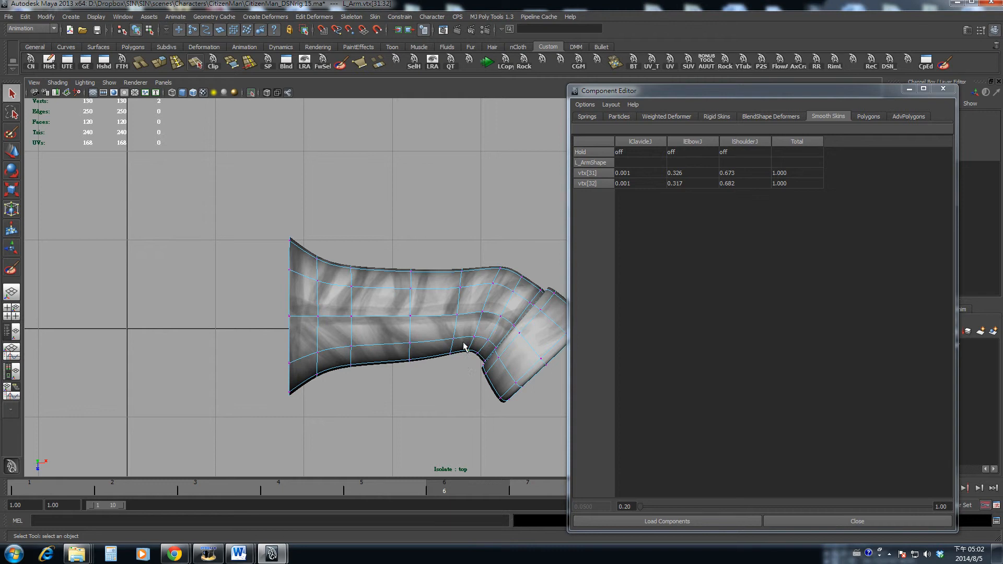
{"action": "left_click_drag", "start_coordinate": [742, 173], "coordinate": [742, 182]}
{"action": "double_click", "coordinate": [741, 183]}
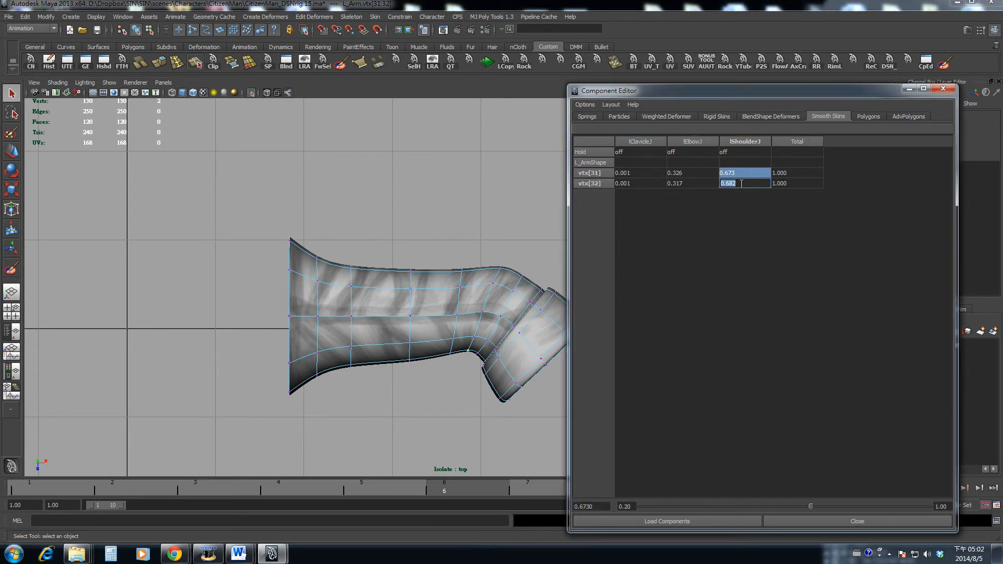
{"action": "type", "text": "0.6"}
{"action": "key", "text": "Return"}
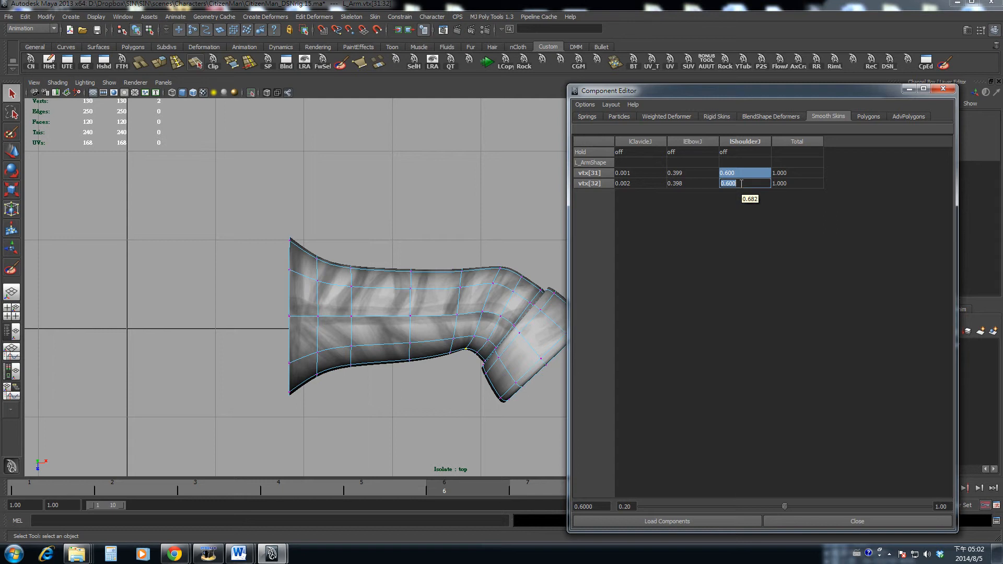
{"action": "mouse_move", "coordinate": [337, 233]}
{"action": "middle_mouse_down", "text": "alt"}
{"action": "mouse_move", "coordinate": [362, 239]}
{"action": "mouse_move", "coordinate": [339, 222]}
{"action": "middle_mouse_up", "text": "alt"}
{"action": "key", "text": "ctrl+z"}
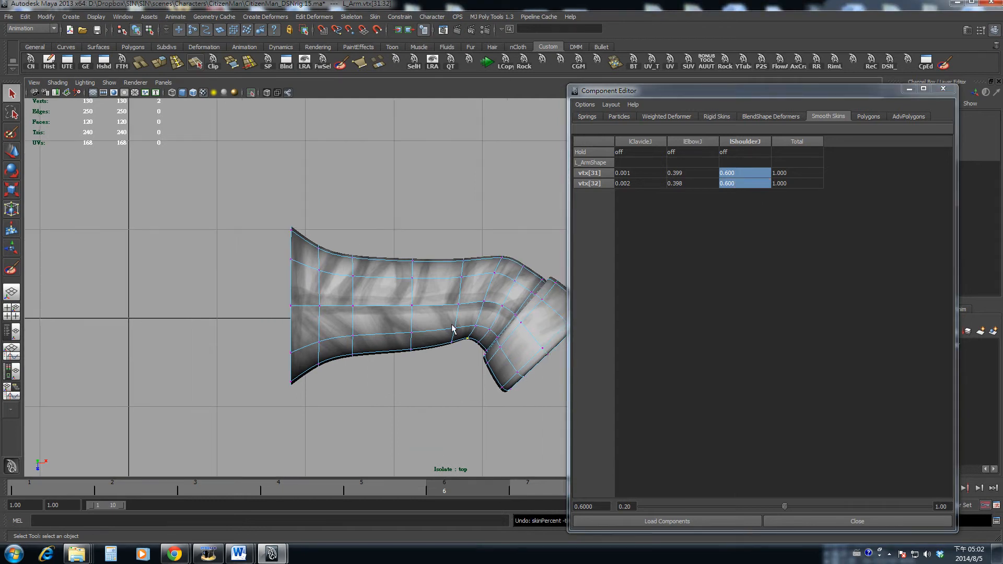
Compare the right arm's bent elbow with the left one and display the right arm's vertices.
{"action": "middle_click_drag", "start_coordinate": [381, 286], "coordinate": [400, 257], "text": "alt"}
{"action": "left_click", "coordinate": [423, 189]}
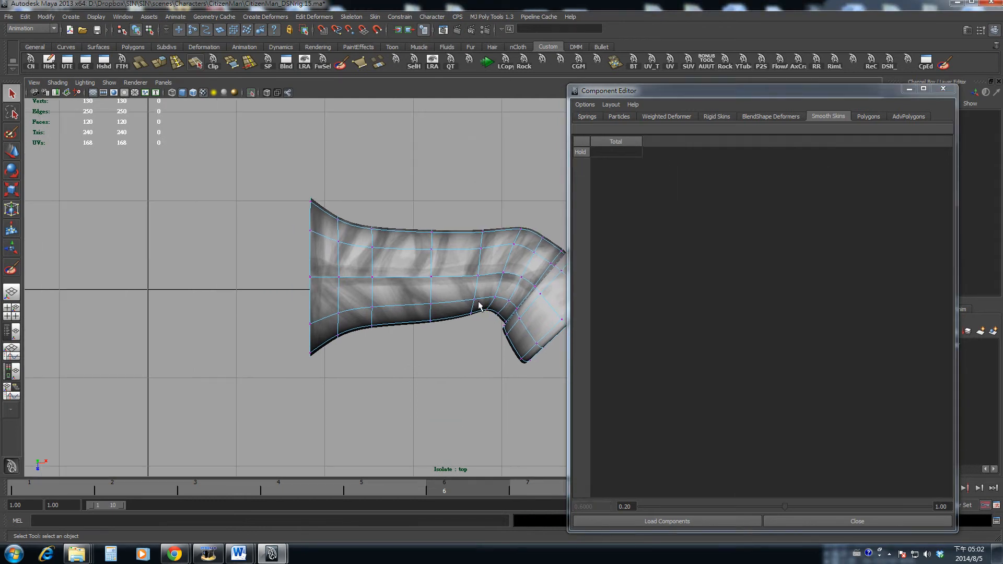
{"action": "left_click_drag", "start_coordinate": [478, 302], "coordinate": [496, 321]}
{"action": "left_click", "coordinate": [411, 252]}
{"action": "middle_click_drag", "start_coordinate": [409, 252], "coordinate": [421, 247], "text": "alt"}
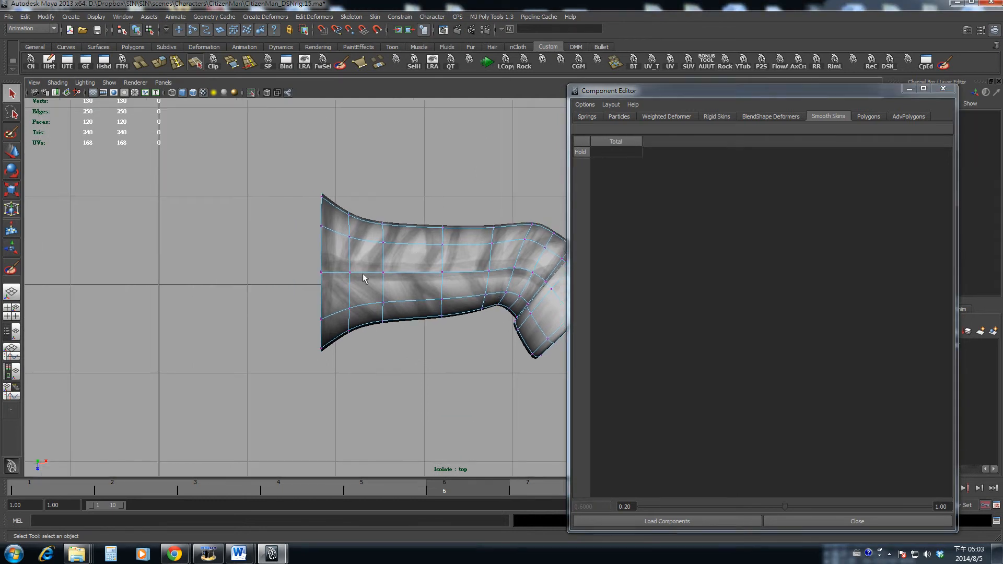
{"action": "middle_click_drag", "start_coordinate": [105, 281], "coordinate": [256, 276], "text": "alt"}
{"action": "middle_click_drag", "start_coordinate": [106, 260], "coordinate": [190, 260], "text": "alt"}
{"action": "left_click", "coordinate": [191, 260]}
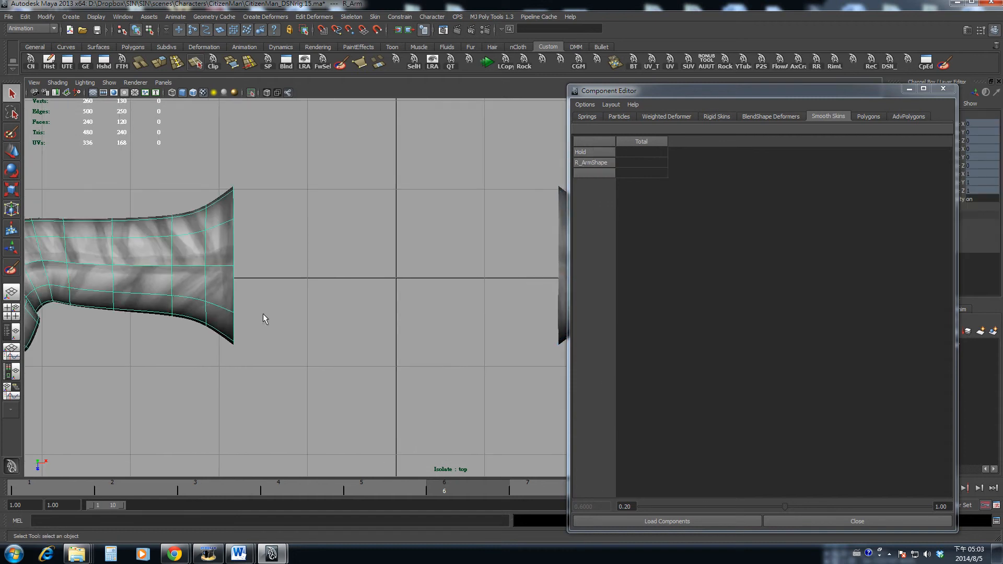
{"action": "middle_click_drag", "start_coordinate": [451, 324], "coordinate": [175, 285], "text": "alt"}
{"action": "middle_click_drag", "start_coordinate": [46, 268], "coordinate": [379, 299], "text": "alt"}
{"action": "middle_click_drag", "start_coordinate": [89, 282], "coordinate": [320, 287], "text": "alt"}
{"action": "right_click_drag", "start_coordinate": [322, 290], "coordinate": [317, 302]}
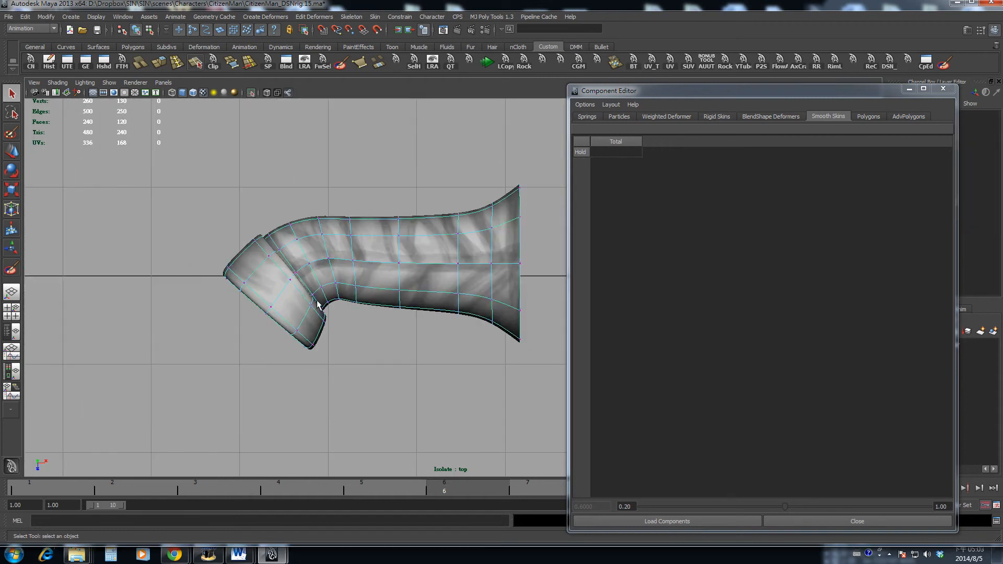
Return to the left arm and reselect its two inner-elbow vertices to check their weights.
{"action": "middle_click_drag", "start_coordinate": [528, 306], "coordinate": [9, 319], "text": "alt"}
{"action": "left_click", "coordinate": [476, 312]}
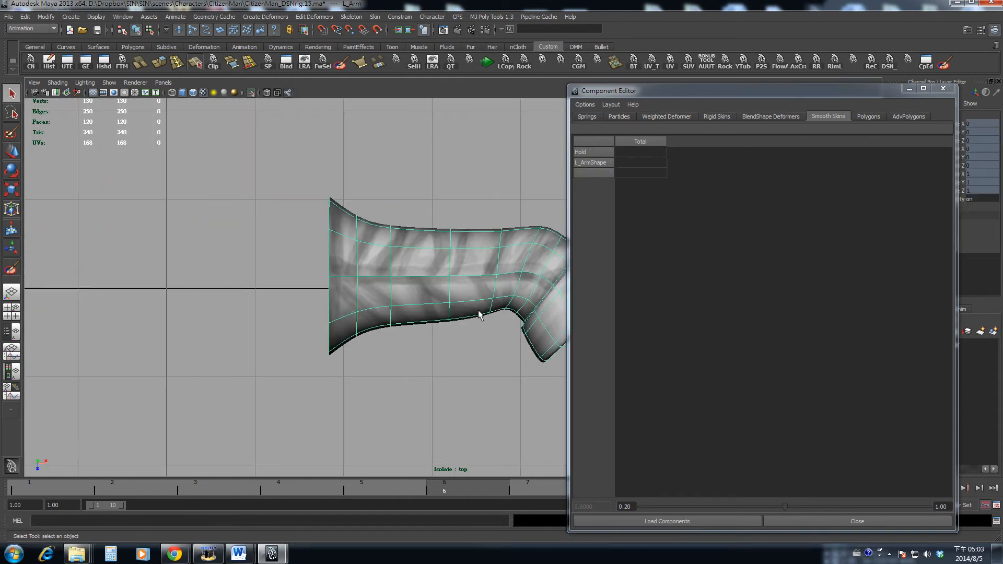
{"action": "right_click_drag", "start_coordinate": [476, 307], "coordinate": [447, 304]}
{"action": "left_click_drag", "start_coordinate": [501, 305], "coordinate": [509, 317]}
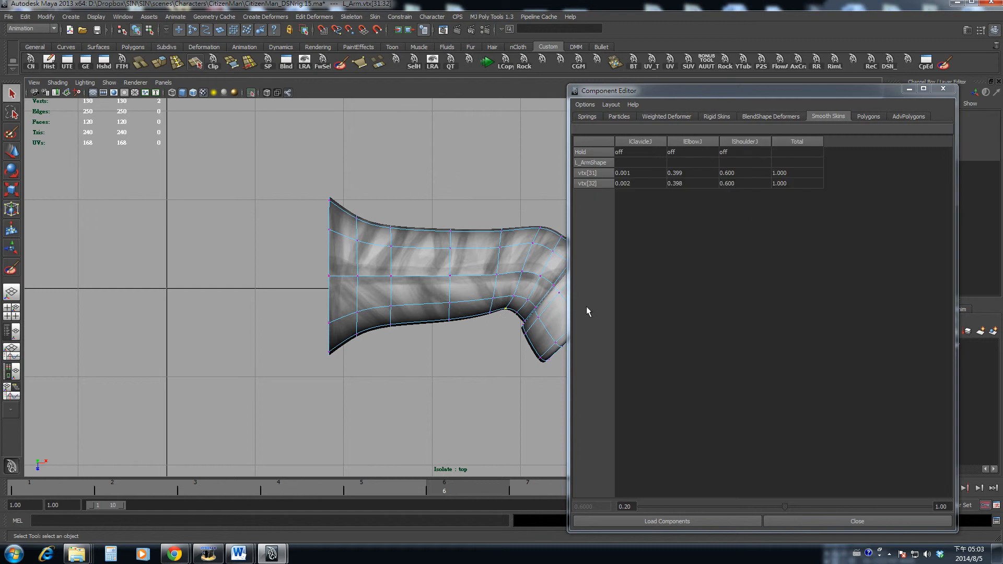
Select the matching two inner-elbow vertices on the right arm and set their rShoulderJ weight to 0.6.
{"action": "middle_click_drag", "start_coordinate": [32, 331], "coordinate": [715, 342], "text": "alt"}
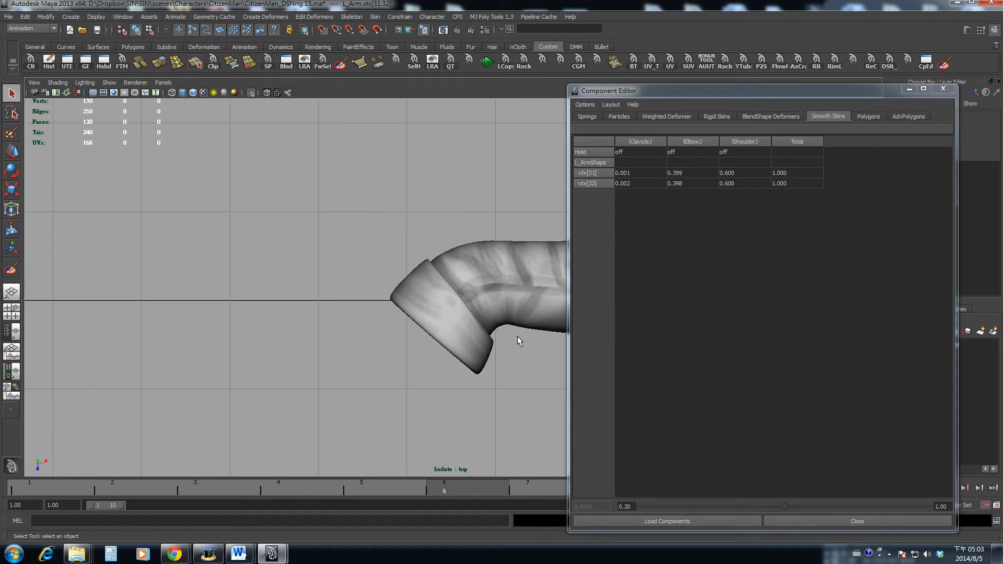
{"action": "left_click", "coordinate": [480, 329]}
{"action": "middle_click_drag", "start_coordinate": [481, 328], "coordinate": [404, 334], "text": "alt"}
{"action": "right_click_drag", "start_coordinate": [428, 323], "coordinate": [401, 323]}
{"action": "left_click_drag", "start_coordinate": [424, 321], "coordinate": [434, 335]}
{"action": "left_click_drag", "start_coordinate": [743, 175], "coordinate": [742, 181]}
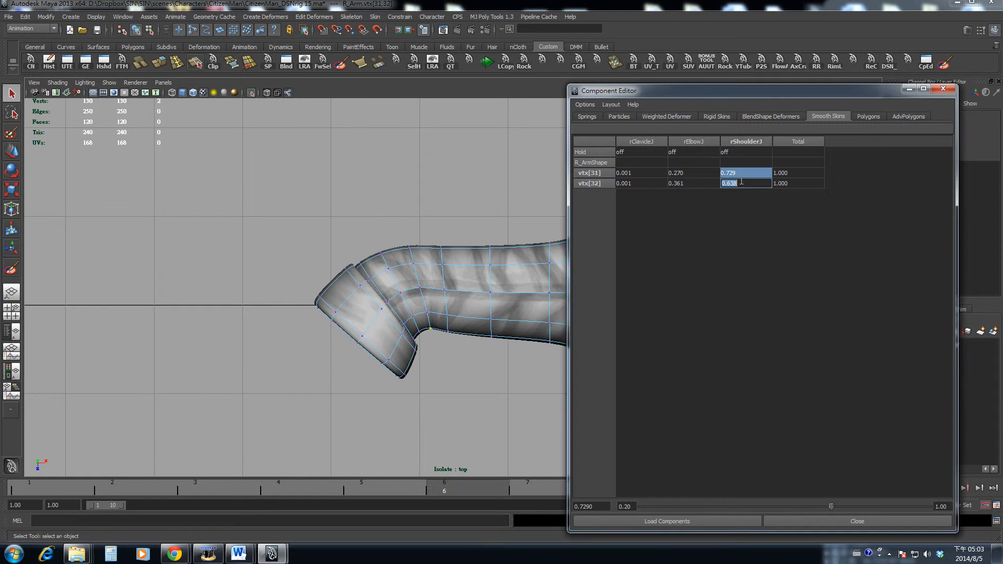
{"action": "type", "text": "0.6"}
{"action": "key", "text": "Return"}
Raise the rShoulderJ weight of the right arm's two inner-elbow vertices to 0.65.
{"action": "left_click", "coordinate": [741, 181]}
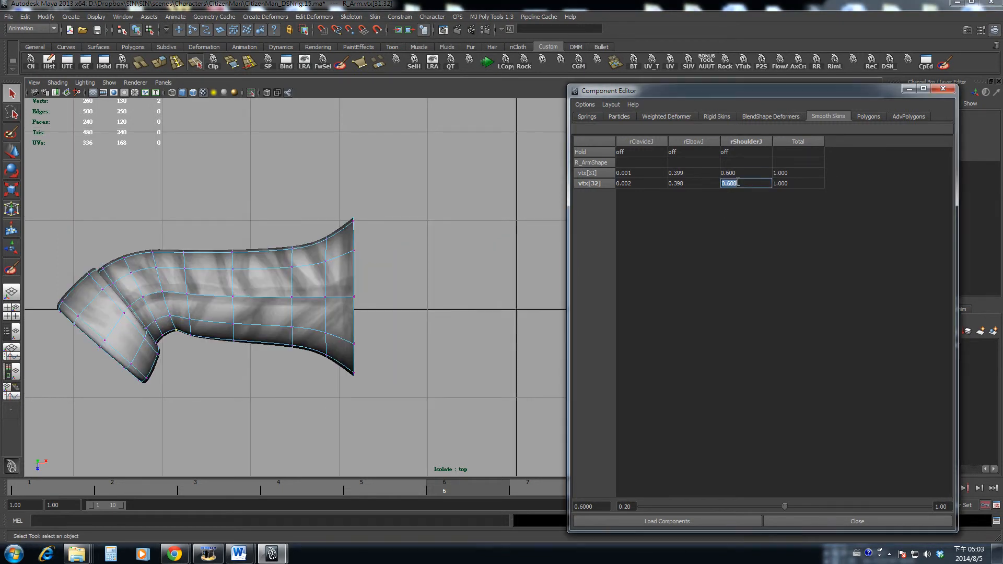
{"action": "left_click_drag", "start_coordinate": [736, 174], "coordinate": [736, 181]}
{"action": "type", "text": ".65"}
{"action": "key", "text": "Return"}
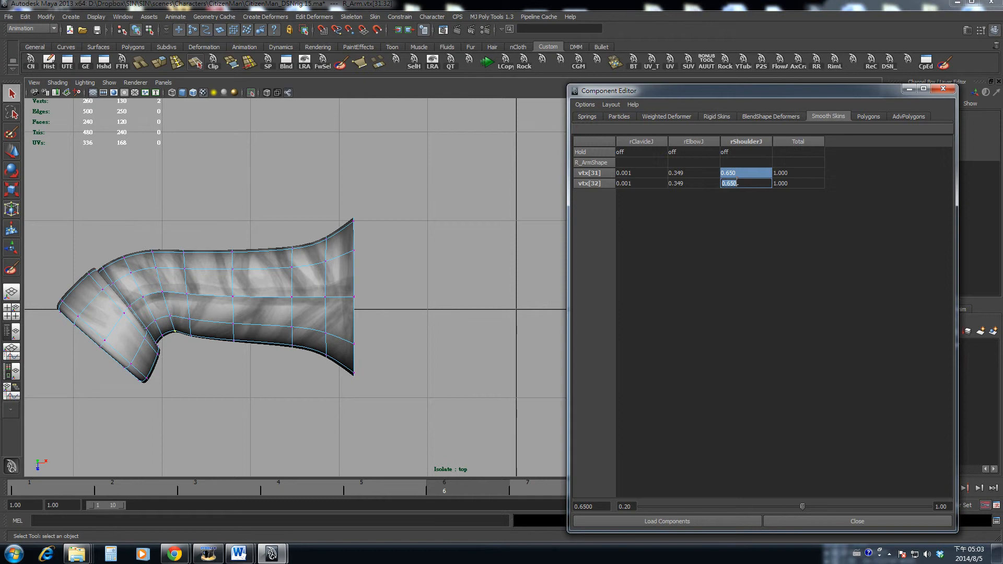
Select the left arm's two inner-elbow vertices and set their lShoulderJ weight to 0.65.
{"action": "middle_click_drag", "start_coordinate": [441, 217], "coordinate": [192, 233], "text": "alt"}
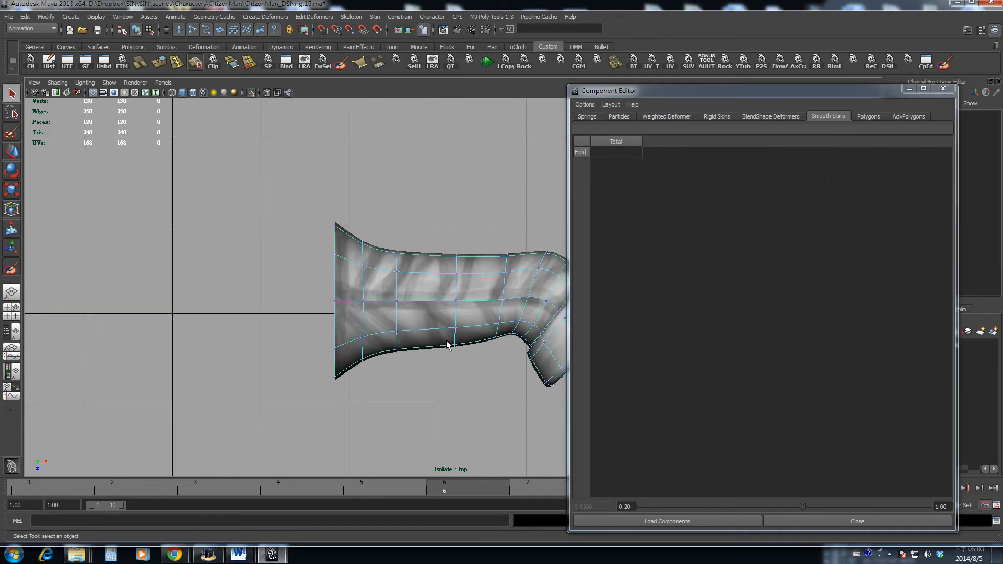
{"action": "left_click_drag", "start_coordinate": [504, 330], "coordinate": [515, 346]}
{"action": "left_click_drag", "start_coordinate": [746, 174], "coordinate": [745, 184]}
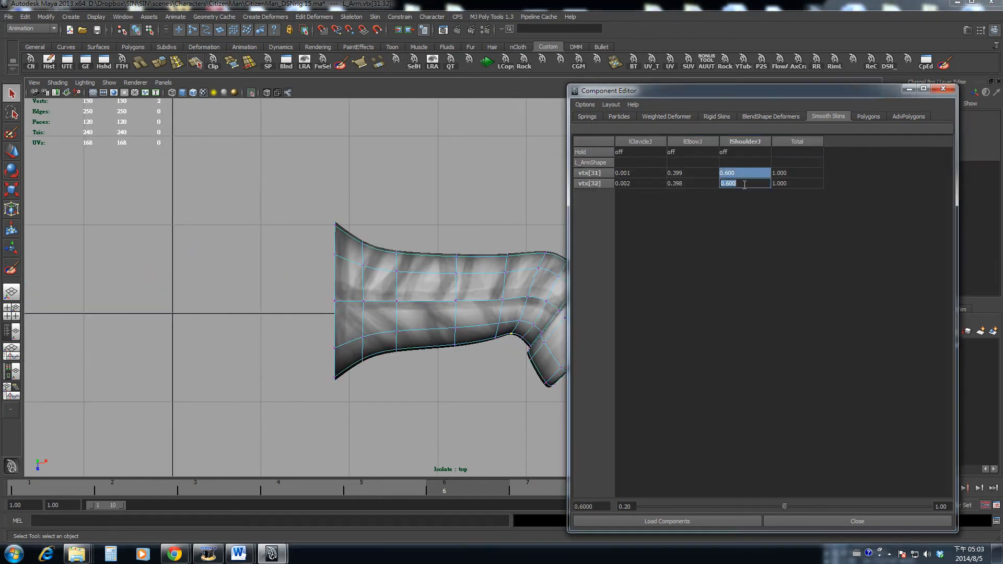
{"action": "type", "text": ".65"}
{"action": "key", "text": "Return"}
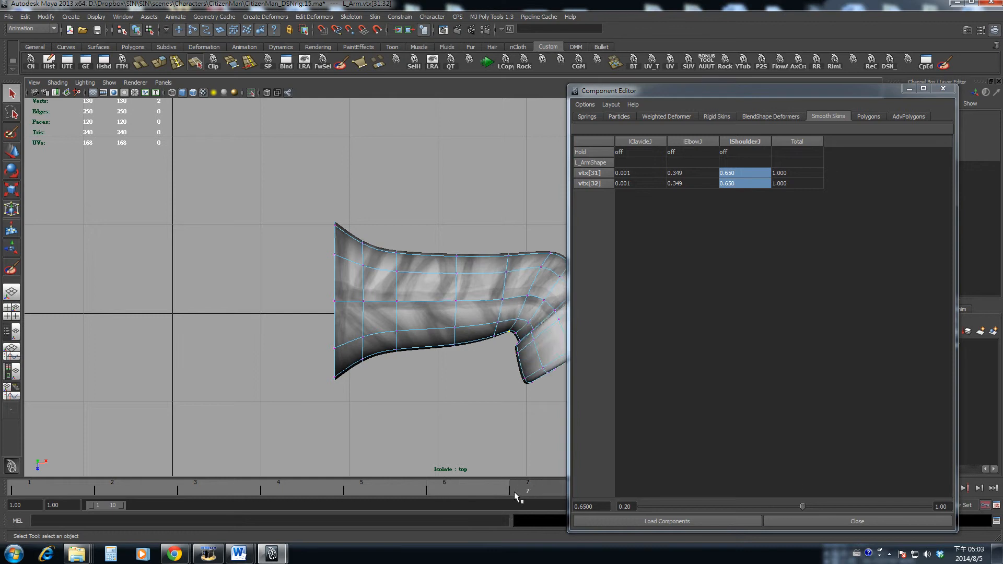
Scrub to a stronger bend to compare both elbows in the top view, and return to frame 6.
{"action": "left_click_drag", "start_coordinate": [513, 493], "coordinate": [922, 483]}
{"action": "middle_click_drag", "start_coordinate": [262, 366], "coordinate": [671, 357], "text": "alt"}
{"action": "middle_click_drag", "start_coordinate": [559, 337], "coordinate": [210, 371], "text": "alt"}
{"action": "left_click", "coordinate": [435, 355]}
{"action": "middle_click_drag", "start_coordinate": [435, 357], "coordinate": [320, 348], "text": "alt"}
{"action": "right_click_drag", "start_coordinate": [320, 348], "coordinate": [455, 383], "text": "alt"}
{"action": "left_click", "coordinate": [459, 492]}
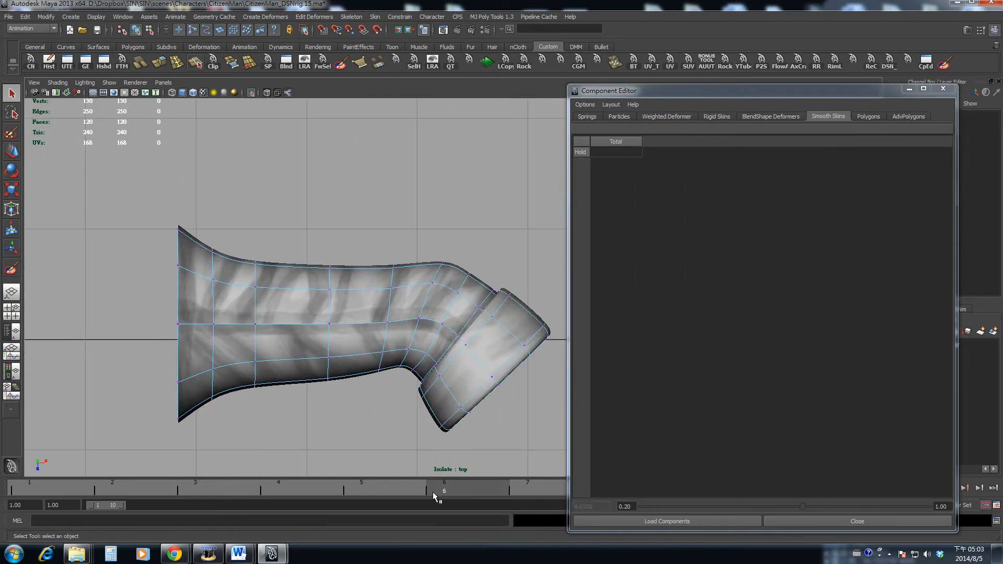
Check the left arm's vertex pair between inner elbow and cuff, and set the matching right pair's rShoulderJ weight to 0.39.
{"action": "left_click_drag", "start_coordinate": [419, 366], "coordinate": [407, 377]}
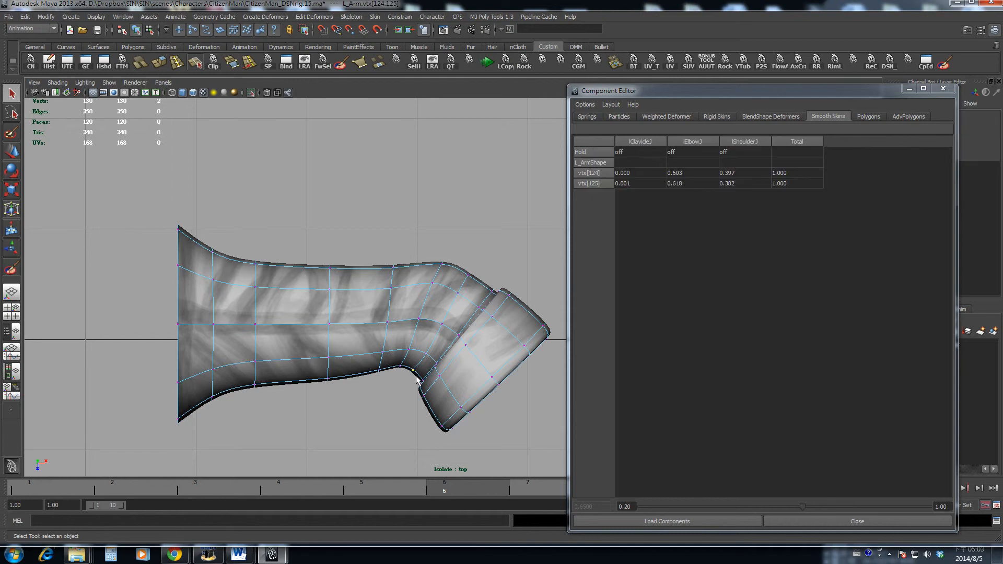
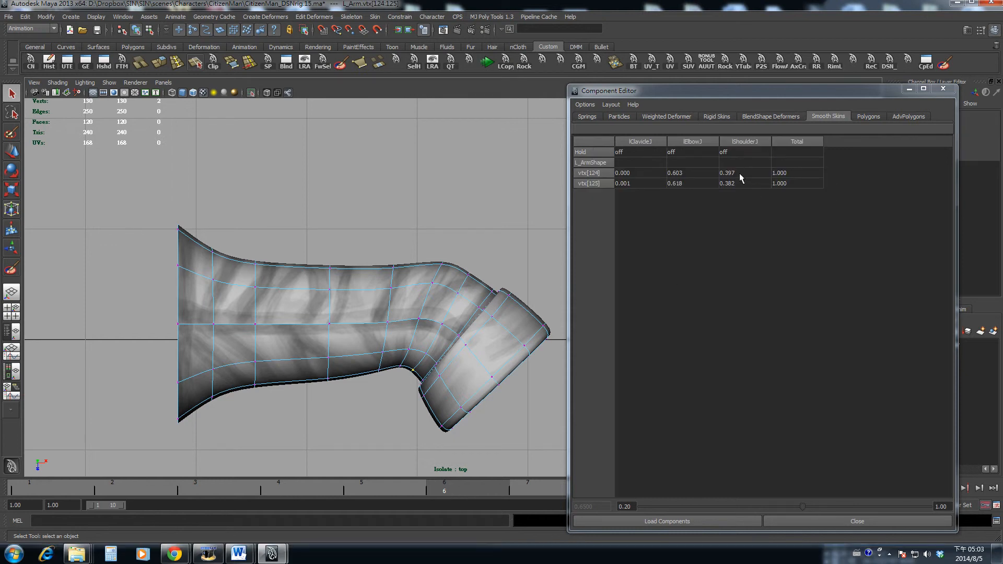
{"action": "middle_click_drag", "start_coordinate": [154, 304], "coordinate": [470, 284], "text": "alt"}
{"action": "middle_click_drag", "start_coordinate": [141, 306], "coordinate": [616, 259], "text": "alt"}
{"action": "right_click_drag", "start_coordinate": [283, 283], "coordinate": [246, 283]}
{"action": "left_click_drag", "start_coordinate": [320, 299], "coordinate": [328, 313]}
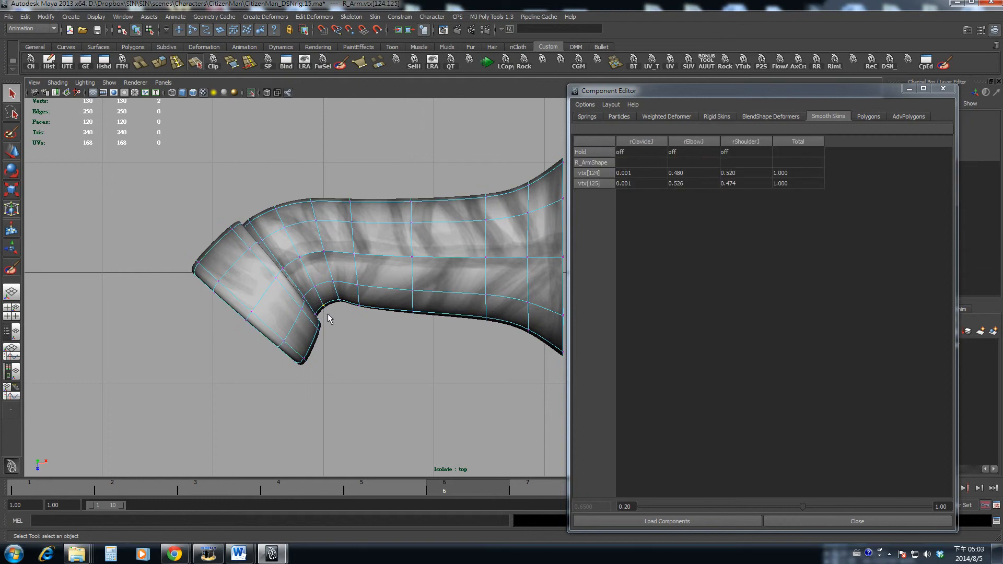
{"action": "left_click_drag", "start_coordinate": [731, 173], "coordinate": [736, 184]}
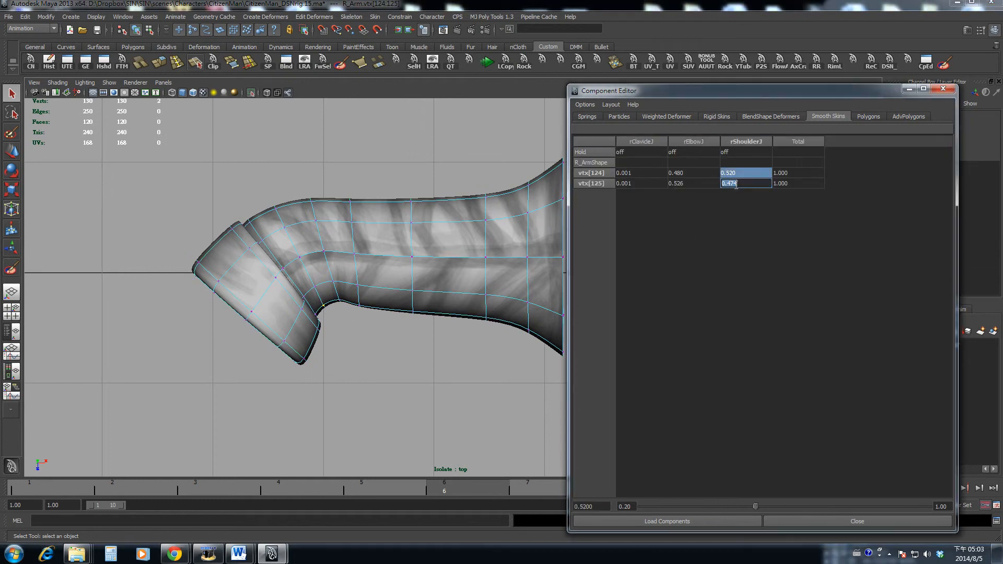
{"action": "type", "text": ".39"}
{"action": "key", "text": "Return"}
Scrub to the sharply bent pose and try rShoulderJ weights of 0.38, 0.33, 0.4 and 0.5 on the selected right-arm pair.
{"action": "left_click_drag", "start_coordinate": [434, 491], "coordinate": [800, 501]}
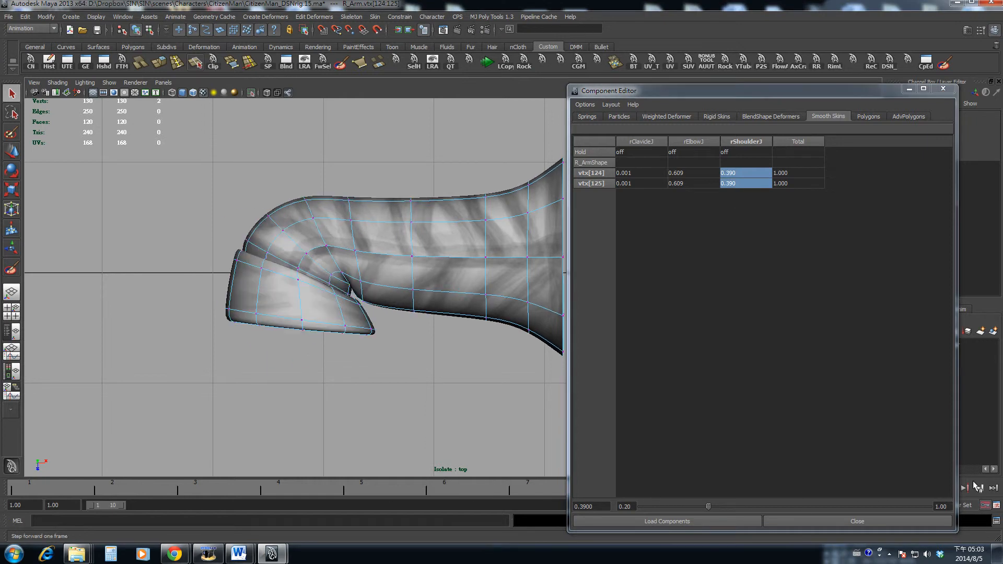
{"action": "left_click_drag", "start_coordinate": [744, 174], "coordinate": [745, 182]}
{"action": "type", "text": "."}
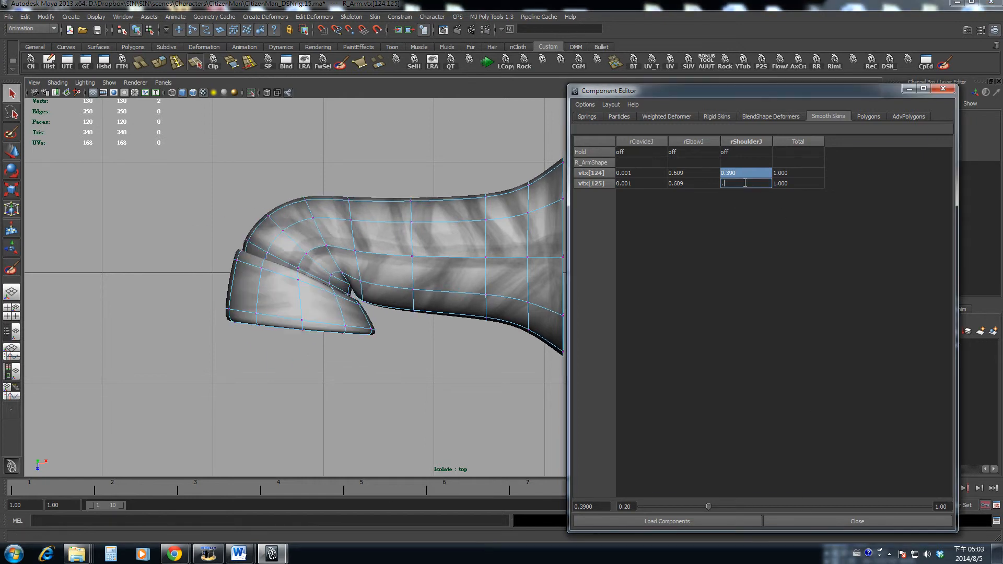
{"action": "type", "text": "38"}
{"action": "key", "text": "Return"}
{"action": "type", "text": ".33"}
{"action": "key", "text": "Return"}
{"action": "type", "text": ".4"}
{"action": "key", "text": "Return"}
{"action": "type", "text": ".5"}
{"action": "key", "text": "Return"}
Set the rClavicleJ weight of the selected right-arm vertex pair to 0.
{"action": "left_click_drag", "start_coordinate": [631, 173], "coordinate": [633, 183]}
{"action": "type", "text": "0"}
{"action": "key", "text": "Return"}
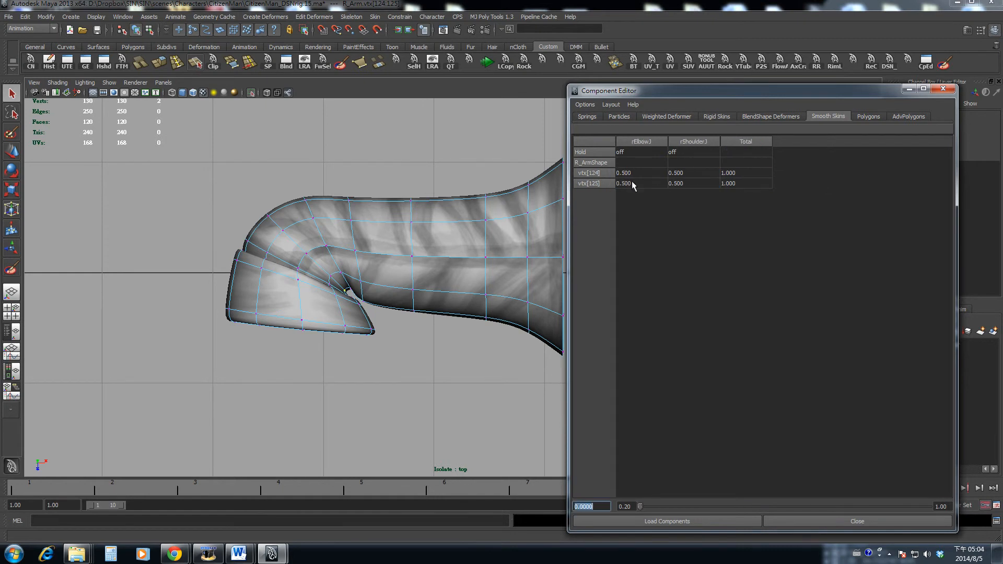
{"action": "middle_click_drag", "start_coordinate": [363, 265], "coordinate": [320, 273], "text": "alt"}
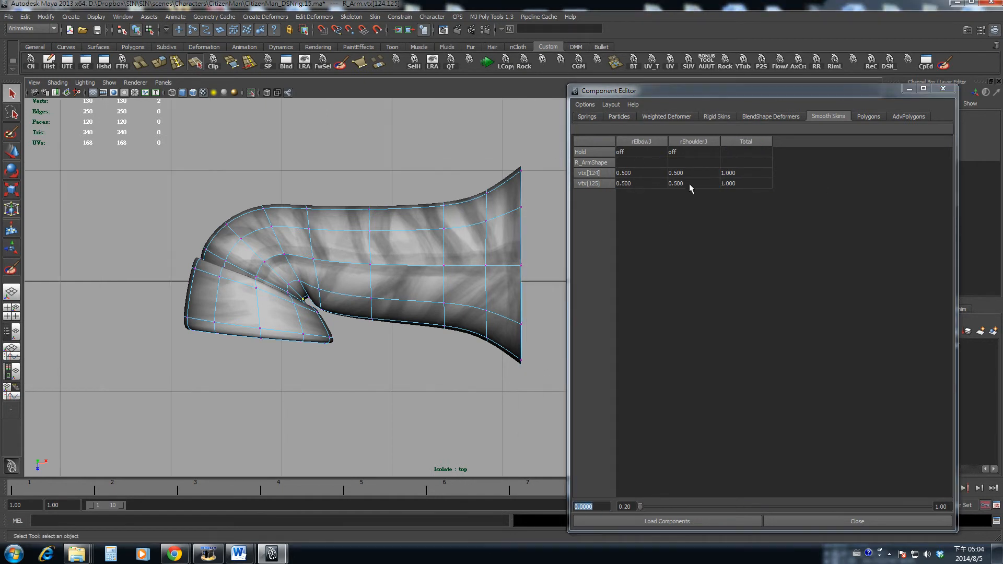
Try an rShoulderJ weight of 0.6 on the same right-arm pair and settle on 0.45.
{"action": "left_click_drag", "start_coordinate": [680, 173], "coordinate": [682, 181]}
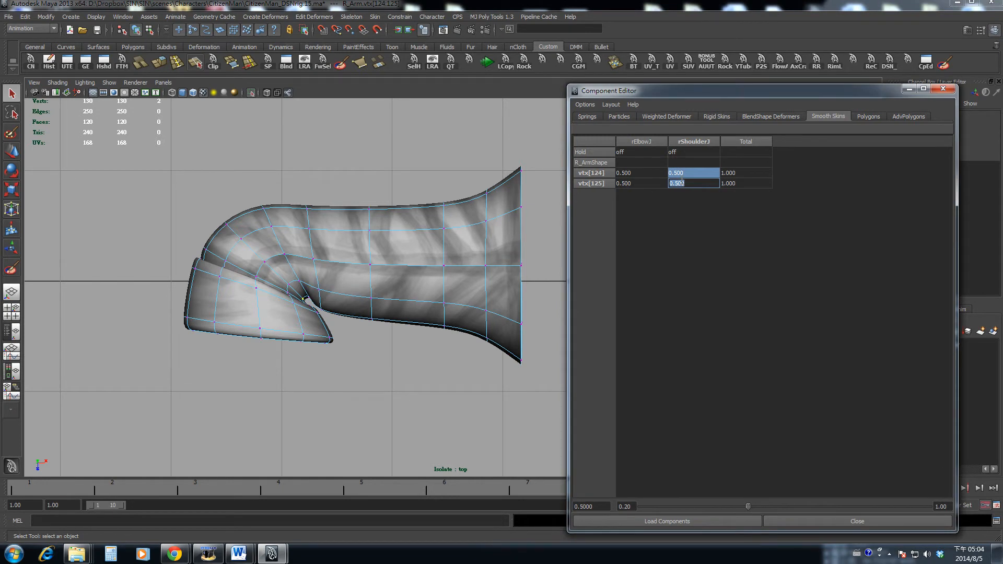
{"action": "type", "text": "0.6"}
{"action": "key", "text": "Return"}
{"action": "type", "text": ".45"}
{"action": "key", "text": "Return"}
Select the single vertex on the upper-arm side of the right elbow crease and set its rClavicleJ weight to 0.
{"action": "middle_click_drag", "start_coordinate": [336, 303], "coordinate": [367, 289], "text": "alt"}
{"action": "scroll", "coordinate": [366, 290], "scroll_direction": "up", "scroll_amount": 4}
{"action": "middle_click_drag", "start_coordinate": [288, 291], "coordinate": [351, 291], "text": "alt"}
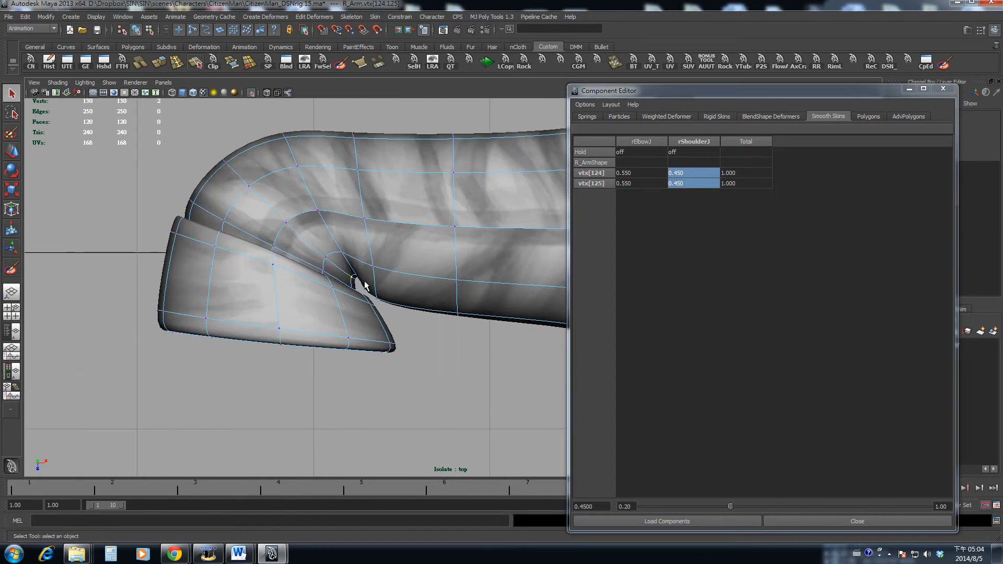
{"action": "left_click", "coordinate": [380, 300]}
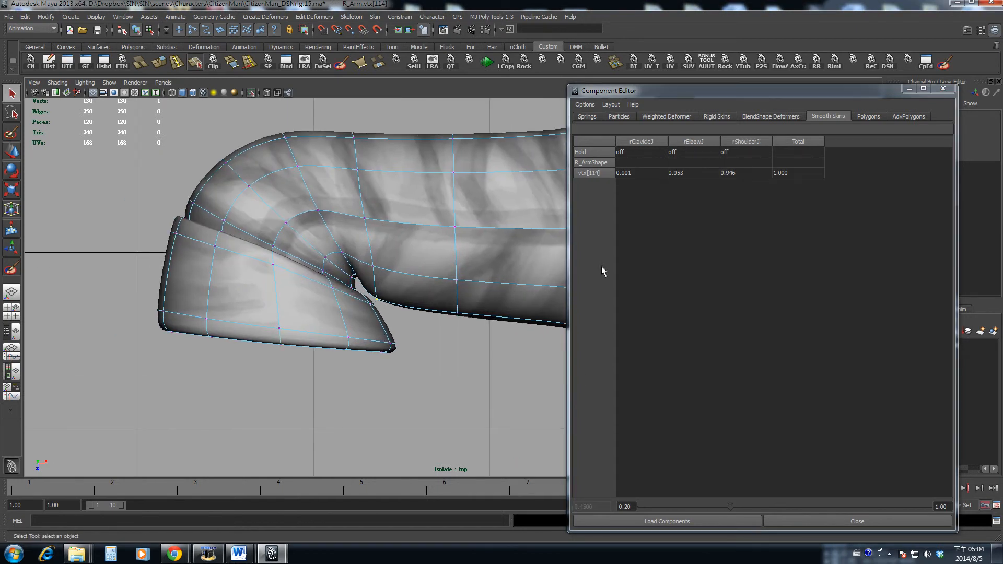
{"action": "left_click", "coordinate": [641, 173]}
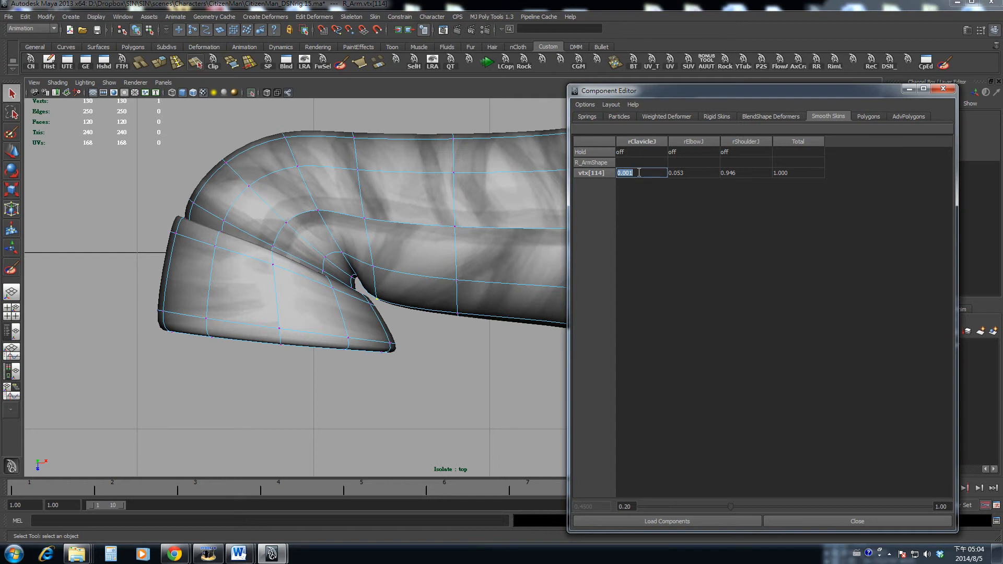
{"action": "type", "text": "0"}
{"action": "key", "text": "Return"}
Try an rShoulderJ weight of 0.8 on the crease vertex and settle on 0.88.
{"action": "left_click", "coordinate": [678, 173]}
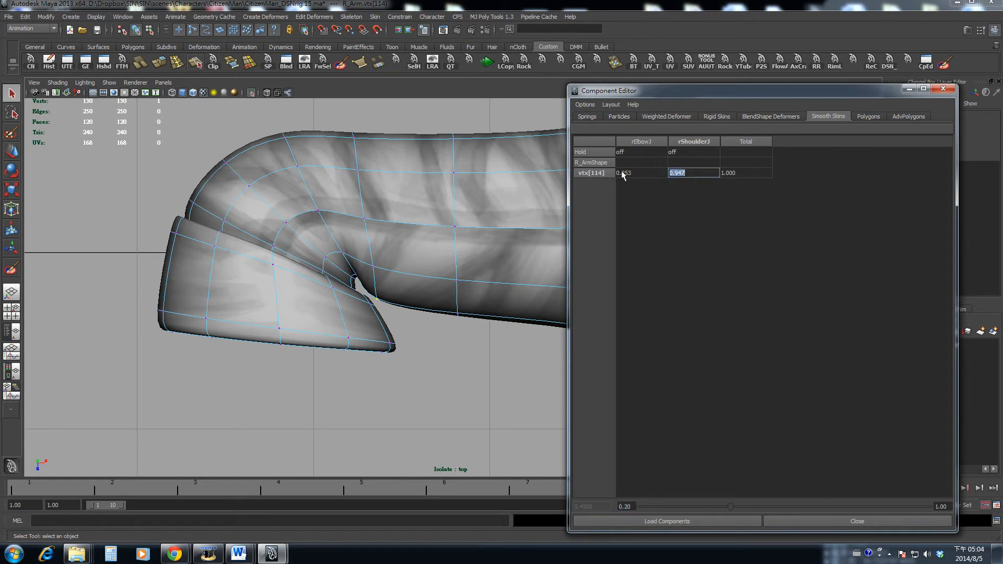
{"action": "type", "text": ".8"}
{"action": "key", "text": "Return"}
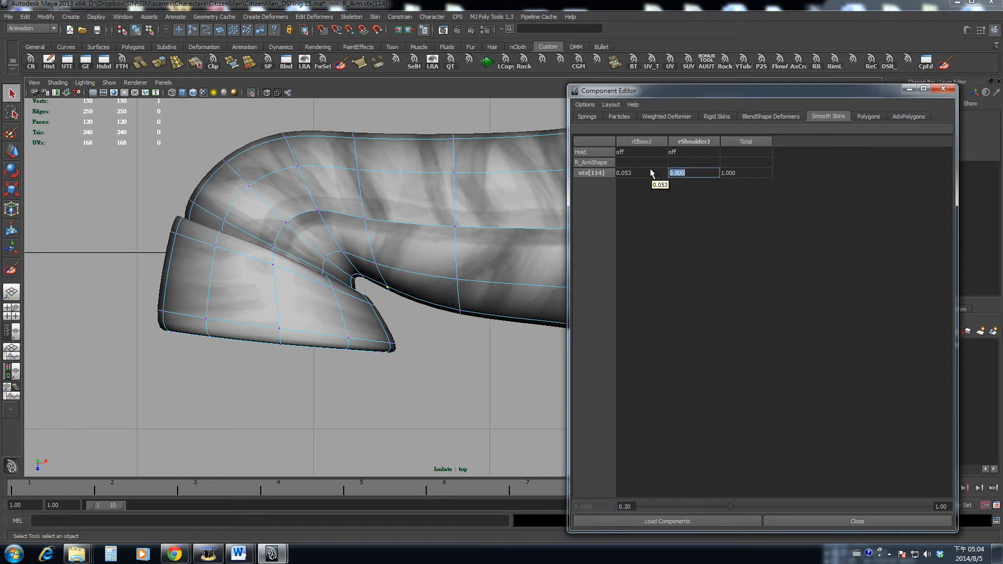
{"action": "type", "text": ".88"}
{"action": "key", "text": "Return"}
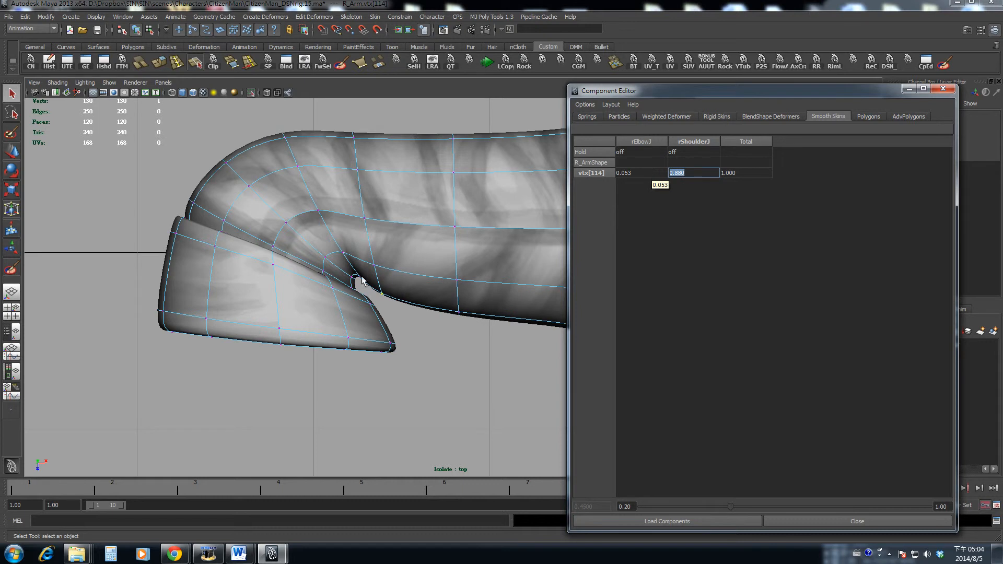
Select the vertex pair inside the right elbow crease and set its rClavicleJ weight to 0 and rShoulderJ weight to 0.7.
{"action": "middle_click_drag", "start_coordinate": [351, 284], "coordinate": [374, 308], "text": "alt"}
{"action": "right_click_drag", "start_coordinate": [373, 308], "coordinate": [454, 348], "text": "alt"}
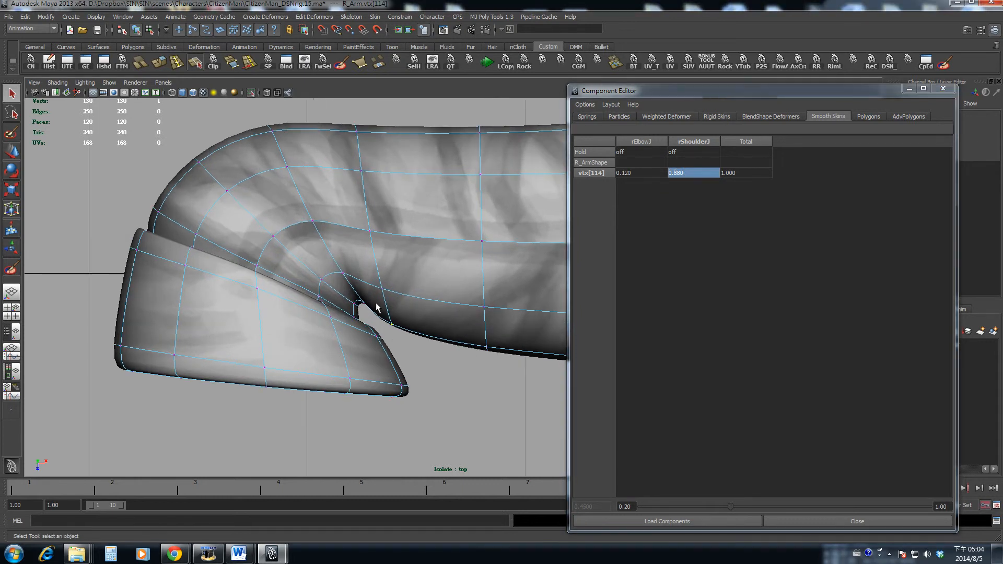
{"action": "left_click_drag", "start_coordinate": [357, 298], "coordinate": [367, 312]}
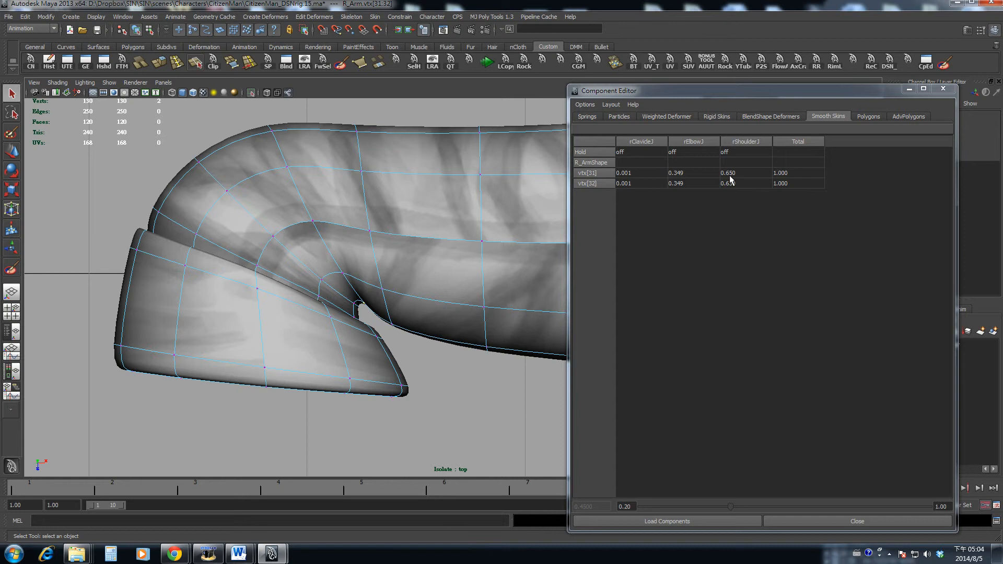
{"action": "left_click_drag", "start_coordinate": [730, 177], "coordinate": [732, 181]}
{"action": "left_click_drag", "start_coordinate": [645, 174], "coordinate": [689, 179]}
{"action": "type", "text": "0"}
{"action": "key", "text": "Return"}
{"action": "type", "text": "0.7"}
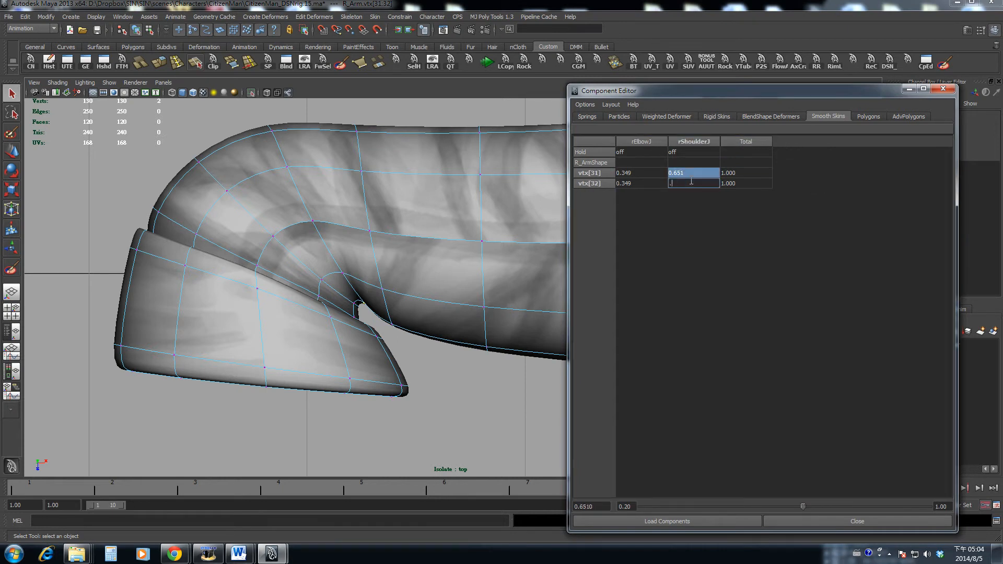
{"action": "key", "text": "Return"}
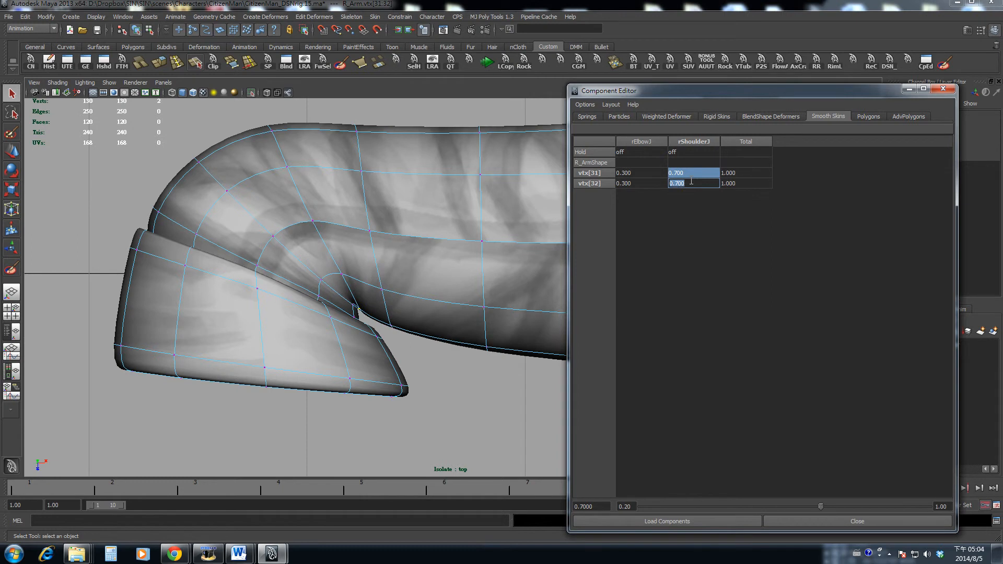
Clear the vertex selection, check the bent right arm's silhouette and display the mesh with untextured shading.
{"action": "middle_click_drag", "start_coordinate": [410, 348], "coordinate": [396, 369], "text": "alt"}
{"action": "left_click", "coordinate": [425, 390]}
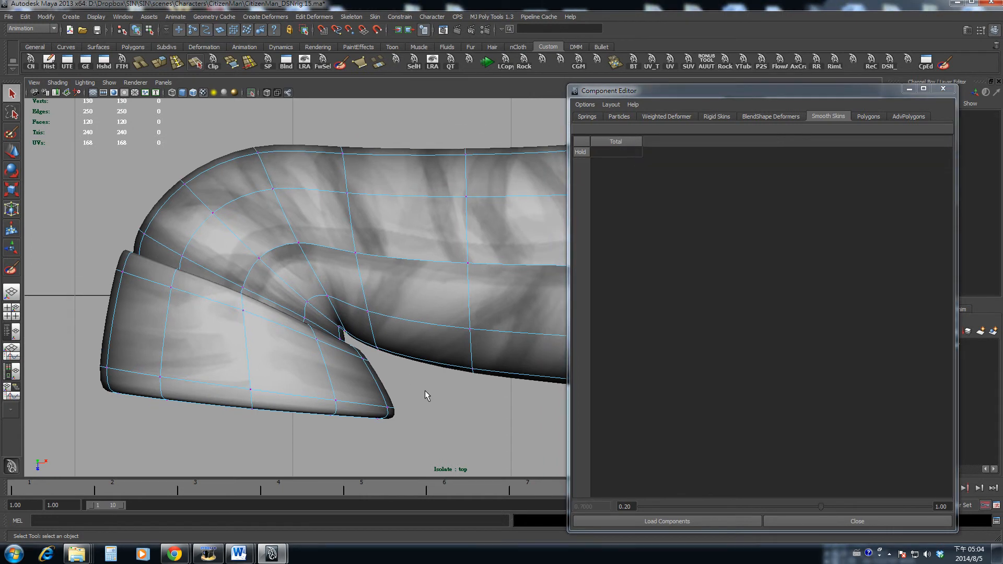
{"action": "left_click", "coordinate": [425, 390]}
{"action": "left_click", "coordinate": [425, 390]}
{"action": "scroll", "coordinate": [425, 391], "scroll_direction": "down", "scroll_amount": 8}
{"action": "scroll", "coordinate": [411, 363], "scroll_direction": "up", "scroll_amount": 6}
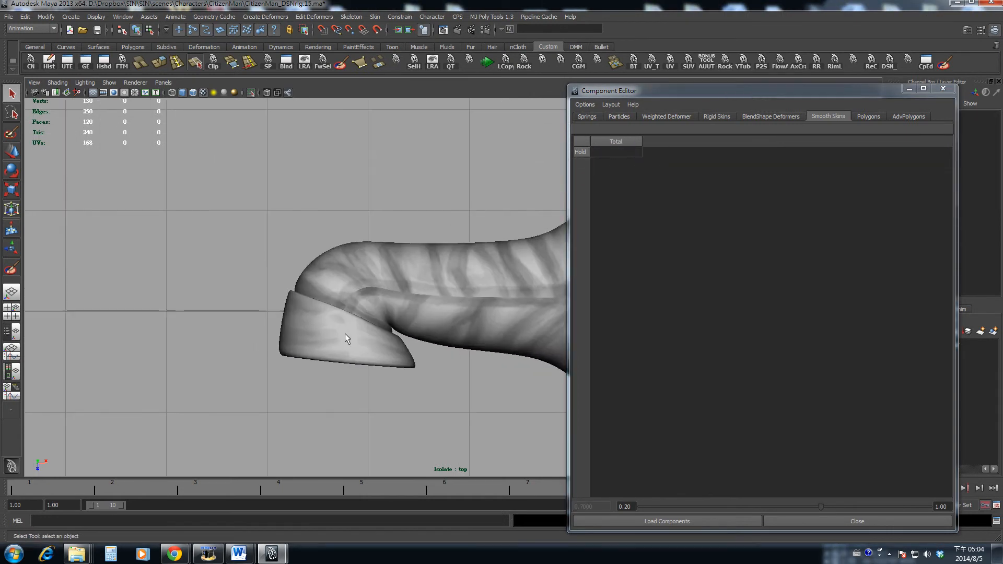
{"action": "left_click", "coordinate": [354, 362]}
{"action": "middle_click_drag", "start_coordinate": [339, 334], "coordinate": [349, 323], "text": "alt"}
{"action": "right_click_drag", "start_coordinate": [349, 323], "coordinate": [328, 341], "text": "alt"}
{"action": "key", "text": "5"}
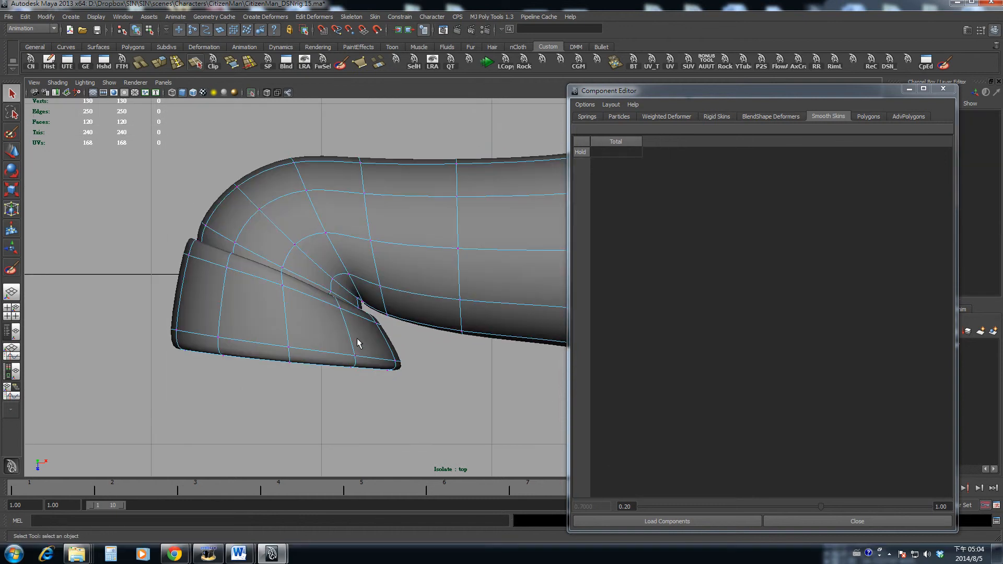
In the perspective view, select the upper vertex on the forearm-side edge loop beside the fold, try rShoulderJ 0.4 and settle on 0.2.
{"action": "key", "text": "space"}
{"action": "mouse_move", "coordinate": [343, 321]}
{"action": "left_mouse_down"}
{"action": "mouse_move", "coordinate": [324, 305]}
{"action": "mouse_move", "coordinate": [340, 322]}
{"action": "mouse_move", "coordinate": [347, 269]}
{"action": "mouse_move", "coordinate": [163, 261]}
{"action": "mouse_move", "coordinate": [260, 256]}
{"action": "left_mouse_up"}
{"action": "middle_click_drag", "start_coordinate": [260, 256], "coordinate": [260, 342], "text": "alt"}
{"action": "right_click_drag", "start_coordinate": [261, 342], "coordinate": [383, 318], "text": "alt"}
{"action": "left_click_drag", "start_coordinate": [383, 318], "coordinate": [352, 293], "text": "alt"}
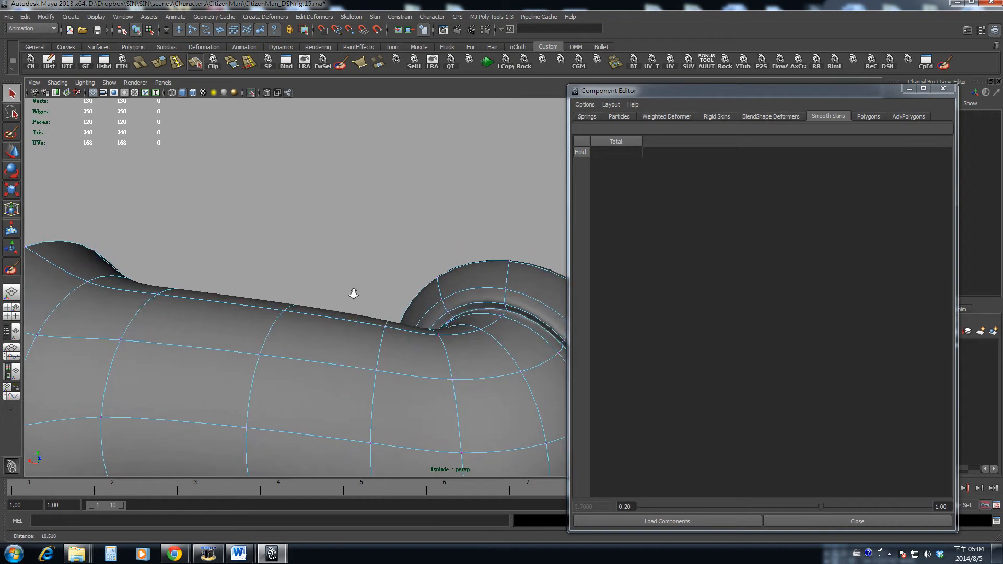
{"action": "right_click_drag", "start_coordinate": [351, 293], "coordinate": [386, 297], "text": "alt"}
{"action": "left_click", "coordinate": [440, 303]}
{"action": "left_click_drag", "start_coordinate": [440, 303], "coordinate": [328, 258], "text": "alt"}
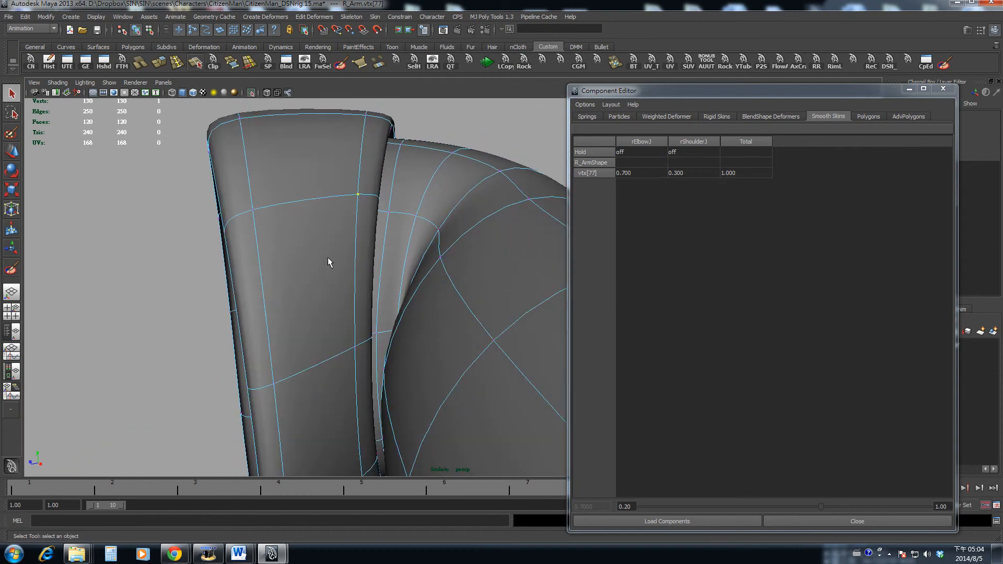
{"action": "left_click", "coordinate": [694, 175]}
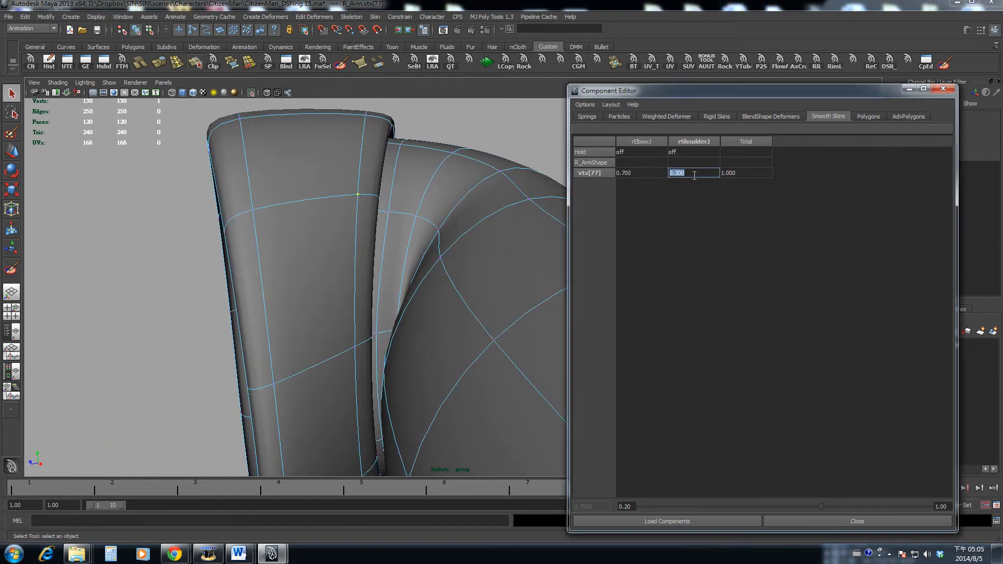
{"action": "type", "text": ".4"}
{"action": "key", "text": "Return"}
{"action": "type", "text": ".2"}
{"action": "key", "text": "Return"}
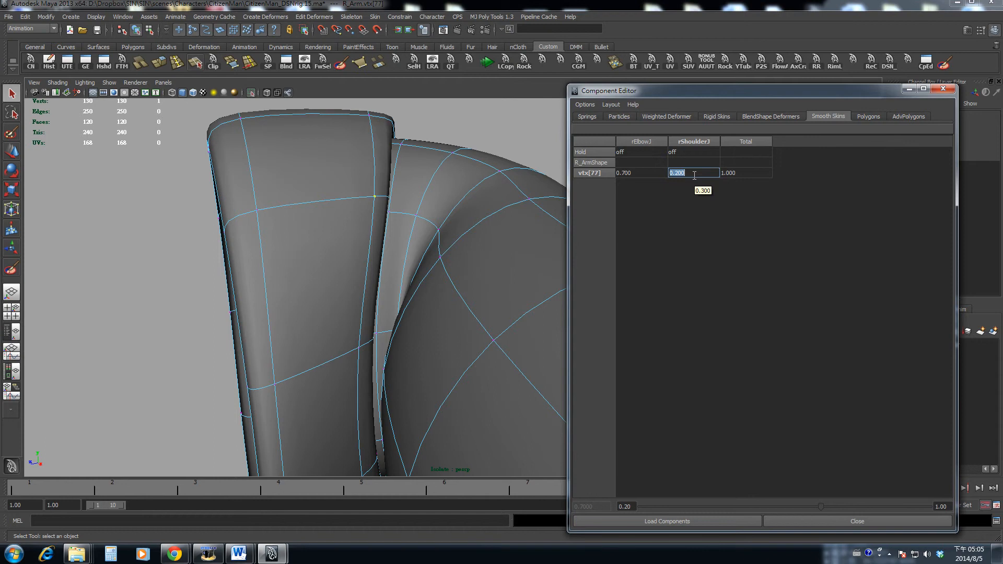
Select the vertex directly below it on the same forearm-side loop and set its rShoulderJ weight to 0.2.
{"action": "left_click", "coordinate": [358, 349]}
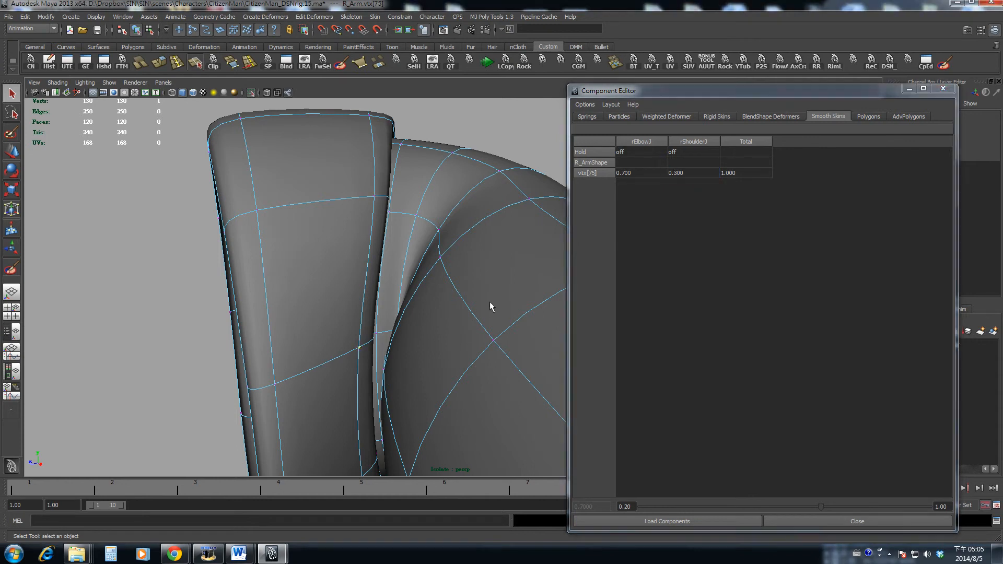
{"action": "left_click", "coordinate": [681, 174]}
{"action": "type", "text": ".2"}
{"action": "key", "text": "Return"}
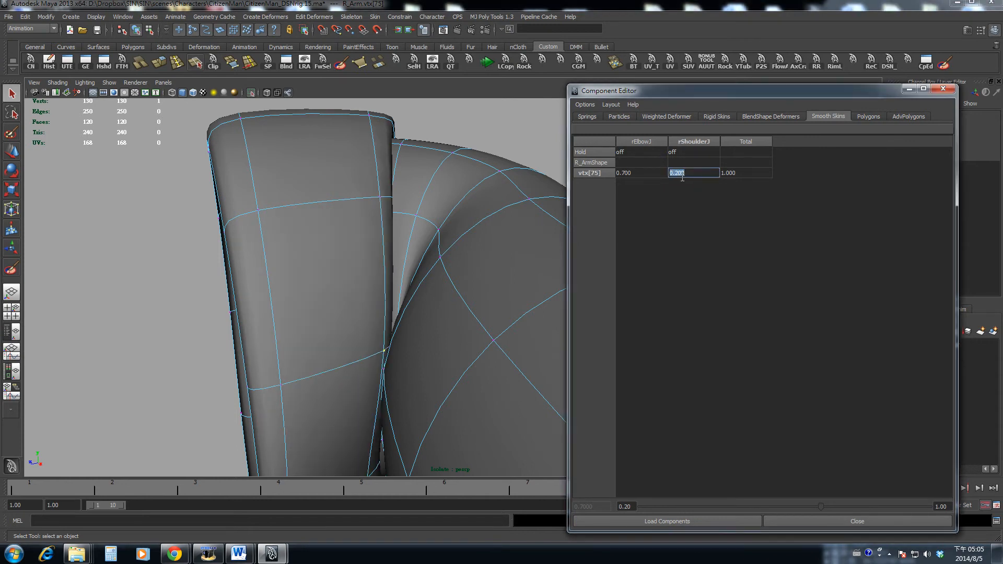
Set the rShoulderJ weight of the third vertex down the forearm-side loop to 0.25.
{"action": "scroll", "coordinate": [326, 371], "scroll_direction": "down", "scroll_amount": 3}
{"action": "middle_click_drag", "start_coordinate": [329, 371], "coordinate": [321, 315], "text": "alt"}
{"action": "left_click_drag", "start_coordinate": [301, 315], "coordinate": [325, 307], "text": "alt"}
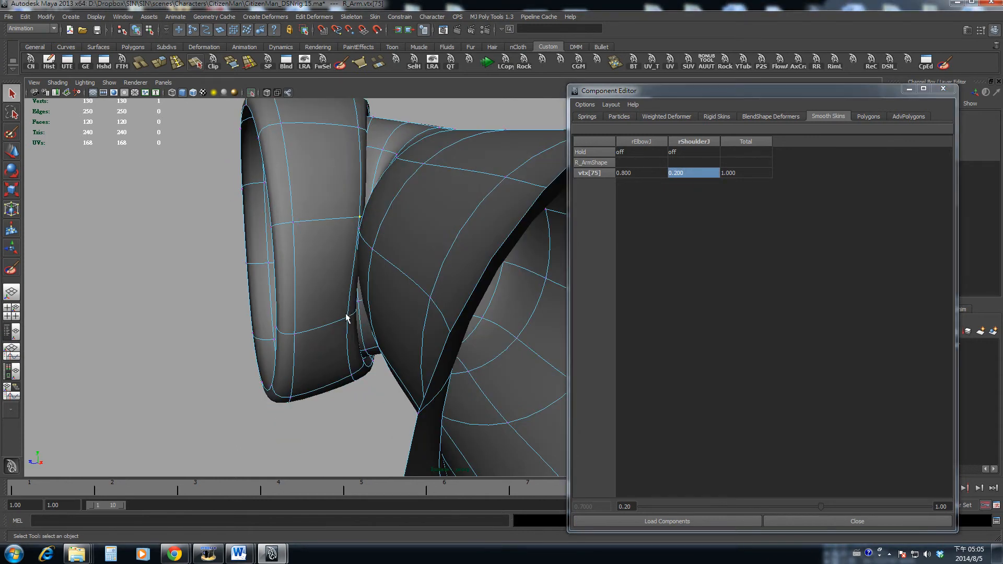
{"action": "left_click", "coordinate": [347, 317]}
{"action": "left_click", "coordinate": [707, 171]}
{"action": "type", "text": ".25"}
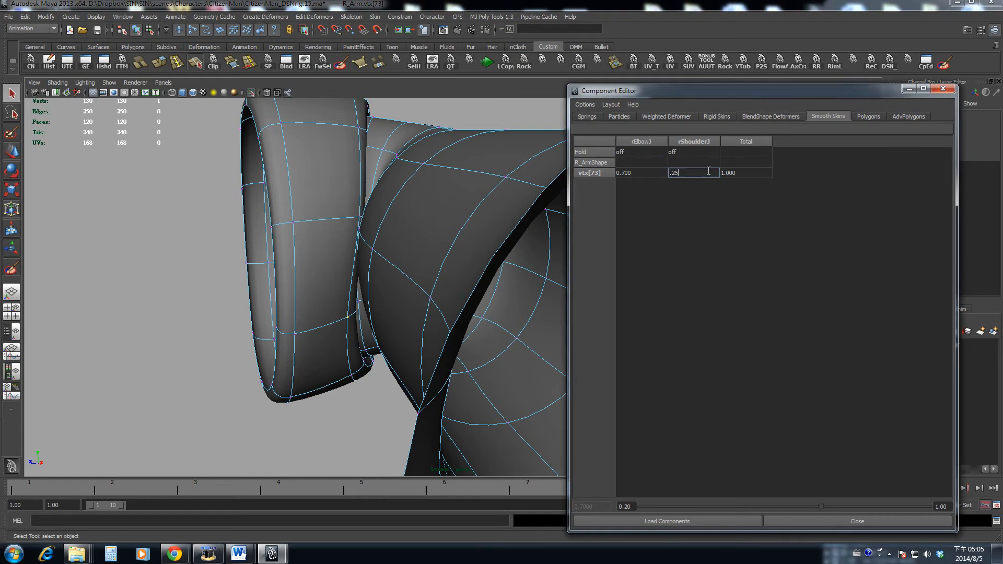
{"action": "key", "text": "Return"}
Select the fourth vertex down, near the underside of the forearm-side loop, and set its rShoulderJ weight to 0.25.
{"action": "left_click_drag", "start_coordinate": [461, 286], "coordinate": [381, 293], "text": "alt"}
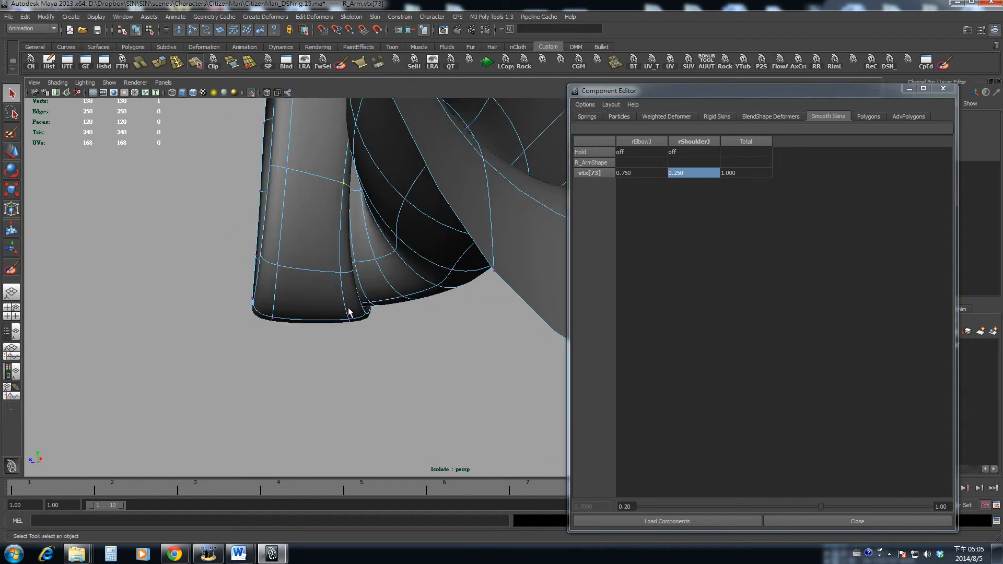
{"action": "left_click", "coordinate": [340, 276]}
{"action": "left_click", "coordinate": [676, 174]}
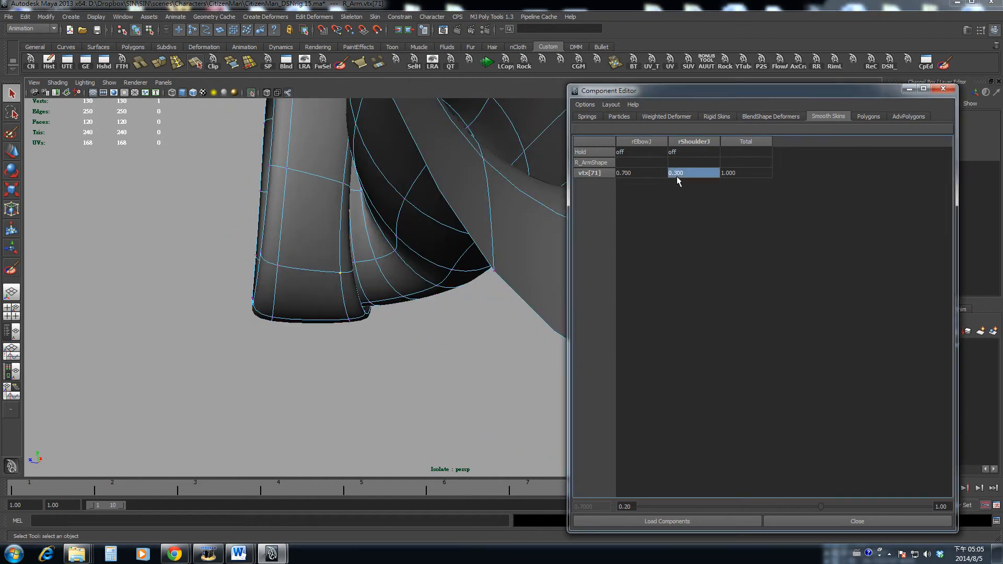
{"action": "type", "text": ".25"}
{"action": "key", "text": "Return"}
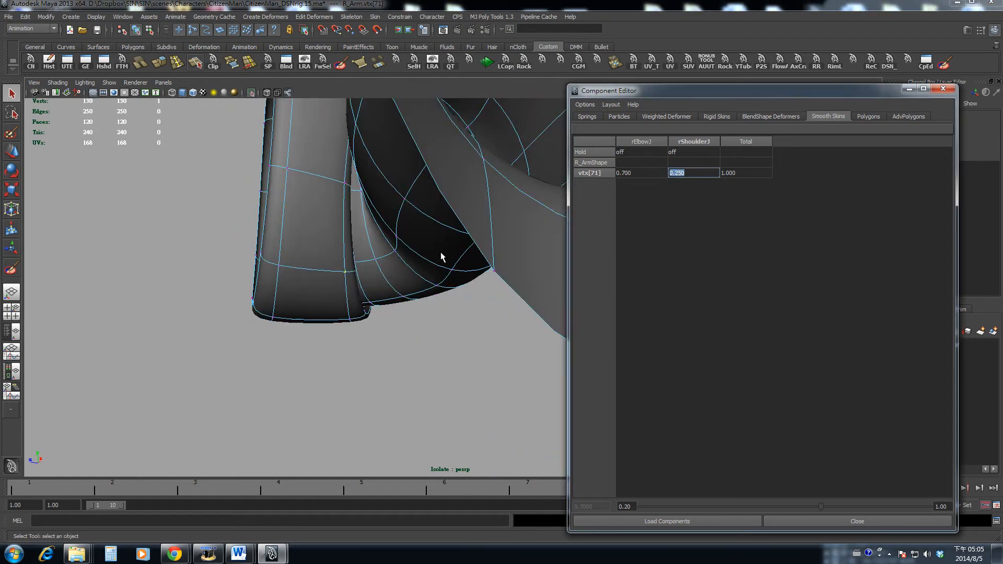
Scrub through the elbow-bend animation in the top view to check how the right arm's crease deforms.
{"action": "left_click_drag", "start_coordinate": [441, 257], "coordinate": [403, 404], "text": "alt"}
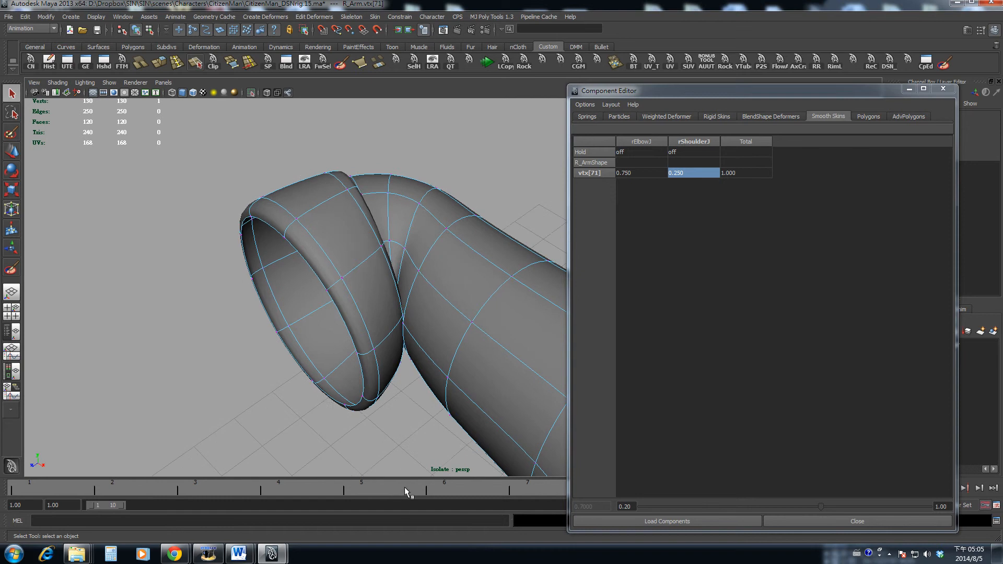
{"action": "left_click_drag", "start_coordinate": [404, 488], "coordinate": [489, 491]}
{"action": "key", "text": "space"}
{"action": "left_click_drag", "start_coordinate": [377, 330], "coordinate": [376, 306]}
{"action": "middle_click_drag", "start_coordinate": [356, 332], "coordinate": [362, 334], "text": "alt"}
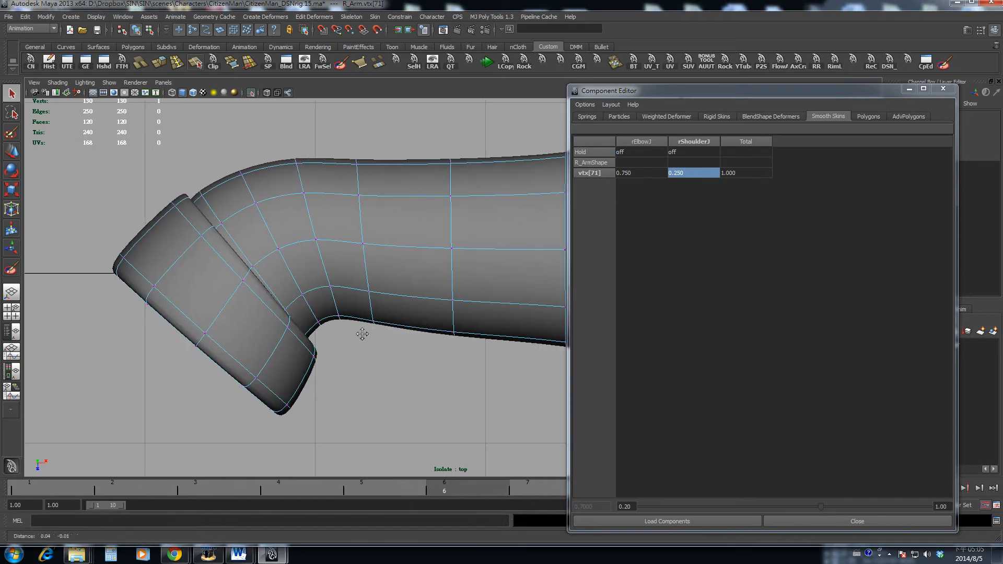
{"action": "mouse_move", "coordinate": [333, 488]}
{"action": "left_mouse_down"}
{"action": "mouse_move", "coordinate": [747, 480]}
{"action": "mouse_move", "coordinate": [557, 475]}
{"action": "left_mouse_up"}
Select the vertex pair on the upper-arm side of the crease at full bend and set its rClavicleJ weight to 0.
{"action": "left_click_drag", "start_coordinate": [362, 309], "coordinate": [375, 324]}
{"action": "left_click_drag", "start_coordinate": [390, 483], "coordinate": [831, 499]}
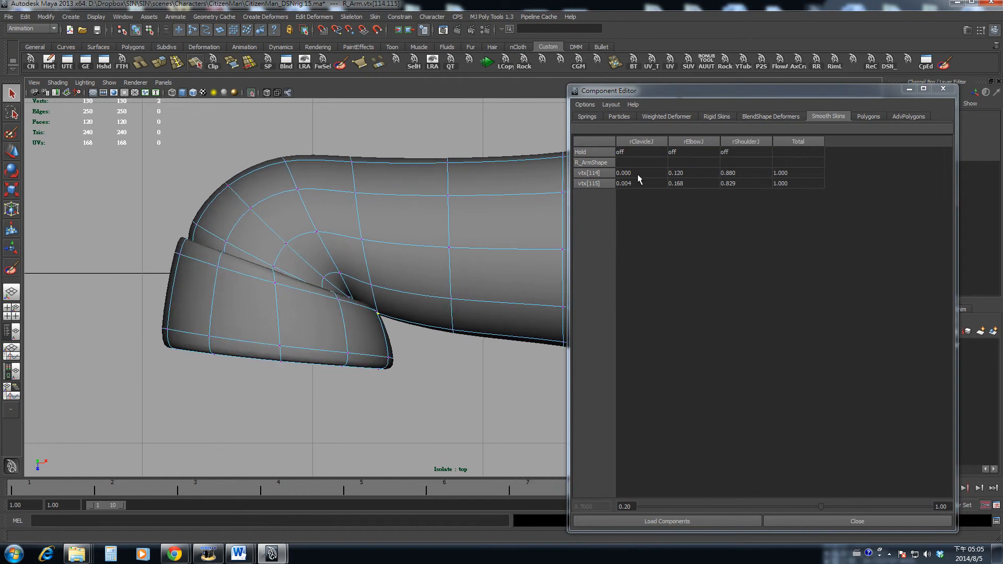
{"action": "left_click_drag", "start_coordinate": [638, 173], "coordinate": [637, 184]}
{"action": "type", "text": "0"}
{"action": "key", "text": "Return"}
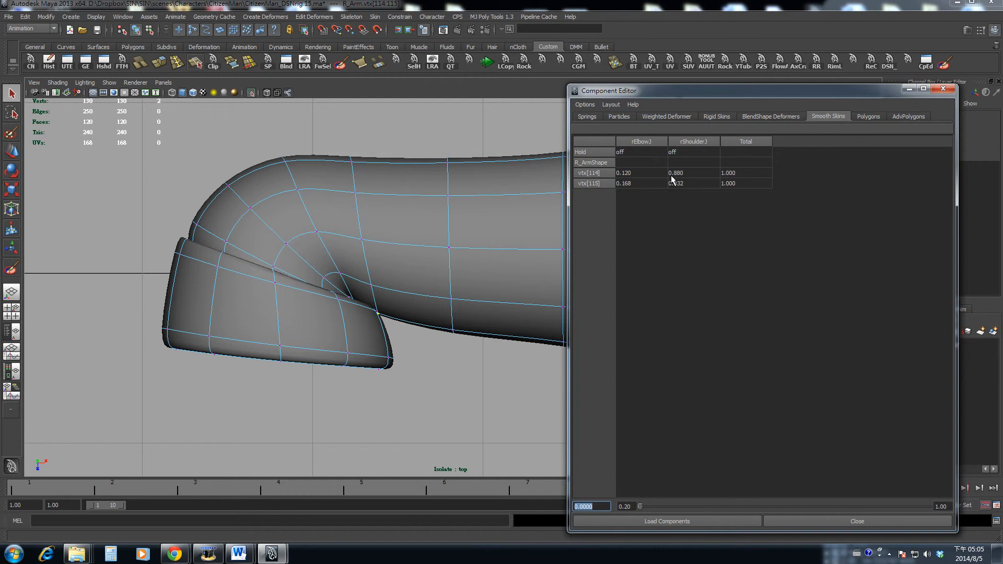
Try rShoulderJ weights of 0.88, 0.8 and 0.85 on the upper-arm crease pair and settle on 0.83.
{"action": "middle_click_drag", "start_coordinate": [343, 254], "coordinate": [281, 266], "text": "alt"}
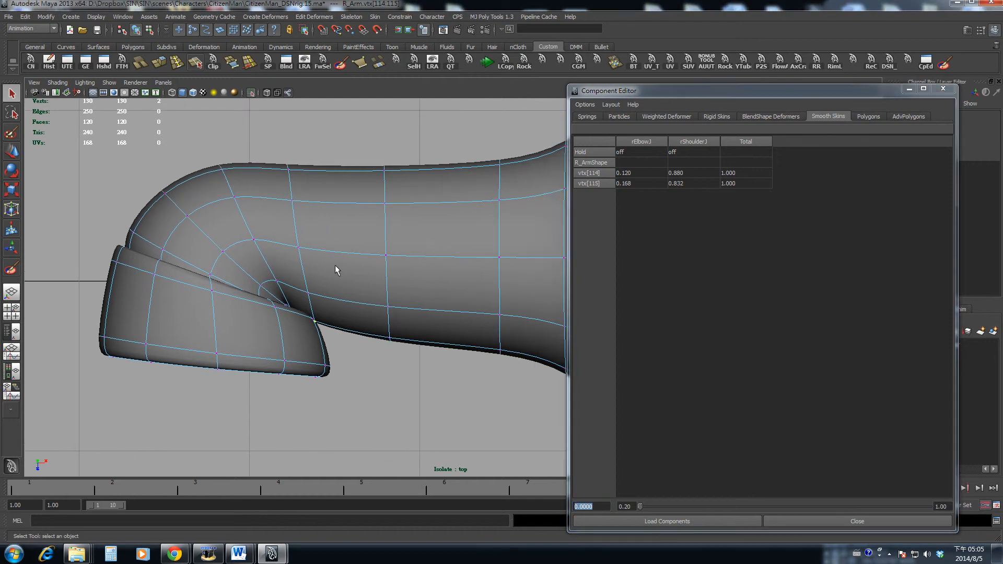
{"action": "middle_click_drag", "start_coordinate": [321, 306], "coordinate": [163, 305], "text": "alt"}
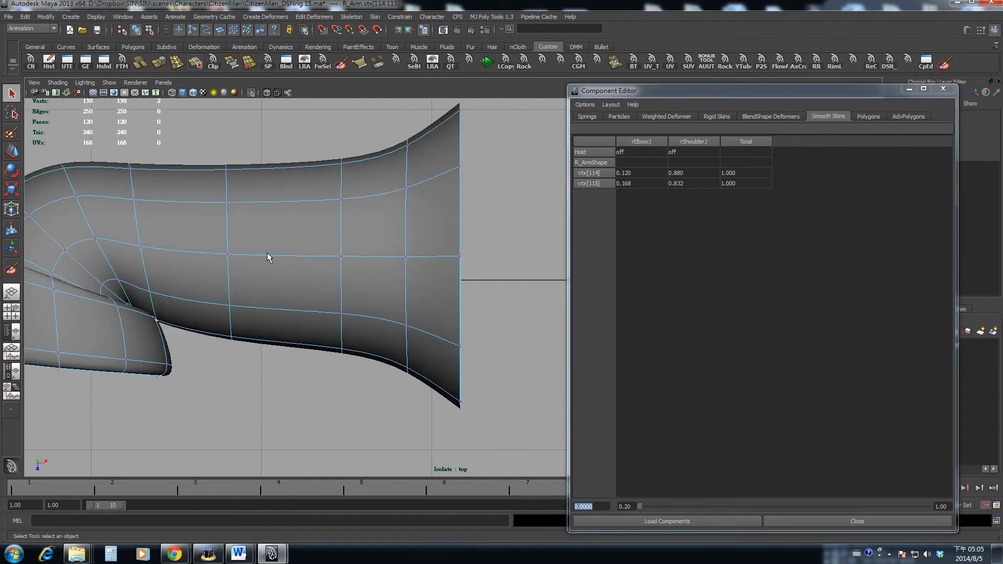
{"action": "middle_click_drag", "start_coordinate": [267, 257], "coordinate": [388, 321], "text": "alt"}
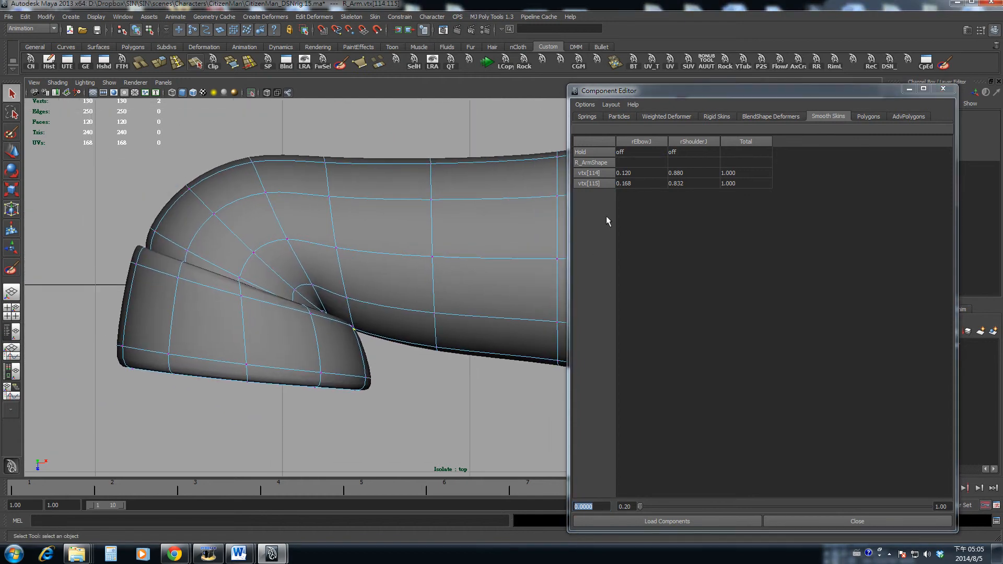
{"action": "left_click_drag", "start_coordinate": [680, 177], "coordinate": [685, 183]}
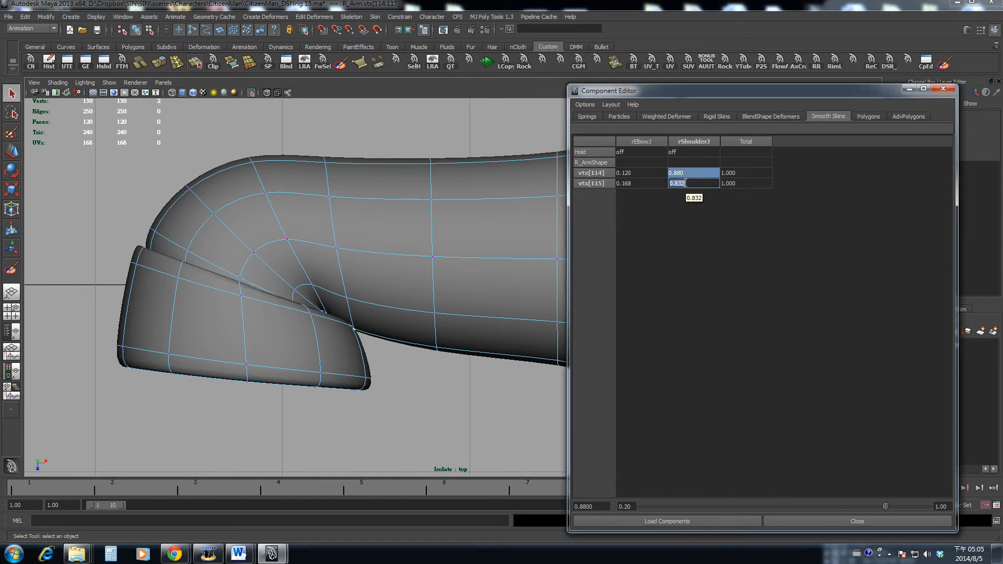
{"action": "type", "text": ".88"}
{"action": "key", "text": "Return"}
{"action": "type", "text": "."}
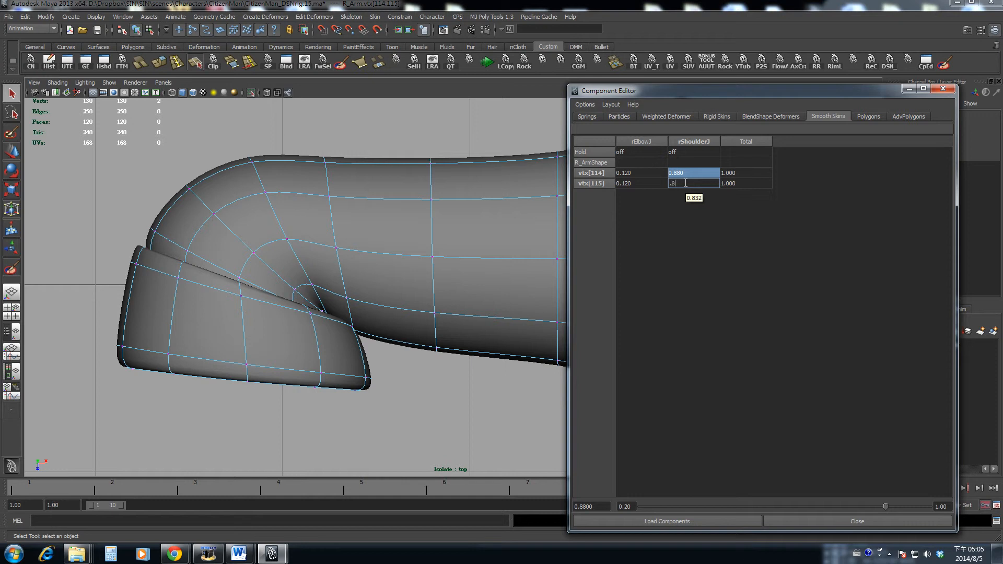
{"action": "type", "text": "8"}
{"action": "key", "text": "Return"}
{"action": "type", "text": ".85"}
{"action": "key", "text": "Return"}
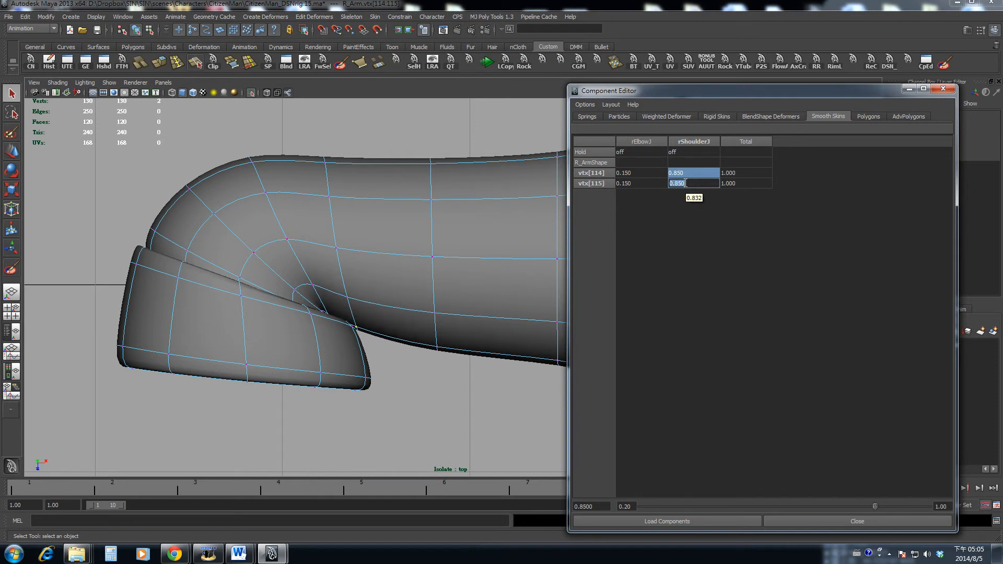
{"action": "type", "text": ".83"}
{"action": "key", "text": "Return"}
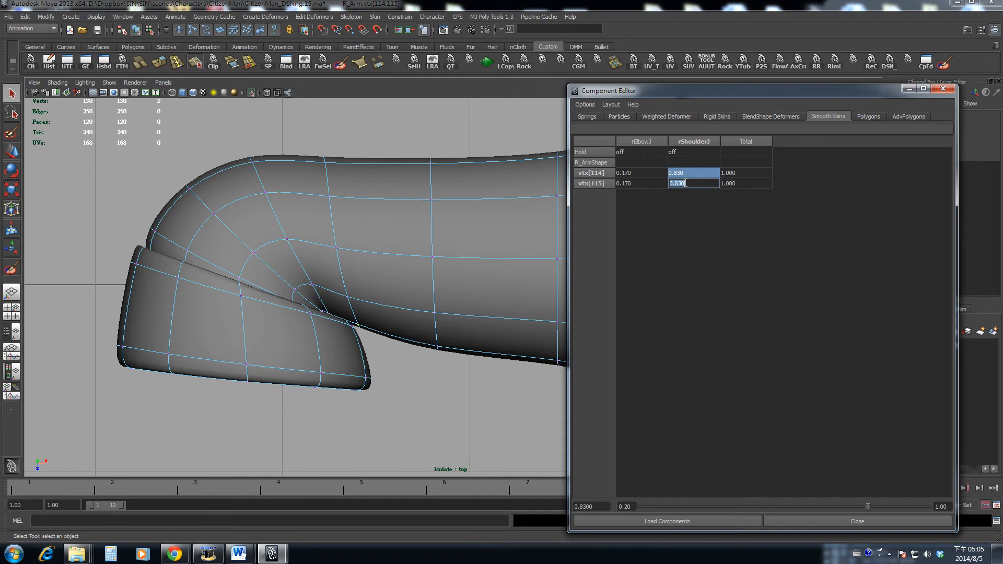
Reselect the third vertex down the forearm-side loop in the perspective view and set its rShoulderJ weight to 0.2.
{"action": "middle_click_drag", "start_coordinate": [347, 318], "coordinate": [291, 333], "text": "alt"}
{"action": "key", "text": "space"}
{"action": "left_click_drag", "start_coordinate": [291, 333], "coordinate": [287, 295]}
{"action": "left_click", "coordinate": [232, 303]}
{"action": "key", "text": "F8"}
{"action": "left_click", "coordinate": [238, 299]}
{"action": "left_click", "coordinate": [343, 306]}
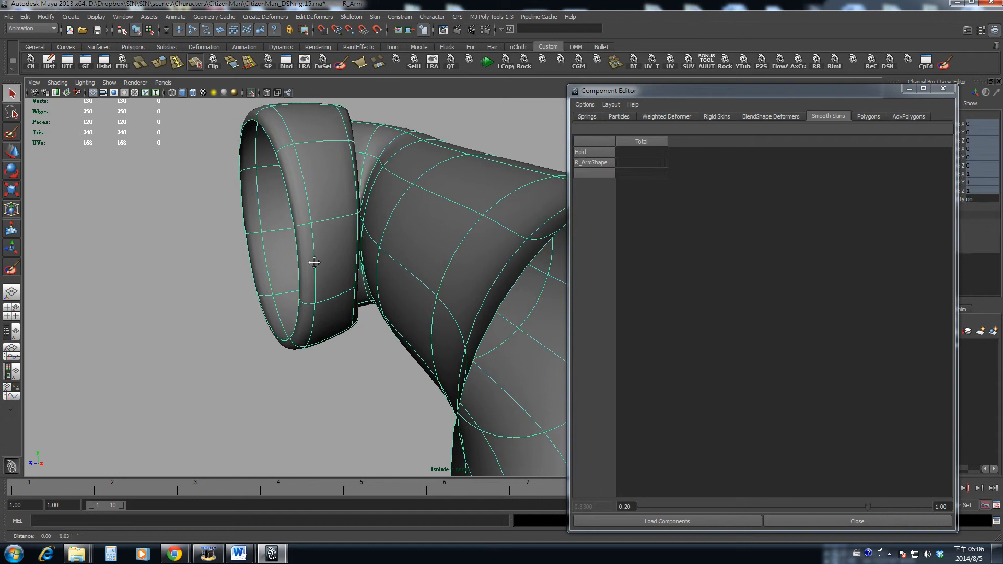
{"action": "left_click", "coordinate": [357, 286]}
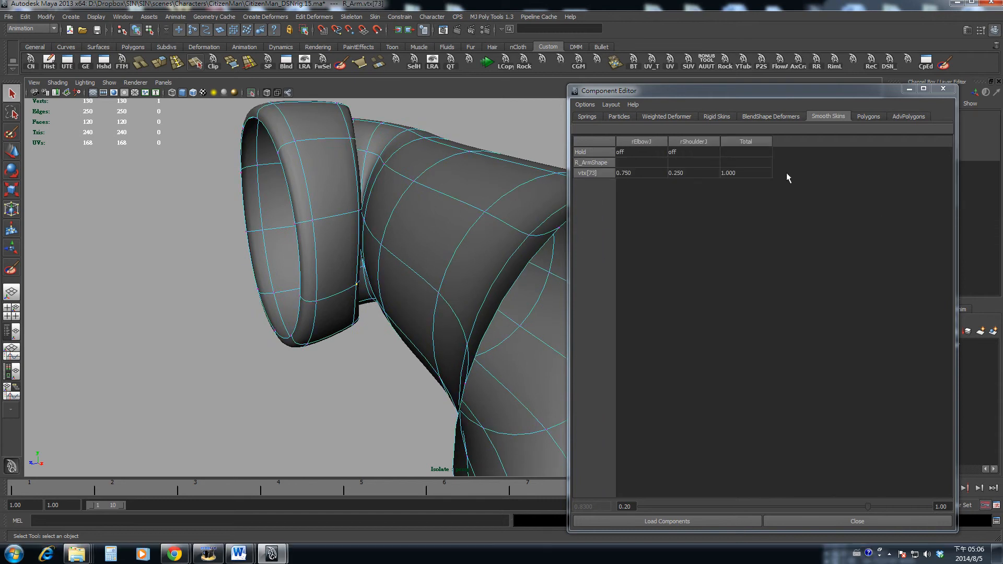
{"action": "left_click", "coordinate": [686, 173]}
{"action": "type", "text": "."}
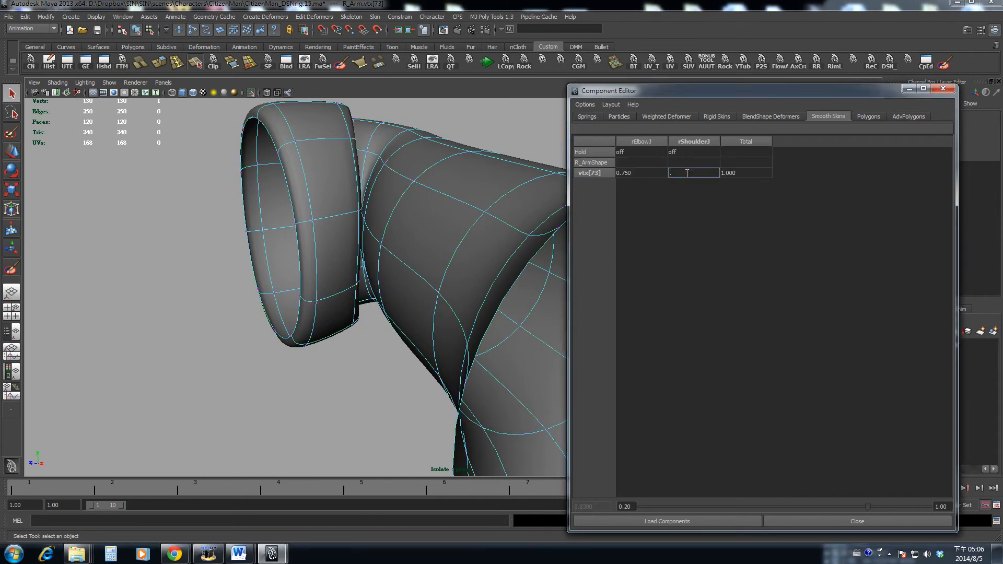
{"action": "type", "text": "2"}
{"action": "key", "text": "Return"}
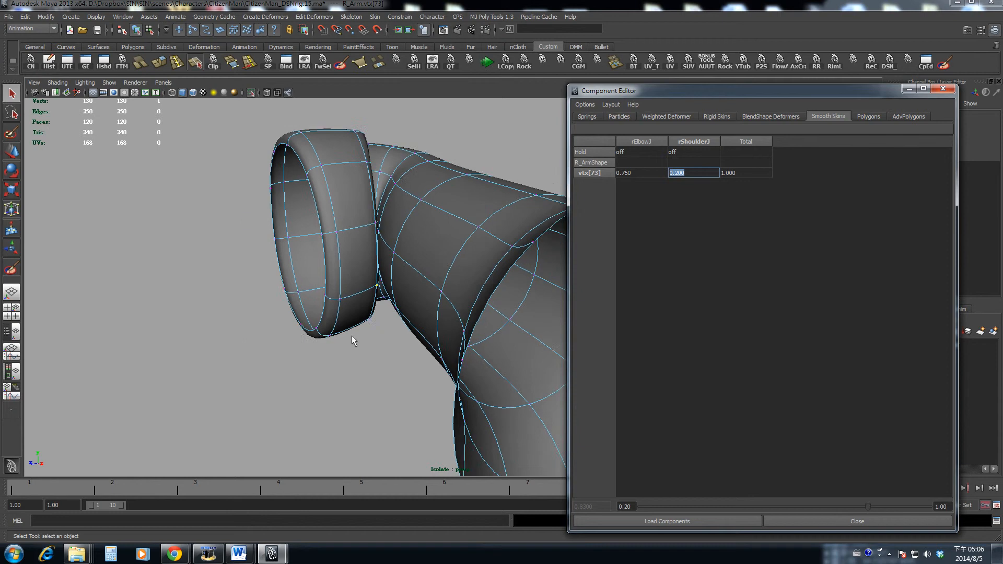
Turn off the right arm's isolation to show the whole character and rig around the bent elbow.
{"action": "left_click_drag", "start_coordinate": [351, 338], "coordinate": [402, 269], "text": "alt"}
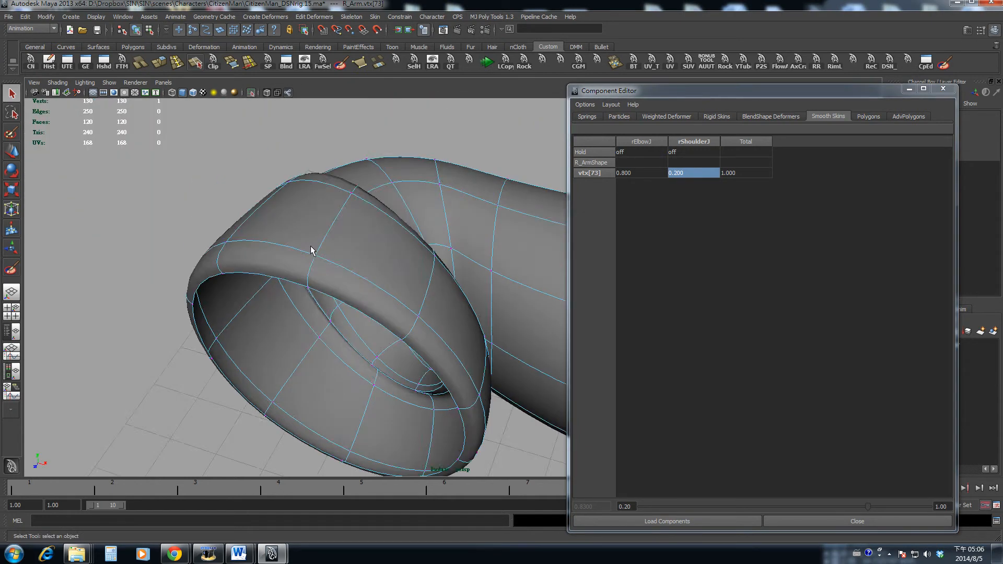
{"action": "mouse_move", "coordinate": [311, 251]}
{"action": "left_mouse_down", "text": "alt"}
{"action": "mouse_move", "coordinate": [324, 272]}
{"action": "mouse_move", "coordinate": [387, 224]}
{"action": "mouse_move", "coordinate": [291, 231]}
{"action": "mouse_move", "coordinate": [330, 268]}
{"action": "mouse_move", "coordinate": [317, 269]}
{"action": "left_mouse_up", "text": "alt"}
{"action": "key", "text": "shift+i"}
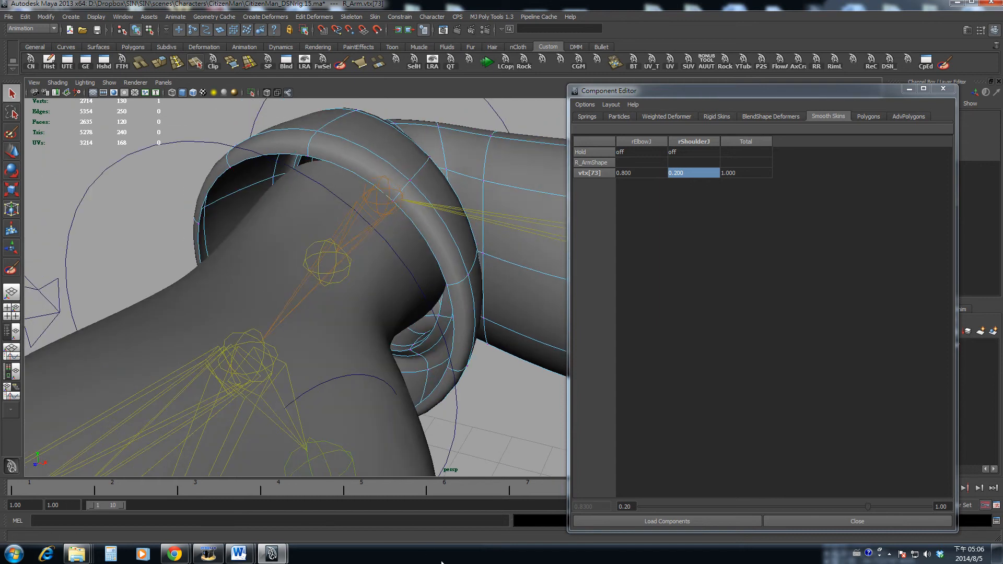
Scrub the bend animation and inspect the right elbow's deformation from several angles in the perspective view.
{"action": "left_click_drag", "start_coordinate": [444, 490], "coordinate": [0, 433]}
{"action": "left_click_drag", "start_coordinate": [308, 256], "coordinate": [356, 265], "text": "alt"}
{"action": "left_click_drag", "start_coordinate": [392, 489], "coordinate": [763, 470]}
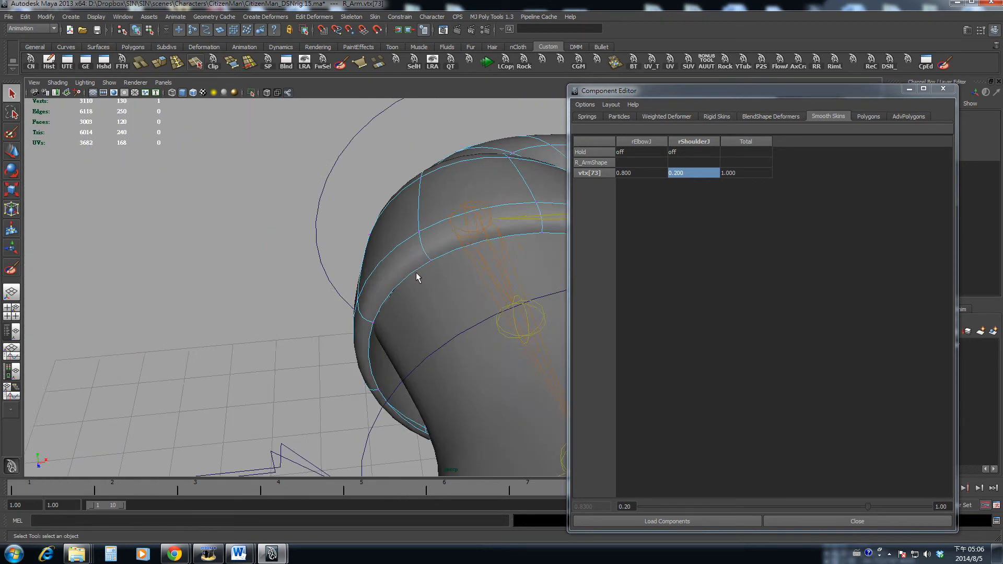
{"action": "scroll", "coordinate": [416, 275], "scroll_direction": "down", "scroll_amount": 5}
{"action": "left_click_drag", "start_coordinate": [412, 258], "coordinate": [543, 274], "text": "alt"}
Isolate both arm meshes and frame them in the top view with the Component Editor moved aside.
{"action": "key", "text": "F8"}
{"action": "scroll", "coordinate": [334, 286], "scroll_direction": "down", "scroll_amount": 5}
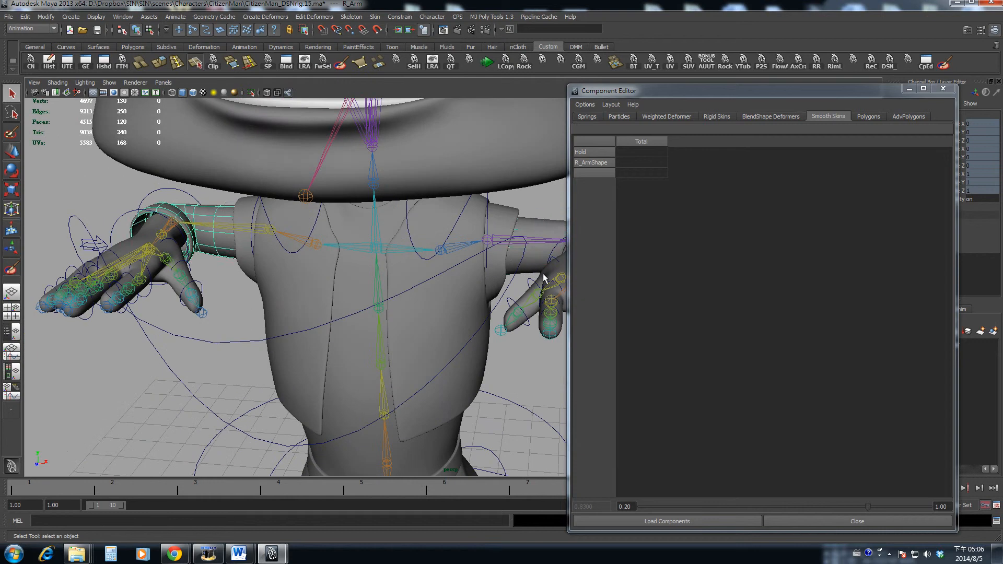
{"action": "left_click", "coordinate": [526, 223], "text": "shift"}
{"action": "key", "text": "ctrl+1"}
{"action": "key", "text": "space"}
{"action": "left_click_drag", "start_coordinate": [450, 222], "coordinate": [219, 243]}
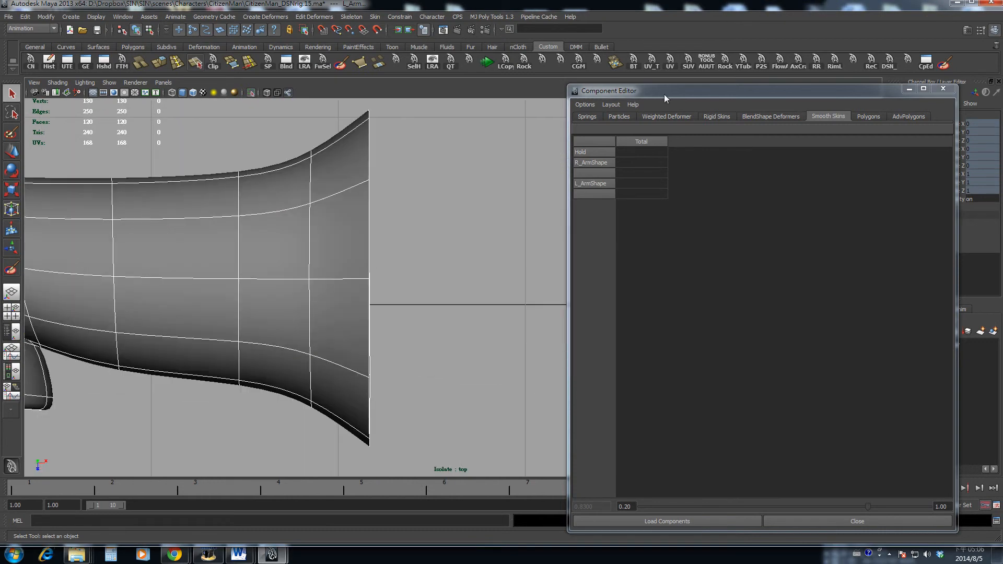
{"action": "left_click_drag", "start_coordinate": [665, 92], "coordinate": [967, 169]}
{"action": "right_click_drag", "start_coordinate": [504, 252], "coordinate": [365, 245], "text": "alt"}
{"action": "middle_click_drag", "start_coordinate": [528, 278], "coordinate": [493, 288], "text": "alt"}
{"action": "right_click_drag", "start_coordinate": [492, 288], "coordinate": [597, 346], "text": "alt"}
Compare the two arms and select the vertex pair at the right elbow's outer corner to read its skin weights.
{"action": "left_click", "coordinate": [580, 288]}
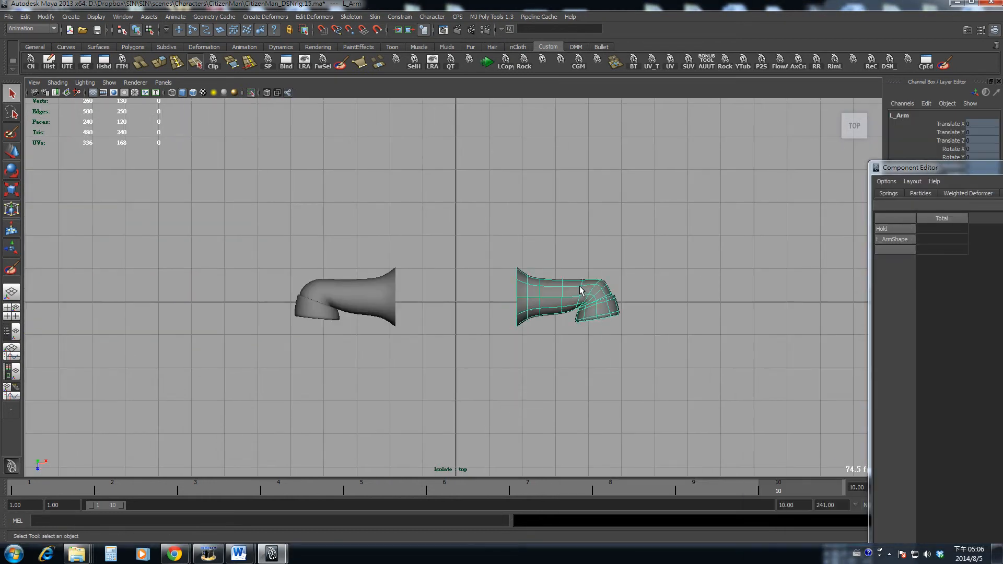
{"action": "left_click", "coordinate": [319, 291]}
{"action": "left_click", "coordinate": [554, 285]}
{"action": "left_click", "coordinate": [327, 296]}
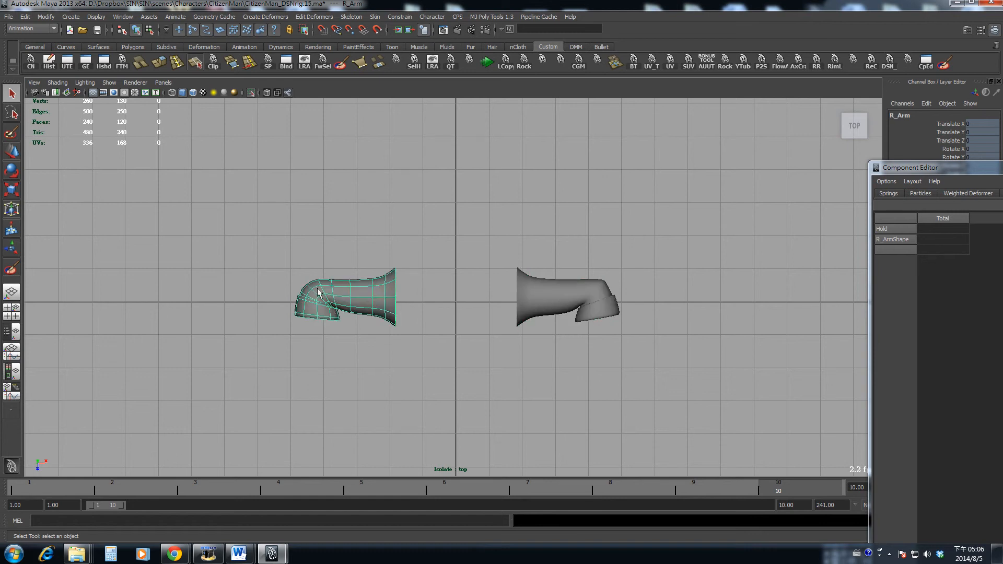
{"action": "right_click_drag", "start_coordinate": [316, 289], "coordinate": [293, 282]}
{"action": "middle_click_drag", "start_coordinate": [299, 274], "coordinate": [421, 296], "text": "alt"}
{"action": "scroll", "coordinate": [409, 318], "scroll_direction": "up", "scroll_amount": 3}
{"action": "mouse_move", "coordinate": [425, 308]}
{"action": "left_mouse_down"}
{"action": "mouse_move", "coordinate": [439, 330]}
{"action": "mouse_move", "coordinate": [436, 314]}
{"action": "left_mouse_up"}
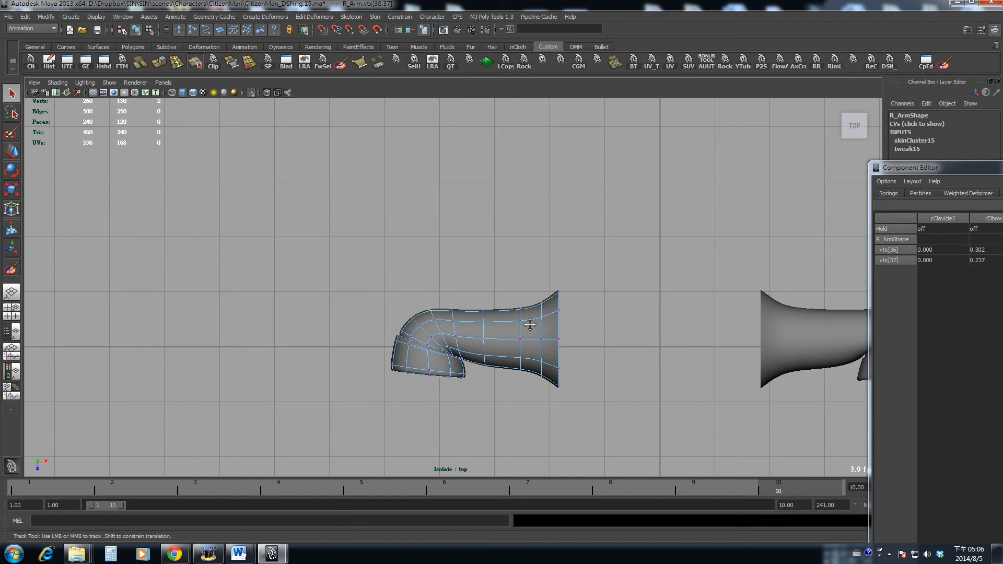
{"action": "middle_click_drag", "start_coordinate": [437, 315], "coordinate": [393, 295], "text": "alt"}
{"action": "scroll", "coordinate": [393, 295], "scroll_direction": "up", "scroll_amount": 1}
{"action": "left_click_drag", "start_coordinate": [897, 172], "coordinate": [548, 98]}
{"action": "middle_click_drag", "start_coordinate": [463, 153], "coordinate": [415, 153], "text": "alt"}
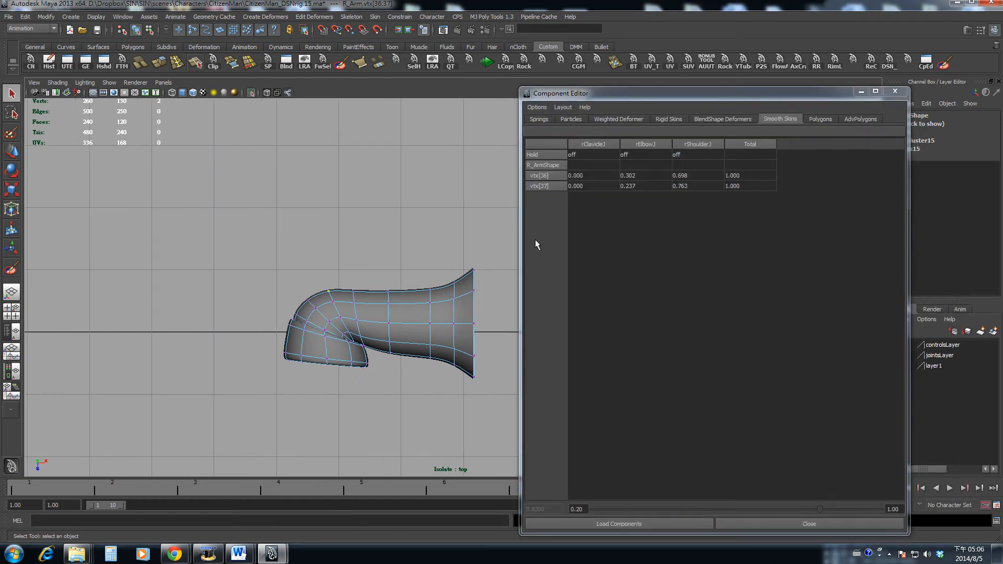
Select the matching outer-corner vertex pair on the left elbow to read its skin weights.
{"action": "middle_click_drag", "start_coordinate": [374, 302], "coordinate": [163, 291], "text": "alt"}
{"action": "scroll", "coordinate": [365, 284], "scroll_direction": "down", "scroll_amount": 4}
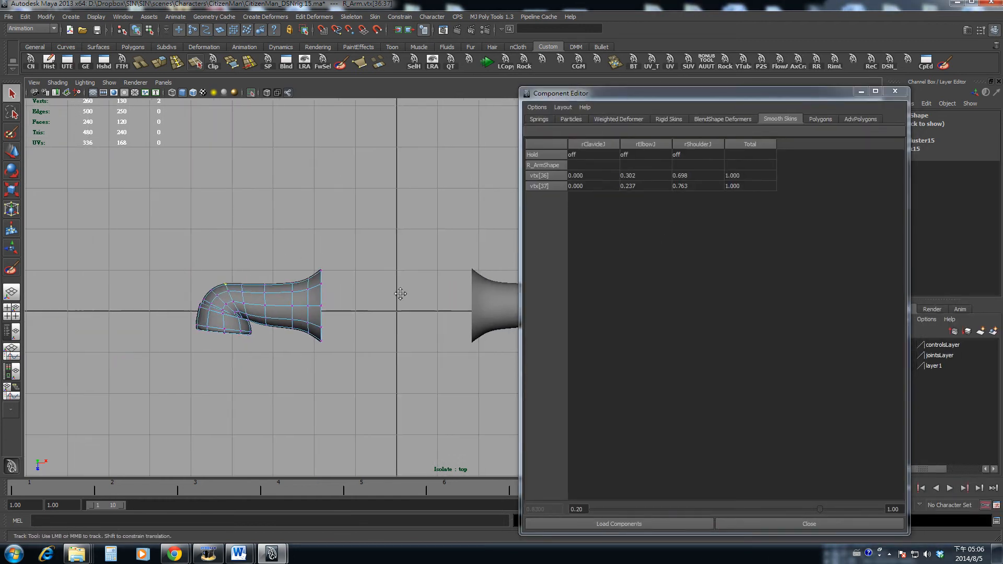
{"action": "middle_click_drag", "start_coordinate": [399, 294], "coordinate": [199, 322], "text": "alt"}
{"action": "left_click", "coordinate": [300, 315]}
{"action": "scroll", "coordinate": [403, 361], "scroll_direction": "up", "scroll_amount": 2}
{"action": "key", "text": "F8"}
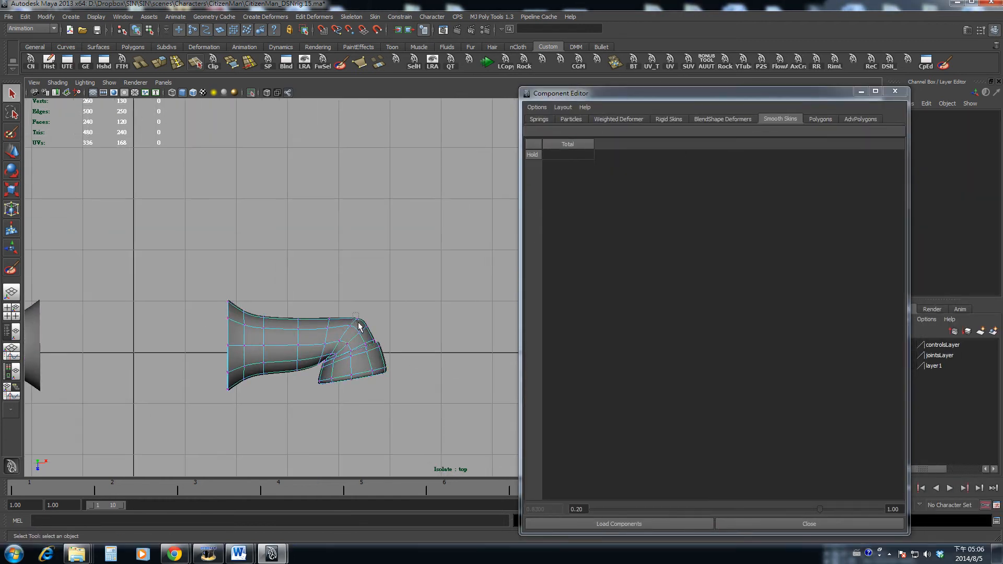
{"action": "left_click_drag", "start_coordinate": [351, 312], "coordinate": [361, 324]}
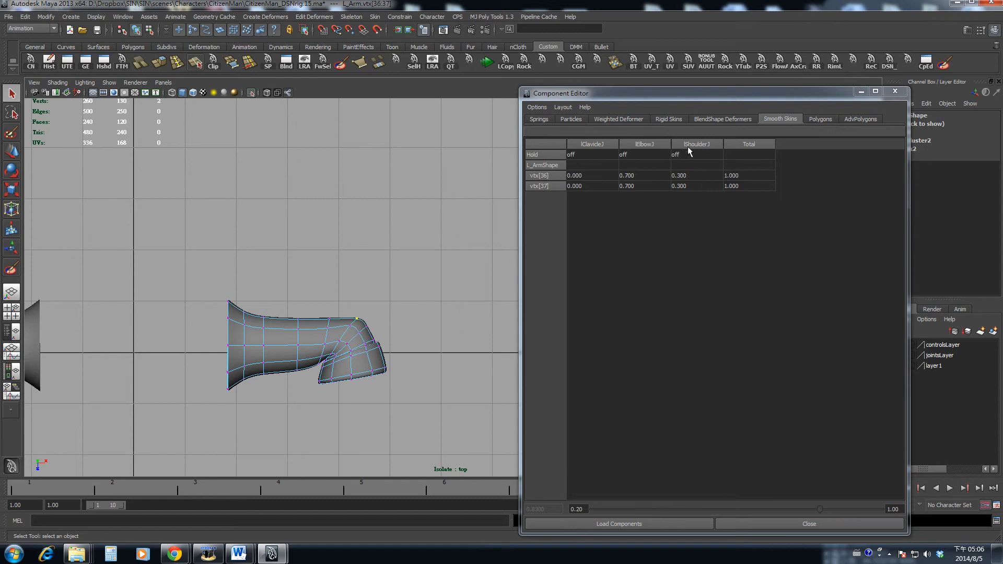
Reselect the right elbow's outer-corner vertex pair and set its rClavicleJ weight to 0 and its rShoulderJ weight to 0.3.
{"action": "middle_click_drag", "start_coordinate": [26, 343], "coordinate": [370, 307], "text": "alt"}
{"action": "key", "text": "F8"}
{"action": "left_click", "coordinate": [326, 304]}
{"action": "key", "text": "F8"}
{"action": "left_click_drag", "start_coordinate": [263, 281], "coordinate": [278, 287]}
{"action": "left_click_drag", "start_coordinate": [700, 177], "coordinate": [697, 187]}
{"action": "left_click_drag", "start_coordinate": [595, 176], "coordinate": [643, 186]}
{"action": "type", "text": "0"}
{"action": "key", "text": "Return"}
{"action": "type", "text": "0.3"}
{"action": "key", "text": "Return"}
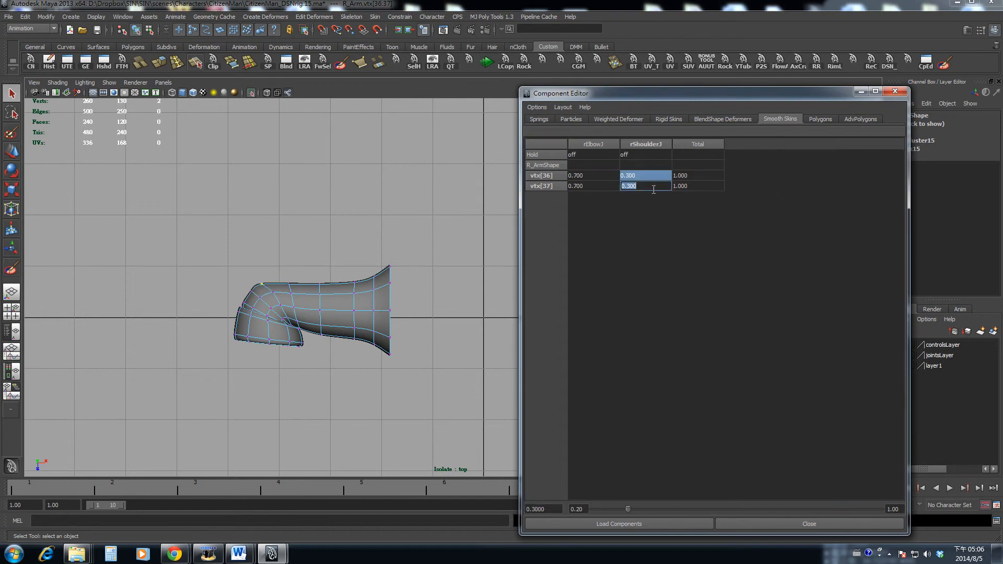
Try rShoulderJ weights of 0.3, 0.2 and 0.4 on the next pair down the right elbow's outer edge, settling on 0.5.
{"action": "middle_click_drag", "start_coordinate": [285, 323], "coordinate": [349, 305], "text": "alt"}
{"action": "right_click_drag", "start_coordinate": [350, 304], "coordinate": [489, 400], "text": "alt"}
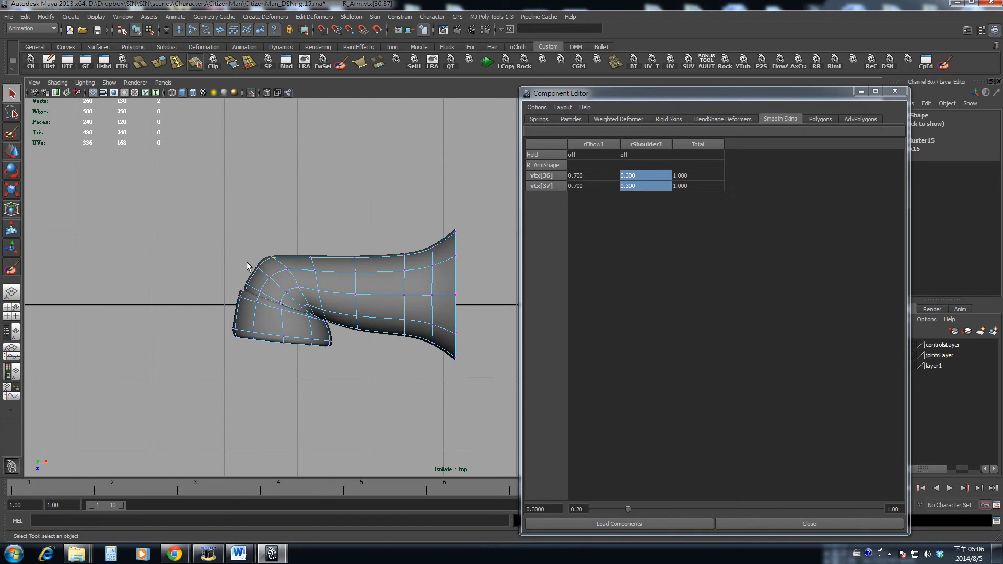
{"action": "left_click_drag", "start_coordinate": [265, 269], "coordinate": [265, 270]}
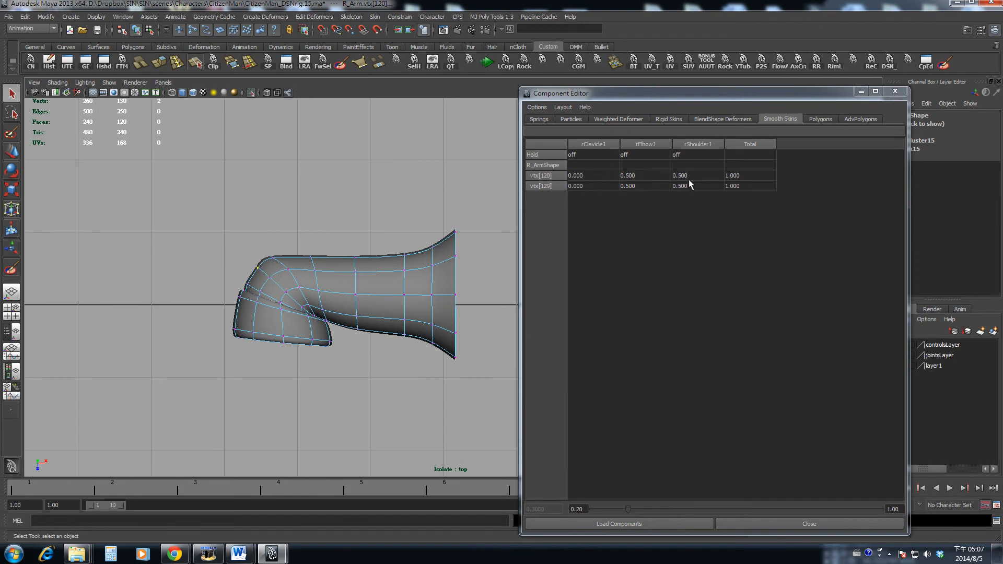
{"action": "left_click_drag", "start_coordinate": [690, 184], "coordinate": [692, 185]}
{"action": "type", "text": "."}
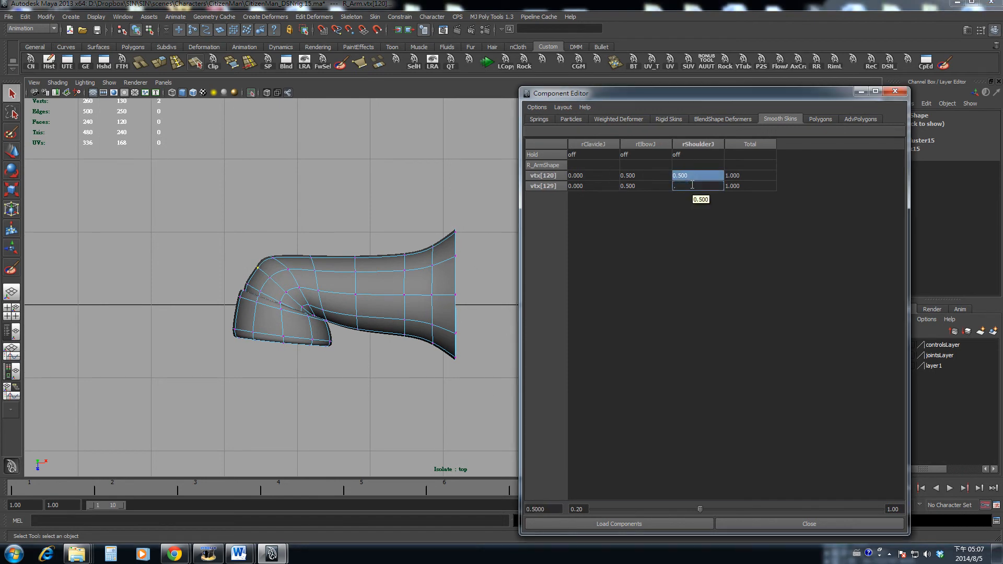
{"action": "type", "text": "3"}
{"action": "key", "text": "Return"}
{"action": "type", "text": ".2"}
{"action": "key", "text": "Return"}
{"action": "type", "text": ".4"}
{"action": "key", "text": "Return"}
{"action": "type", "text": ".5"}
{"action": "key", "text": "Return"}
Select the outer vertex pair just above the right forearm cuff, try an rShoulderJ weight of 0.3 and settle on 0.2.
{"action": "middle_click_drag", "start_coordinate": [215, 281], "coordinate": [235, 279], "text": "alt"}
{"action": "scroll", "coordinate": [235, 279], "scroll_direction": "up", "scroll_amount": 3}
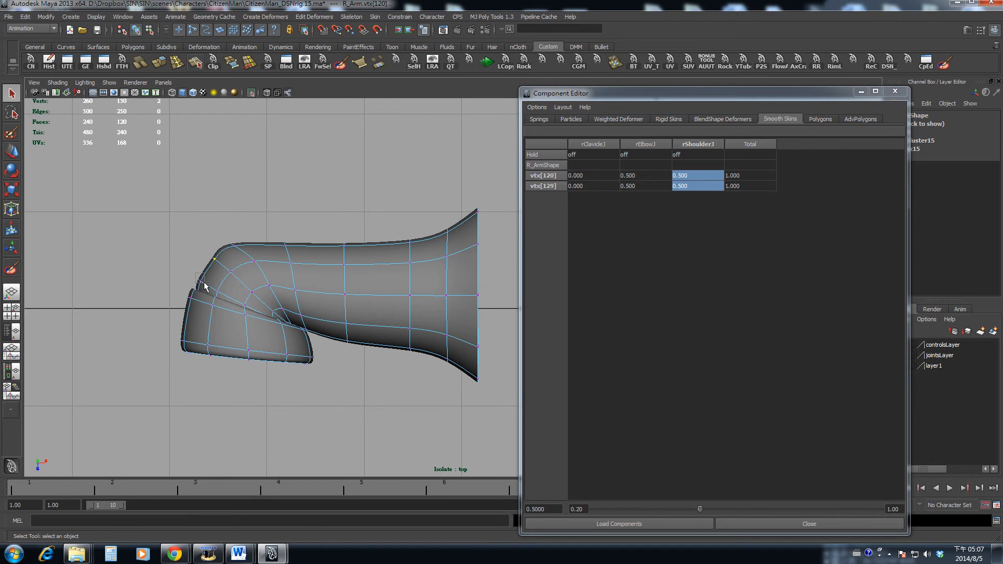
{"action": "left_click_drag", "start_coordinate": [204, 283], "coordinate": [204, 286]}
{"action": "left_click_drag", "start_coordinate": [688, 178], "coordinate": [688, 184]}
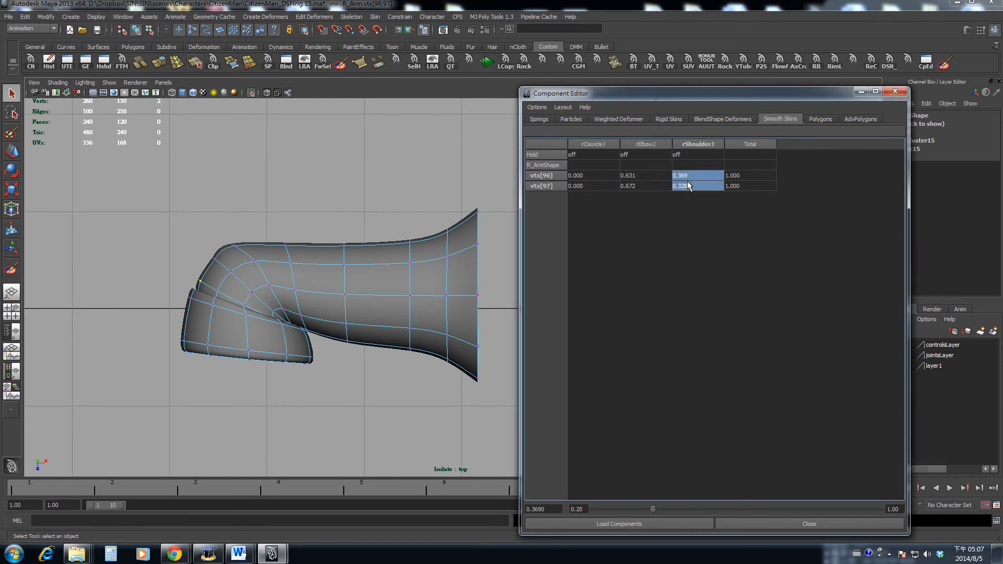
{"action": "type", "text": ".3"}
{"action": "key", "text": "Return"}
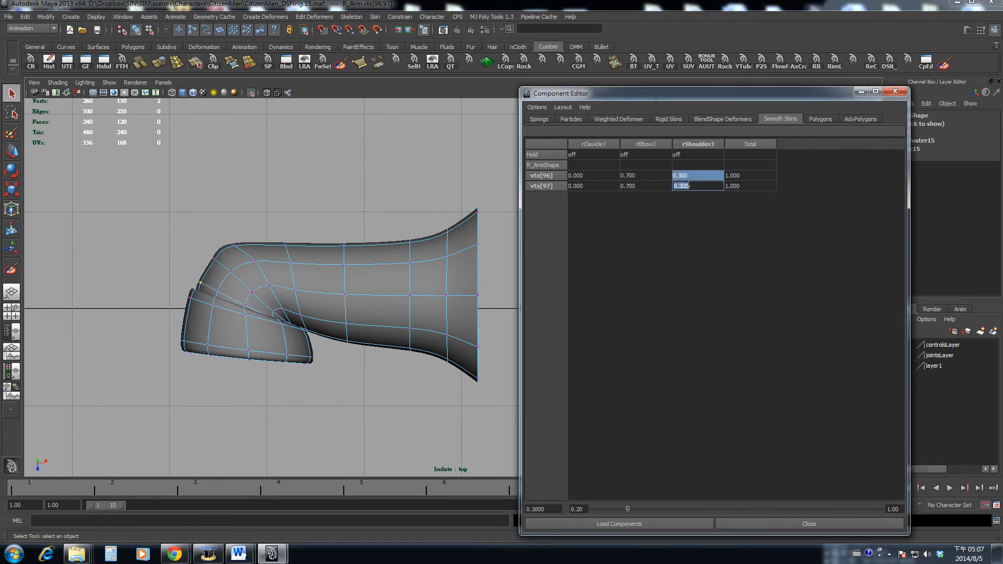
{"action": "type", "text": ".2"}
{"action": "key", "text": "Return"}
Return to object mode and compare the right elbow's bent silhouette with the left arm's in the top view.
{"action": "right_click_drag", "start_coordinate": [290, 190], "coordinate": [376, 277], "text": "alt"}
{"action": "middle_click_drag", "start_coordinate": [377, 277], "coordinate": [168, 257], "text": "alt"}
{"action": "right_click_drag", "start_coordinate": [308, 274], "coordinate": [331, 280], "text": "alt"}
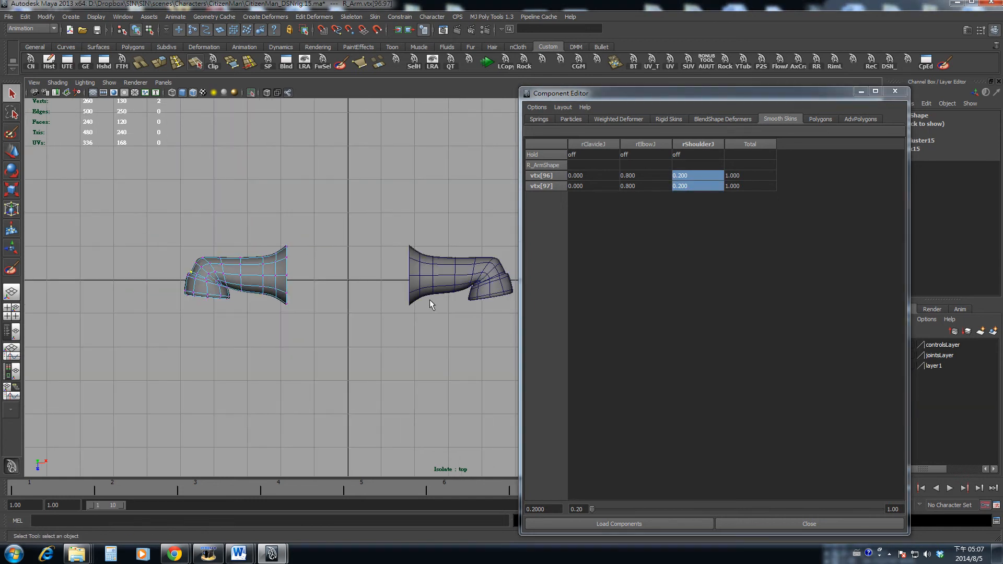
{"action": "left_click", "coordinate": [367, 329]}
{"action": "key", "text": "F8"}
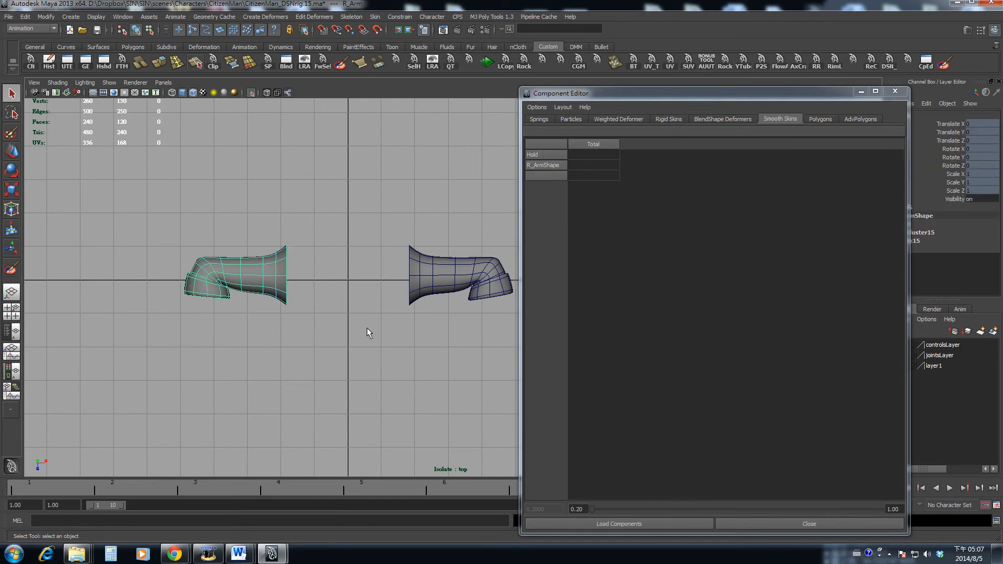
{"action": "left_click", "coordinate": [365, 315]}
{"action": "left_click", "coordinate": [189, 290]}
{"action": "scroll", "coordinate": [360, 316], "scroll_direction": "up", "scroll_amount": 1}
{"action": "middle_click_drag", "start_coordinate": [213, 314], "coordinate": [186, 303], "text": "alt"}
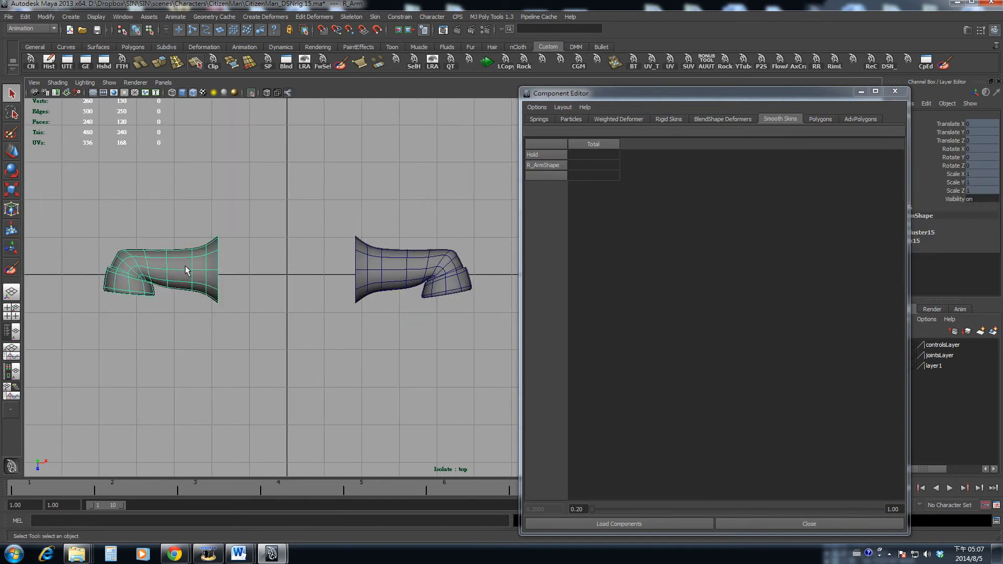
{"action": "middle_click_drag", "start_coordinate": [168, 240], "coordinate": [331, 215], "text": "alt"}
{"action": "scroll", "coordinate": [334, 222], "scroll_direction": "up", "scroll_amount": 4}
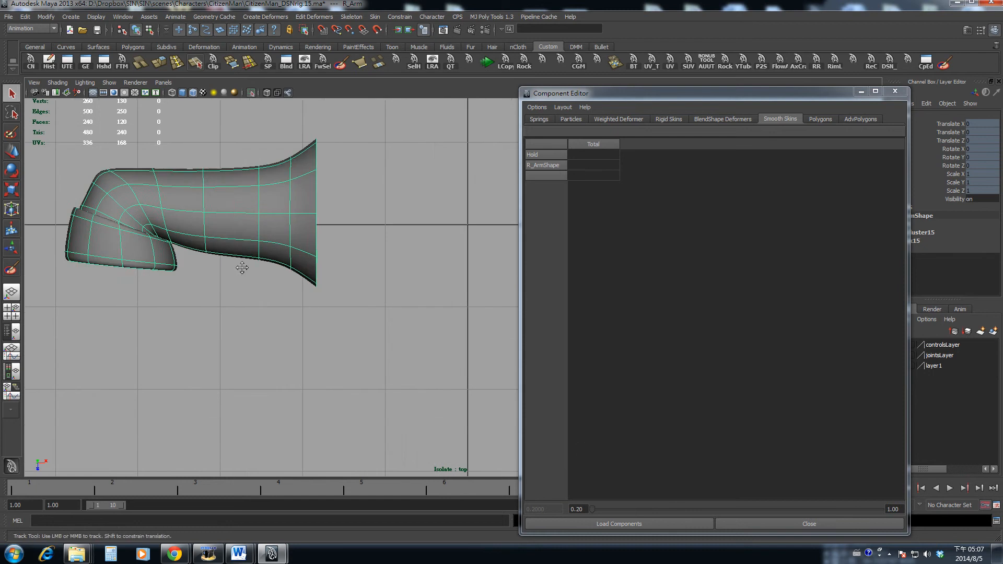
{"action": "middle_click_drag", "start_coordinate": [241, 268], "coordinate": [427, 381], "text": "alt"}
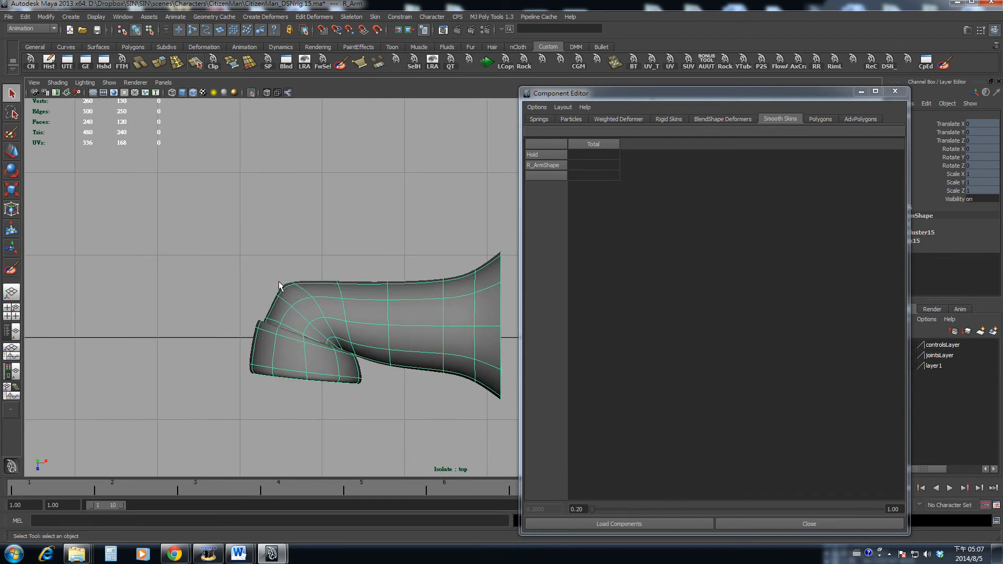
Select the single vertex just inside the right elbow's outer corner, try rShoulderJ weights of 0.8 and 0.5, and set 0.6.
{"action": "key", "text": "F8"}
{"action": "key", "text": "4"}
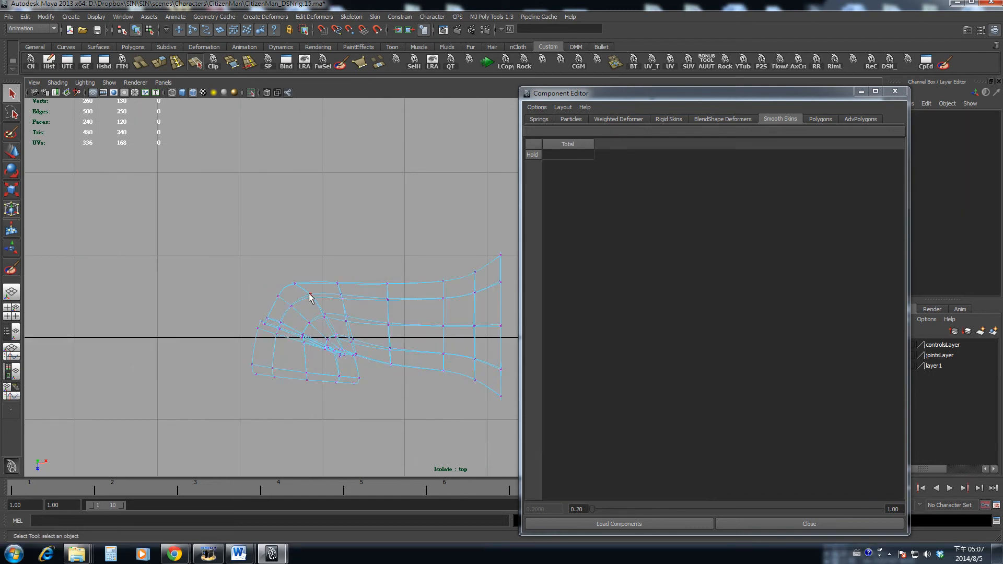
{"action": "left_click", "coordinate": [313, 298]}
{"action": "key", "text": "5"}
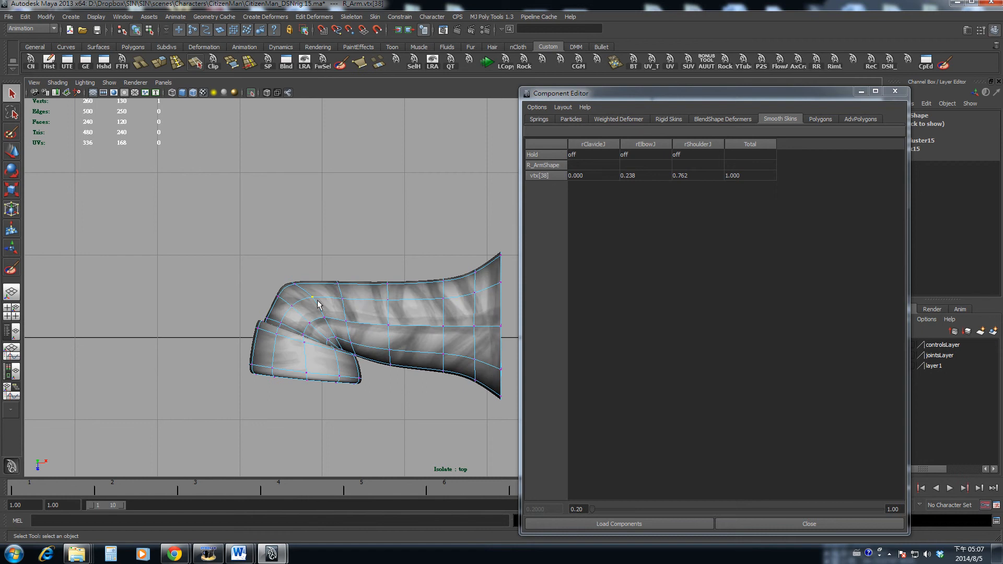
{"action": "key", "text": "w"}
{"action": "middle_click_drag", "start_coordinate": [359, 304], "coordinate": [343, 307], "text": "alt"}
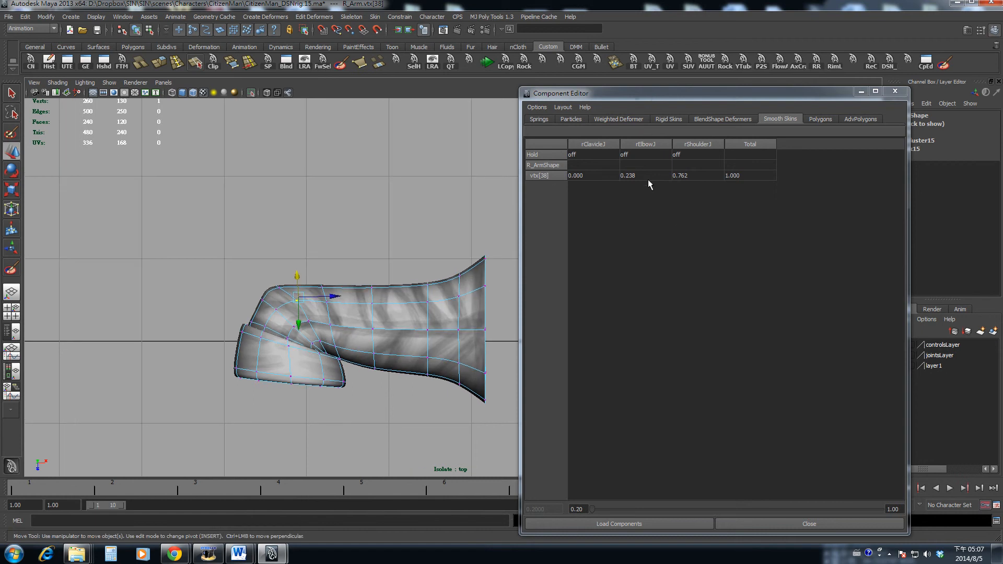
{"action": "double_click", "coordinate": [688, 176]}
{"action": "type", "text": "."}
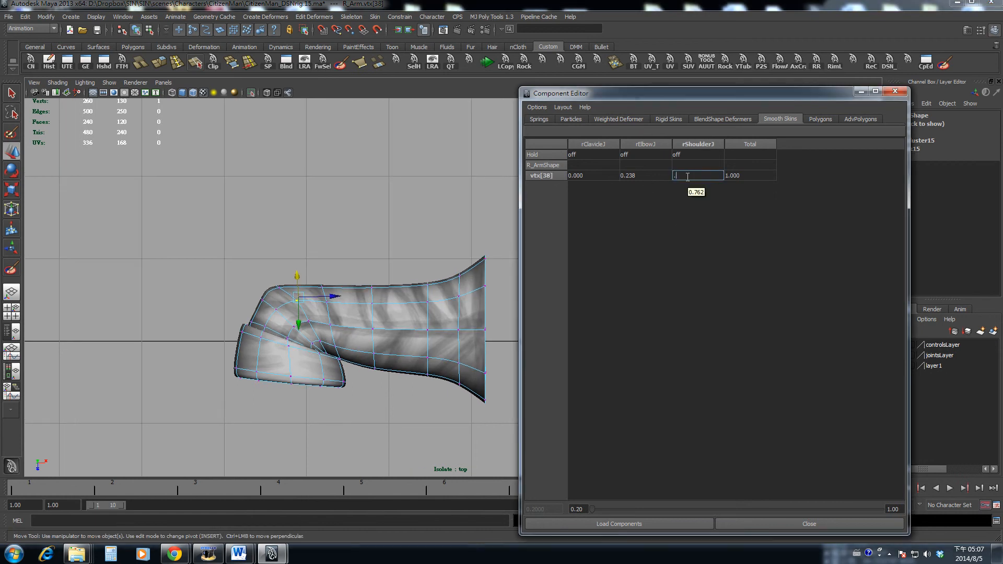
{"action": "type", "text": "8"}
{"action": "key", "text": "Return"}
{"action": "type", "text": ".5"}
{"action": "key", "text": "Return"}
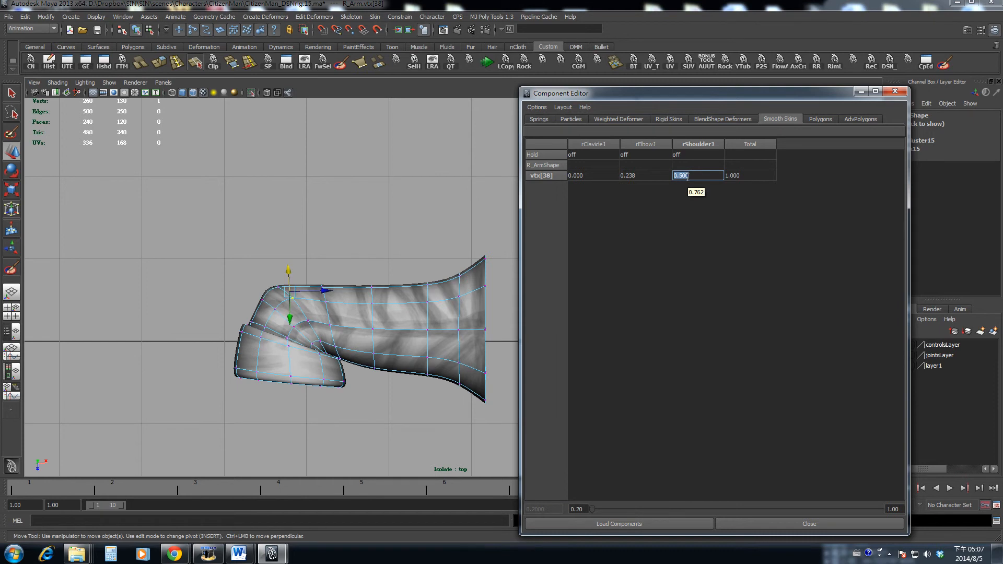
{"action": "type", "text": ".6"}
{"action": "key", "text": "Return"}
Clear the selection and inspect both arms shaded without the wireframe overlay in the perspective view.
{"action": "middle_click_drag", "start_coordinate": [444, 313], "coordinate": [443, 283], "text": "alt"}
{"action": "key", "text": "q"}
{"action": "key", "text": "space"}
{"action": "mouse_move", "coordinate": [336, 314]}
{"action": "left_mouse_down"}
{"action": "mouse_move", "coordinate": [338, 248]}
{"action": "mouse_move", "coordinate": [283, 311]}
{"action": "mouse_move", "coordinate": [239, 295]}
{"action": "mouse_move", "coordinate": [308, 329]}
{"action": "mouse_move", "coordinate": [316, 356]}
{"action": "left_mouse_up"}
{"action": "left_click", "coordinate": [227, 284]}
{"action": "key", "text": "3"}
{"action": "key", "text": "alt+5"}
{"action": "right_click_drag", "start_coordinate": [317, 355], "coordinate": [316, 367], "text": "alt"}
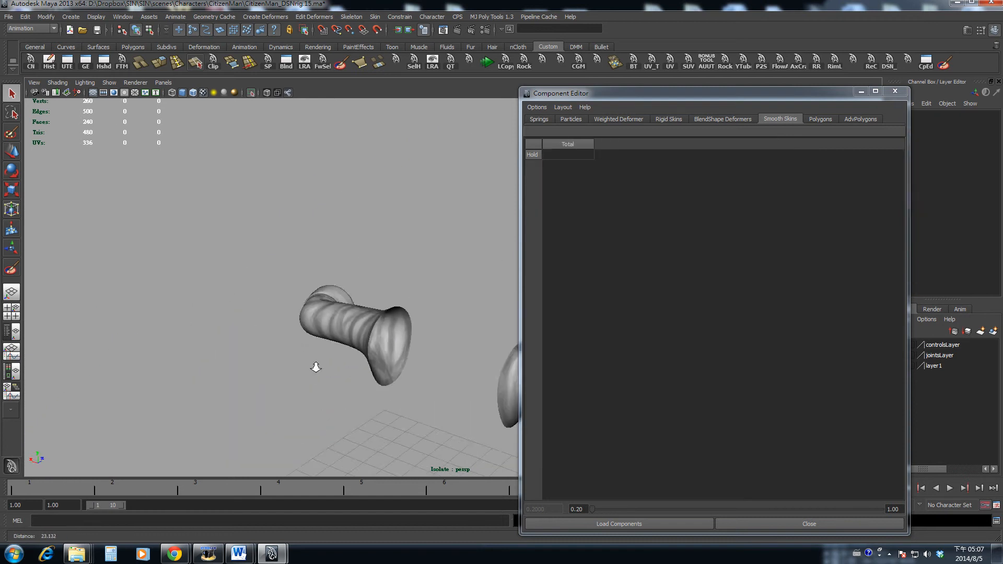
{"action": "left_click_drag", "start_coordinate": [317, 368], "coordinate": [173, 395], "text": "alt"}
Play the bend animation in the top view to compare how both elbows deform, and stop it.
{"action": "key", "text": "space"}
{"action": "left_click_drag", "start_coordinate": [367, 300], "coordinate": [327, 297]}
{"action": "middle_click_drag", "start_coordinate": [368, 285], "coordinate": [186, 268], "text": "alt"}
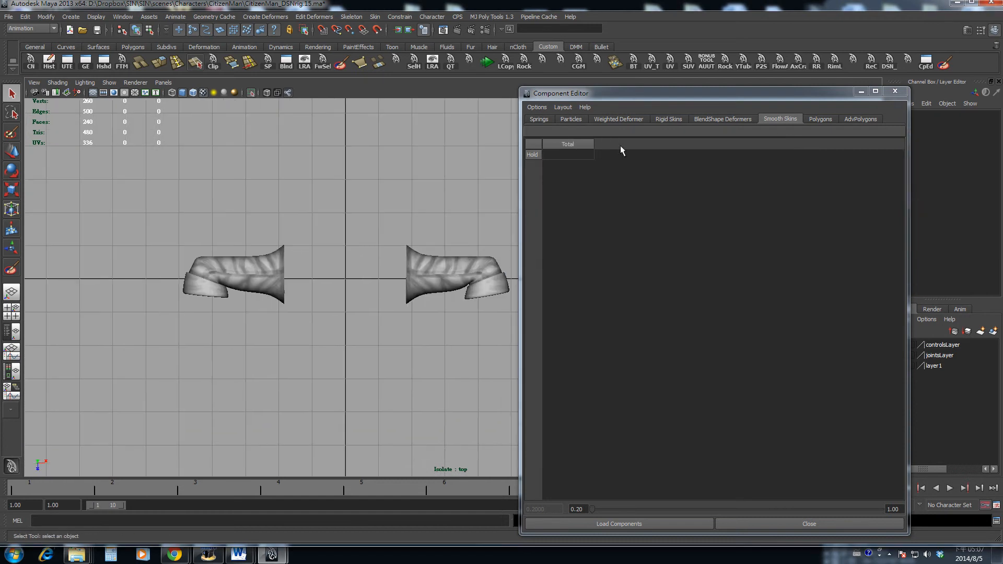
{"action": "middle_click_drag", "start_coordinate": [376, 280], "coordinate": [336, 255], "text": "alt"}
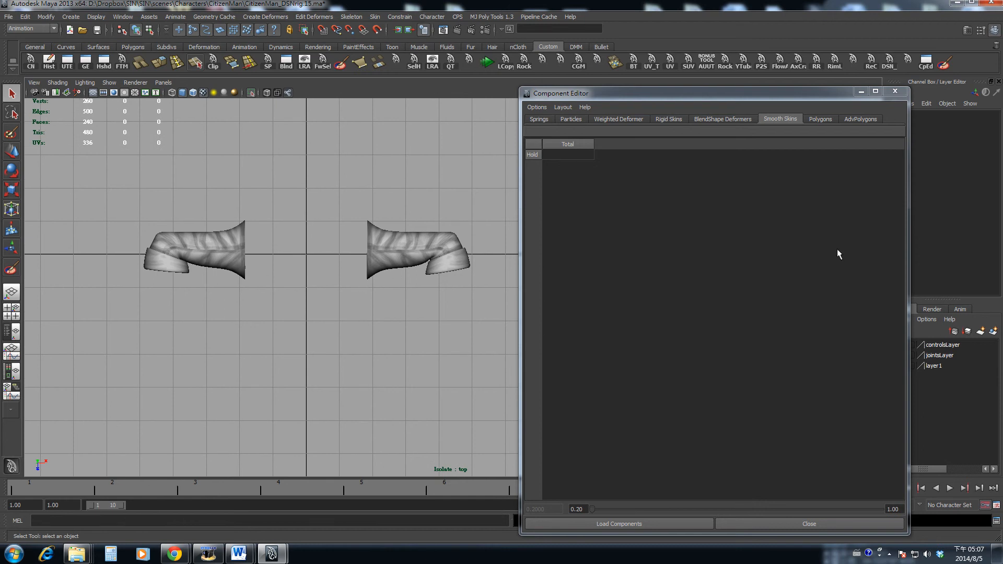
{"action": "key", "text": "alt+v"}
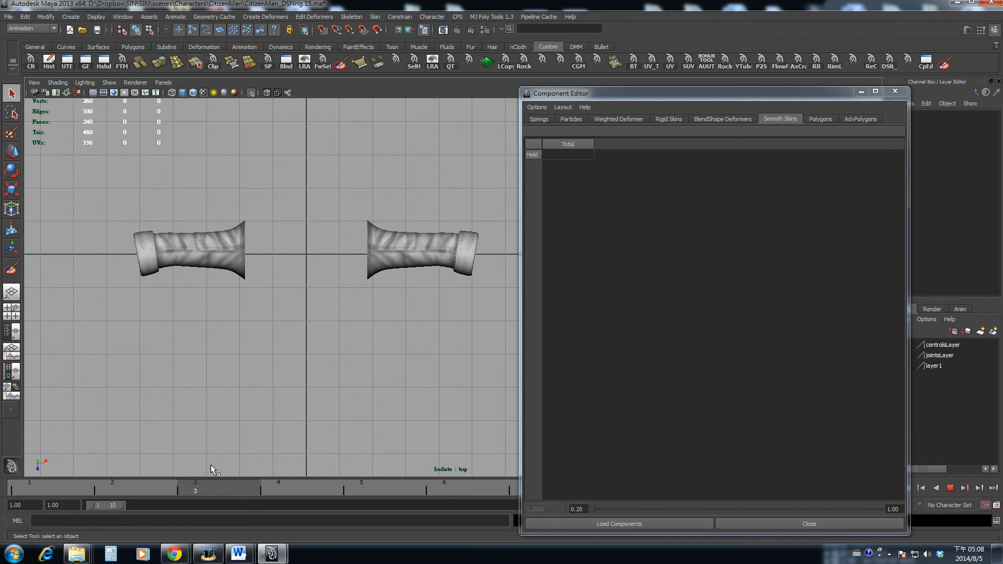
{"action": "key", "text": "alt+v"}
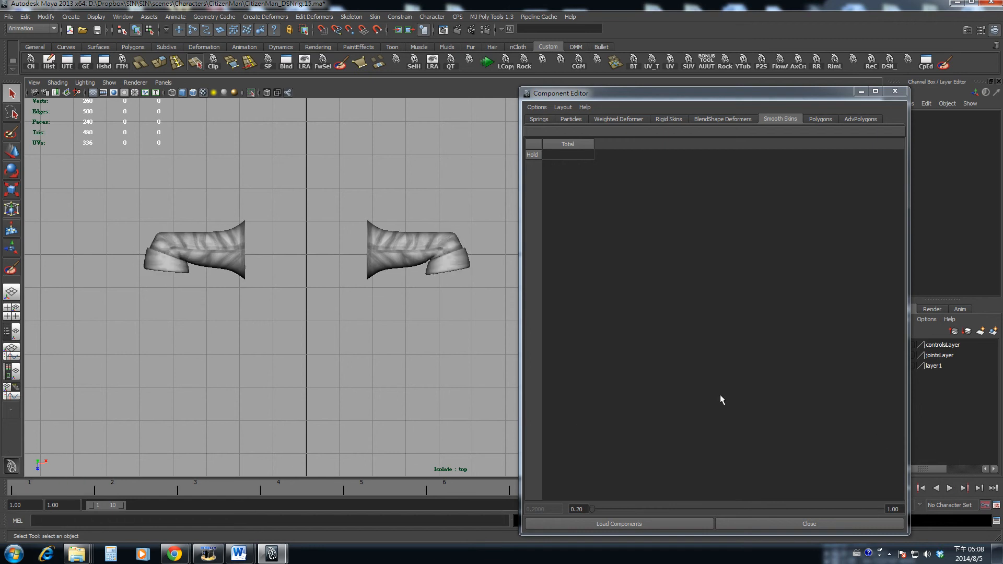
Select the column of vertices at the left arm's open shoulder end in the wireframe top view.
{"action": "right_click_drag", "start_coordinate": [275, 259], "coordinate": [527, 309], "text": "alt"}
{"action": "left_click", "coordinate": [347, 267]}
{"action": "key", "text": "4"}
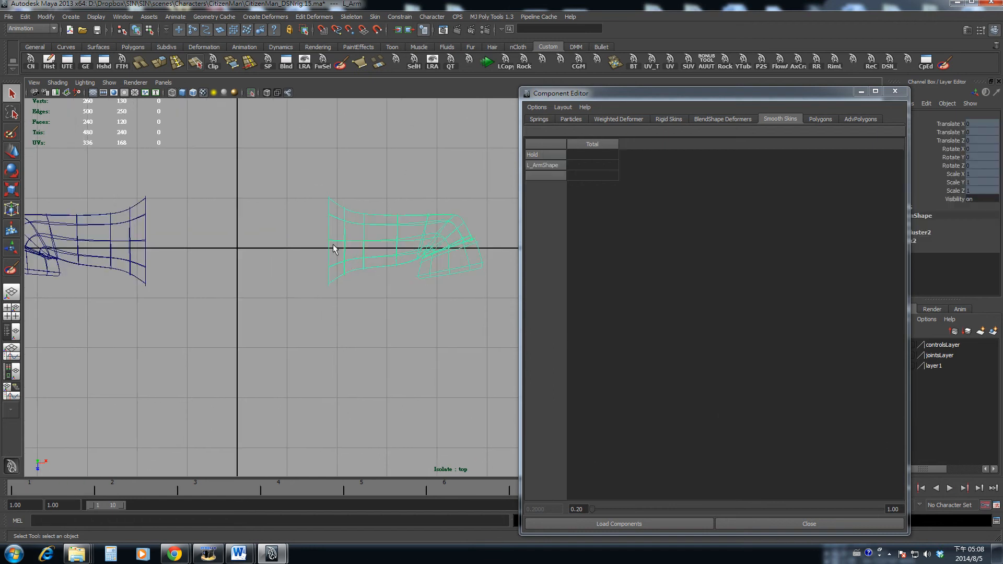
{"action": "key", "text": "F8"}
{"action": "left_click_drag", "start_coordinate": [316, 187], "coordinate": [334, 311]}
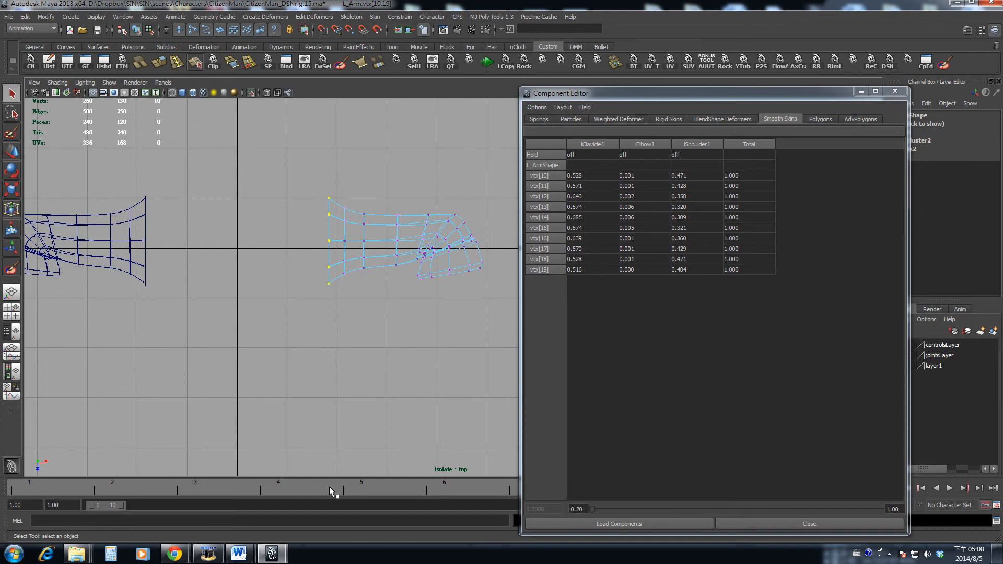
Play and scrub the bend animation to check the left arm's shoulder-end vertices for movement, ending at frame 1.
{"action": "key", "text": "alt+v"}
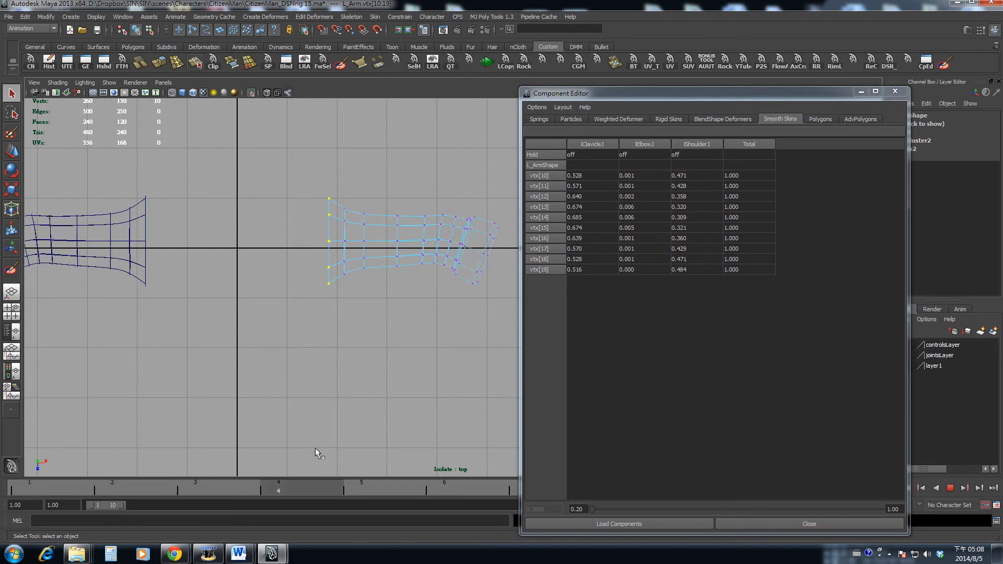
{"action": "key", "text": "alt+v"}
{"action": "right_click_drag", "start_coordinate": [286, 299], "coordinate": [537, 367], "text": "alt"}
{"action": "left_click_drag", "start_coordinate": [365, 489], "coordinate": [1, 461]}
{"action": "key", "text": "alt+v"}
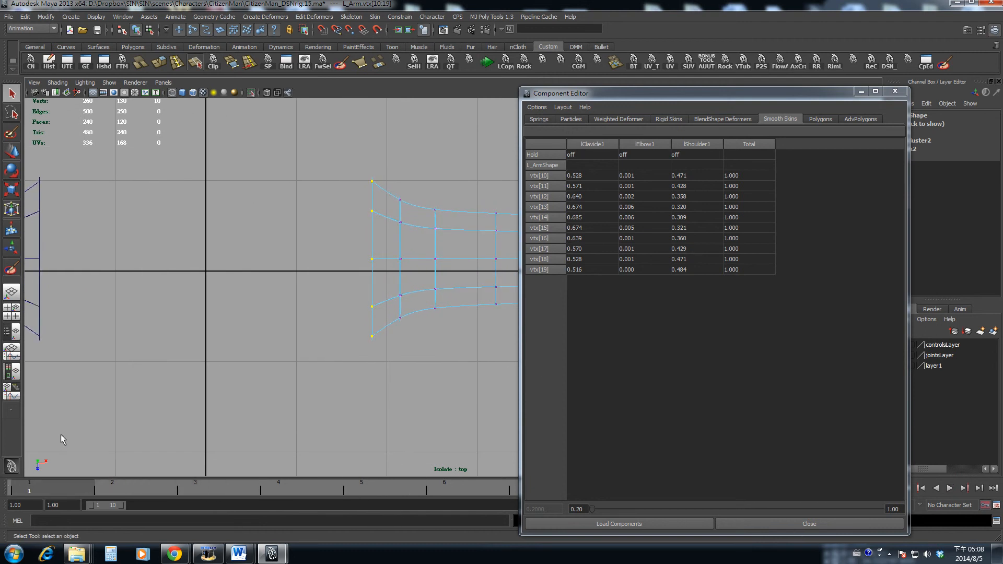
{"action": "left_click_drag", "start_coordinate": [114, 489], "coordinate": [2, 502]}
{"action": "middle_click_drag", "start_coordinate": [433, 340], "coordinate": [376, 307], "text": "alt"}
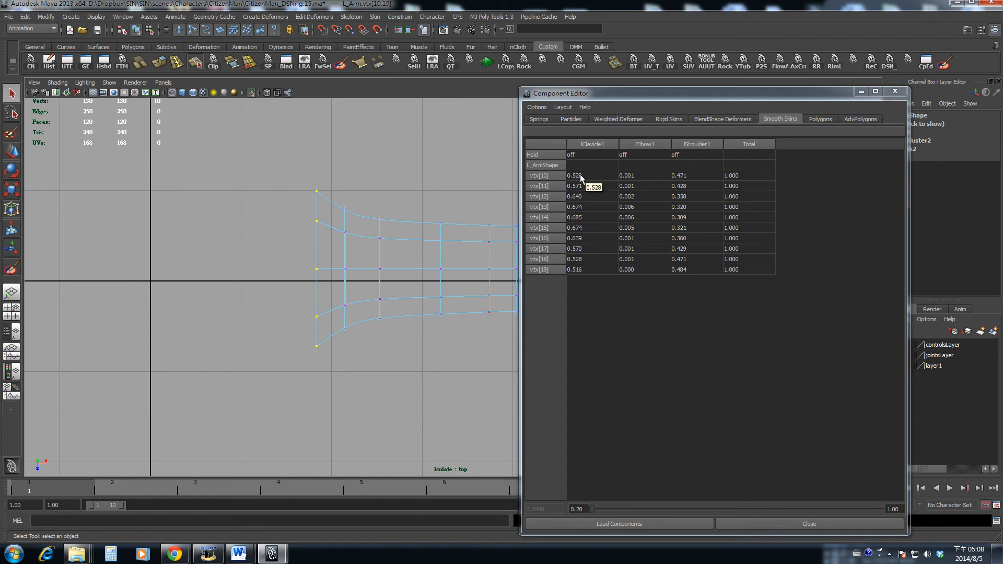
Set the lElbowJ weights of the left arm's ten shoulder-end vertices, vtx[10] to vtx[19], to 0.
{"action": "left_click", "coordinate": [681, 178]}
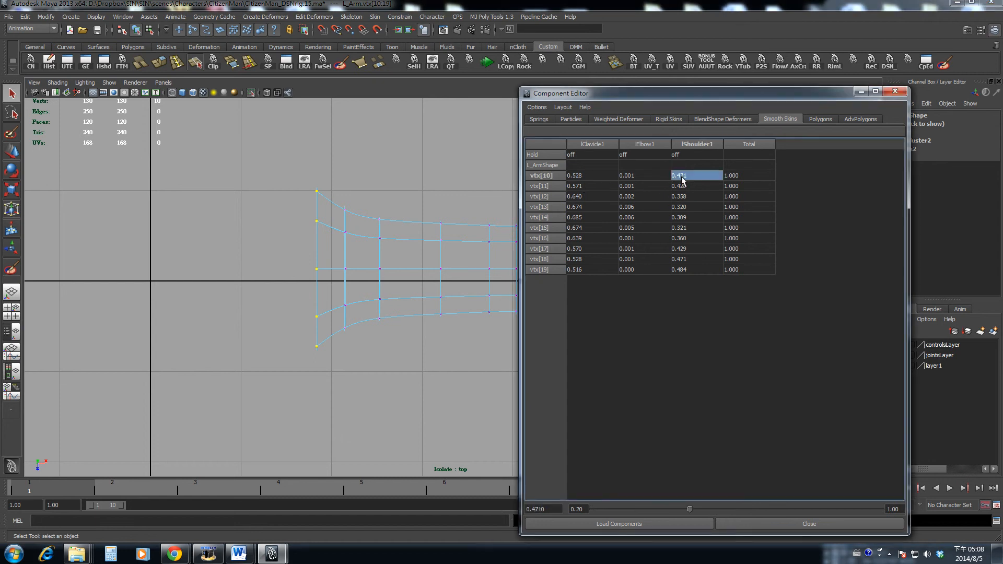
{"action": "left_click_drag", "start_coordinate": [682, 181], "coordinate": [687, 268]}
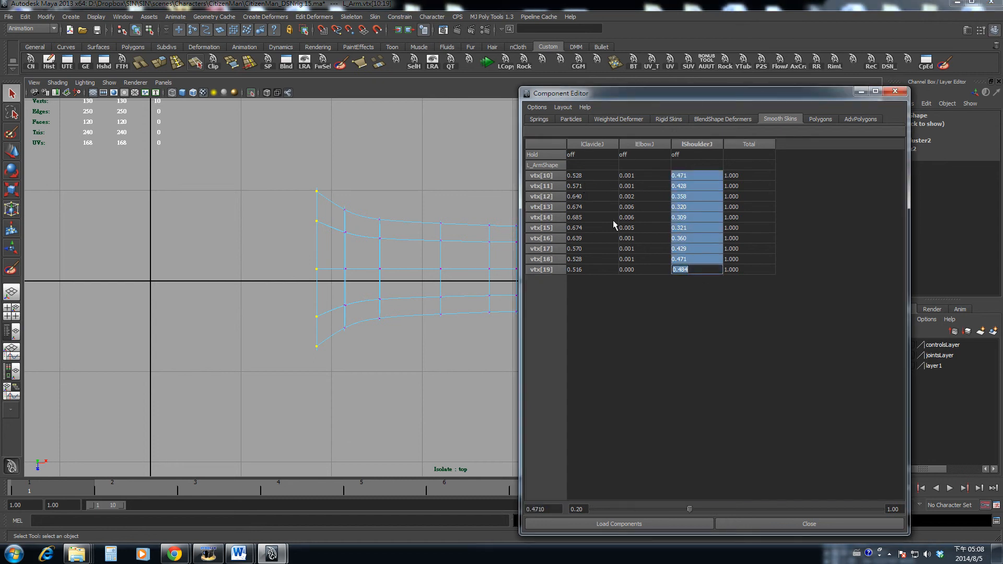
{"action": "left_click", "coordinate": [637, 176]}
{"action": "middle_click_drag", "start_coordinate": [465, 251], "coordinate": [424, 242], "text": "alt"}
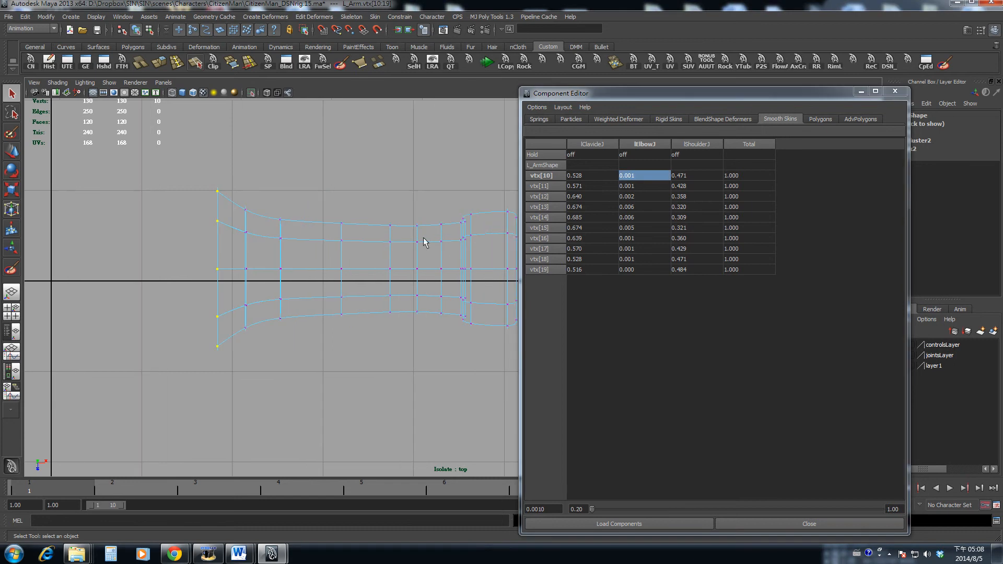
{"action": "left_click", "coordinate": [629, 178]}
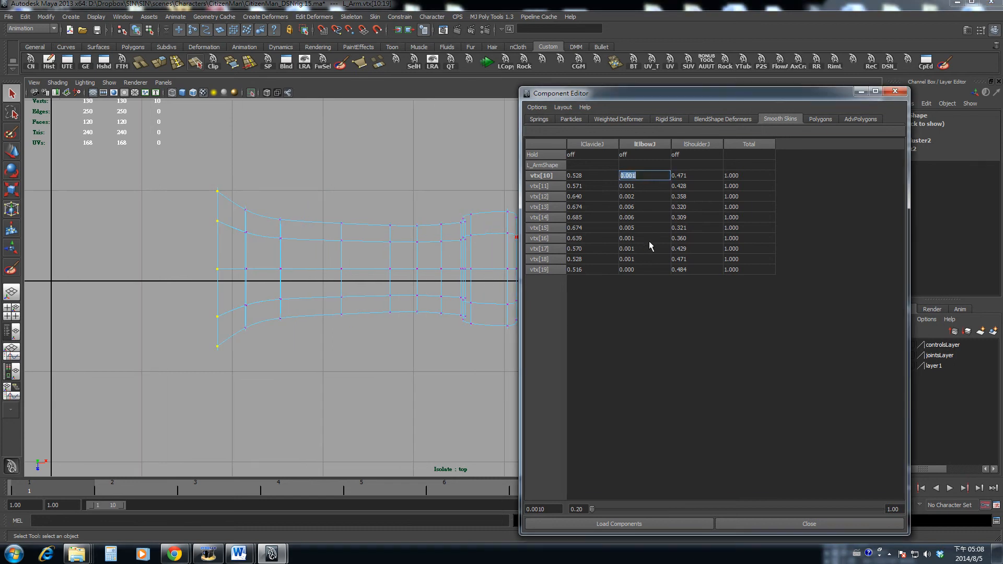
{"action": "left_click", "coordinate": [637, 269], "text": "shift"}
{"action": "type", "text": "0"}
{"action": "key", "text": "Return"}
Reveal the full character to see where the left arm's shoulder end sits in the body, undoing the stray joint selection.
{"action": "middle_click_drag", "start_coordinate": [439, 257], "coordinate": [376, 269], "text": "alt"}
{"action": "key", "text": "shift+i"}
{"action": "left_click", "coordinate": [408, 271]}
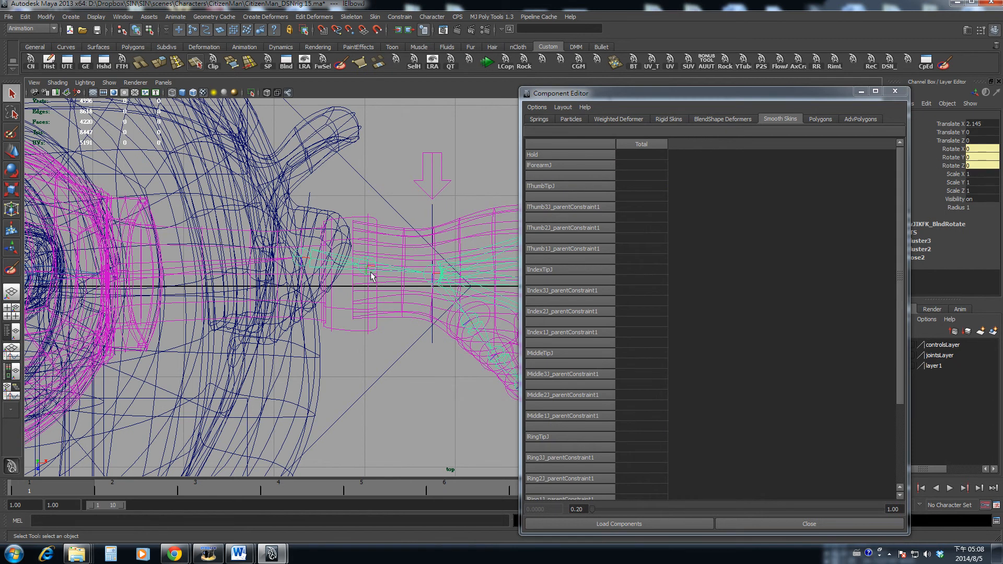
{"action": "key", "text": "ctrl+z"}
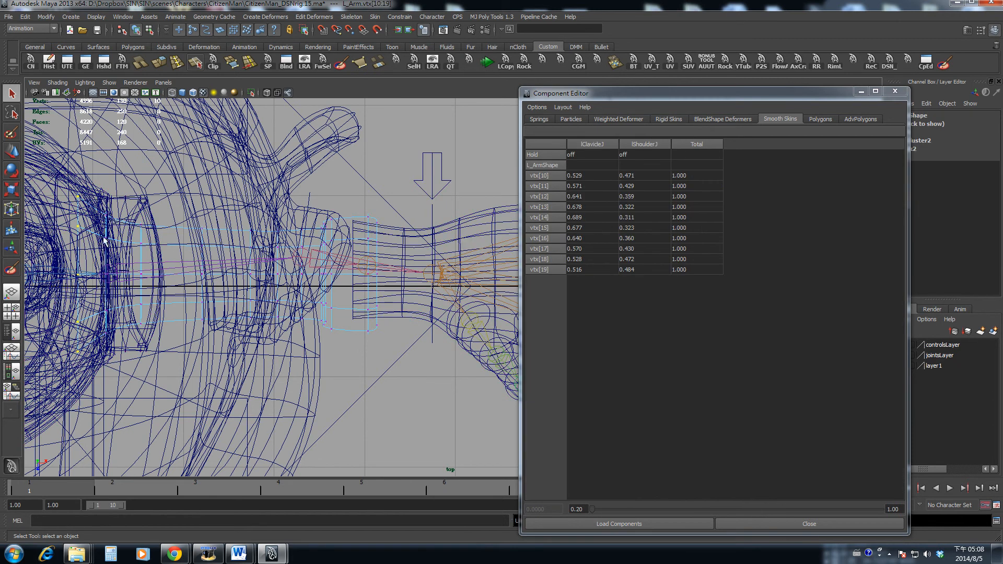
{"action": "middle_click_drag", "start_coordinate": [104, 236], "coordinate": [177, 245], "text": "alt"}
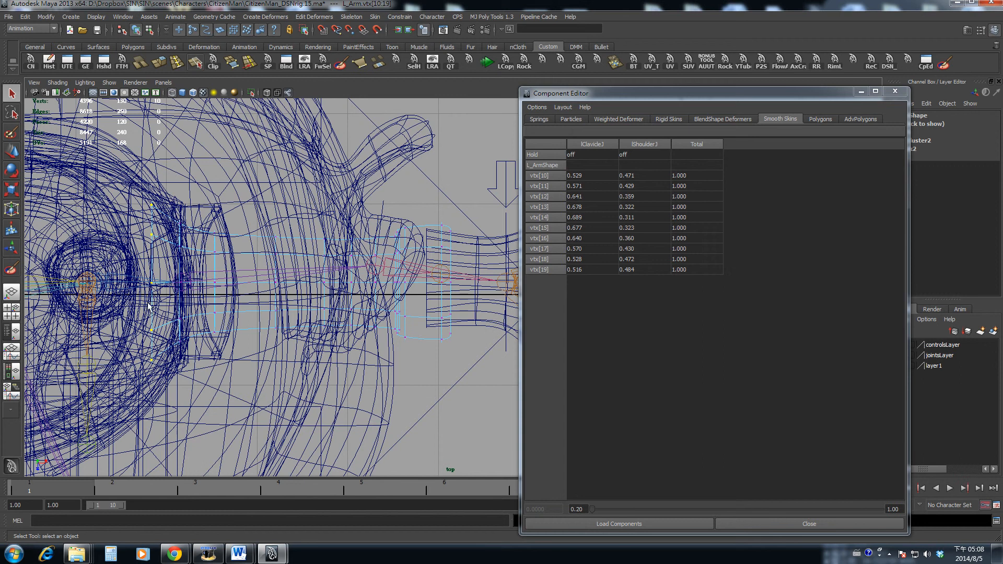
{"action": "key", "text": "F8"}
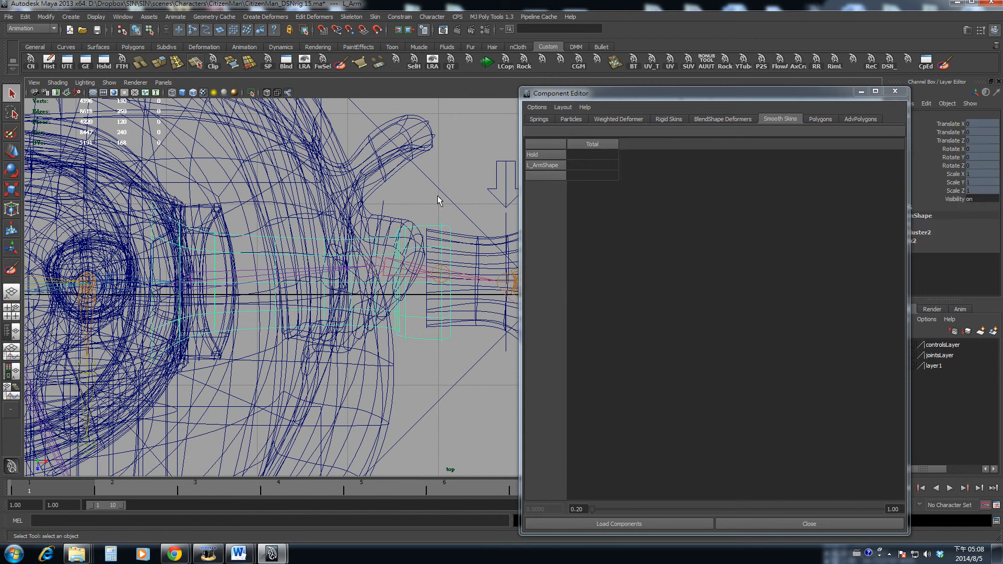
Isolate the left arm again, reselect its shoulder-end vertices to review their weights, and clear the selection.
{"action": "key", "text": "shift+i"}
{"action": "middle_click_drag", "start_coordinate": [341, 252], "coordinate": [374, 253], "text": "alt"}
{"action": "right_click_drag", "start_coordinate": [207, 265], "coordinate": [179, 266]}
{"action": "left_click_drag", "start_coordinate": [163, 171], "coordinate": [210, 375]}
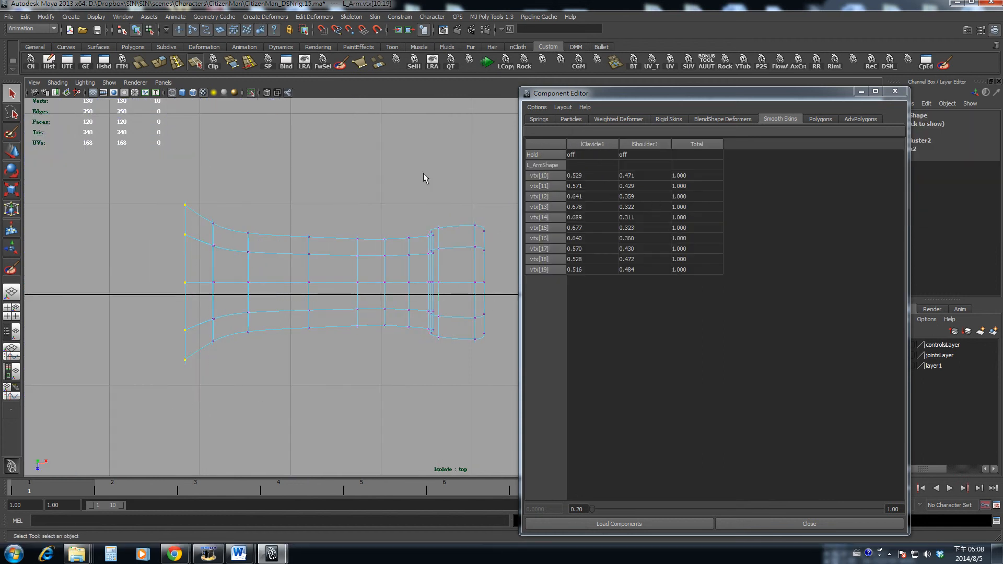
{"action": "left_click", "coordinate": [366, 173]}
{"action": "left_click_drag", "start_coordinate": [180, 173], "coordinate": [205, 417]}
{"action": "left_click", "coordinate": [533, 107]}
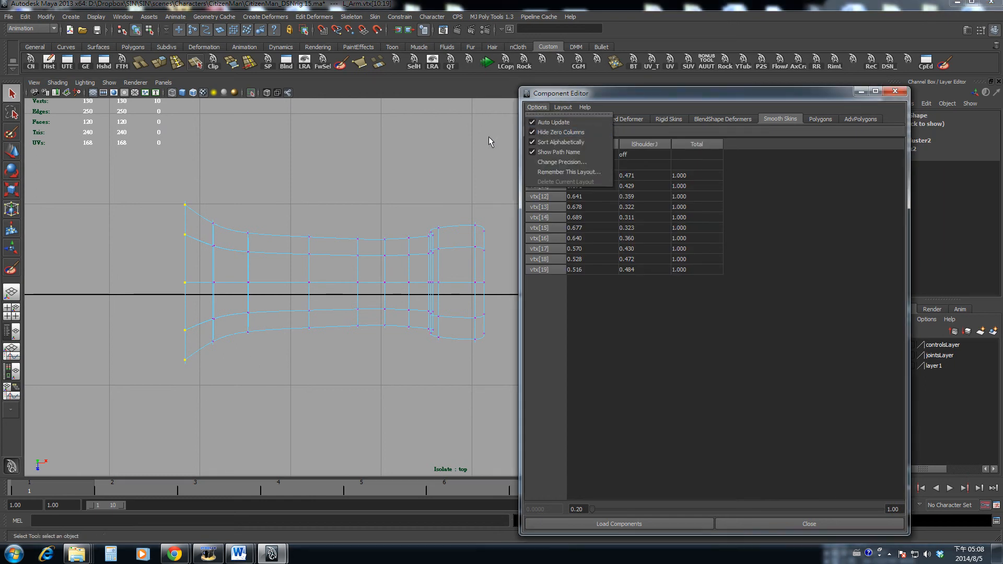
{"action": "left_click", "coordinate": [466, 124]}
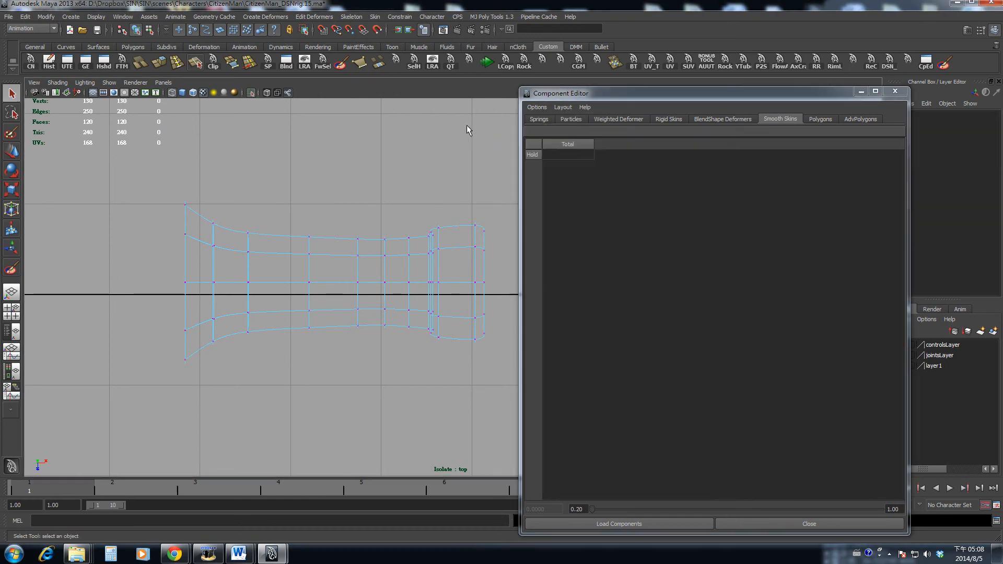
Reselect the left arm's shoulder-end vertices, play the animation to check that they stay still, and return to frame 1.
{"action": "left_click", "coordinate": [342, 490]}
{"action": "left_click_drag", "start_coordinate": [342, 489], "coordinate": [97, 500]}
{"action": "middle_click_drag", "start_coordinate": [197, 366], "coordinate": [456, 388], "text": "alt"}
{"action": "scroll", "coordinate": [444, 356], "scroll_direction": "up", "scroll_amount": 3}
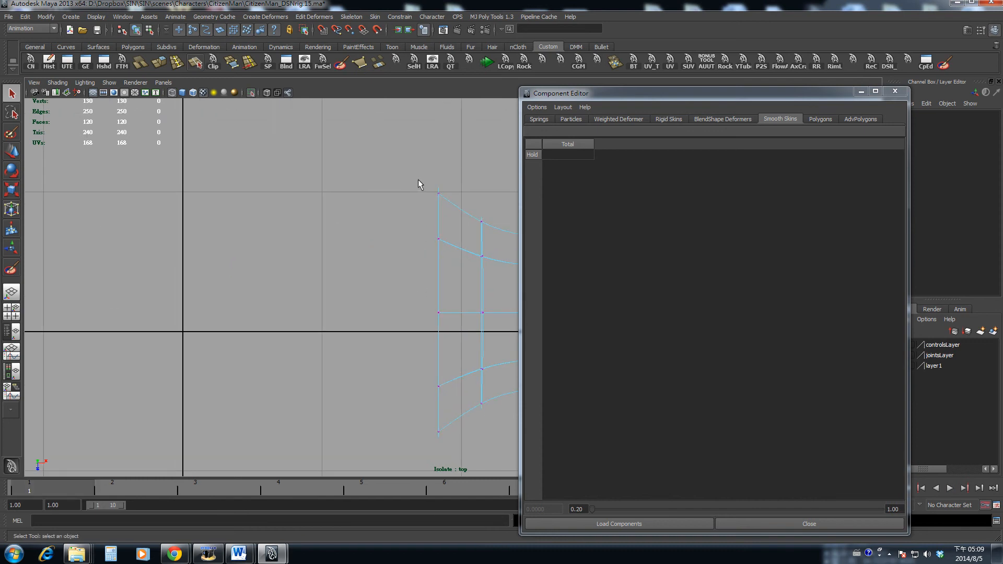
{"action": "left_click_drag", "start_coordinate": [453, 472], "coordinate": [453, 470]}
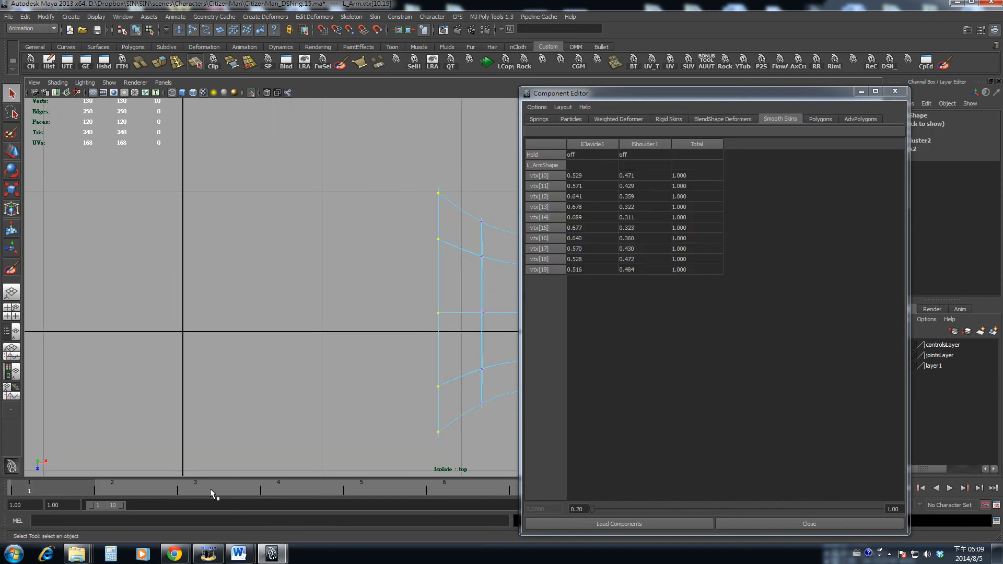
{"action": "key", "text": "alt+v"}
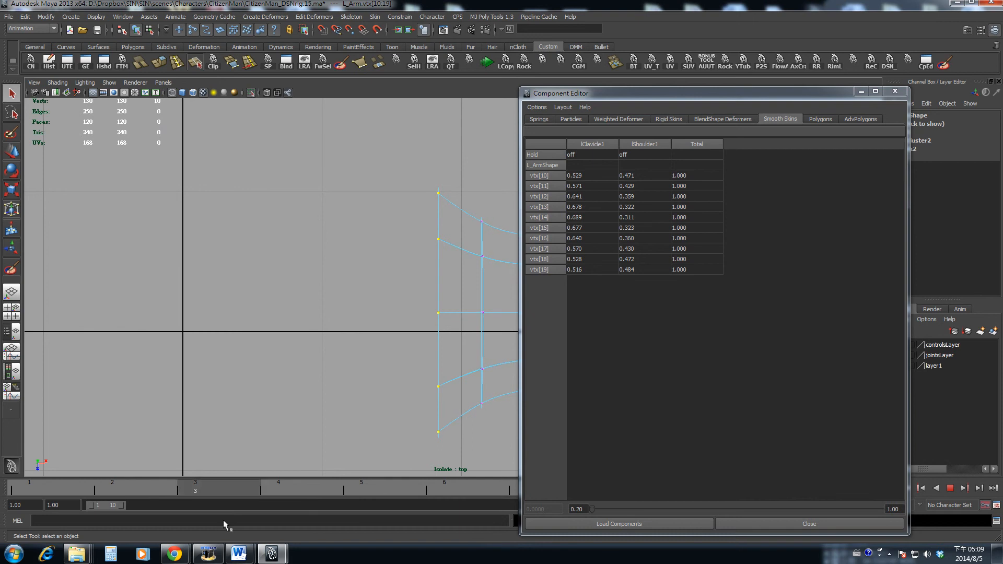
{"action": "left_click", "coordinate": [14, 490]}
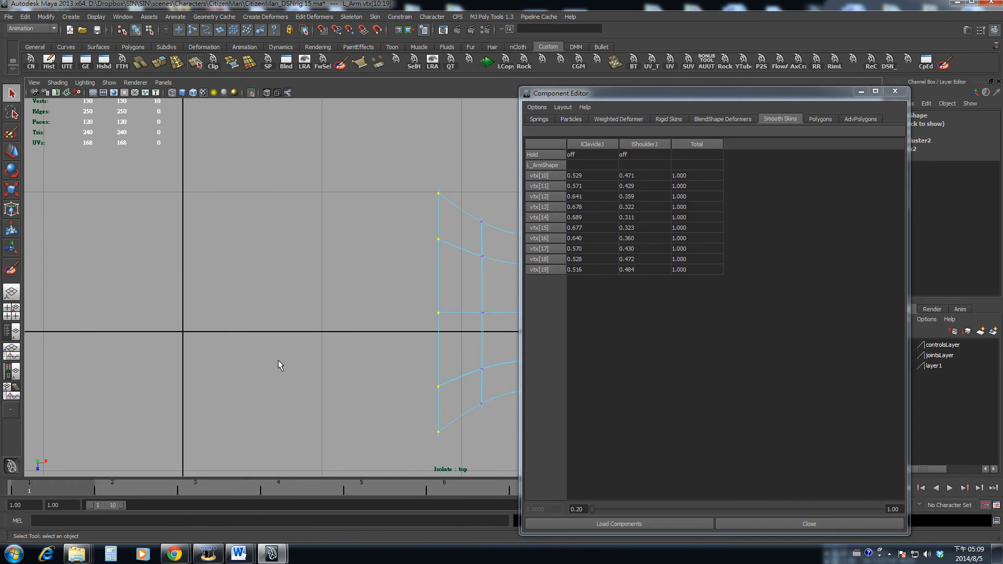
Show the full character shaded in the top view, select the right arm mesh and isolate it.
{"action": "key", "text": "ctrl+1"}
{"action": "middle_click_drag", "start_coordinate": [278, 359], "coordinate": [512, 353], "text": "alt"}
{"action": "middle_click_drag", "start_coordinate": [97, 301], "coordinate": [224, 297], "text": "alt"}
{"action": "key", "text": "5"}
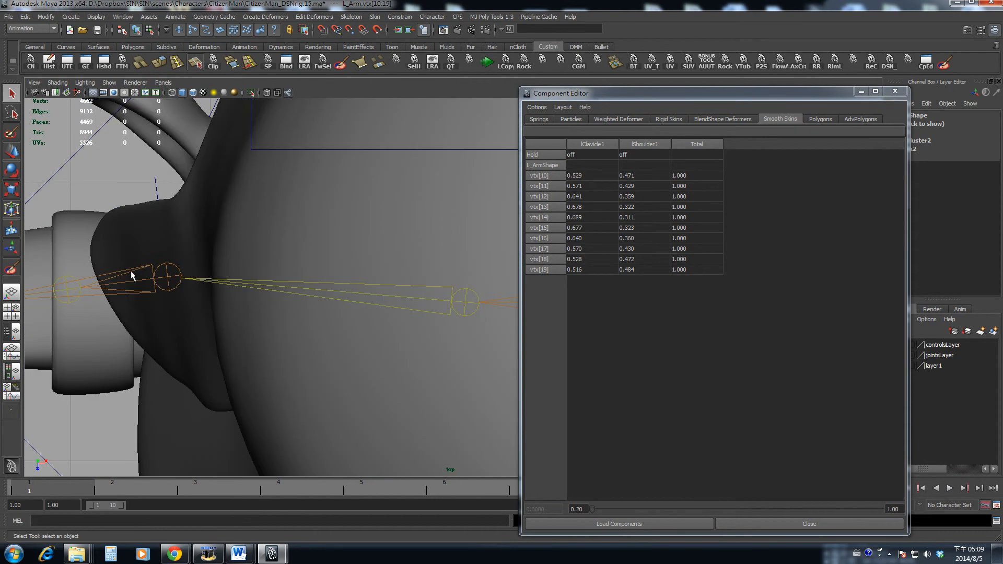
{"action": "middle_click_drag", "start_coordinate": [106, 331], "coordinate": [224, 305], "text": "alt"}
{"action": "left_click", "coordinate": [233, 324]}
{"action": "key", "text": "ctrl+1"}
{"action": "middle_click_drag", "start_coordinate": [471, 322], "coordinate": [215, 317], "text": "alt"}
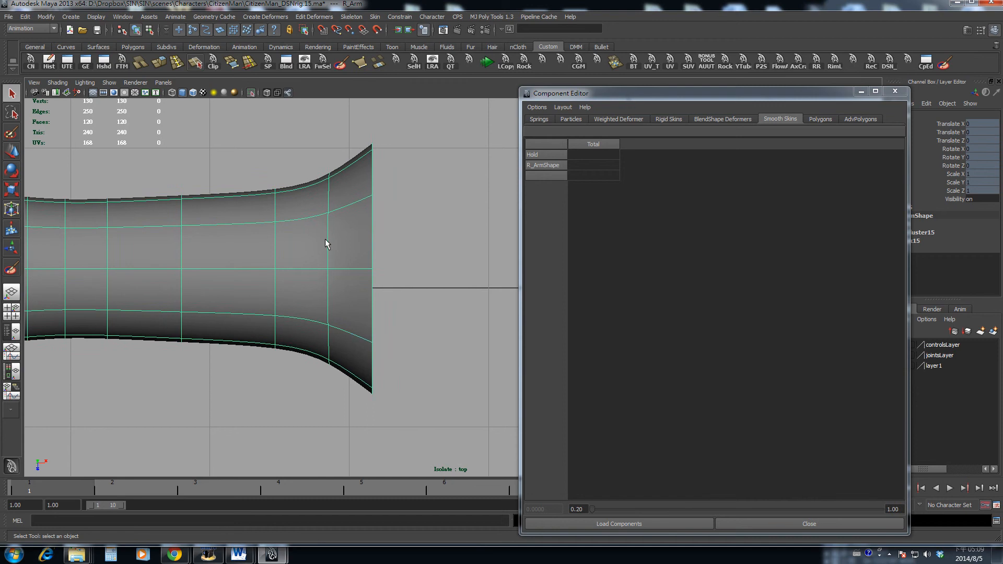
Select the vertices at the right arm's shoulder end in wireframe and play the animation to check their movement.
{"action": "key", "text": "F9"}
{"action": "left_click_drag", "start_coordinate": [358, 133], "coordinate": [406, 461]}
{"action": "key", "text": "4"}
{"action": "left_click", "coordinate": [219, 488]}
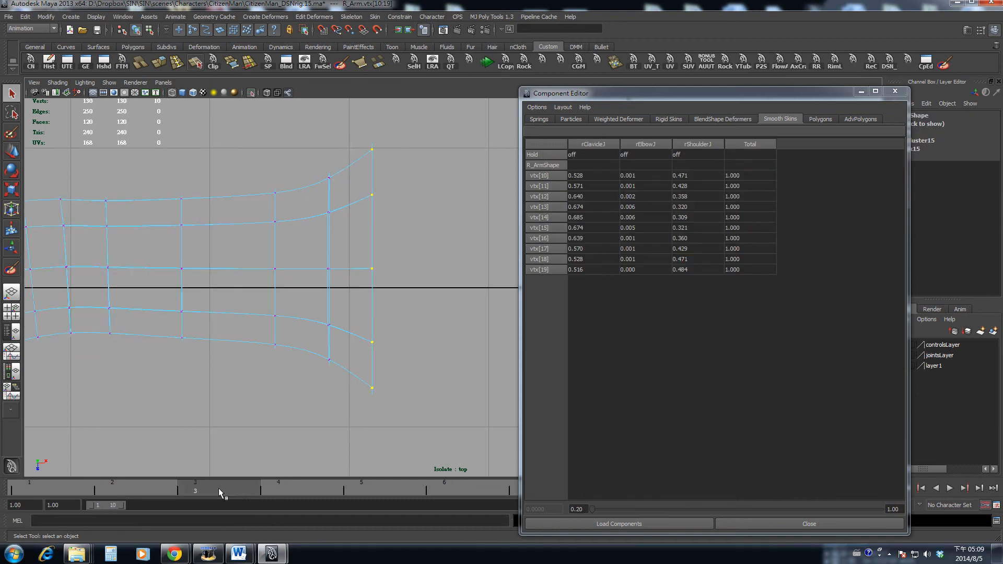
{"action": "key", "text": "alt+v"}
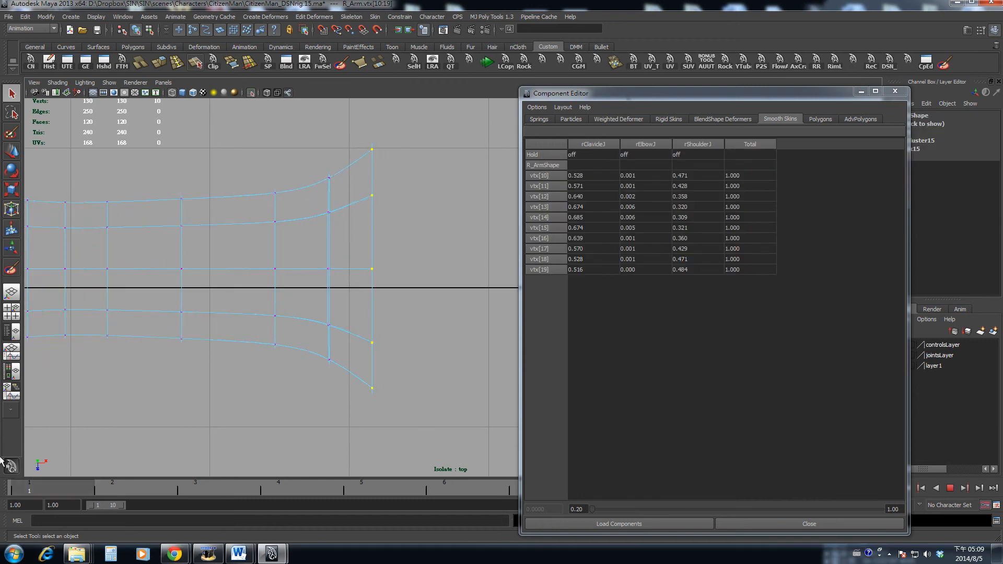
{"action": "key", "text": "alt+v"}
Set the rElbowJ weights of the right arm's vtx[10] to vtx[19] to 0 and replay the animation to check them.
{"action": "left_click_drag", "start_coordinate": [629, 176], "coordinate": [634, 270]}
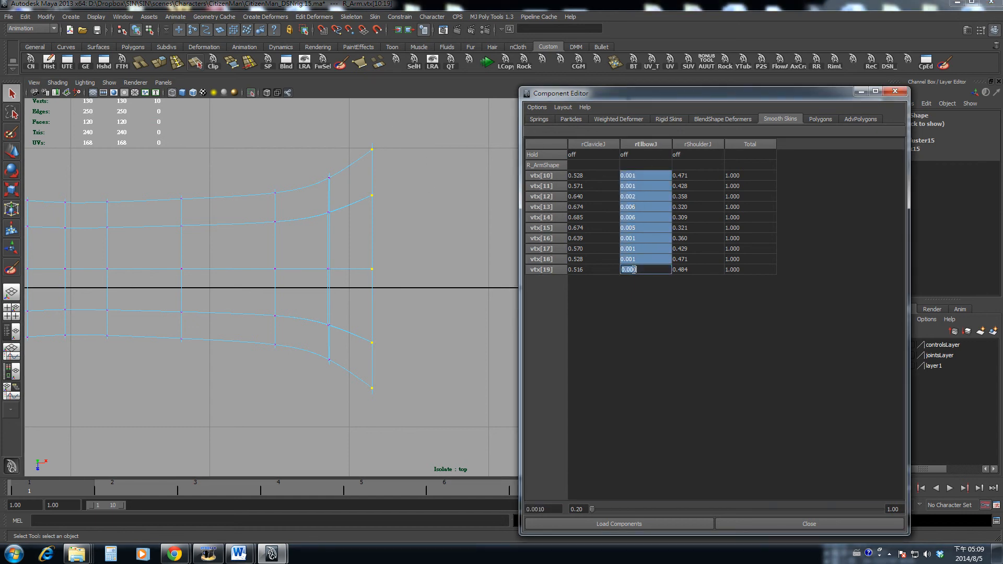
{"action": "type", "text": "0"}
{"action": "key", "text": "Return"}
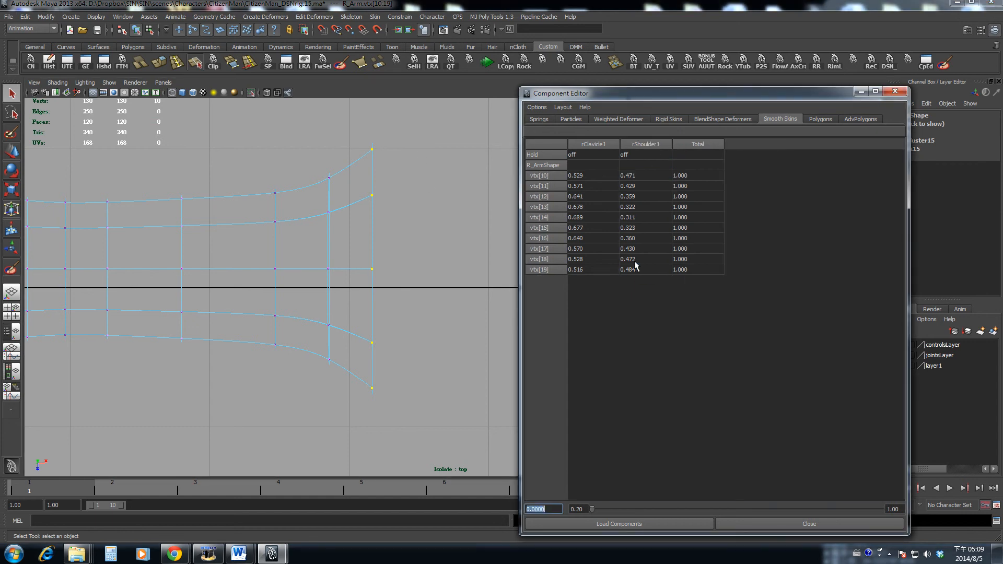
{"action": "key", "text": "alt+v"}
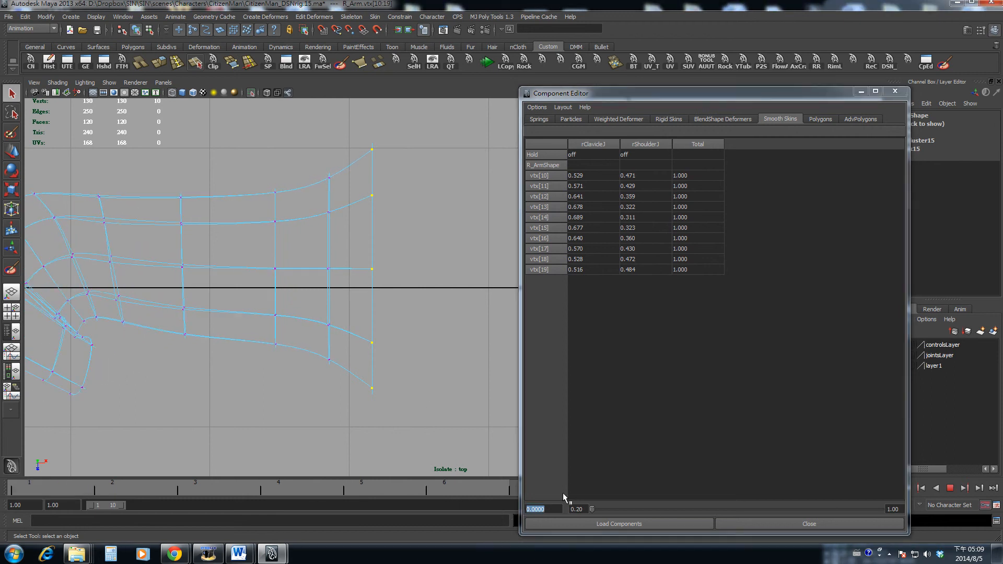
{"action": "key", "text": "Escape"}
Bring back the full character in the shaded perspective view, clear the selection and minimize the Component Editor.
{"action": "key", "text": "ctrl+1"}
{"action": "left_click", "coordinate": [252, 271]}
{"action": "left_click", "coordinate": [264, 262]}
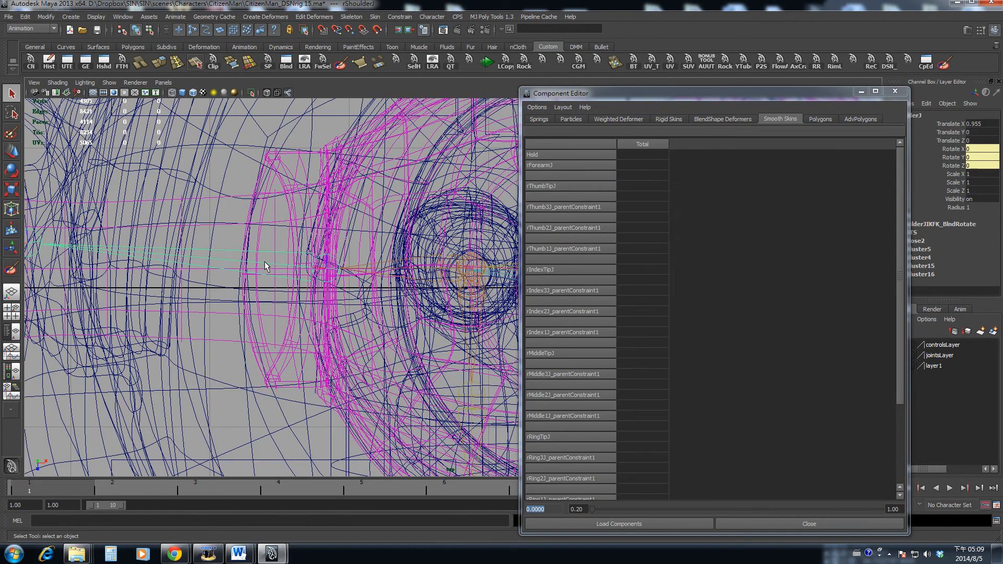
{"action": "key", "text": "space"}
{"action": "mouse_move", "coordinate": [264, 261]}
{"action": "left_mouse_down"}
{"action": "mouse_move", "coordinate": [265, 235]}
{"action": "mouse_move", "coordinate": [355, 198]}
{"action": "mouse_move", "coordinate": [306, 262]}
{"action": "mouse_move", "coordinate": [250, 277]}
{"action": "left_mouse_up"}
{"action": "key", "text": "5"}
{"action": "left_click", "coordinate": [266, 273]}
{"action": "left_click", "coordinate": [861, 95]}
Select the L_Hand1 mesh and inspect the arms, sleeves and hands in the rest pose from the front and back.
{"action": "middle_click_drag", "start_coordinate": [459, 309], "coordinate": [594, 327], "text": "alt"}
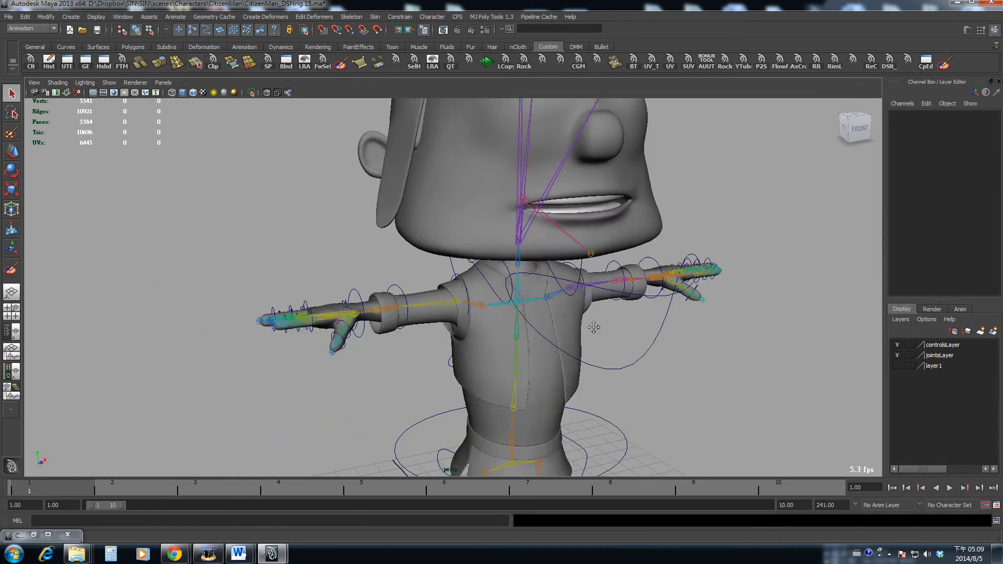
{"action": "left_click_drag", "start_coordinate": [593, 327], "coordinate": [376, 336], "text": "alt"}
{"action": "left_click", "coordinate": [425, 328]}
{"action": "right_click_drag", "start_coordinate": [376, 335], "coordinate": [426, 339], "text": "alt"}
{"action": "left_click", "coordinate": [342, 329]}
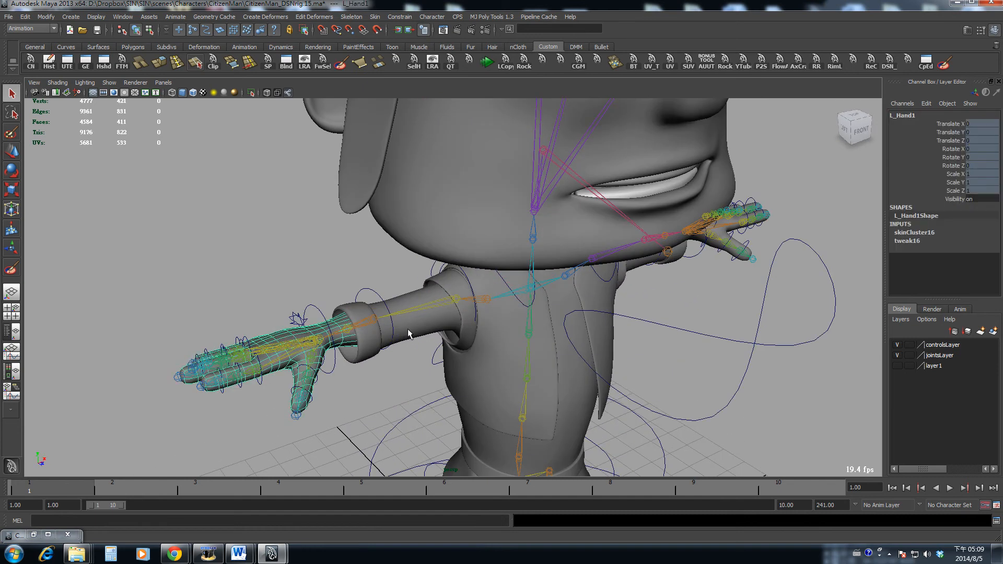
{"action": "left_click_drag", "start_coordinate": [343, 329], "coordinate": [558, 332], "text": "alt"}
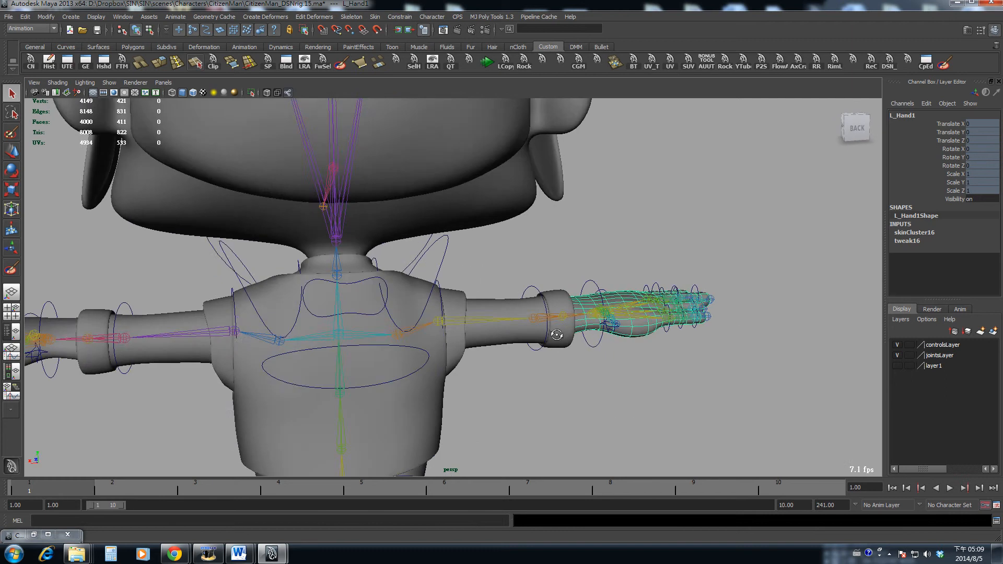
{"action": "right_click_drag", "start_coordinate": [557, 332], "coordinate": [659, 361], "text": "alt"}
{"action": "middle_click_drag", "start_coordinate": [659, 361], "coordinate": [541, 361], "text": "alt"}
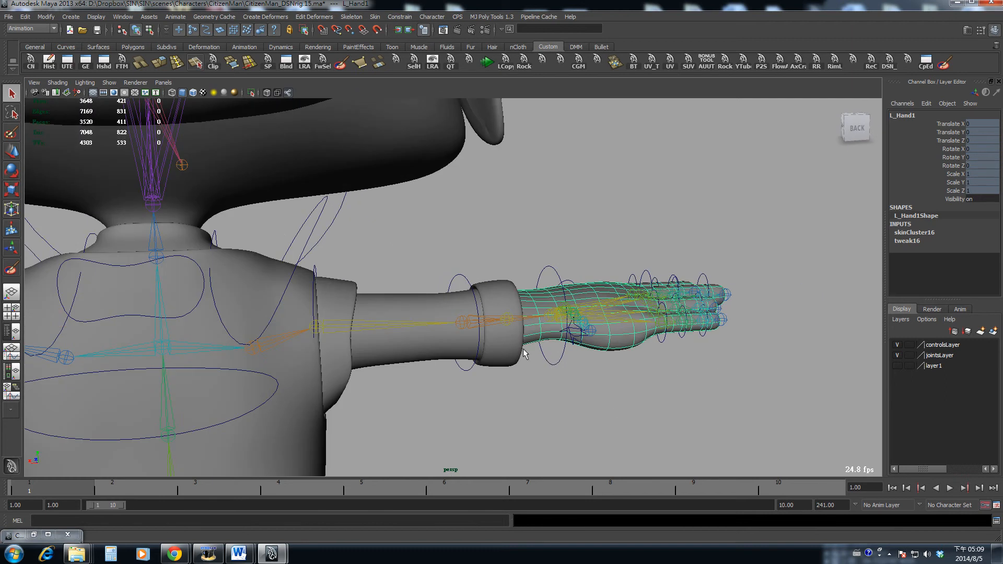
Run the animation to frame 10 and inspect both bent elbows from the front and the left side.
{"action": "left_click_drag", "start_coordinate": [524, 354], "coordinate": [532, 302], "text": "alt"}
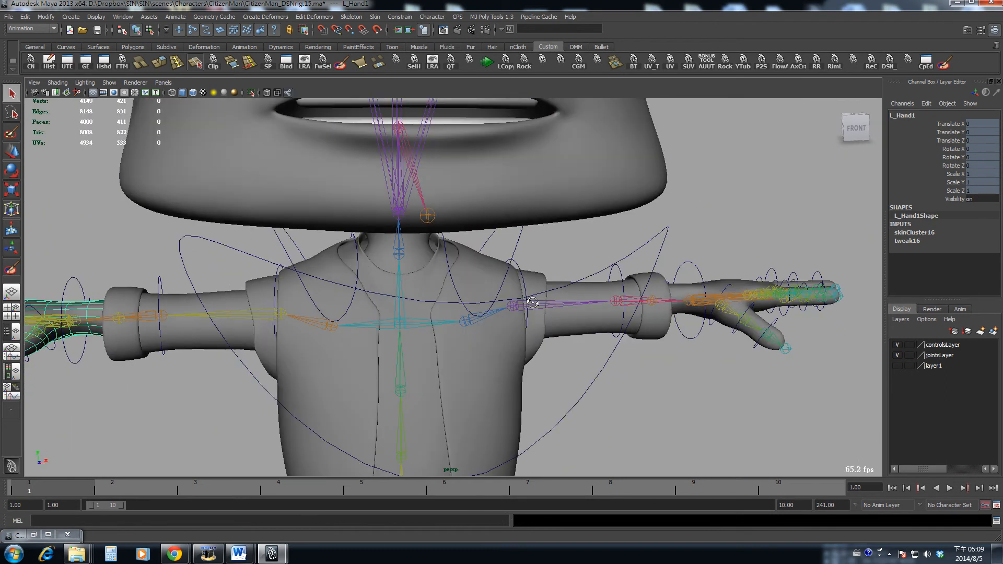
{"action": "left_click_drag", "start_coordinate": [292, 492], "coordinate": [763, 494]}
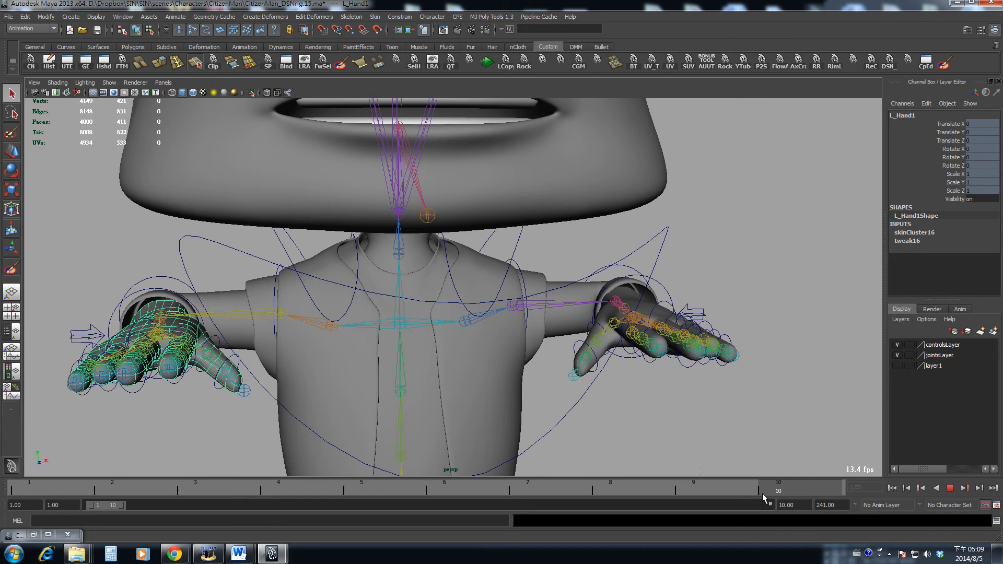
{"action": "left_click_drag", "start_coordinate": [413, 272], "coordinate": [544, 274], "text": "alt"}
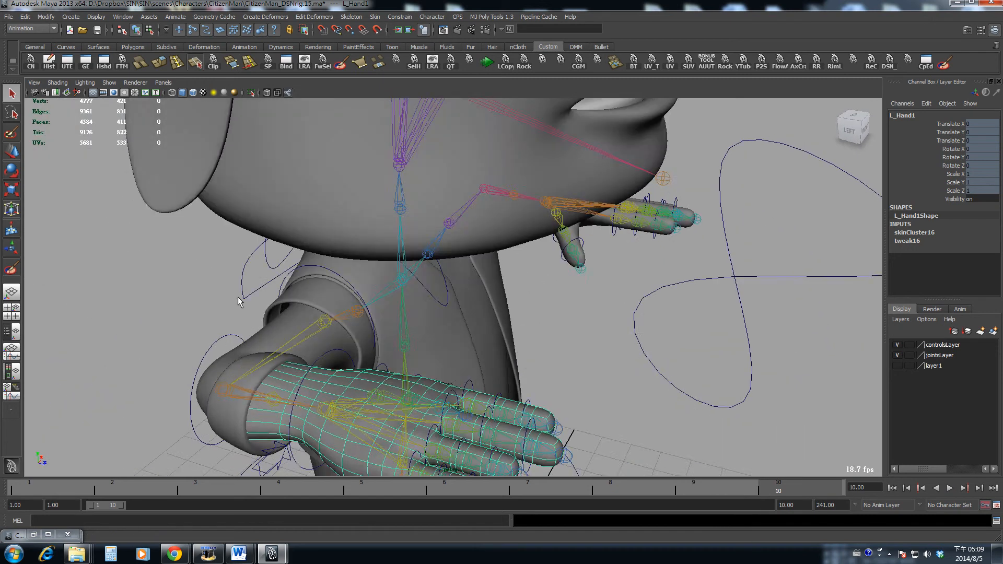
Clear the selection and inspect the whole character's bent-arm pose from the front and the side.
{"action": "left_click", "coordinate": [239, 297]}
{"action": "left_click_drag", "start_coordinate": [390, 359], "coordinate": [408, 322], "text": "alt"}
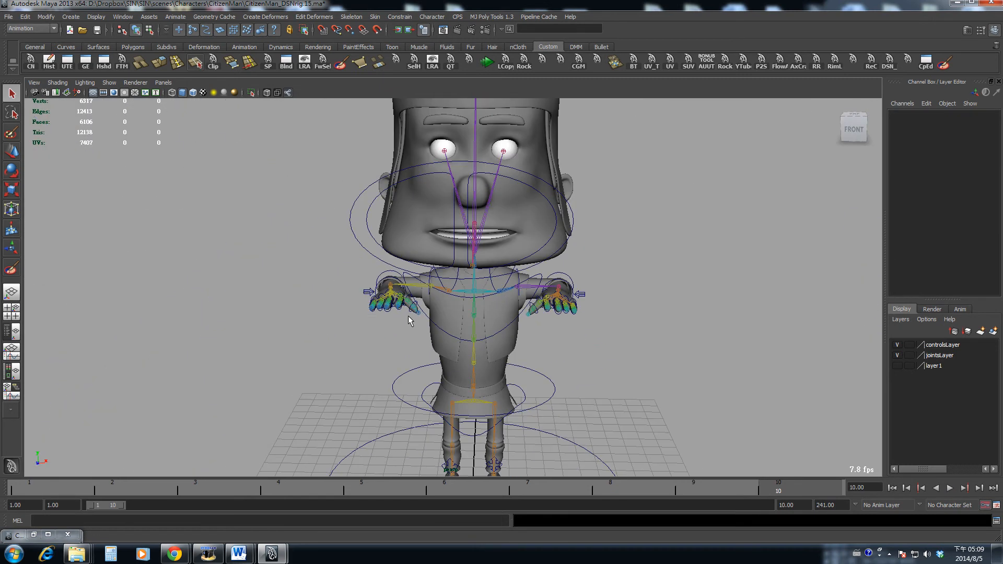
{"action": "right_click_drag", "start_coordinate": [606, 330], "coordinate": [506, 331], "text": "alt"}
{"action": "left_click_drag", "start_coordinate": [485, 332], "coordinate": [418, 314], "text": "alt"}
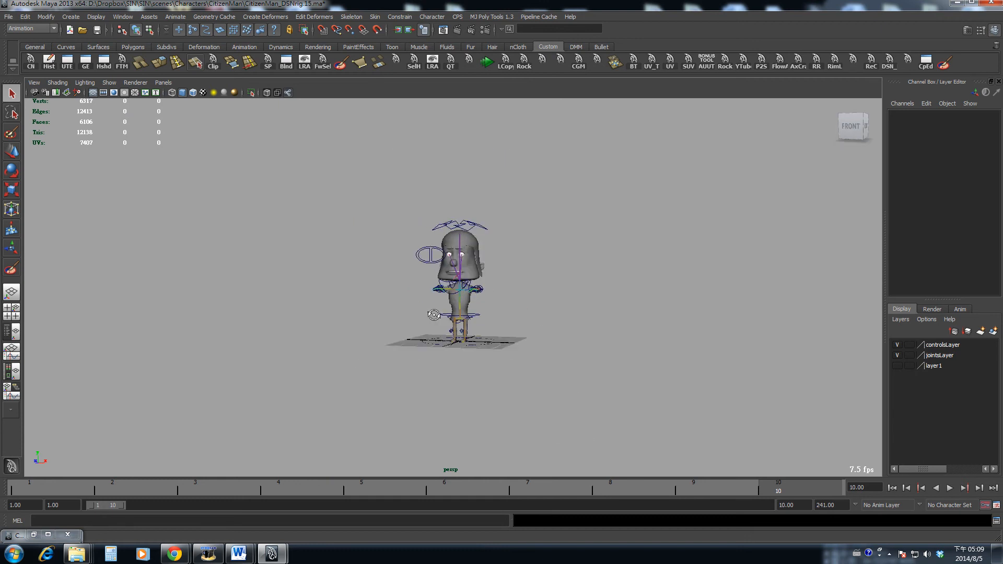
{"action": "right_click_drag", "start_coordinate": [418, 315], "coordinate": [361, 291], "text": "alt"}
{"action": "left_click_drag", "start_coordinate": [428, 298], "coordinate": [336, 321], "text": "alt"}
{"action": "right_click_drag", "start_coordinate": [336, 320], "coordinate": [549, 344], "text": "alt"}
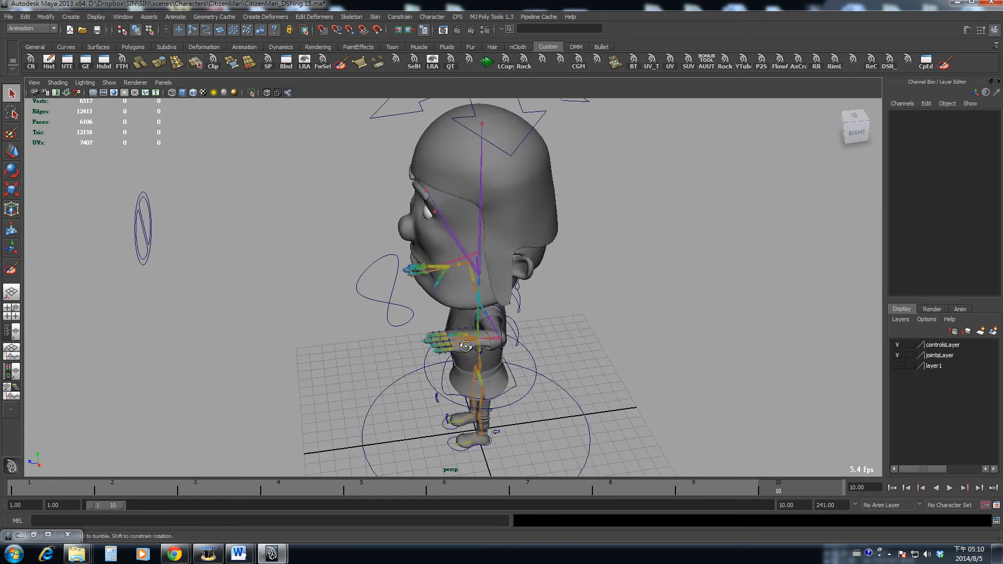
Select the L_Arm and L_Hand meshes in turn and inspect how the left hand sits inside the bent sleeve.
{"action": "left_click_drag", "start_coordinate": [549, 345], "coordinate": [601, 326], "text": "alt"}
{"action": "right_click_drag", "start_coordinate": [600, 327], "coordinate": [711, 372], "text": "alt"}
{"action": "right_click_drag", "start_coordinate": [651, 308], "coordinate": [784, 393], "text": "alt"}
{"action": "left_click_drag", "start_coordinate": [784, 394], "coordinate": [562, 347], "text": "alt"}
{"action": "left_click", "coordinate": [556, 368]}
{"action": "right_click_drag", "start_coordinate": [562, 347], "coordinate": [582, 361], "text": "alt"}
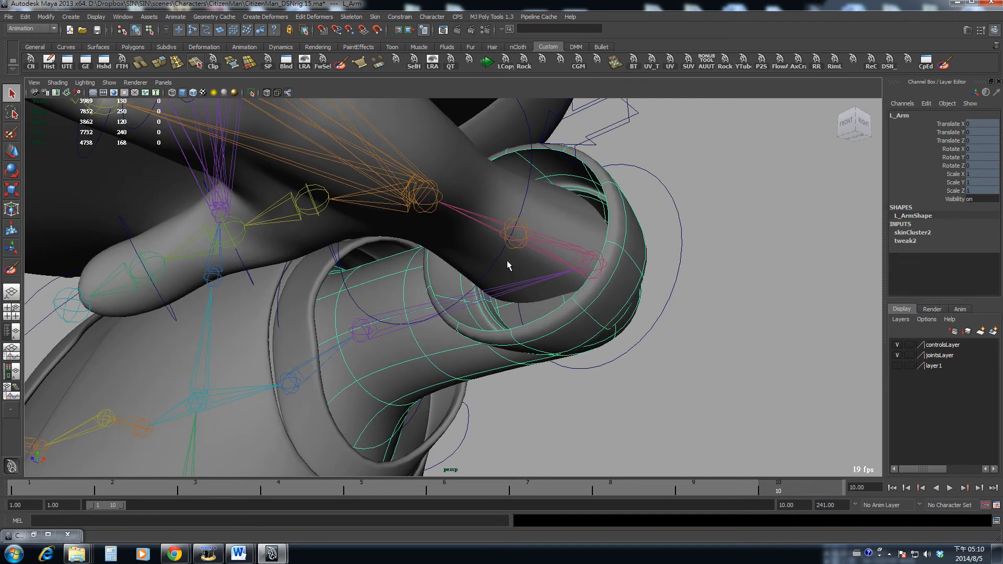
{"action": "left_click", "coordinate": [507, 262]}
{"action": "left_click_drag", "start_coordinate": [517, 224], "coordinate": [502, 343], "text": "alt"}
{"action": "left_click", "coordinate": [542, 294]}
{"action": "left_click", "coordinate": [507, 326]}
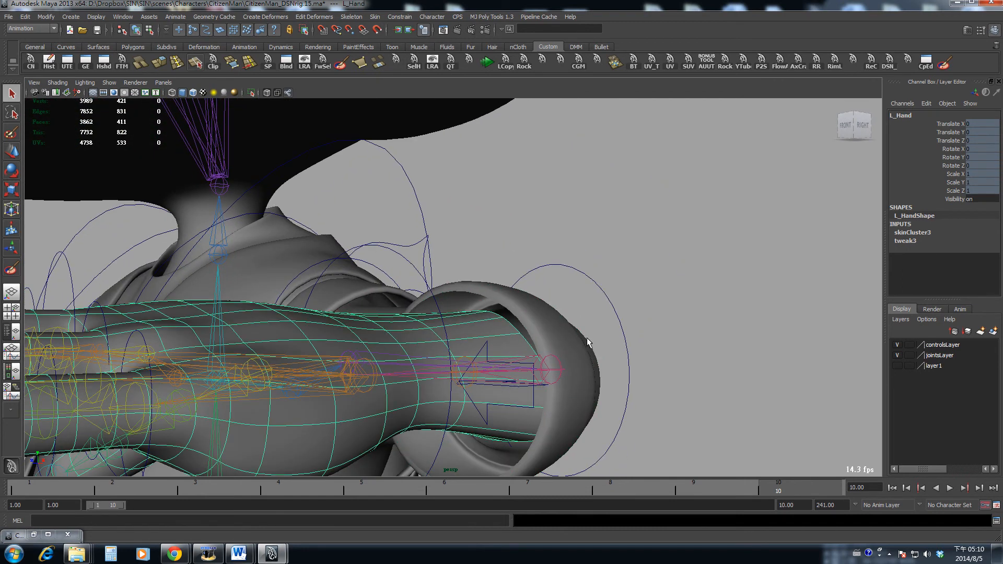
Inspect the L_Hand mesh at the sleeve opening and compare both bent arms.
{"action": "left_click_drag", "start_coordinate": [588, 338], "coordinate": [528, 356], "text": "alt"}
{"action": "scroll", "coordinate": [544, 337], "scroll_direction": "down", "scroll_amount": 6}
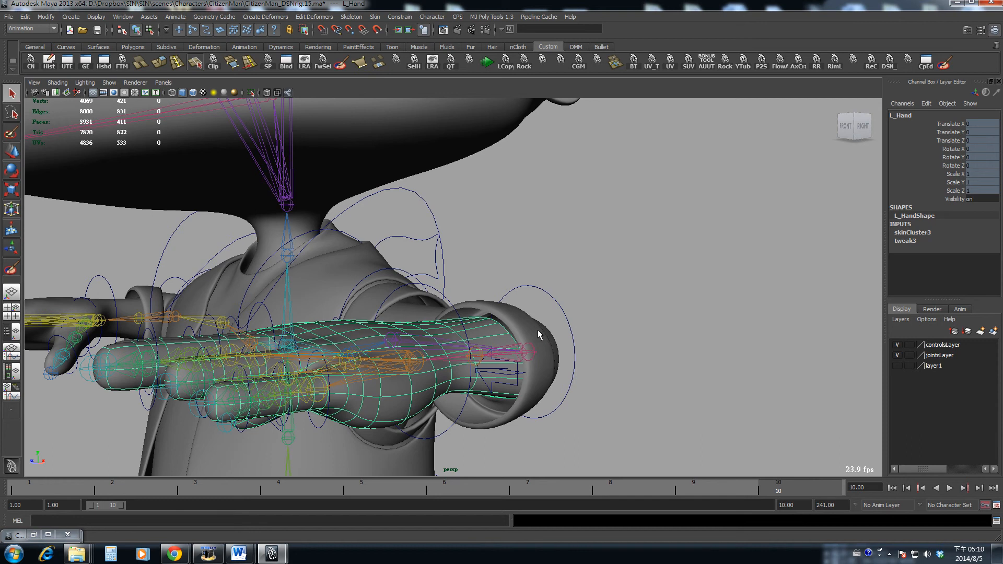
{"action": "left_click_drag", "start_coordinate": [524, 312], "coordinate": [575, 313], "text": "alt"}
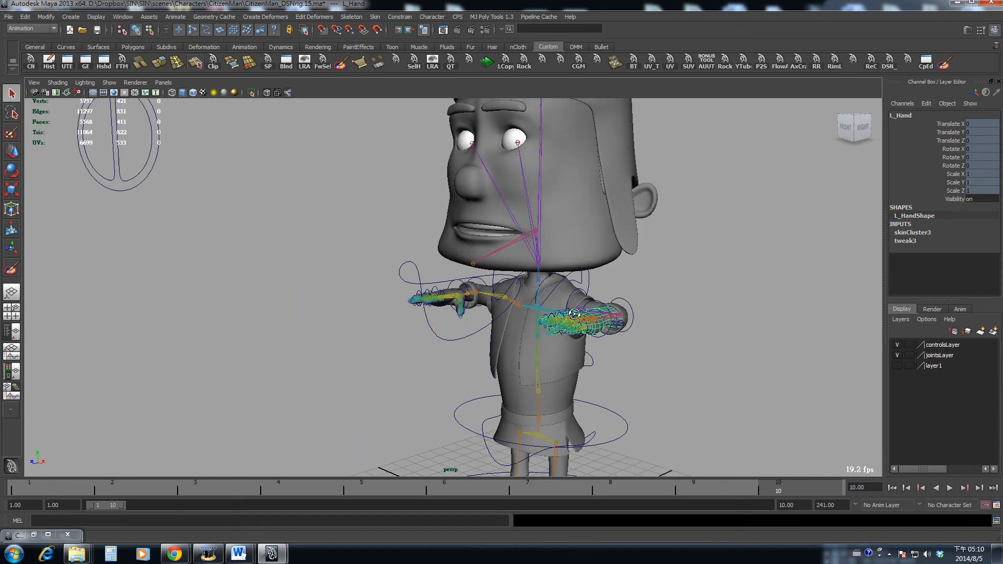
{"action": "middle_click_drag", "start_coordinate": [509, 306], "coordinate": [461, 296], "text": "alt"}
{"action": "right_click_drag", "start_coordinate": [462, 296], "coordinate": [674, 361], "text": "alt"}
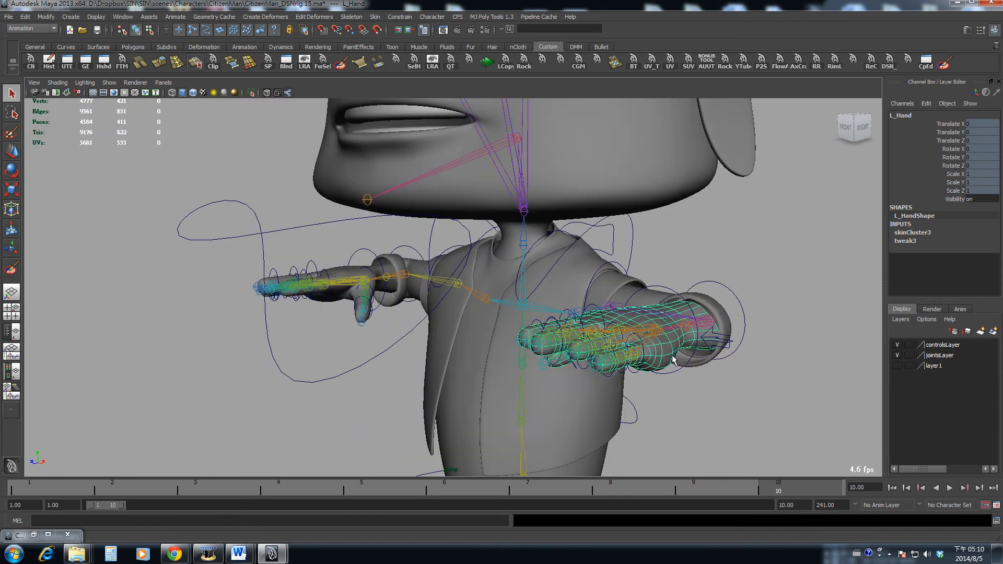
Isolate the L_Arm mesh and inspect its bent elbow and cuff opening up close.
{"action": "left_click", "coordinate": [711, 307]}
{"action": "left_click_drag", "start_coordinate": [711, 309], "coordinate": [646, 361], "text": "alt"}
{"action": "key", "text": "ctrl+1"}
{"action": "left_click", "coordinate": [659, 303]}
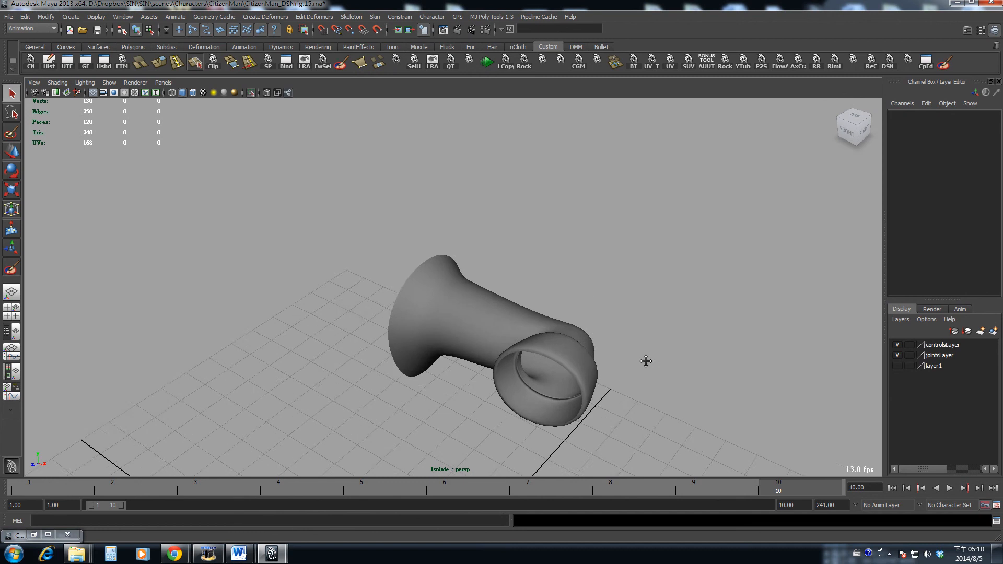
{"action": "scroll", "coordinate": [646, 361], "scroll_direction": "up", "scroll_amount": 5}
{"action": "left_click", "coordinate": [414, 211]}
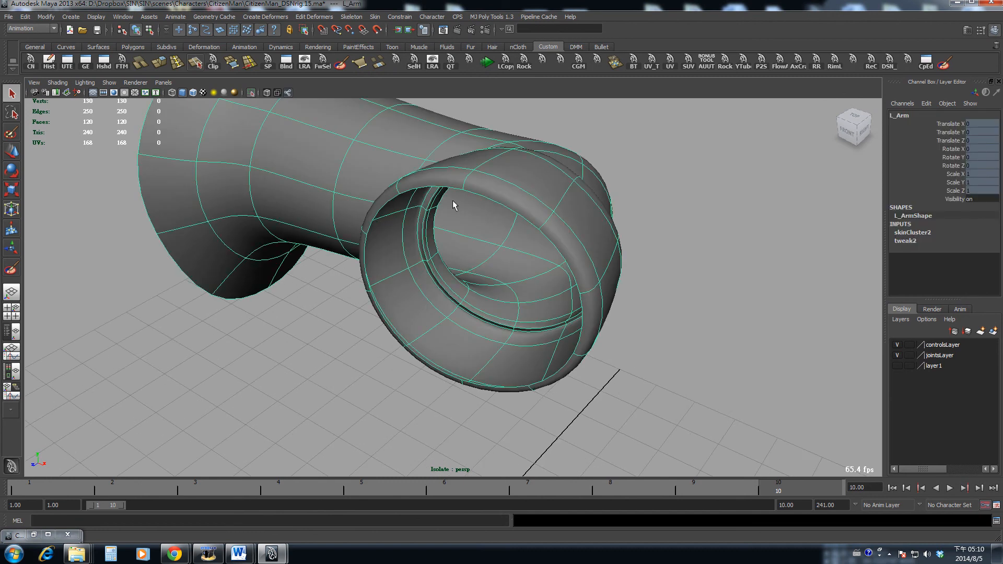
Scrub the animation back to frame 1 to check the isolated arm straightening, and clear the selection.
{"action": "left_click_drag", "start_coordinate": [345, 492], "coordinate": [1, 441]}
{"action": "scroll", "coordinate": [580, 238], "scroll_direction": "down", "scroll_amount": 6}
{"action": "middle_click_drag", "start_coordinate": [463, 234], "coordinate": [482, 262], "text": "alt"}
{"action": "scroll", "coordinate": [483, 263], "scroll_direction": "down", "scroll_amount": 3}
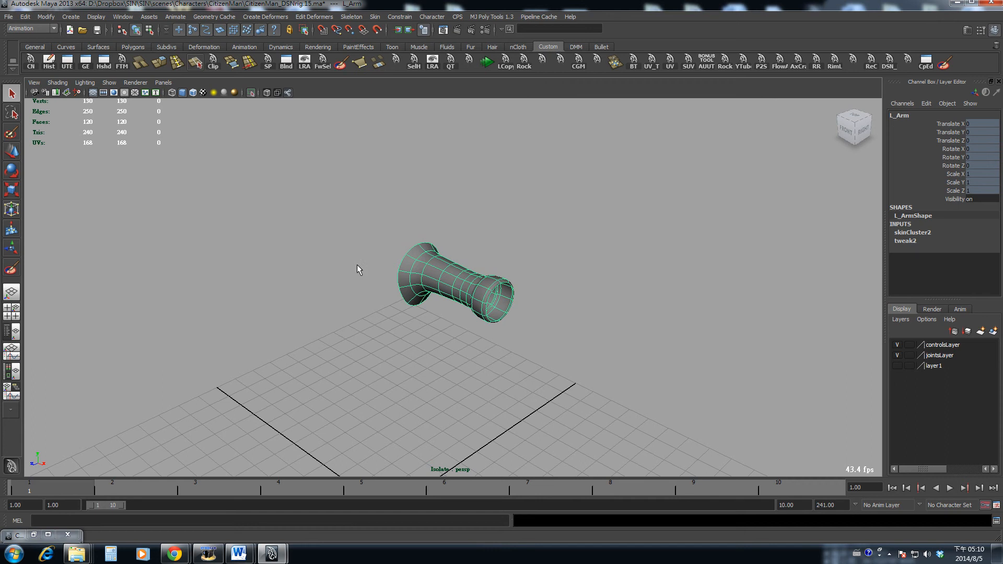
{"action": "left_click_drag", "start_coordinate": [424, 276], "coordinate": [429, 269], "text": "alt"}
{"action": "scroll", "coordinate": [435, 275], "scroll_direction": "down", "scroll_amount": 7}
{"action": "left_click", "coordinate": [369, 283]}
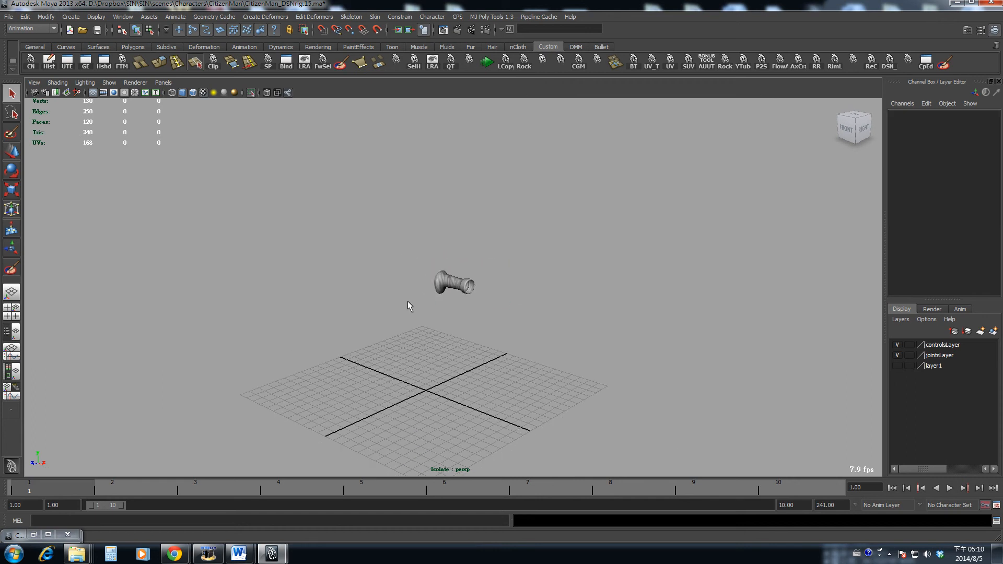
Bring back the full character out of isolation and show it with textures in the perspective view.
{"action": "left_click_drag", "start_coordinate": [410, 305], "coordinate": [417, 298], "text": "alt"}
{"action": "middle_click_drag", "start_coordinate": [418, 298], "coordinate": [481, 318], "text": "alt"}
{"action": "right_click_drag", "start_coordinate": [481, 318], "coordinate": [641, 329], "text": "alt"}
{"action": "key", "text": "ctrl+1"}
{"action": "left_click_drag", "start_coordinate": [482, 319], "coordinate": [634, 308], "text": "alt"}
{"action": "right_click_drag", "start_coordinate": [633, 309], "coordinate": [456, 322], "text": "alt"}
{"action": "left_click_drag", "start_coordinate": [456, 323], "coordinate": [339, 335], "text": "alt"}
{"action": "right_click_drag", "start_coordinate": [340, 334], "coordinate": [633, 383], "text": "alt"}
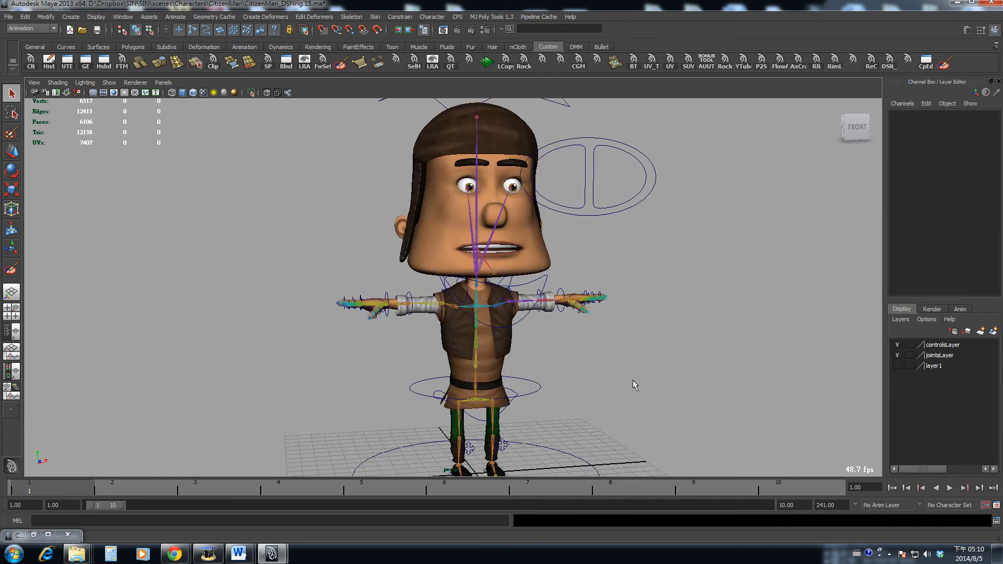
Inspect the textured upper body and outstretched arms in the rest pose from the front.
{"action": "left_click_drag", "start_coordinate": [634, 383], "coordinate": [569, 360], "text": "alt"}
{"action": "middle_click_drag", "start_coordinate": [569, 360], "coordinate": [448, 358], "text": "alt"}
{"action": "right_click_drag", "start_coordinate": [448, 358], "coordinate": [504, 368], "text": "alt"}
{"action": "left_click_drag", "start_coordinate": [504, 368], "coordinate": [532, 369], "text": "alt"}
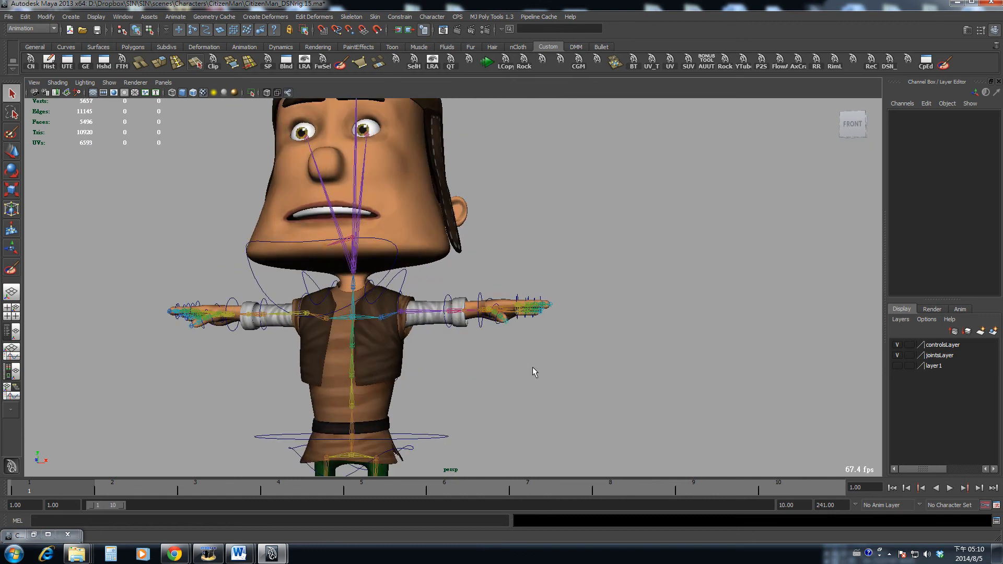
{"action": "middle_click_drag", "start_coordinate": [532, 369], "coordinate": [664, 386], "text": "alt"}
{"action": "left_click_drag", "start_coordinate": [616, 323], "coordinate": [590, 328], "text": "alt"}
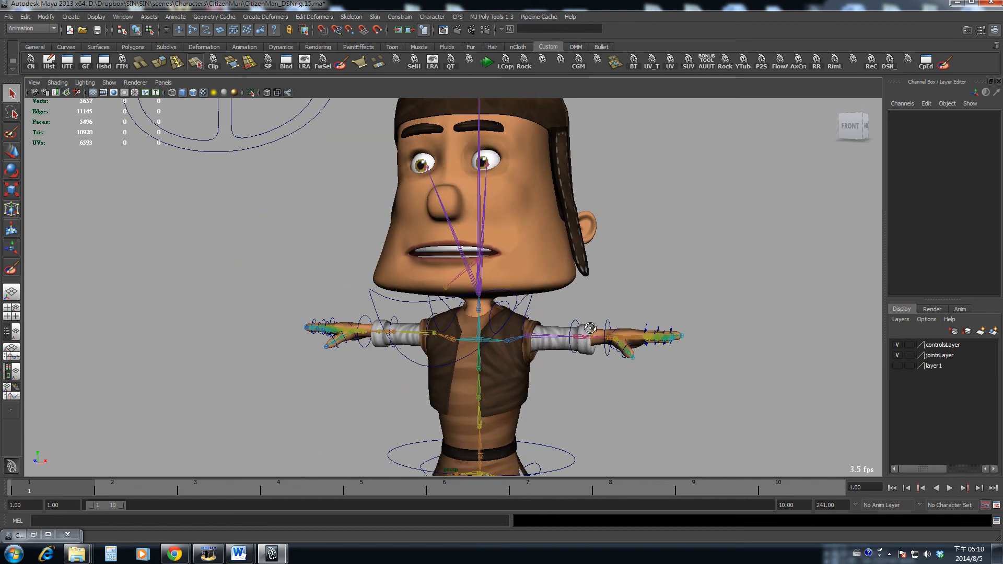
Select the Jacket mesh, clear the selection and review the character from the head down to the feet.
{"action": "left_click", "coordinate": [575, 327]}
{"action": "left_click", "coordinate": [532, 333]}
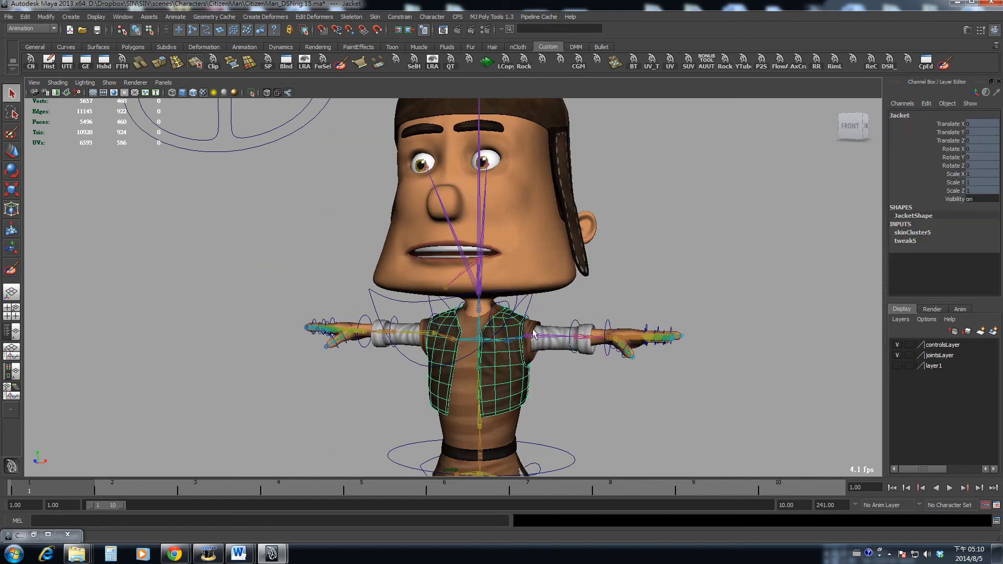
{"action": "left_click", "coordinate": [553, 308]}
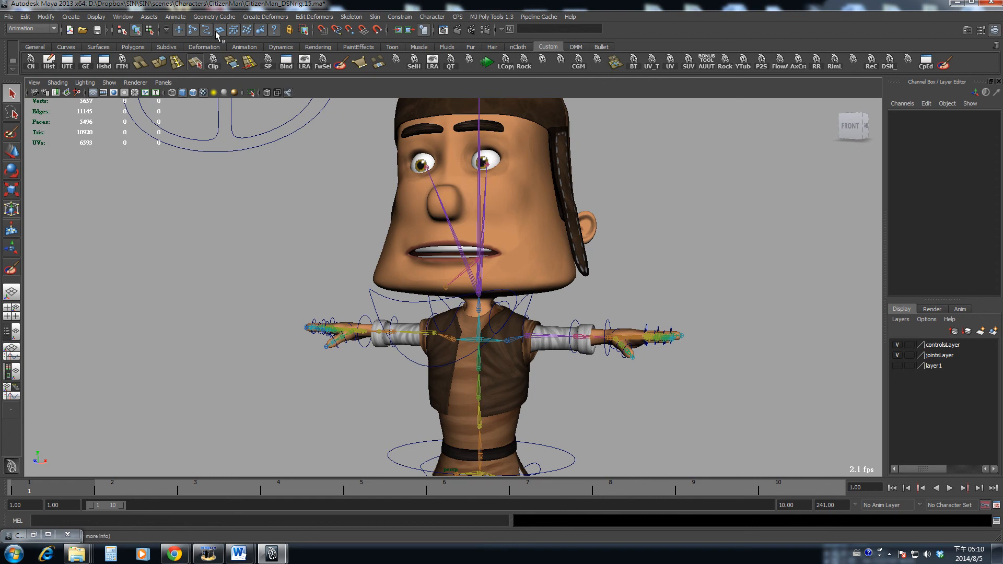
{"action": "left_click_drag", "start_coordinate": [431, 345], "coordinate": [460, 323], "text": "alt"}
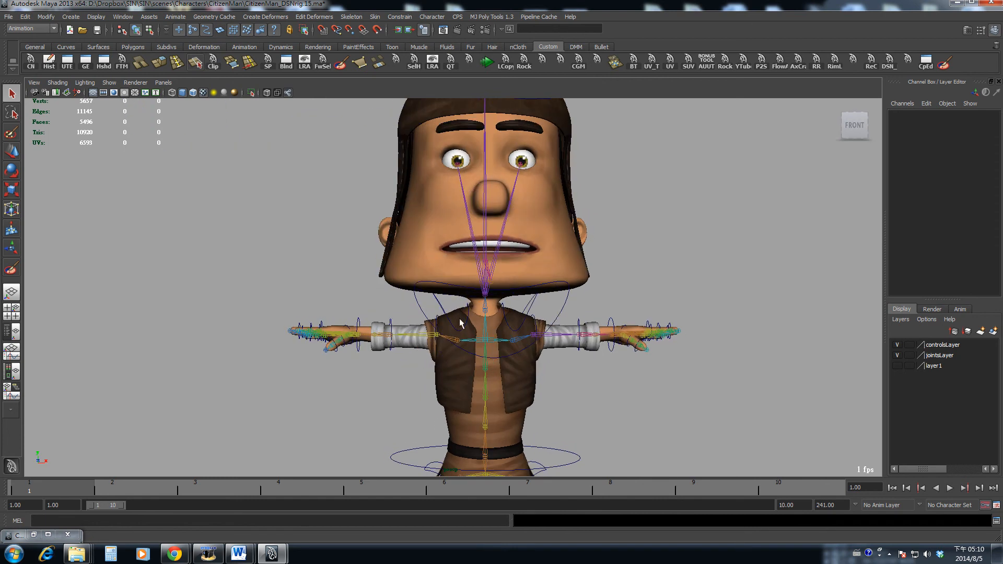
{"action": "middle_click_drag", "start_coordinate": [470, 218], "coordinate": [449, 41], "text": "alt"}
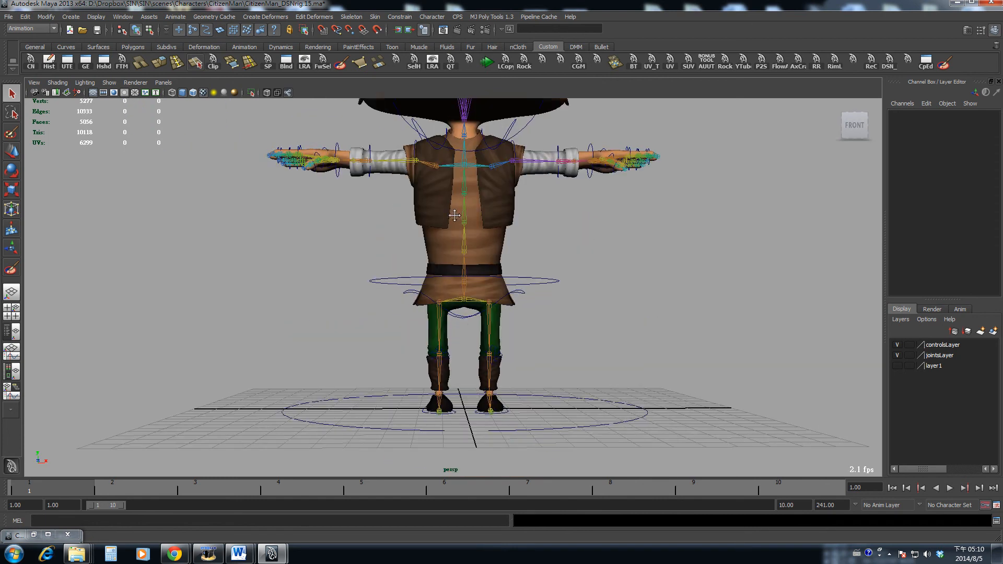
{"action": "middle_click_drag", "start_coordinate": [454, 195], "coordinate": [447, 344], "text": "alt"}
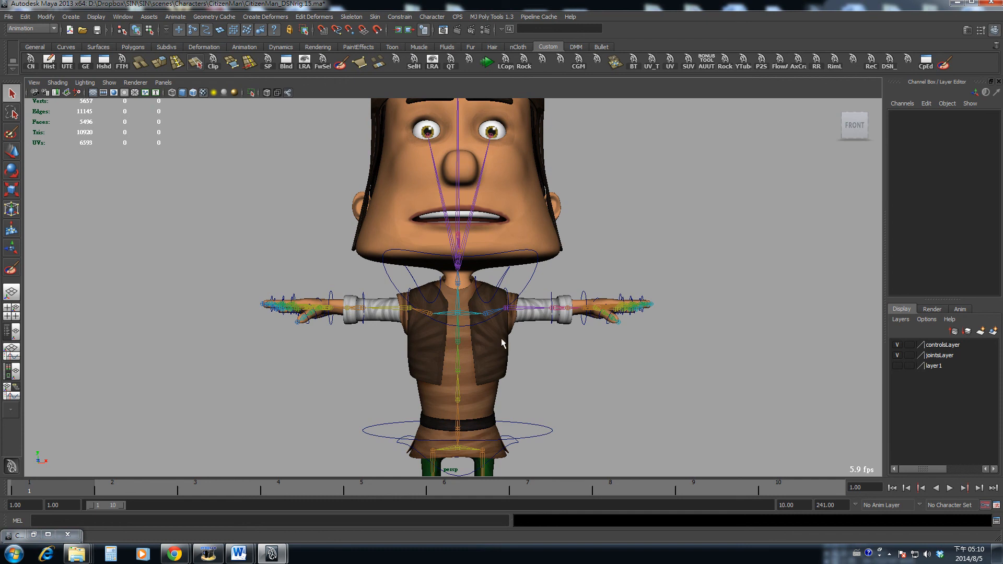
{"action": "middle_click_drag", "start_coordinate": [497, 392], "coordinate": [504, 339], "text": "alt"}
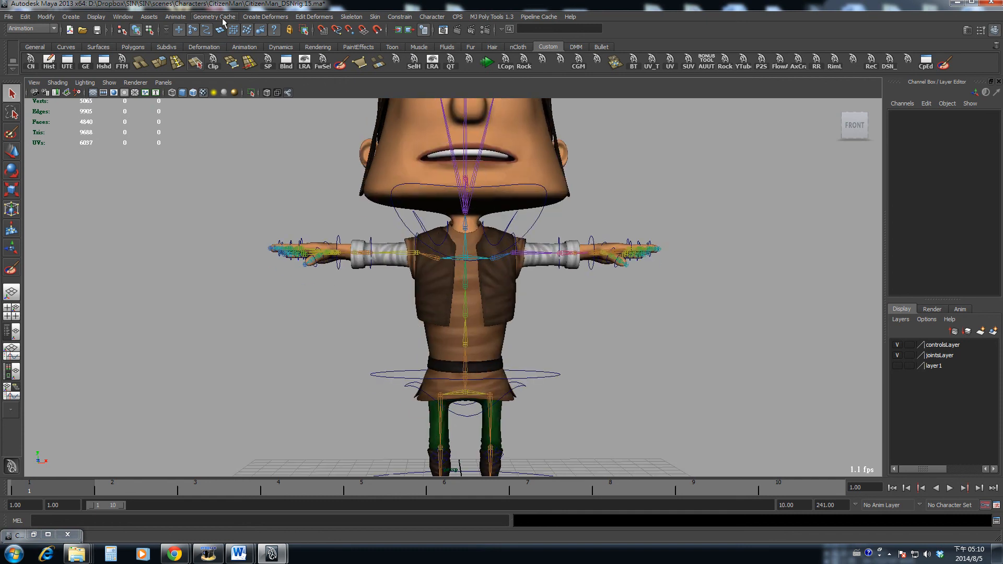
Isolate the InnerClothes mesh to examine it, and restore the full character.
{"action": "left_click", "coordinate": [483, 342]}
{"action": "key", "text": "shift+i"}
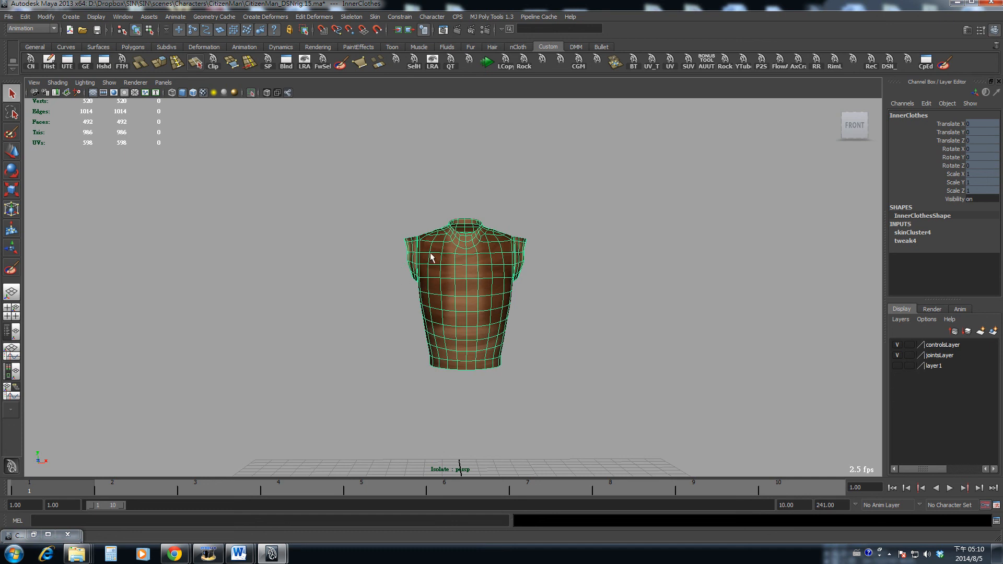
{"action": "key", "text": "shift+i"}
Select the Pants mesh and the left hip joint in turn to review the upper legs.
{"action": "middle_click_drag", "start_coordinate": [474, 343], "coordinate": [478, 288], "text": "alt"}
{"action": "left_click", "coordinate": [488, 327]}
{"action": "left_click", "coordinate": [497, 362]}
{"action": "middle_click_drag", "start_coordinate": [516, 377], "coordinate": [517, 348], "text": "alt"}
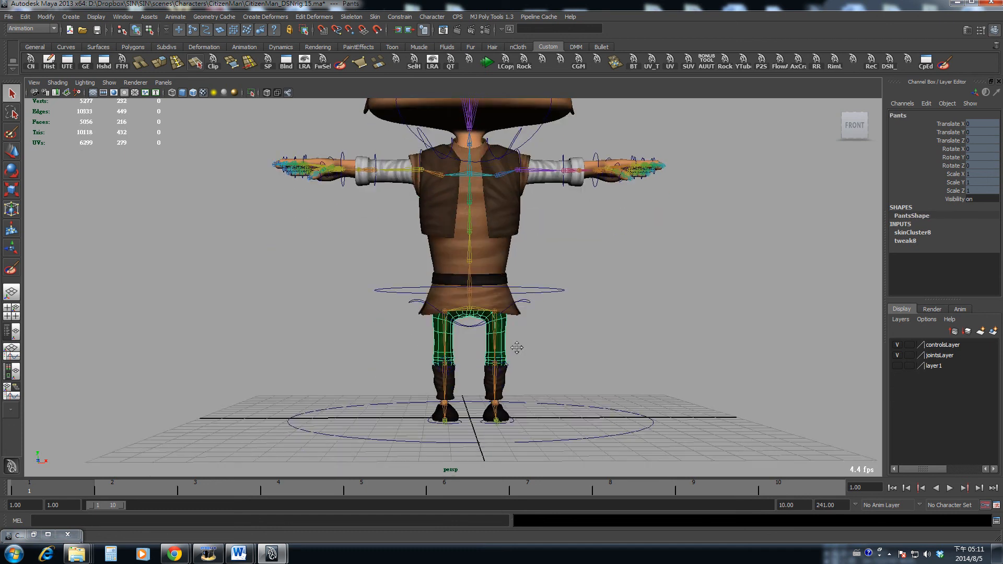
{"action": "right_click_drag", "start_coordinate": [517, 347], "coordinate": [554, 409], "text": "alt"}
{"action": "left_click", "coordinate": [521, 415]}
{"action": "left_click", "coordinate": [509, 352]}
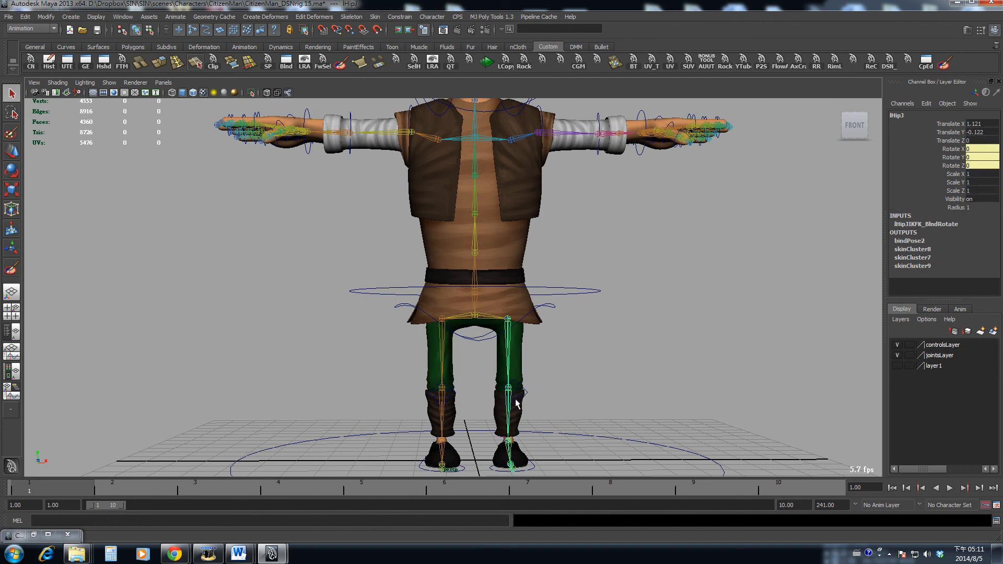
Select the brown cuffs on both lower legs in turn to review them up close.
{"action": "left_click", "coordinate": [515, 401]}
{"action": "middle_click_drag", "start_coordinate": [516, 399], "coordinate": [517, 280], "text": "alt"}
{"action": "right_click_drag", "start_coordinate": [517, 279], "coordinate": [563, 307], "text": "alt"}
{"action": "left_click", "coordinate": [524, 316]}
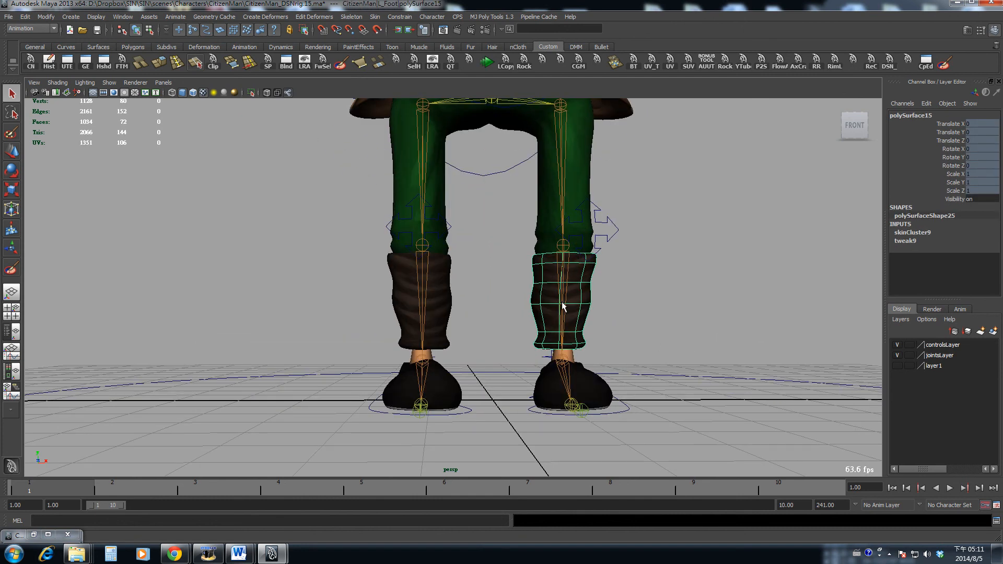
{"action": "left_click", "coordinate": [442, 296]}
{"action": "left_click", "coordinate": [537, 306]}
{"action": "left_click", "coordinate": [437, 311]}
{"action": "left_click", "coordinate": [531, 299]}
Select the L_Hand and L_Hand1 meshes in turn and inspect both hands from the front and from above.
{"action": "middle_click_drag", "start_coordinate": [574, 196], "coordinate": [574, 293], "text": "alt"}
{"action": "right_click_drag", "start_coordinate": [574, 292], "coordinate": [533, 282], "text": "alt"}
{"action": "middle_click_drag", "start_coordinate": [596, 173], "coordinate": [523, 380], "text": "alt"}
{"action": "left_click", "coordinate": [587, 186]}
{"action": "left_click_drag", "start_coordinate": [398, 210], "coordinate": [448, 250], "text": "alt"}
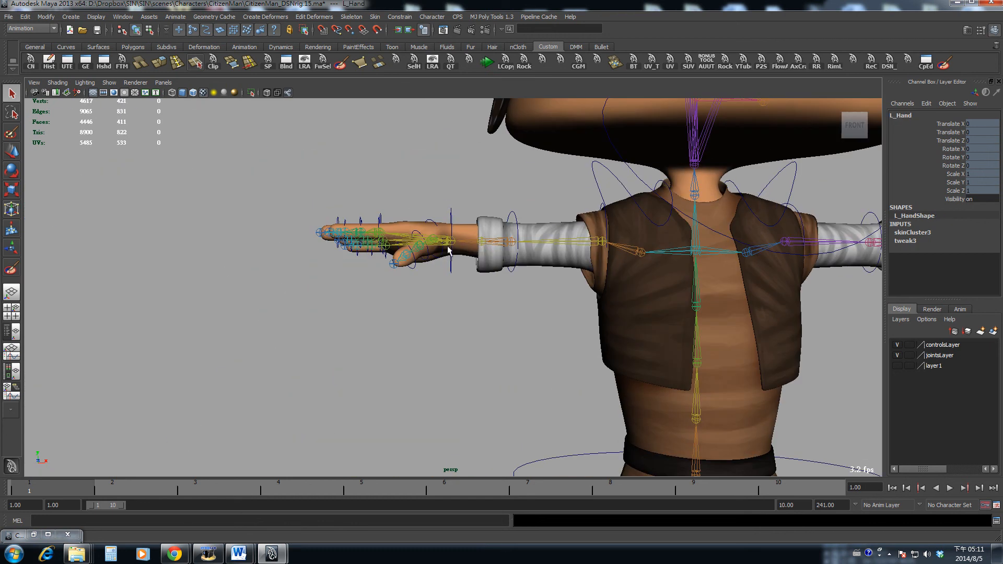
{"action": "left_click", "coordinate": [457, 230]}
{"action": "middle_click_drag", "start_coordinate": [579, 282], "coordinate": [279, 256], "text": "alt"}
{"action": "middle_click_drag", "start_coordinate": [509, 257], "coordinate": [510, 351], "text": "alt"}
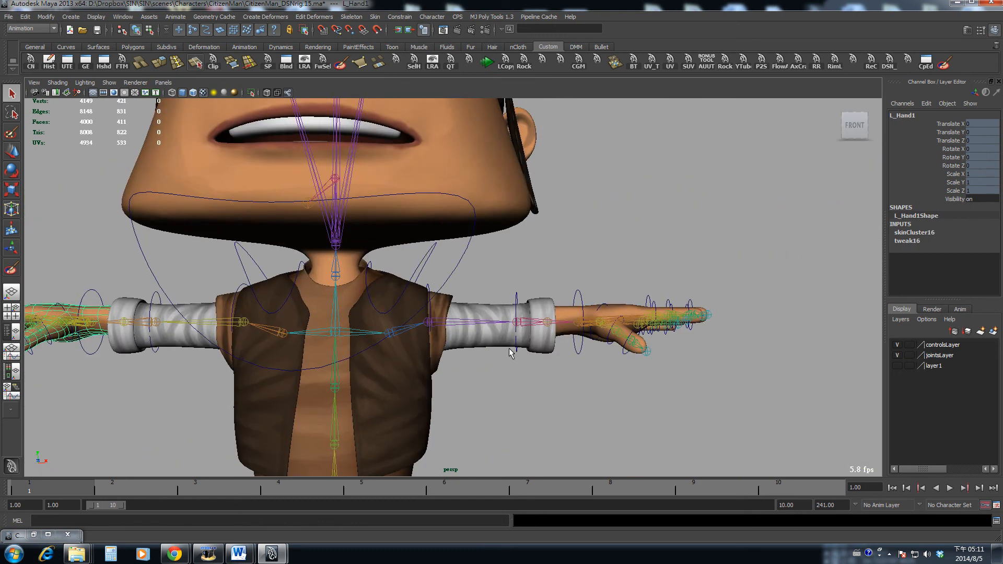
{"action": "left_click_drag", "start_coordinate": [509, 351], "coordinate": [466, 393], "text": "alt"}
{"action": "left_click", "coordinate": [554, 380]}
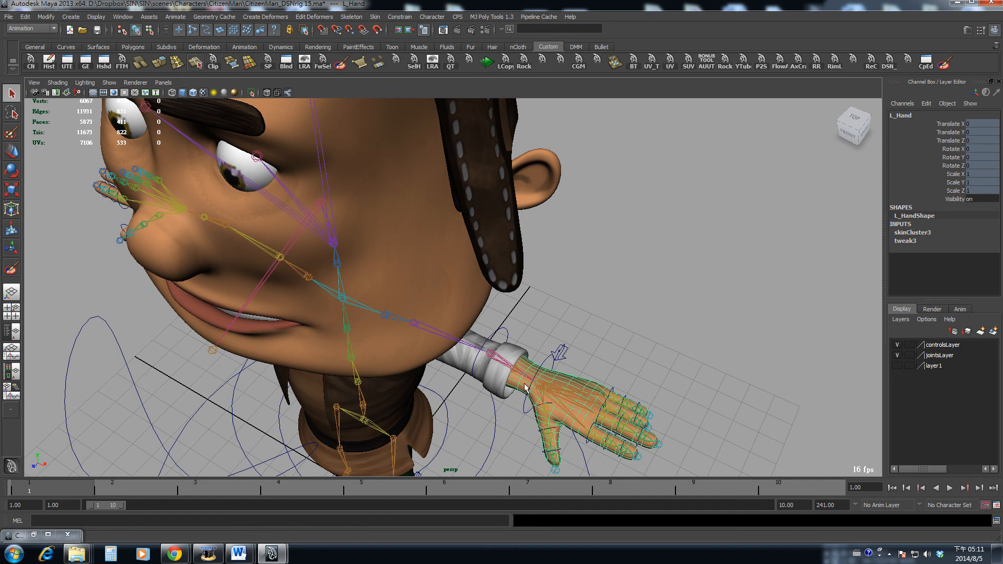
{"action": "left_click_drag", "start_coordinate": [568, 421], "coordinate": [653, 353], "text": "alt"}
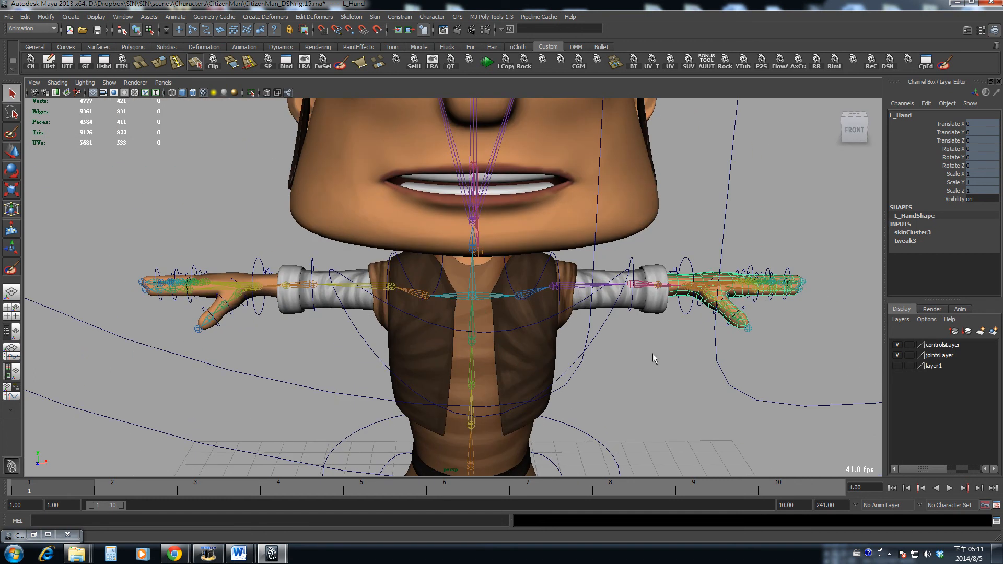
Clear the selection and inspect both sleeves and the full textured body from several front angles.
{"action": "middle_click_drag", "start_coordinate": [318, 282], "coordinate": [438, 292], "text": "alt"}
{"action": "mouse_move", "coordinate": [437, 293]}
{"action": "left_mouse_down", "text": "alt"}
{"action": "mouse_move", "coordinate": [551, 327]}
{"action": "mouse_move", "coordinate": [450, 292]}
{"action": "left_mouse_up", "text": "alt"}
{"action": "middle_click_drag", "start_coordinate": [570, 294], "coordinate": [529, 290], "text": "alt"}
{"action": "mouse_move", "coordinate": [528, 291]}
{"action": "left_mouse_down", "text": "alt"}
{"action": "mouse_move", "coordinate": [560, 285]}
{"action": "mouse_move", "coordinate": [538, 275]}
{"action": "left_mouse_up", "text": "alt"}
{"action": "scroll", "coordinate": [538, 266], "scroll_direction": "down", "scroll_amount": 3}
{"action": "middle_click_drag", "start_coordinate": [542, 253], "coordinate": [546, 309], "text": "alt"}
{"action": "scroll", "coordinate": [418, 327], "scroll_direction": "down", "scroll_amount": 4}
{"action": "left_click", "coordinate": [295, 282]}
{"action": "middle_click_drag", "start_coordinate": [498, 349], "coordinate": [515, 235], "text": "alt"}
{"action": "left_click_drag", "start_coordinate": [515, 235], "coordinate": [433, 283], "text": "alt"}
{"action": "middle_click_drag", "start_coordinate": [459, 255], "coordinate": [472, 307], "text": "alt"}
{"action": "left_click_drag", "start_coordinate": [472, 307], "coordinate": [522, 296], "text": "alt"}
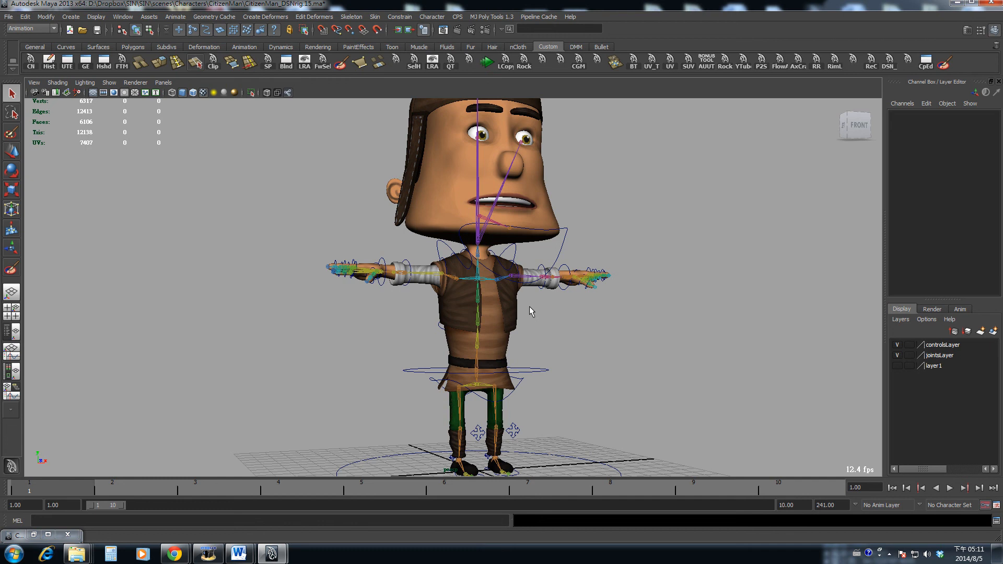
Select the Jacket and face meshes in turn and inspect the torso and head from both sides.
{"action": "scroll", "coordinate": [530, 307], "scroll_direction": "up", "scroll_amount": 4}
{"action": "left_click", "coordinate": [530, 306]}
{"action": "left_click_drag", "start_coordinate": [557, 338], "coordinate": [425, 331], "text": "alt"}
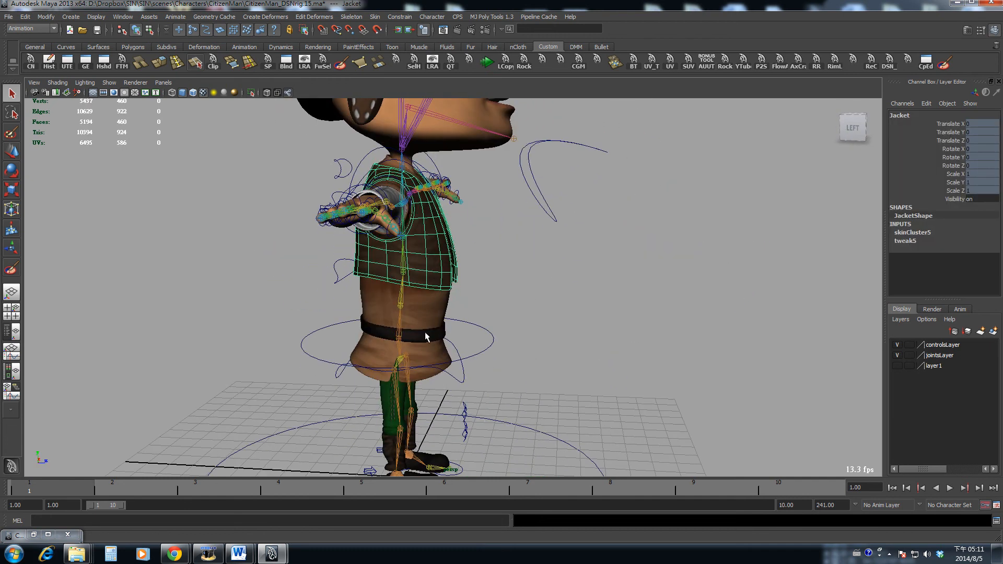
{"action": "left_click", "coordinate": [425, 331]}
{"action": "middle_click_drag", "start_coordinate": [471, 279], "coordinate": [501, 308], "text": "alt"}
{"action": "scroll", "coordinate": [485, 263], "scroll_direction": "up", "scroll_amount": 3}
{"action": "left_click", "coordinate": [484, 264]}
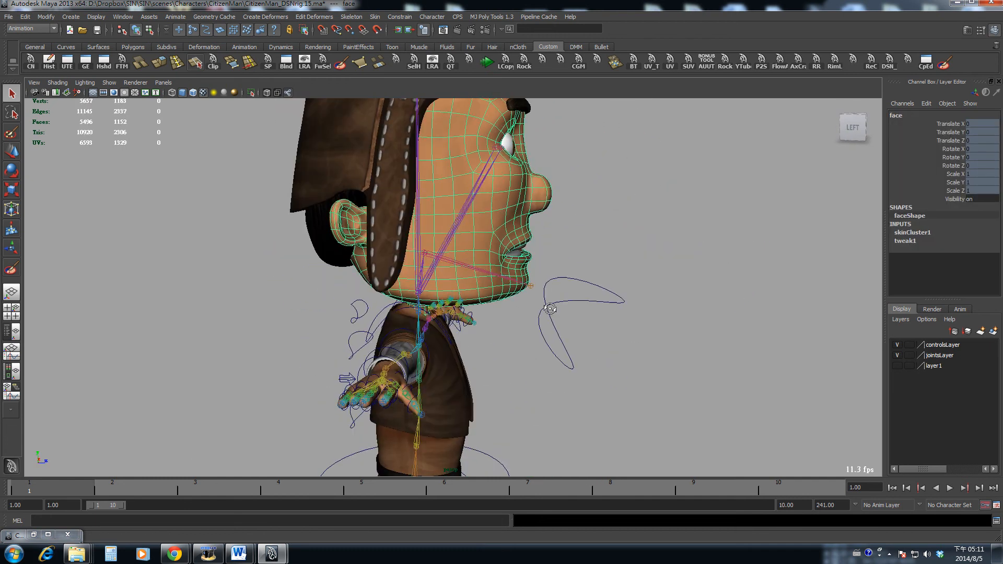
{"action": "left_click_drag", "start_coordinate": [485, 263], "coordinate": [439, 287], "text": "alt"}
{"action": "scroll", "coordinate": [580, 303], "scroll_direction": "down", "scroll_amount": 4}
{"action": "left_click_drag", "start_coordinate": [497, 377], "coordinate": [470, 326], "text": "alt"}
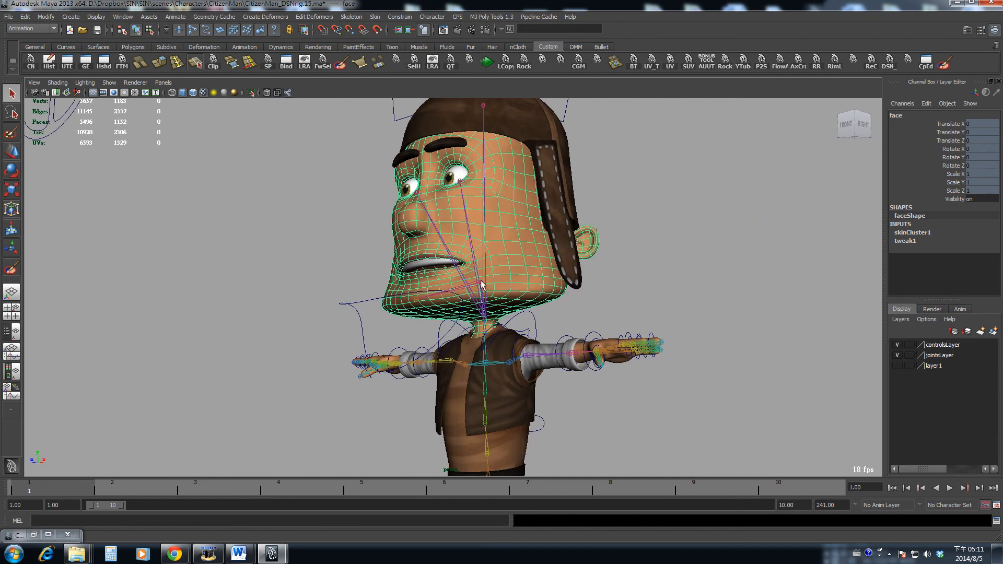
{"action": "left_click_drag", "start_coordinate": [482, 285], "coordinate": [487, 264], "text": "alt"}
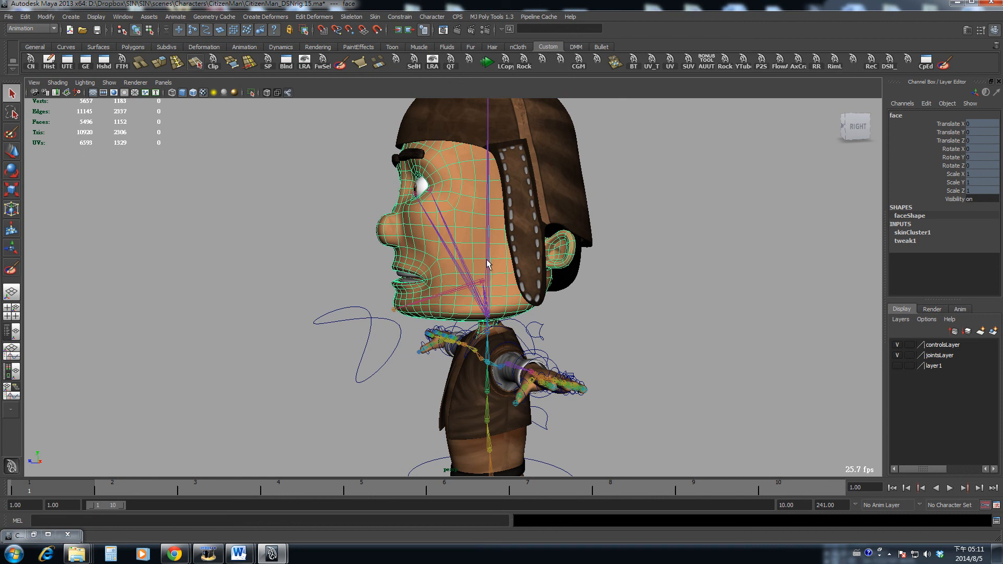
Test the jaw by rotating the JawC control, undo the rotation and return to the Select tool.
{"action": "left_click", "coordinate": [442, 294]}
{"action": "left_click", "coordinate": [369, 316]}
{"action": "key", "text": "e"}
{"action": "left_click_drag", "start_coordinate": [439, 257], "coordinate": [436, 272]}
{"action": "key", "text": "ctrl+z"}
{"action": "middle_click_drag", "start_coordinate": [449, 218], "coordinate": [460, 273], "text": "alt"}
{"action": "scroll", "coordinate": [460, 273], "scroll_direction": "down", "scroll_amount": 1}
{"action": "key", "text": "q"}
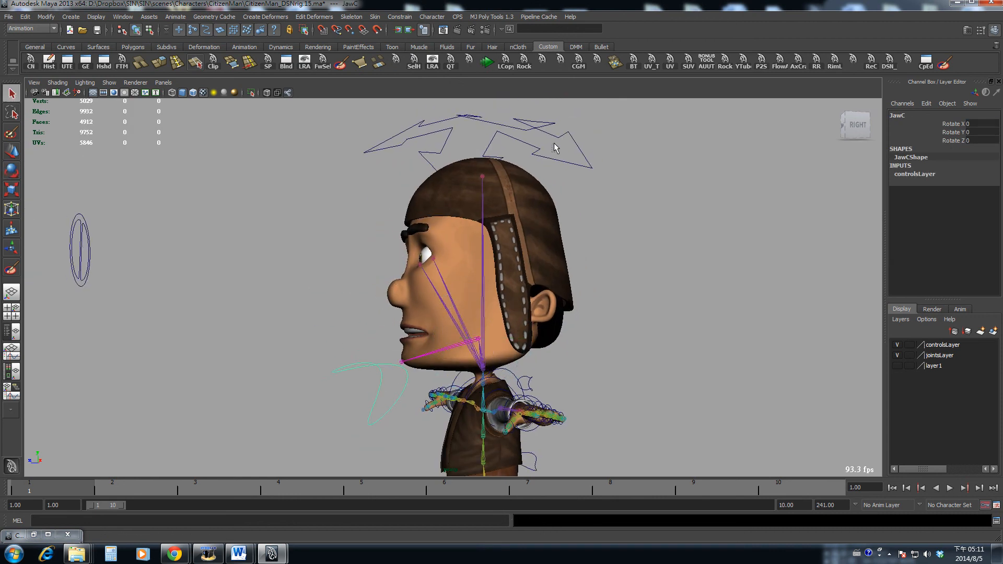
Test the head's weighting by freely rotating the HeadC control, tilting it about -42 degrees in Z, and undo the rotations.
{"action": "left_click", "coordinate": [555, 147]}
{"action": "key", "text": "e"}
{"action": "left_click_drag", "start_coordinate": [397, 337], "coordinate": [489, 381], "text": "alt"}
{"action": "key", "text": "ctrl+z"}
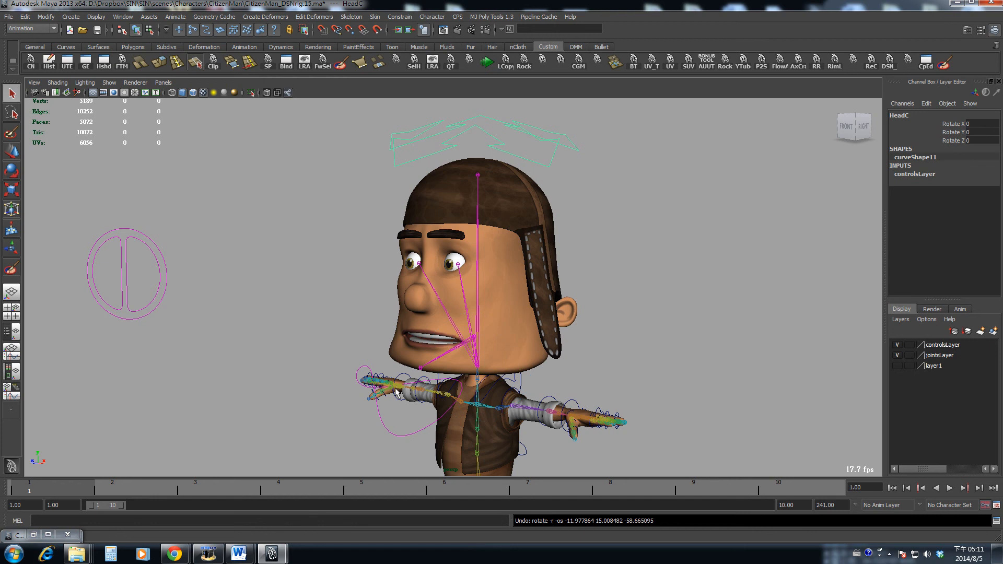
{"action": "key", "text": "e"}
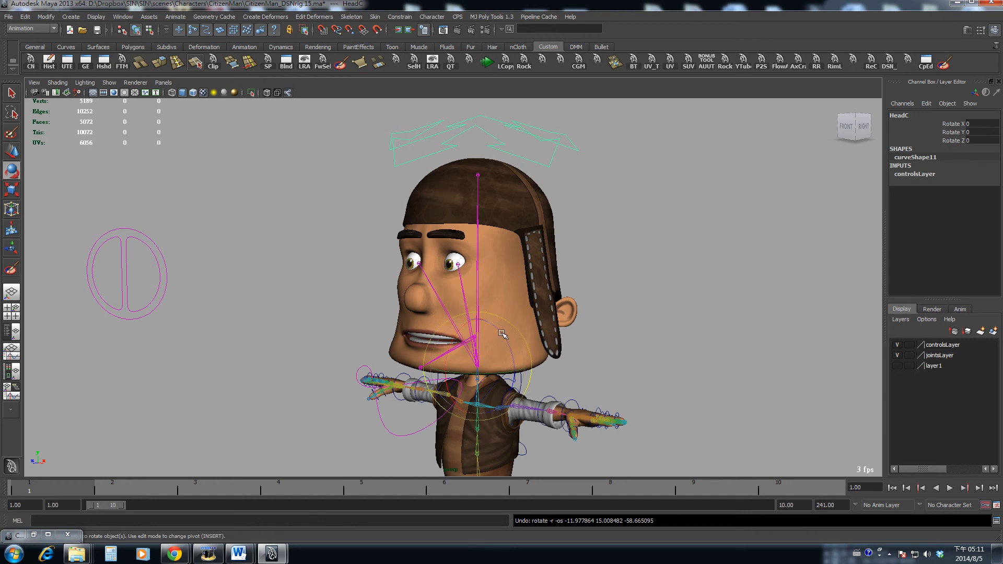
{"action": "left_click_drag", "start_coordinate": [501, 334], "coordinate": [442, 313]}
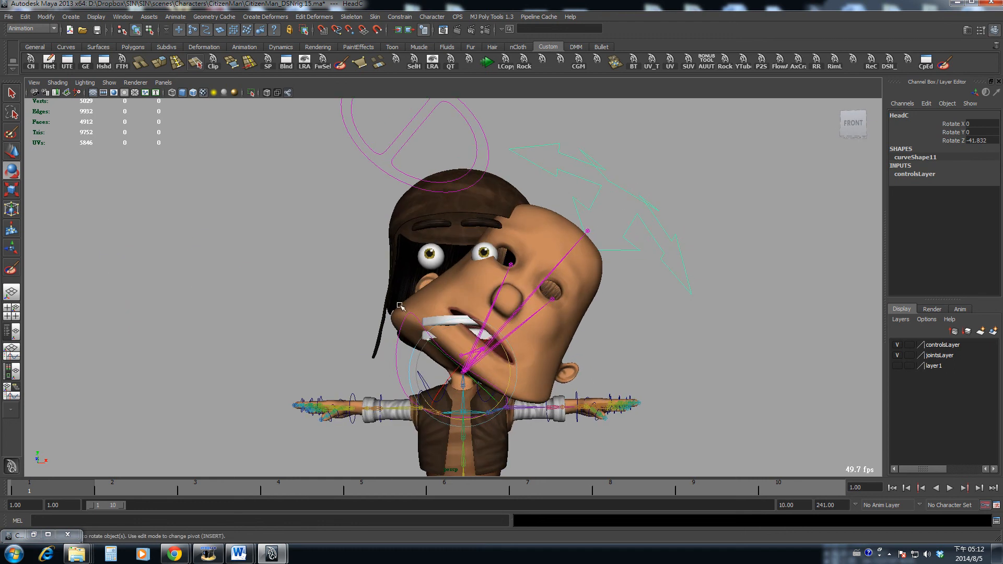
{"action": "key", "text": "ctrl+z"}
Select the JawC control, test the jaw's deformation with a rotation from the front, and undo it.
{"action": "left_click_drag", "start_coordinate": [473, 330], "coordinate": [411, 332], "text": "alt"}
{"action": "key", "text": "q"}
{"action": "left_click", "coordinate": [381, 349]}
{"action": "middle_click_drag", "start_coordinate": [410, 322], "coordinate": [416, 294], "text": "alt"}
{"action": "key", "text": "e"}
{"action": "left_click_drag", "start_coordinate": [416, 294], "coordinate": [465, 334], "text": "alt"}
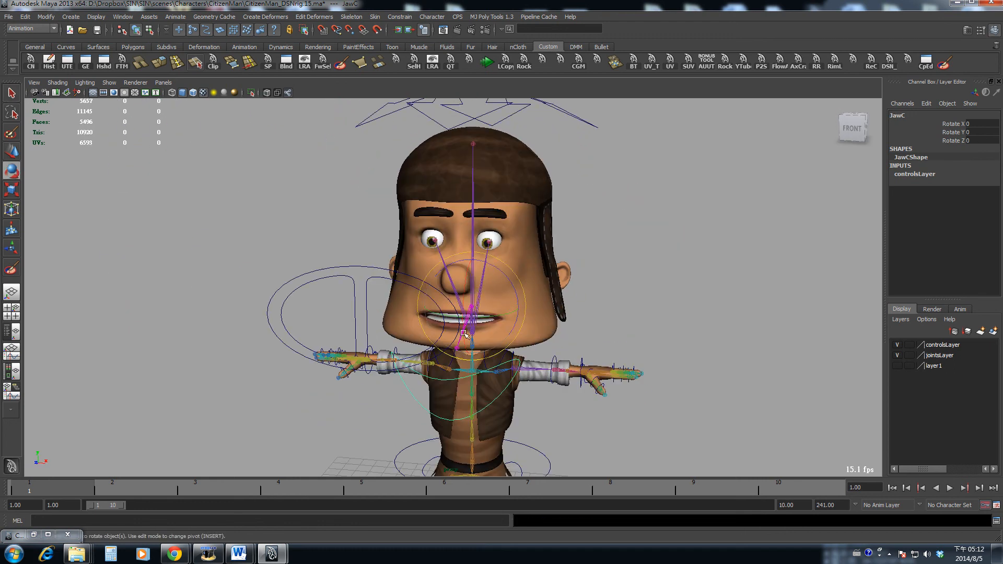
{"action": "left_click_drag", "start_coordinate": [472, 289], "coordinate": [456, 277]}
{"action": "key", "text": "ctrl+z"}
Clear the control selection and inspect the head and upper body from both front sides.
{"action": "key", "text": "q"}
{"action": "left_click", "coordinate": [302, 184]}
{"action": "left_click_drag", "start_coordinate": [302, 183], "coordinate": [547, 284], "text": "alt"}
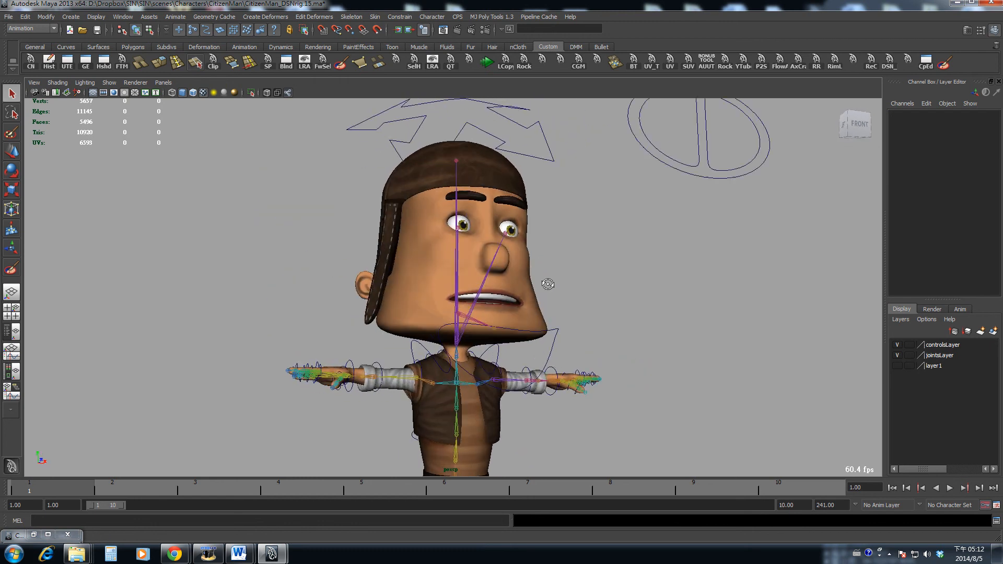
{"action": "right_click_drag", "start_coordinate": [547, 285], "coordinate": [415, 295], "text": "alt"}
{"action": "mouse_move", "coordinate": [414, 295]}
{"action": "left_mouse_down", "text": "alt"}
{"action": "mouse_move", "coordinate": [494, 276]}
{"action": "mouse_move", "coordinate": [420, 291]}
{"action": "left_mouse_up", "text": "alt"}
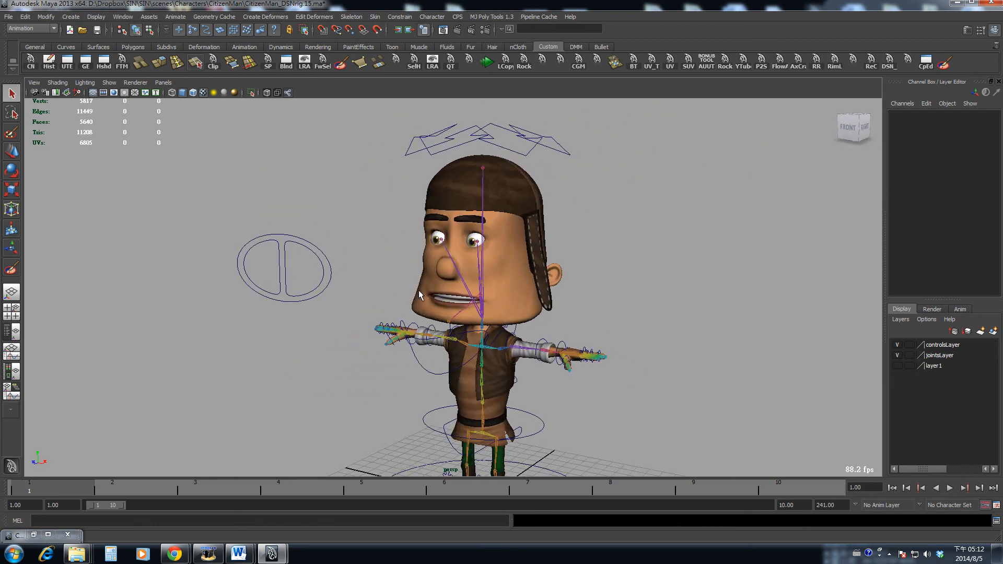